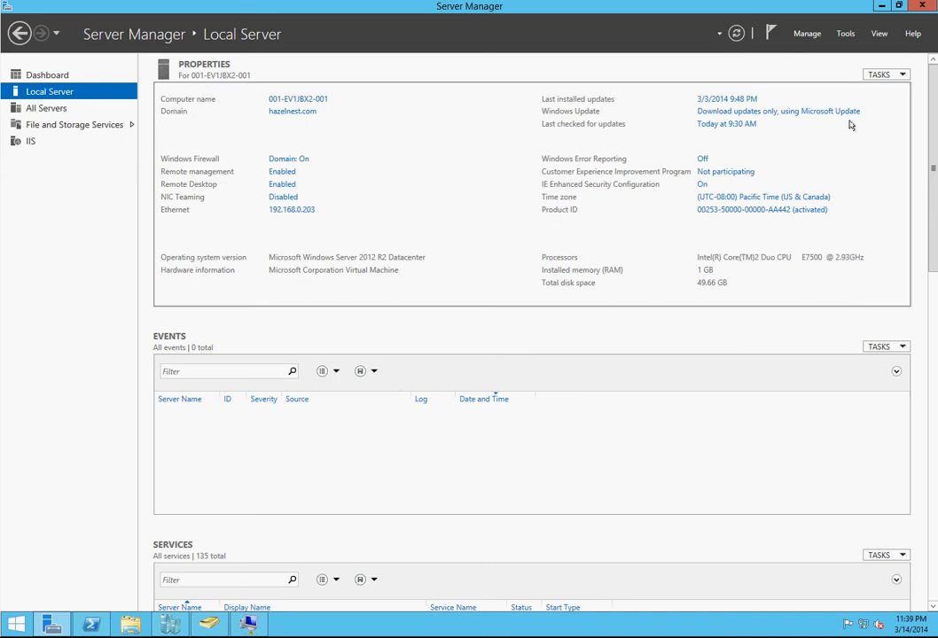
Step: Review the virtual machine 001-EV1ADC2-001 in Hyper-V Manager and the hazelnest.com computers in Active Directory Users and Computers
{"action": "left_click", "coordinate": [881, 7]}
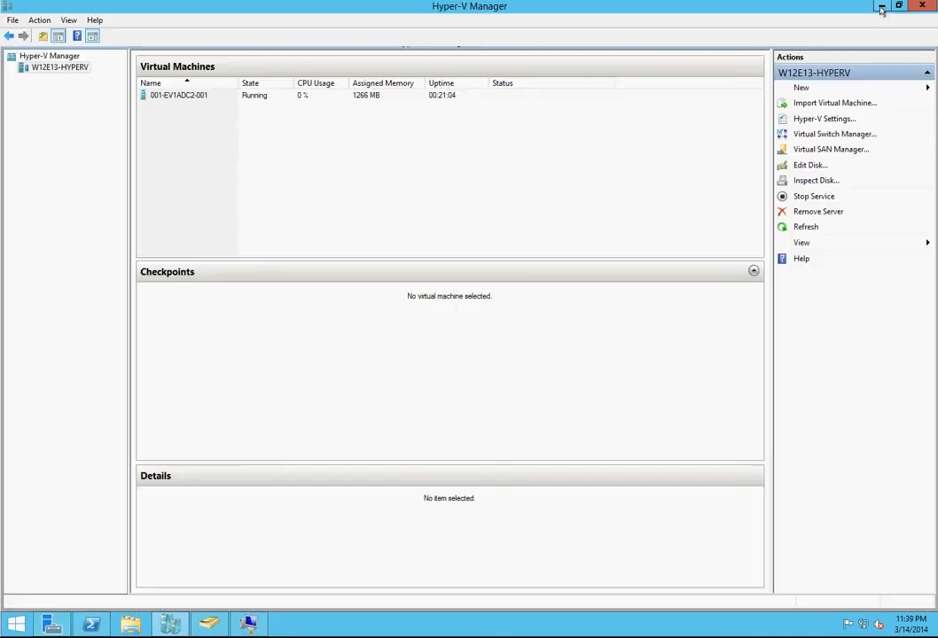
{"action": "left_click", "coordinate": [174, 96]}
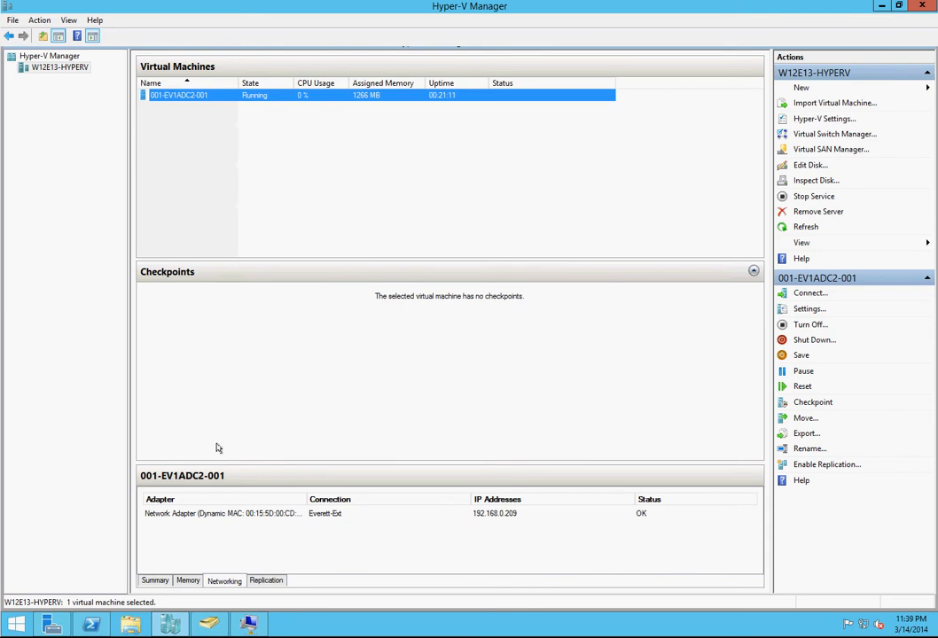
{"action": "left_click", "coordinate": [208, 626]}
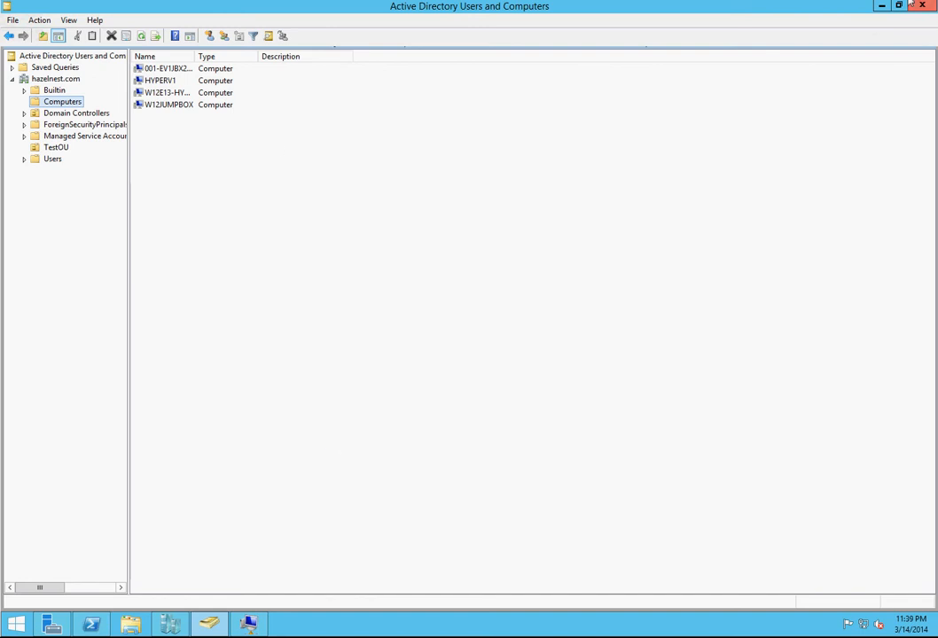
{"action": "left_click", "coordinate": [881, 7]}
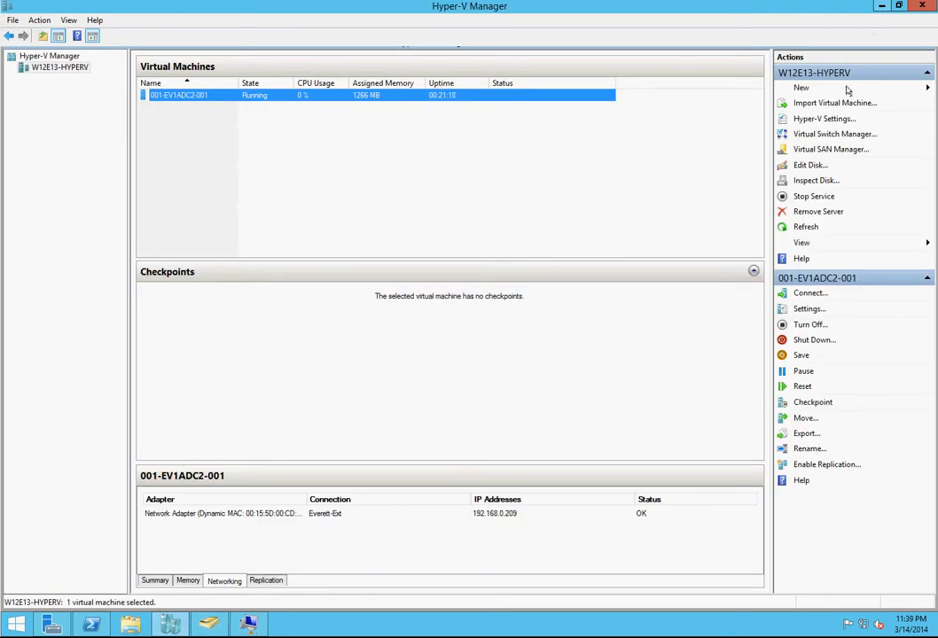
{"action": "left_click", "coordinate": [262, 189]}
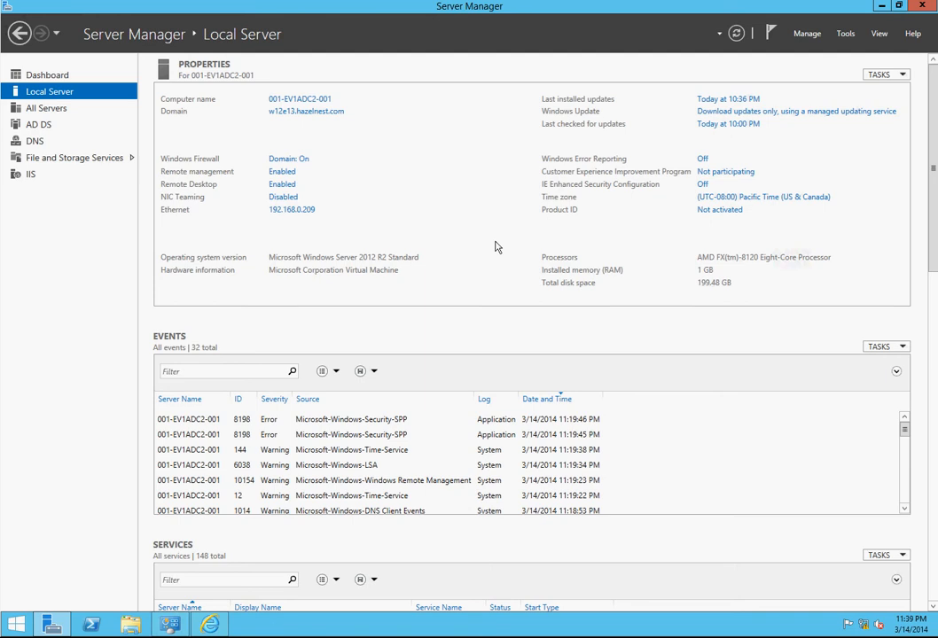
Step: Open Active Directory Users and Computers on 001-EV1ADC2-001 and examine the organizational units under Accounts in w12e13.hazelnest.com
{"action": "left_click", "coordinate": [847, 36]}
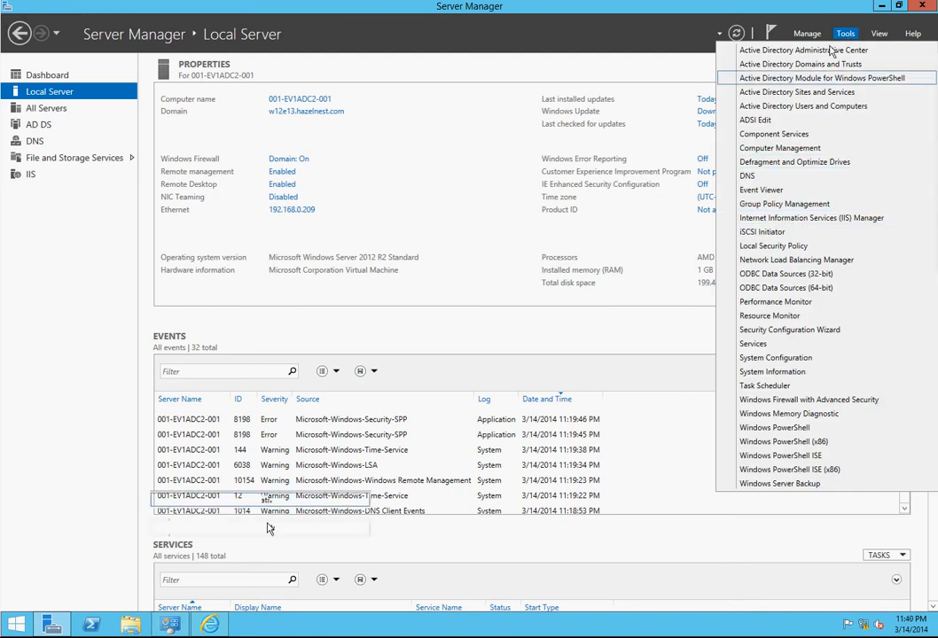
{"action": "left_click", "coordinate": [836, 107]}
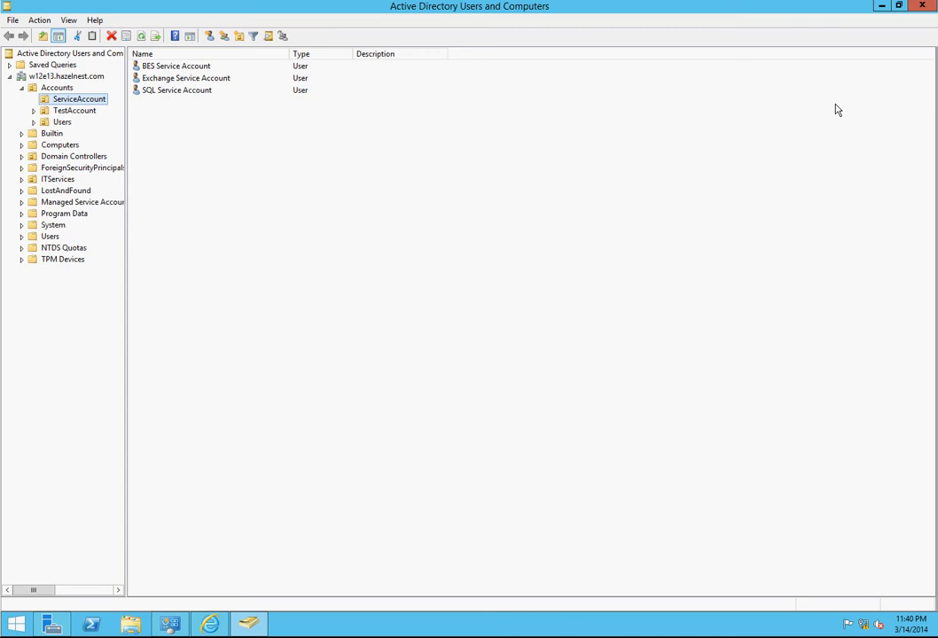
{"action": "left_click", "coordinate": [56, 87]}
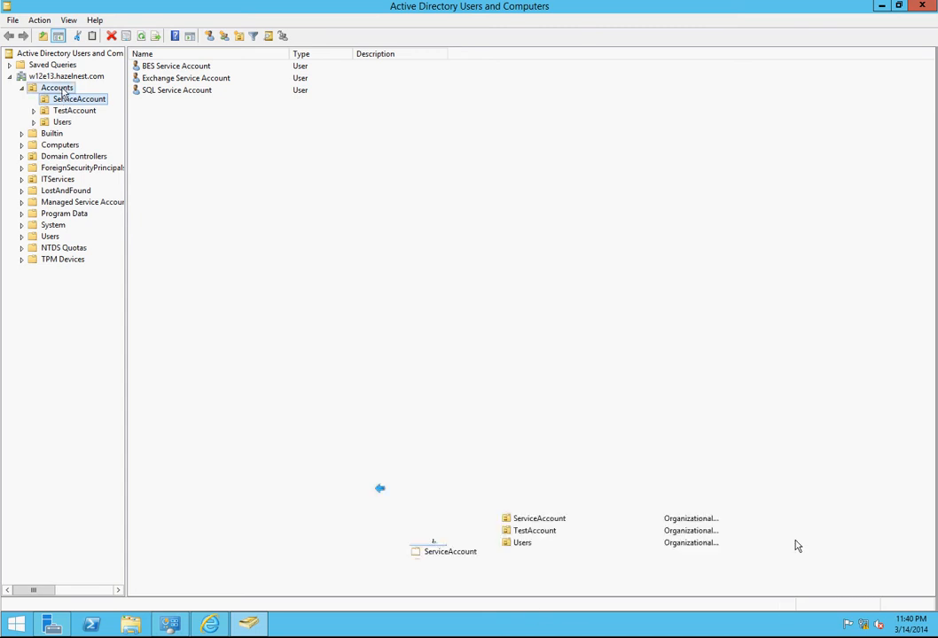
{"action": "left_click", "coordinate": [882, 6]}
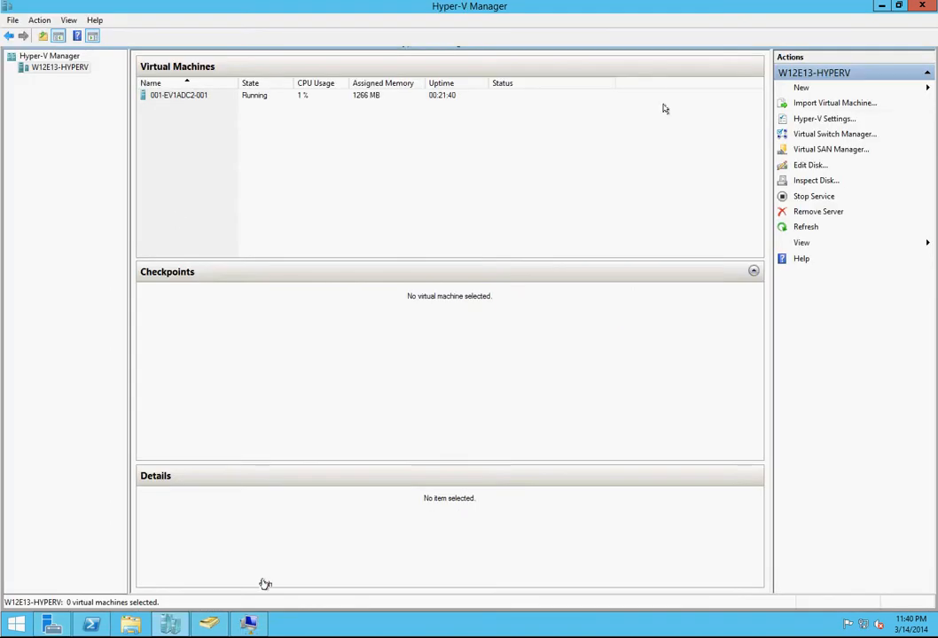
Step: Start creating a new virtual machine on W12E13-HYPERV, name it Image and choose Generation 2
{"action": "left_click", "coordinate": [851, 102]}
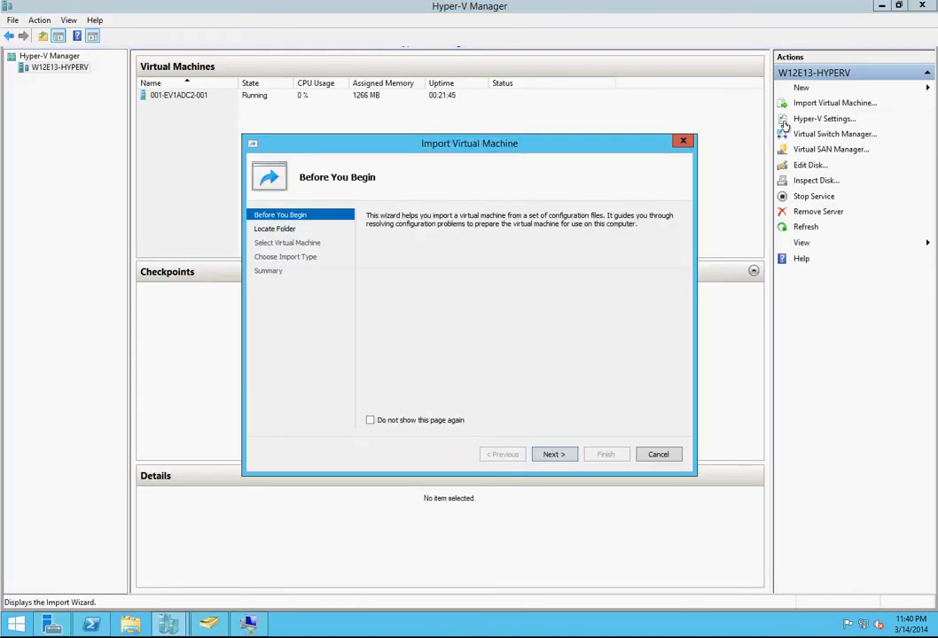
{"action": "left_click", "coordinate": [683, 140]}
{"action": "left_click", "coordinate": [801, 88]}
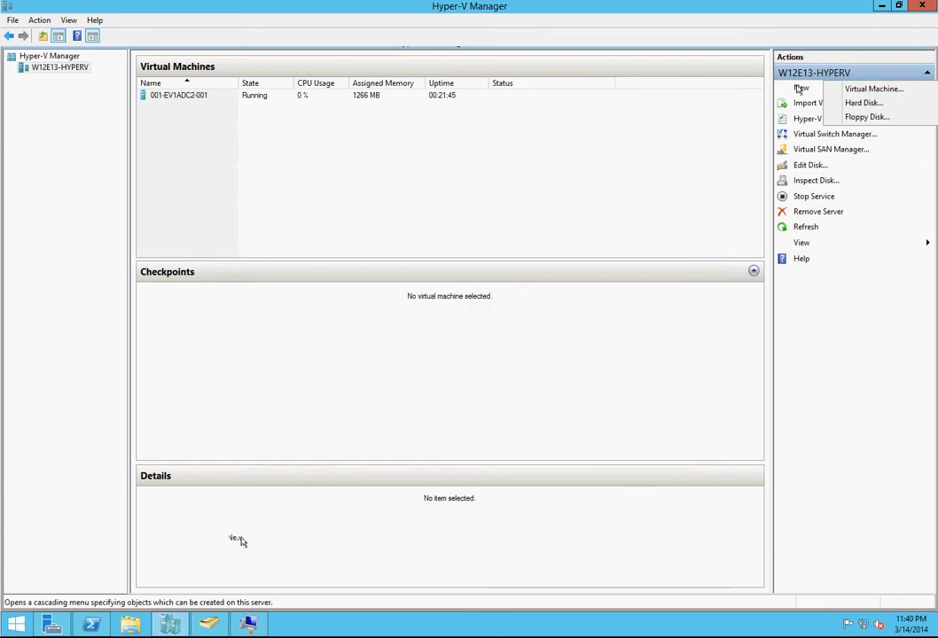
{"action": "left_click", "coordinate": [868, 89]}
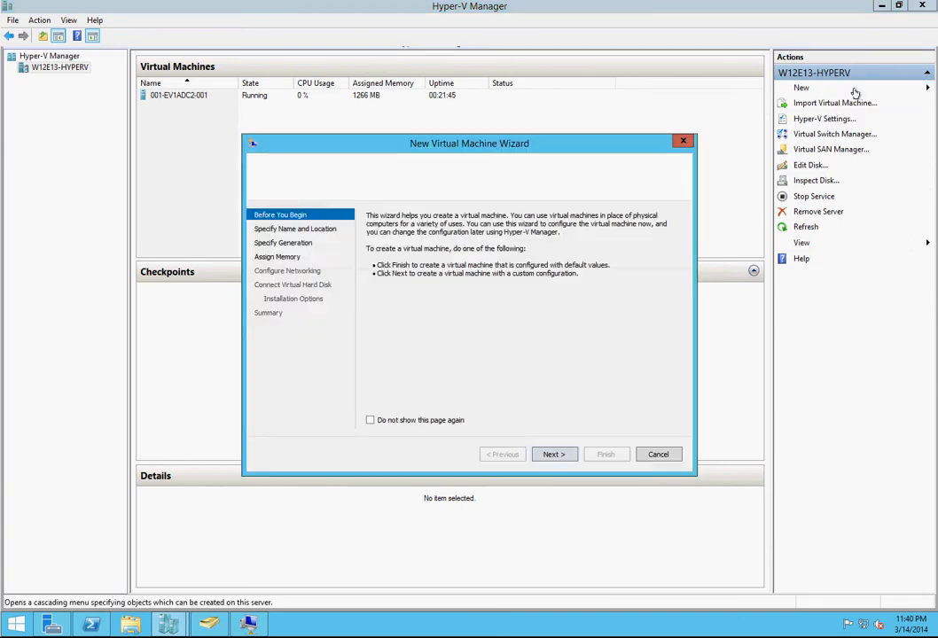
{"action": "left_click", "coordinate": [551, 454]}
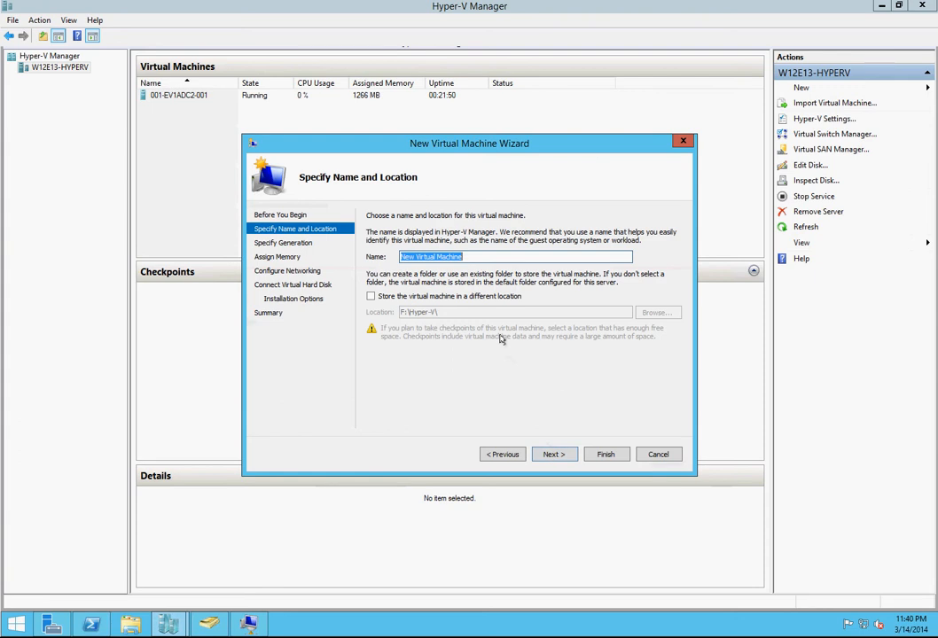
{"action": "type", "text": "Image"}
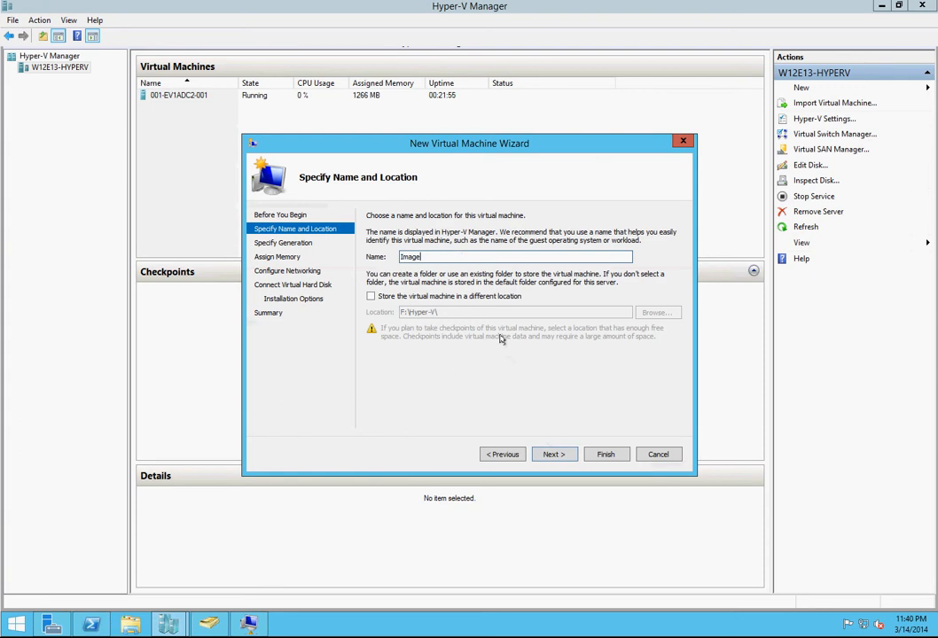
{"action": "left_click", "coordinate": [554, 455]}
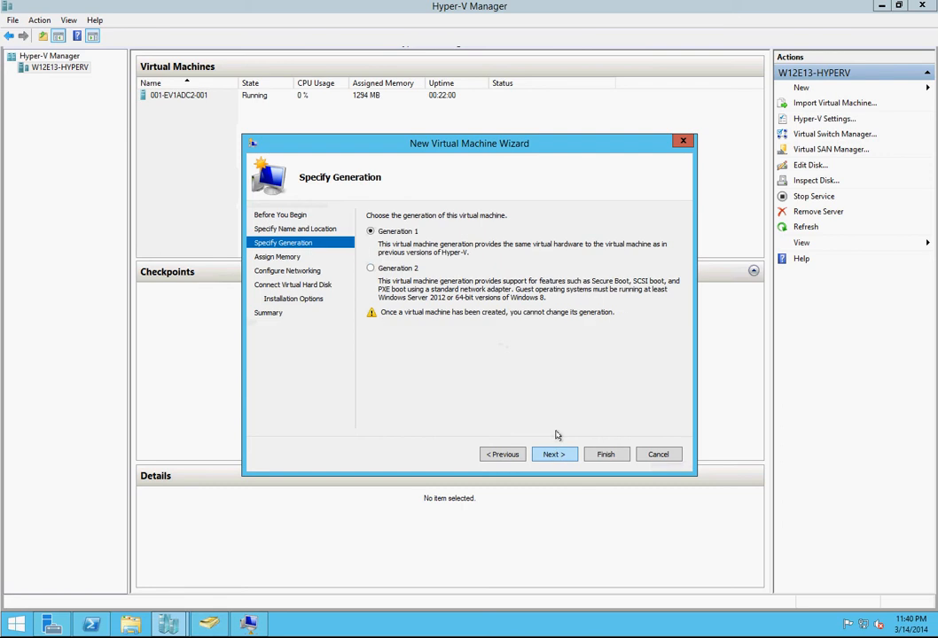
{"action": "left_click", "coordinate": [383, 270]}
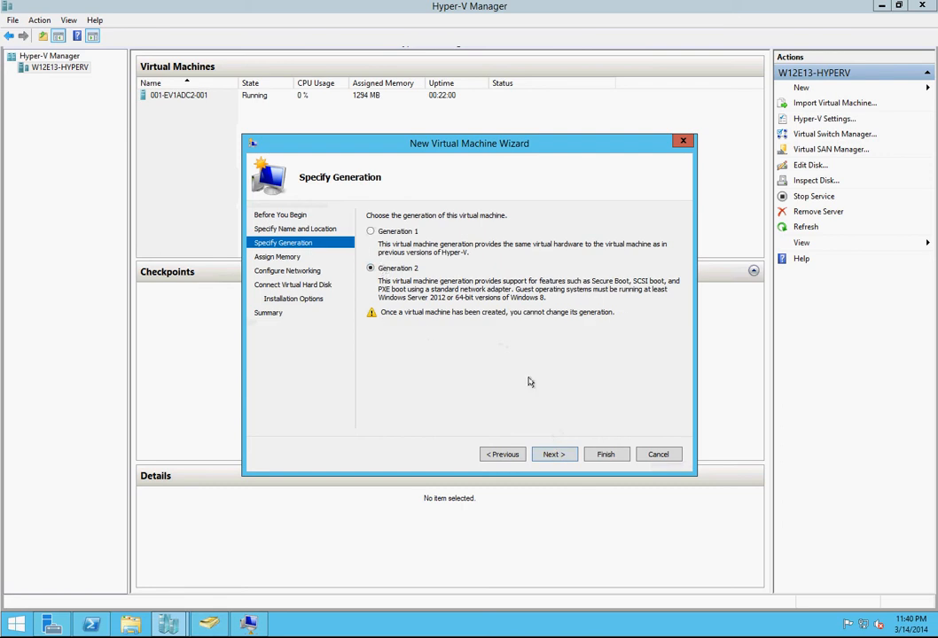
{"action": "left_click", "coordinate": [554, 455]}
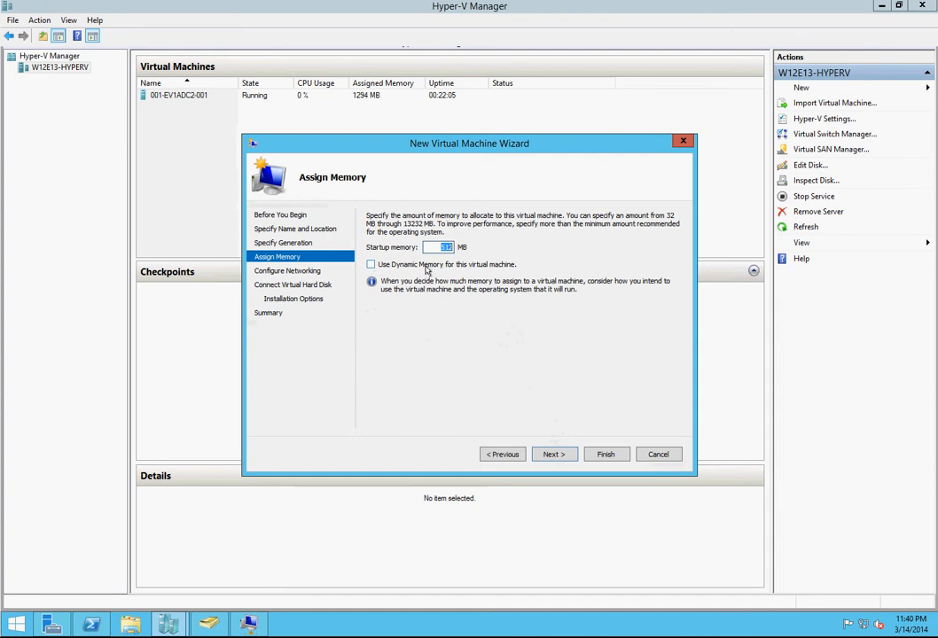
Step: Enable Dynamic Memory for the new virtual machine and set its startup memory to 2048 MB
{"action": "left_click", "coordinate": [429, 264]}
{"action": "type", "text": "1024"}
{"action": "key", "text": "BackSpace"}
{"action": "key", "text": "BackSpace"}
{"action": "key", "text": "BackSpace"}
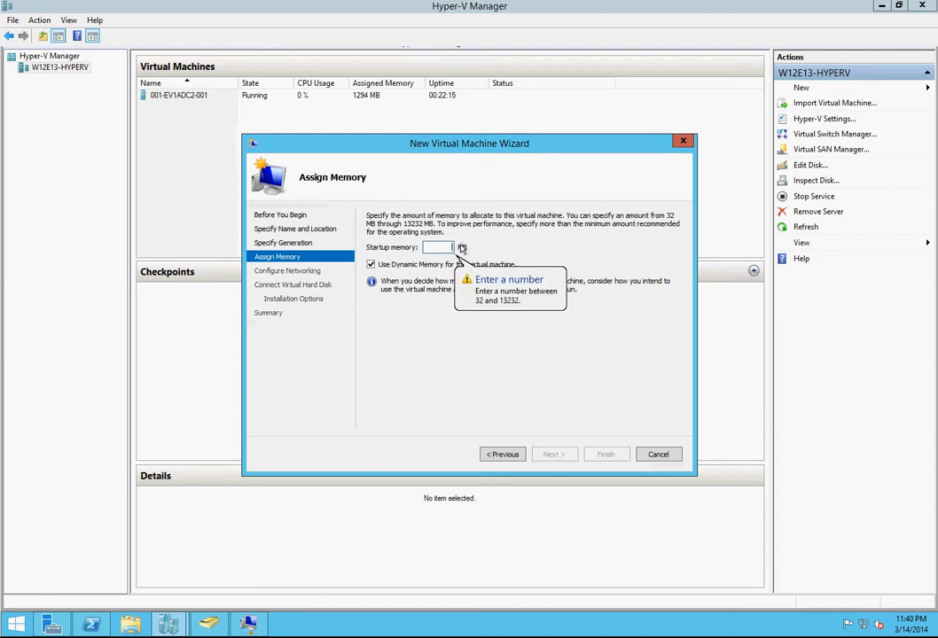
{"action": "type", "text": "2048"}
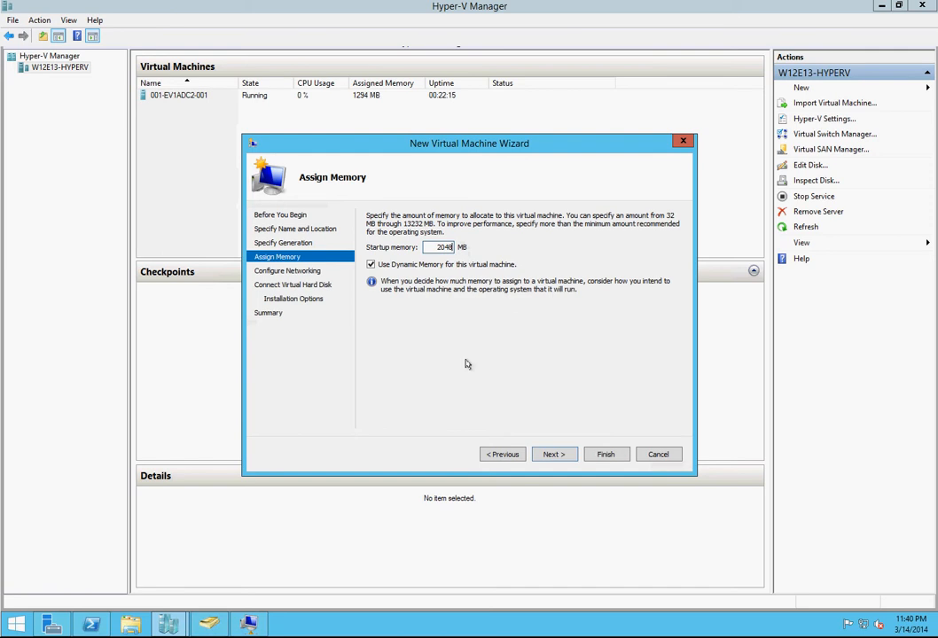
{"action": "left_click", "coordinate": [553, 453]}
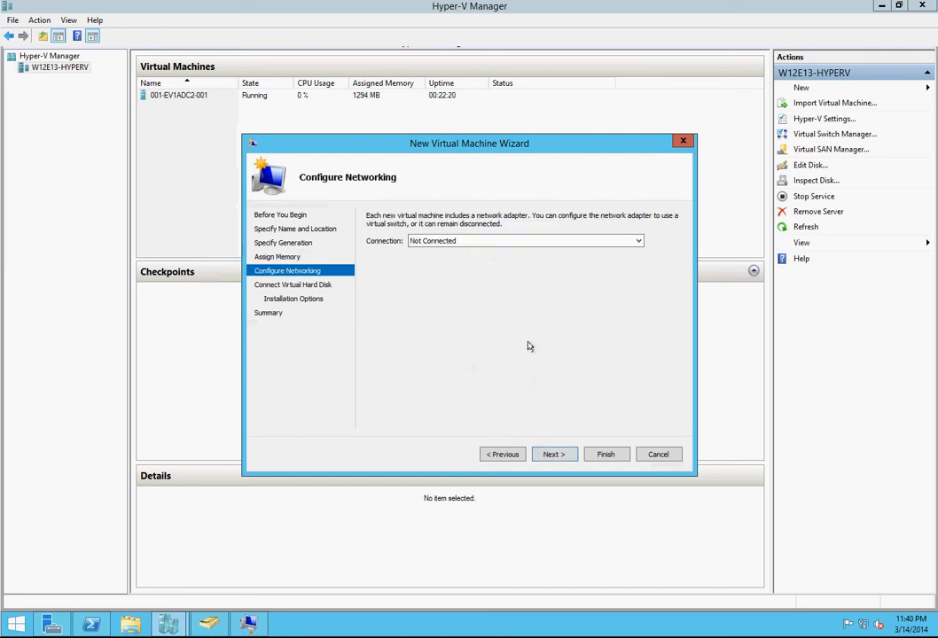
Step: Connect the virtual machine's network adapter to Everett-Ext and set its new virtual hard disk's size to 200 GB
{"action": "left_click", "coordinate": [498, 241]}
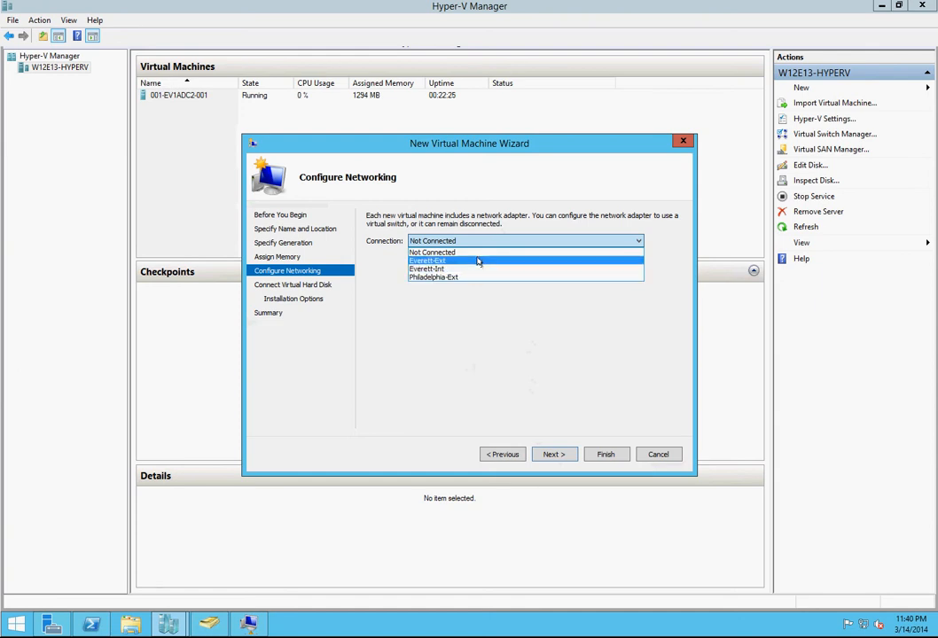
{"action": "left_click", "coordinate": [477, 260]}
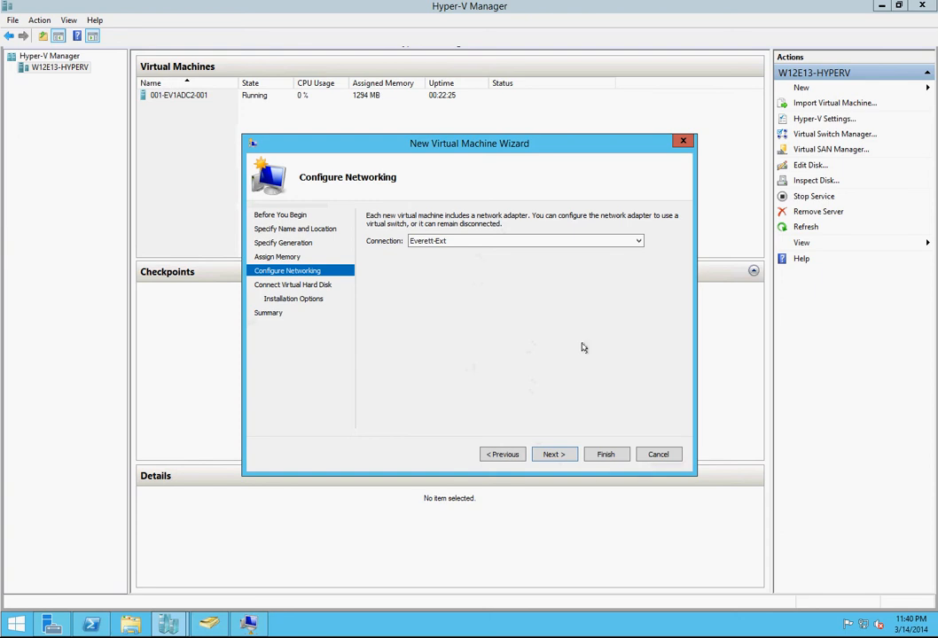
{"action": "left_click", "coordinate": [551, 453]}
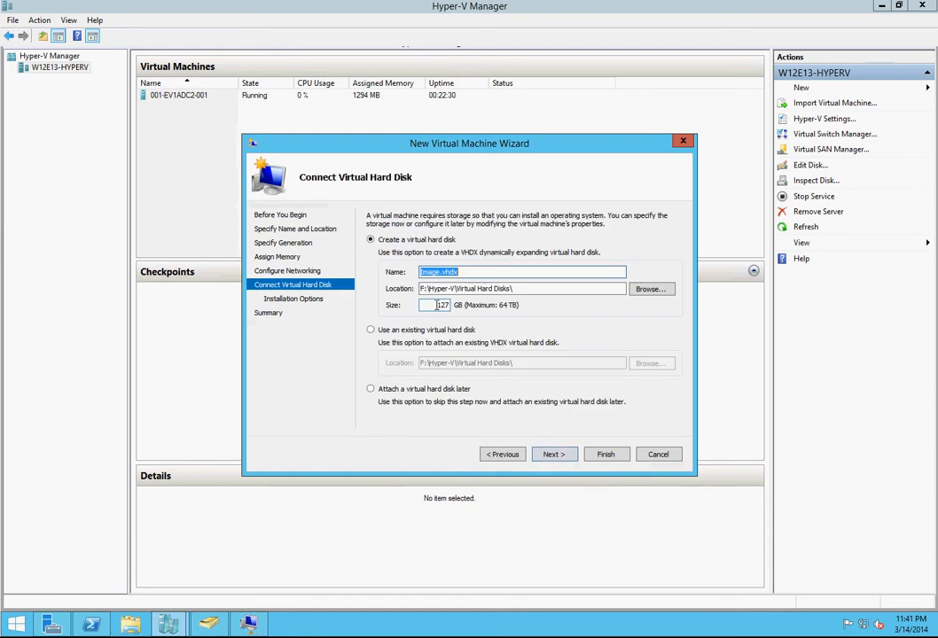
{"action": "left_click_drag", "start_coordinate": [435, 305], "coordinate": [468, 304]}
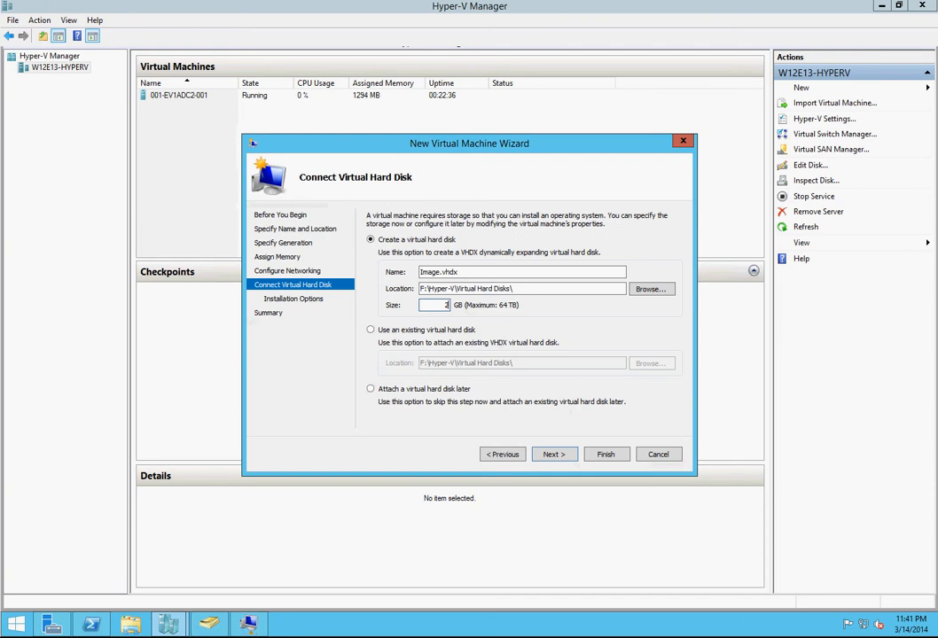
{"action": "type", "text": "200"}
{"action": "left_click", "coordinate": [552, 455]}
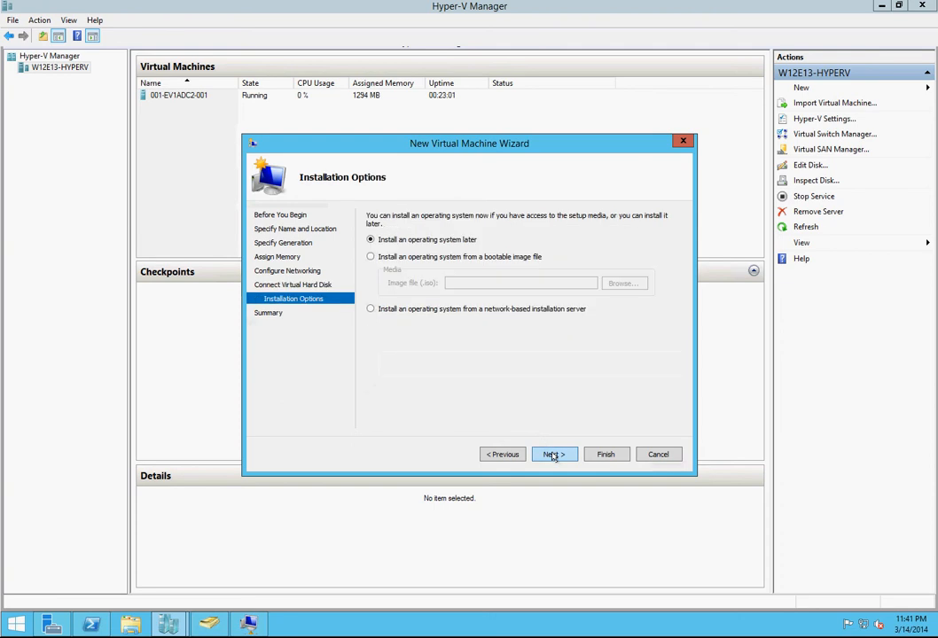
Step: Set the operating system to install from Z:\windows server 2012 r2\en_windows_server_2012_r2_vl_x64_dvd_3319595.iso and create the virtual machine
{"action": "left_click", "coordinate": [476, 258]}
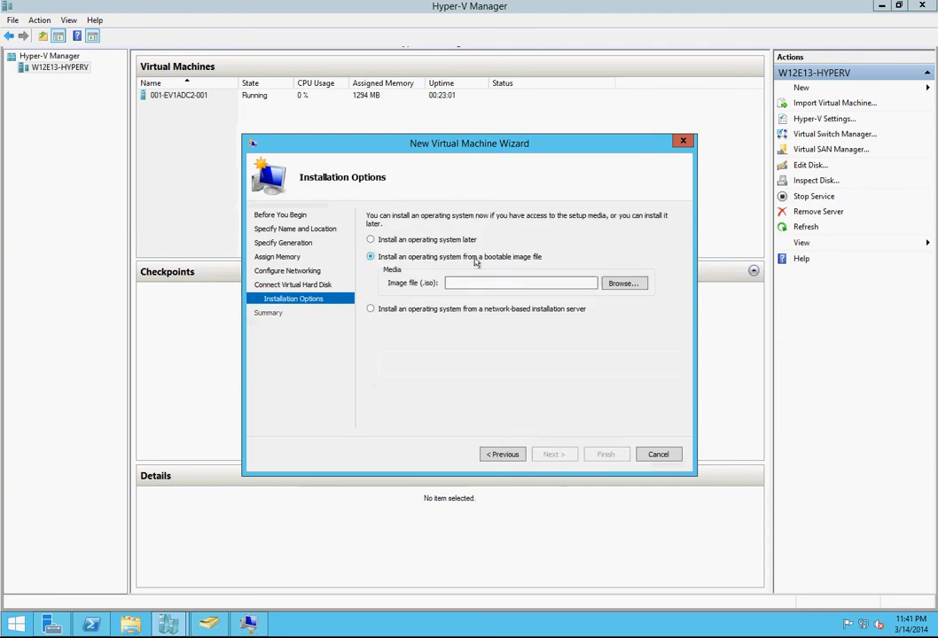
{"action": "left_click", "coordinate": [621, 284]}
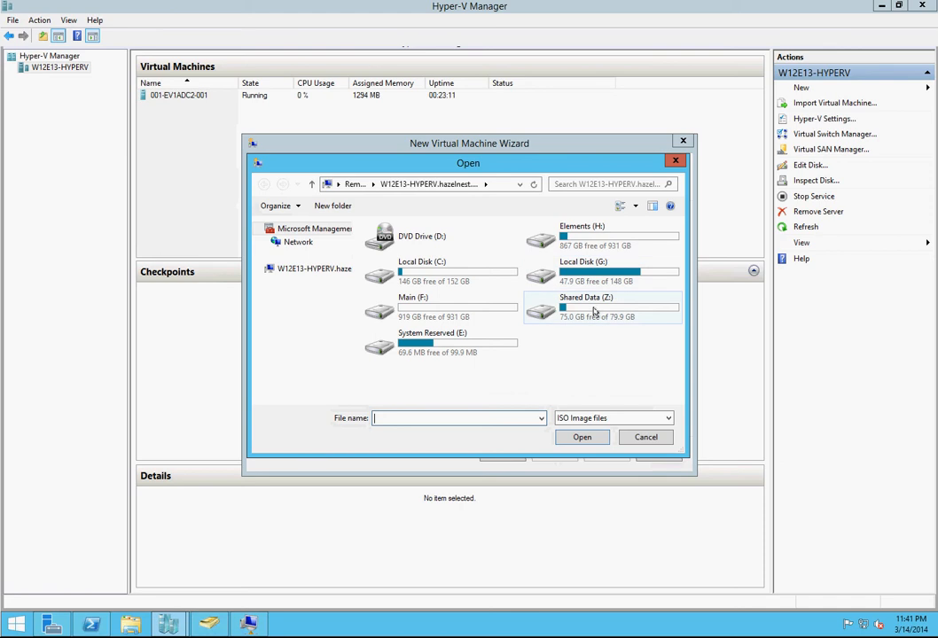
{"action": "double_click", "coordinate": [594, 306]}
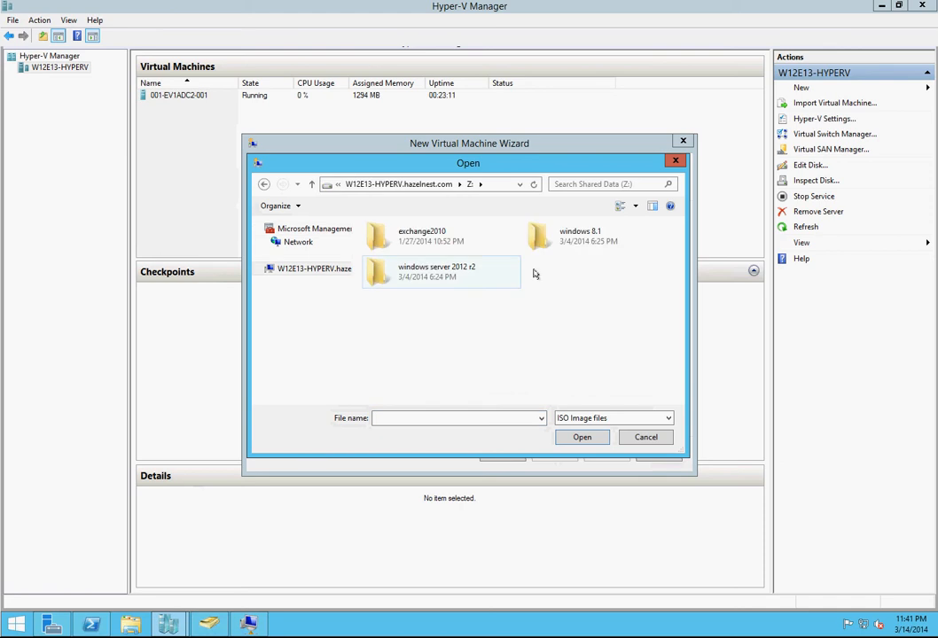
{"action": "double_click", "coordinate": [440, 279]}
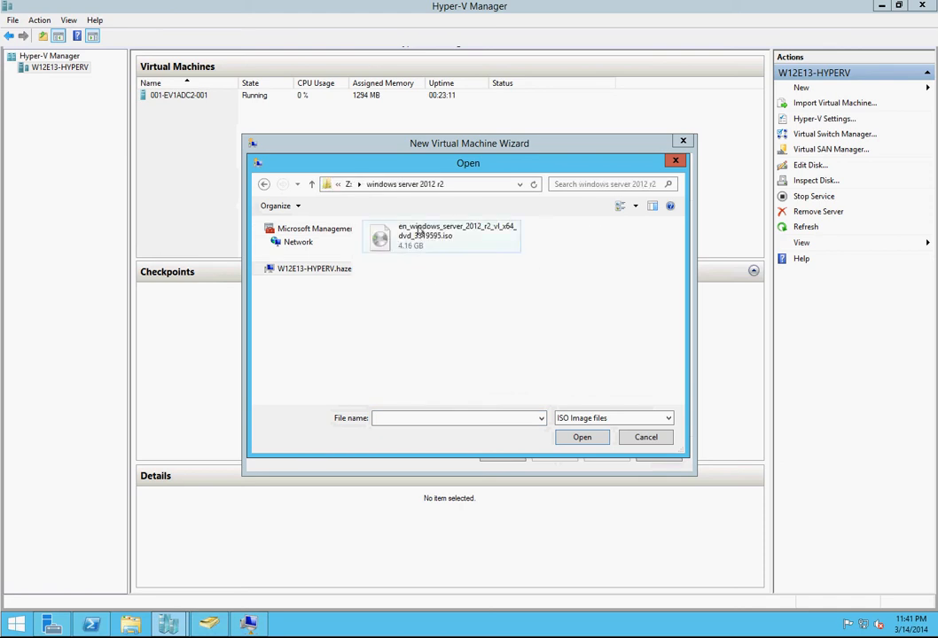
{"action": "left_click", "coordinate": [447, 234]}
{"action": "left_click", "coordinate": [581, 437]}
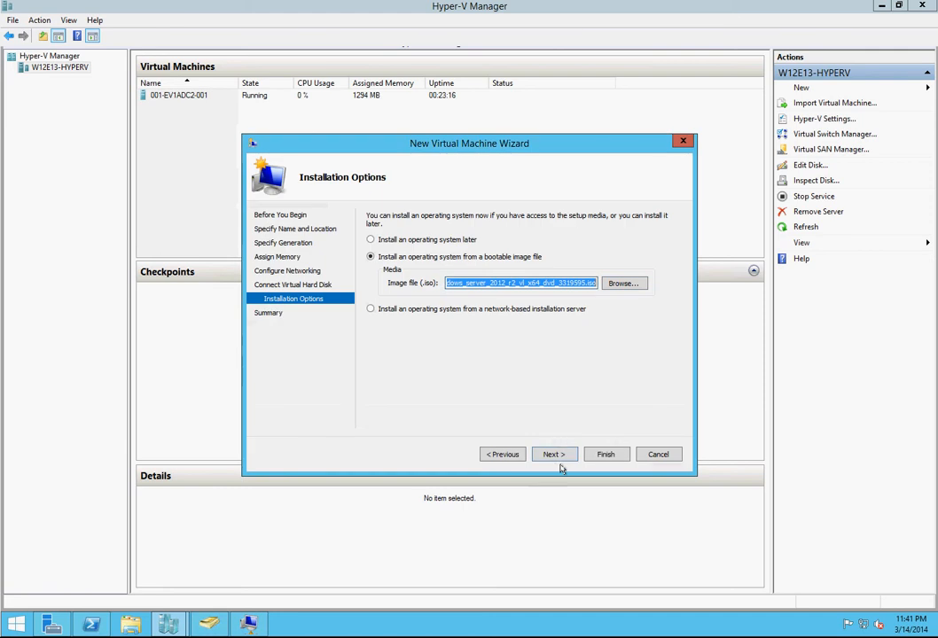
{"action": "left_click", "coordinate": [555, 454]}
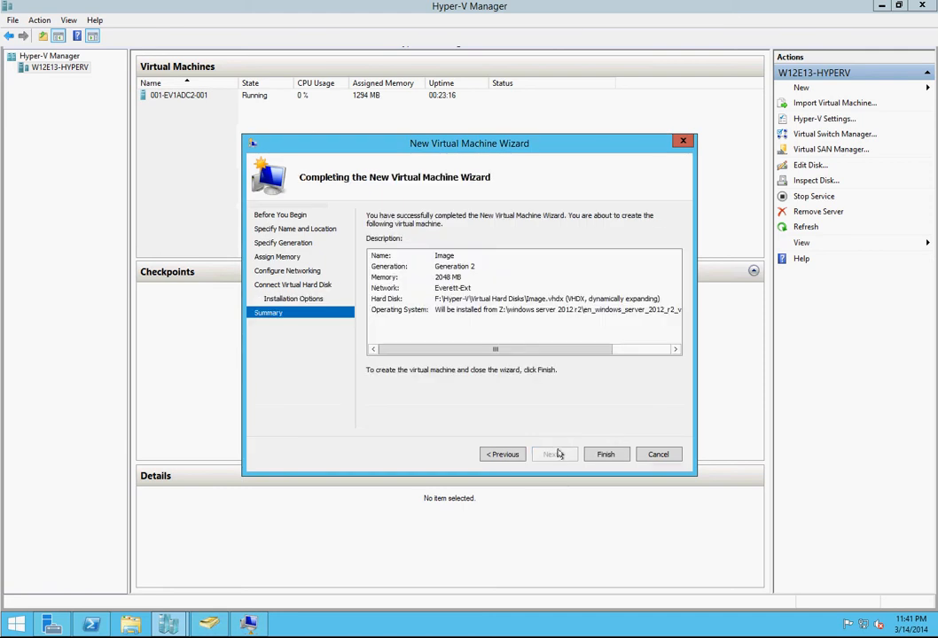
{"action": "left_click", "coordinate": [602, 457]}
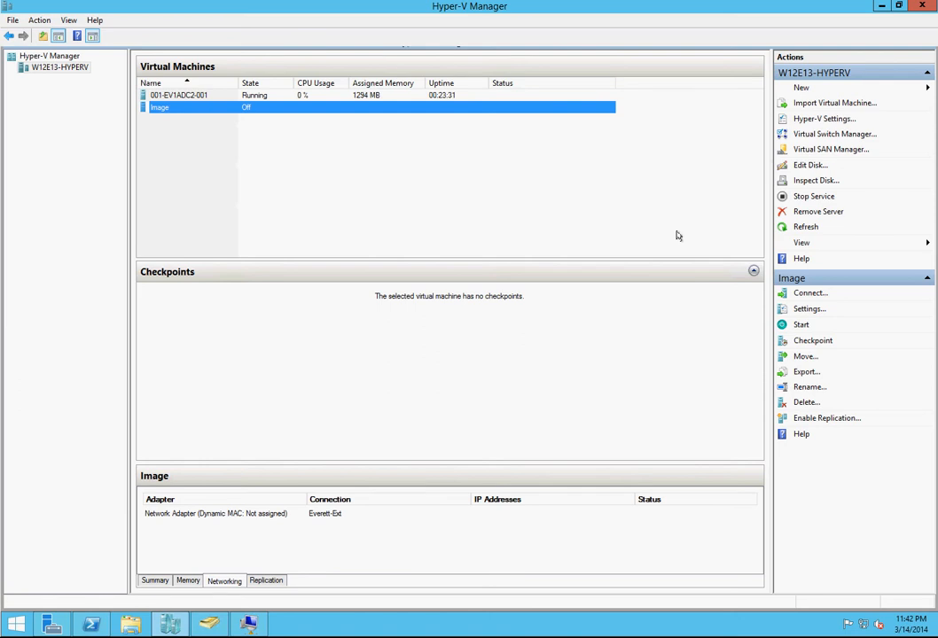
Step: Open the Image virtual machine's settings and set its Dynamic Memory minimum RAM to 2048 MB
{"action": "left_click", "coordinate": [808, 308]}
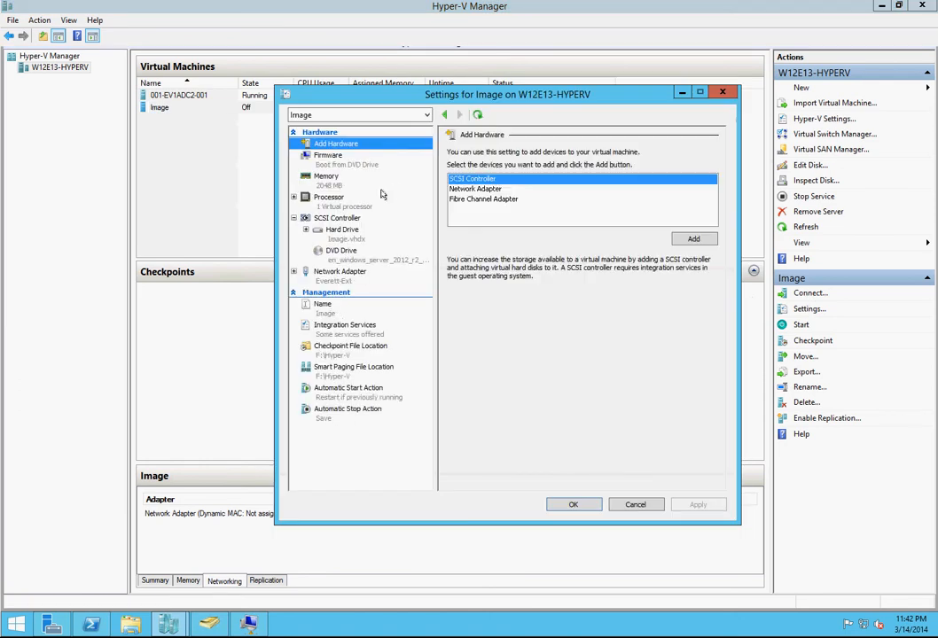
{"action": "left_click", "coordinate": [327, 165]}
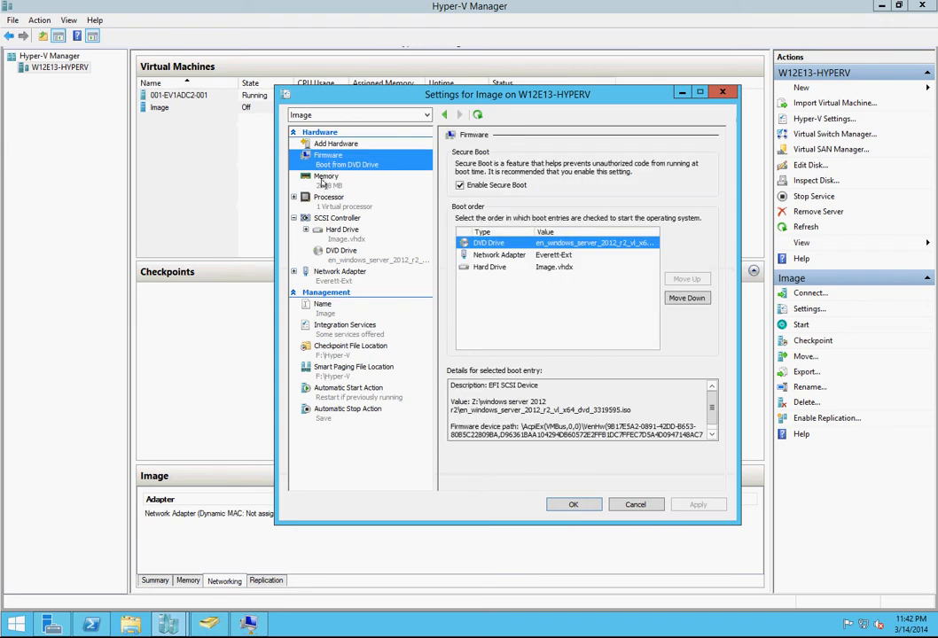
{"action": "left_click", "coordinate": [326, 178]}
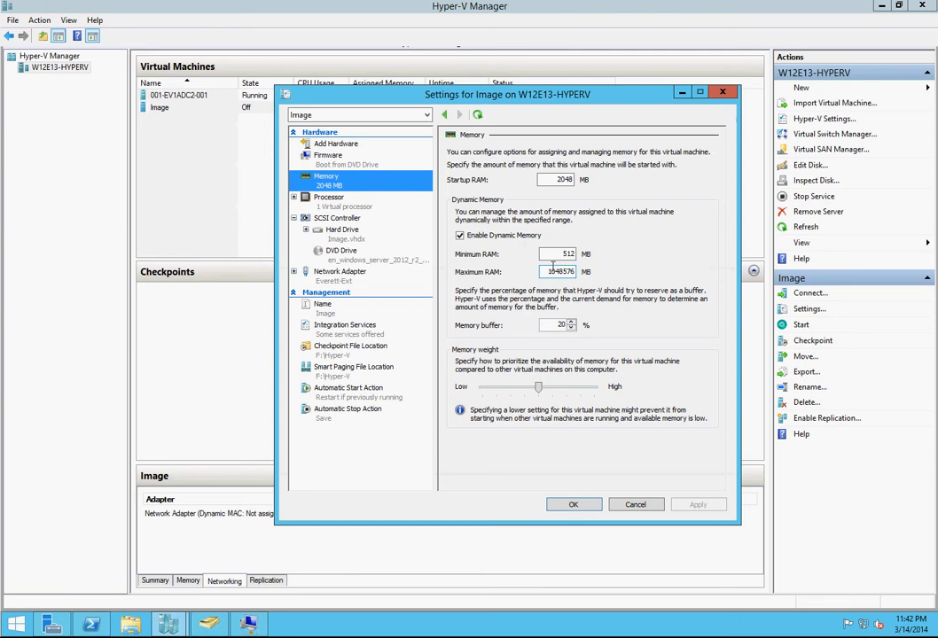
{"action": "double_click", "coordinate": [555, 179]}
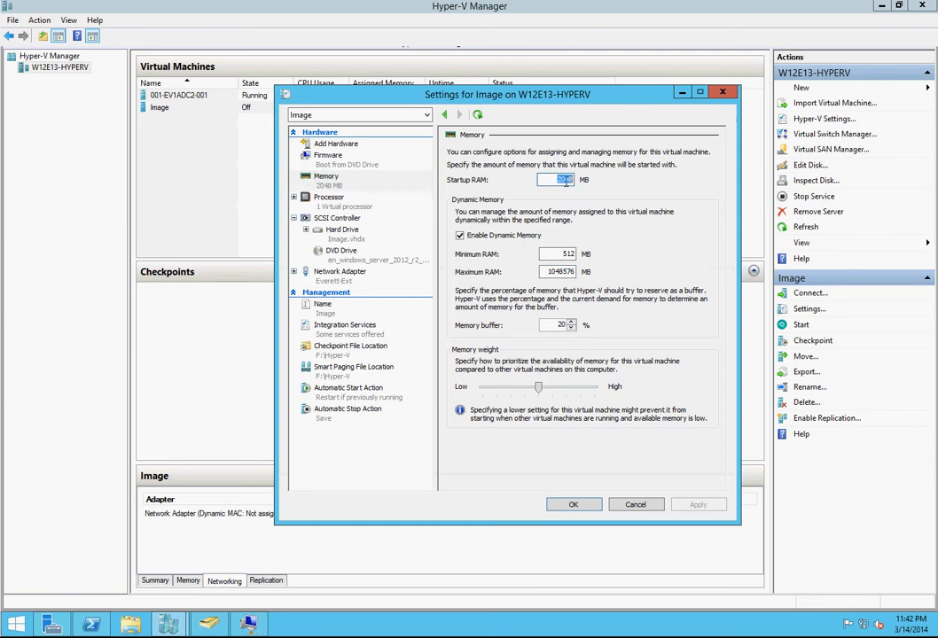
{"action": "right_click", "coordinate": [565, 181]}
{"action": "left_click", "coordinate": [572, 218]}
{"action": "left_click", "coordinate": [550, 253]}
{"action": "double_click", "coordinate": [550, 254]}
{"action": "right_click", "coordinate": [562, 253]}
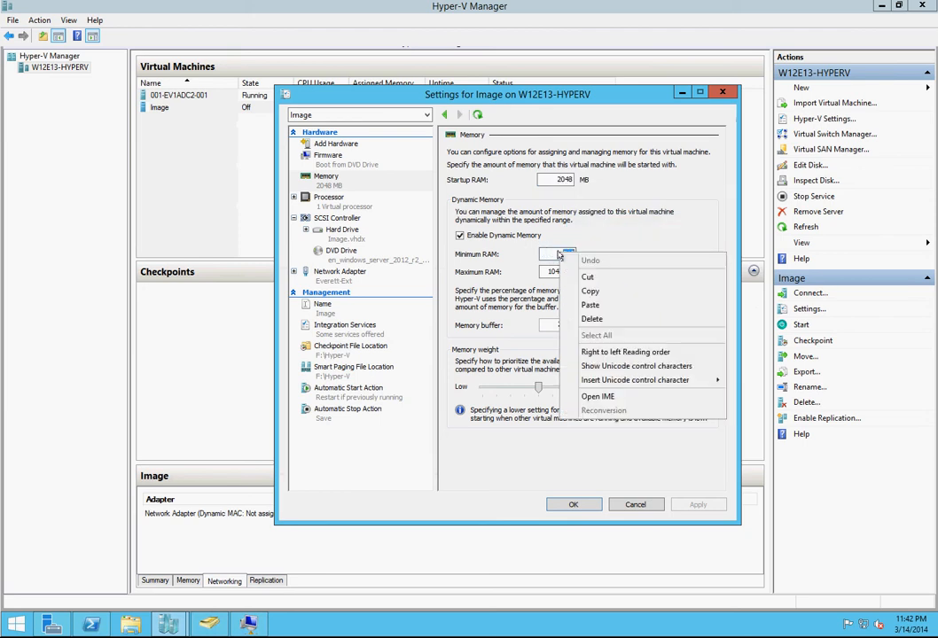
{"action": "left_click", "coordinate": [591, 305]}
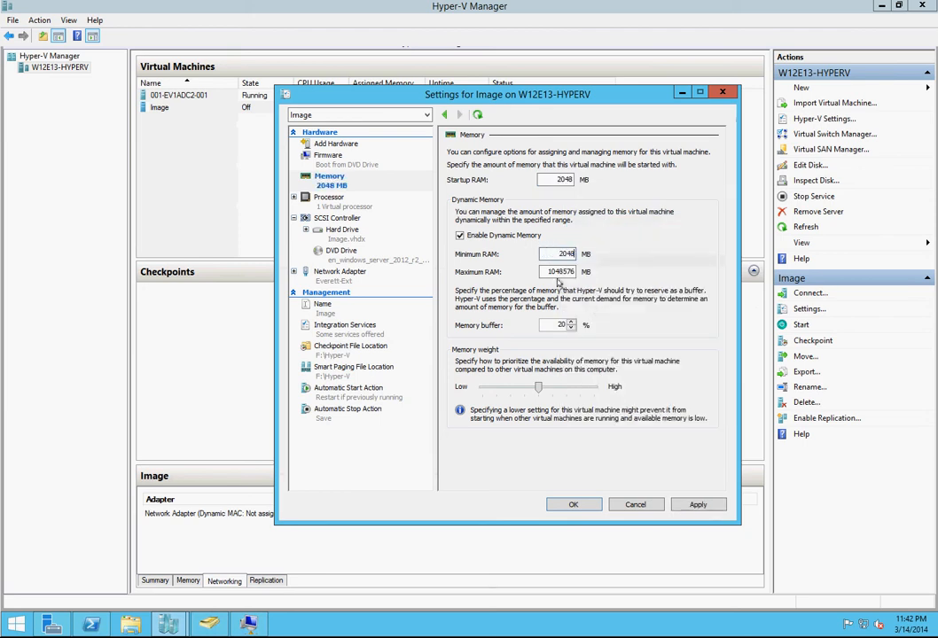
Step: Set the Image virtual machine's maximum RAM to 4095 MB
{"action": "double_click", "coordinate": [564, 272]}
{"action": "key", "text": "BackSpace"}
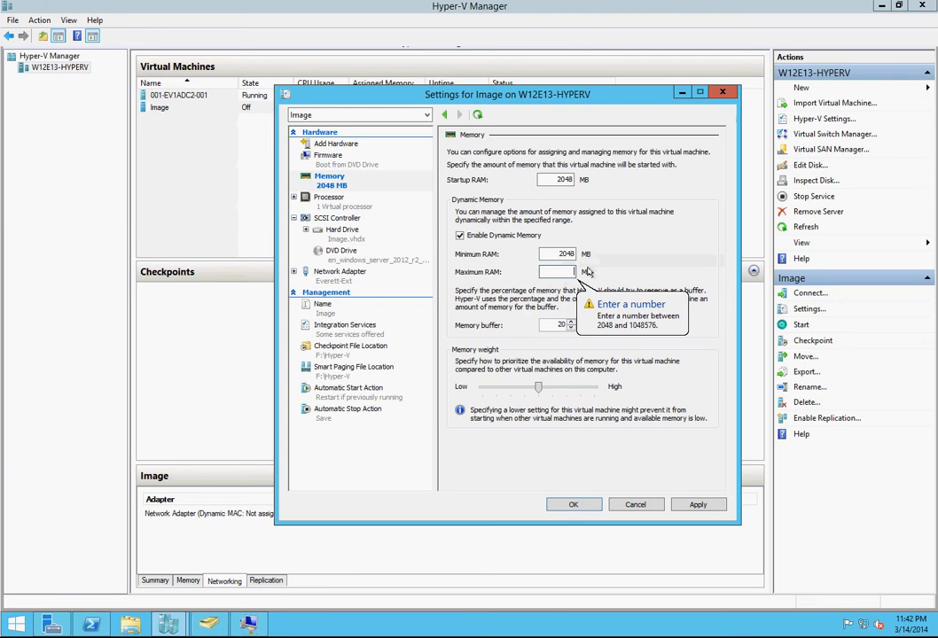
{"action": "type", "text": "4"}
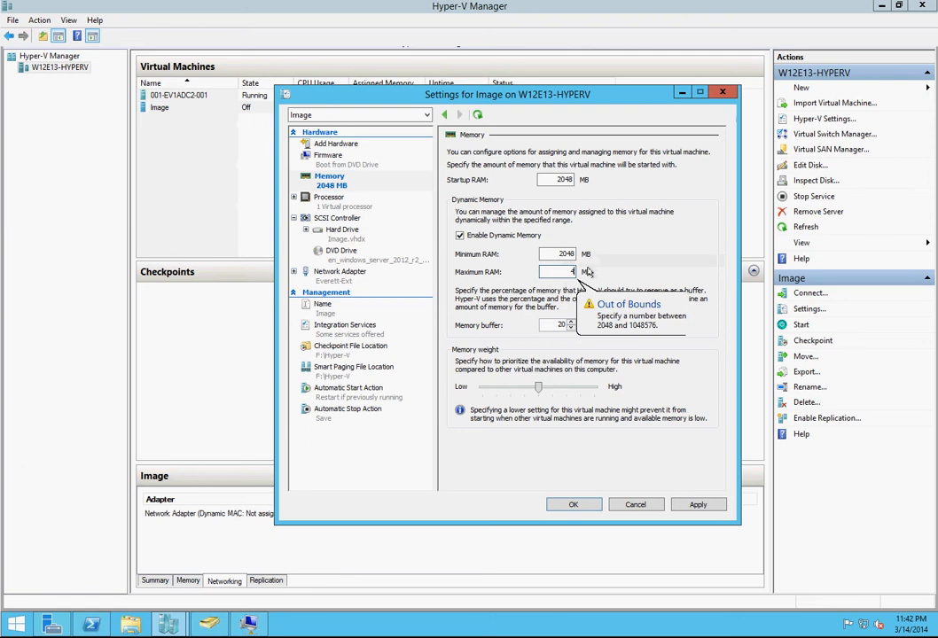
{"action": "type", "text": "6"}
{"action": "key", "text": "BackSpace"}
{"action": "type", "text": "095"}
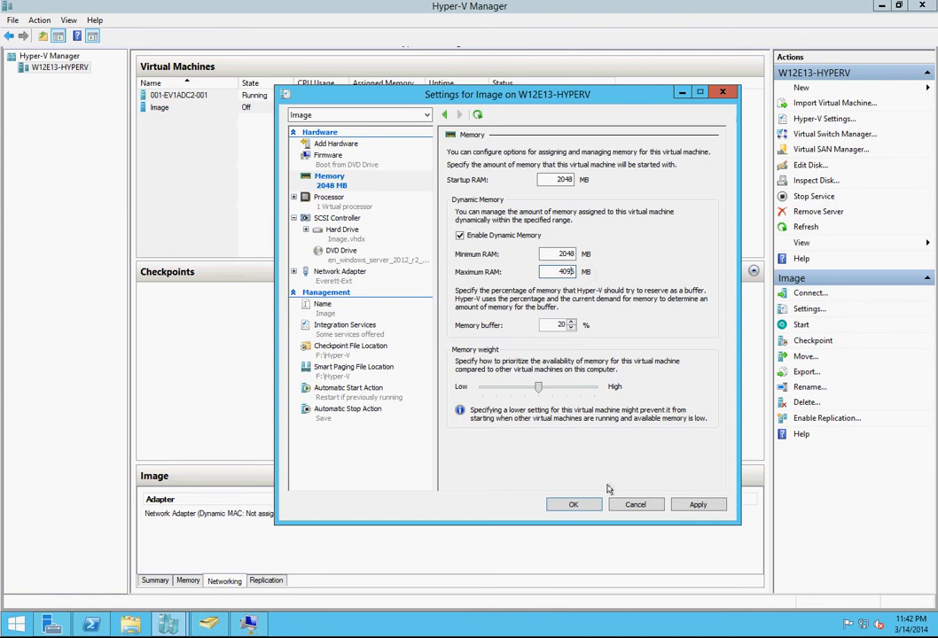
Step: Set the number of virtual processors to 2, check the remaining hardware and integration services settings, and apply the configuration
{"action": "left_click", "coordinate": [350, 209]}
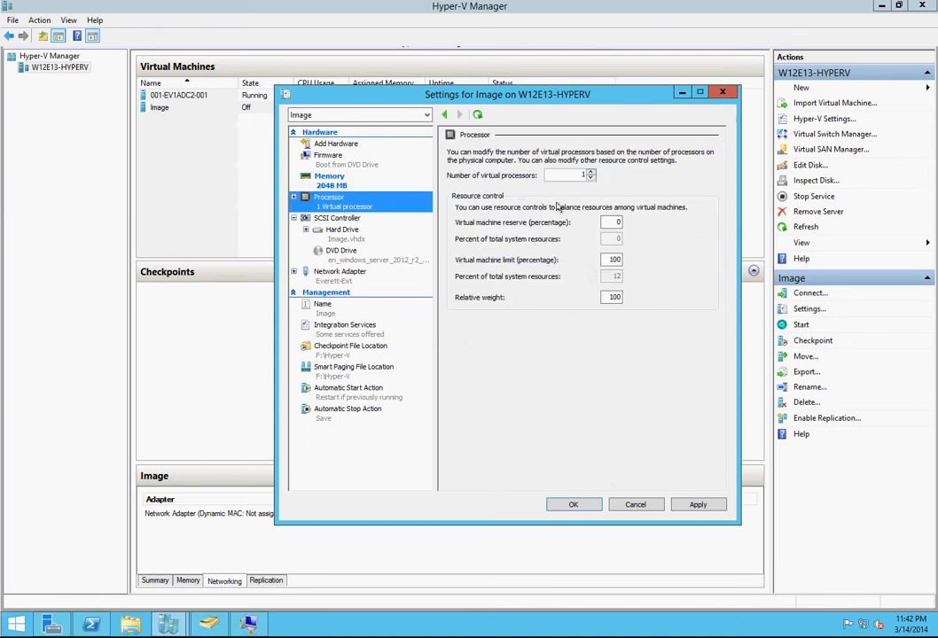
{"action": "left_click", "coordinate": [591, 174]}
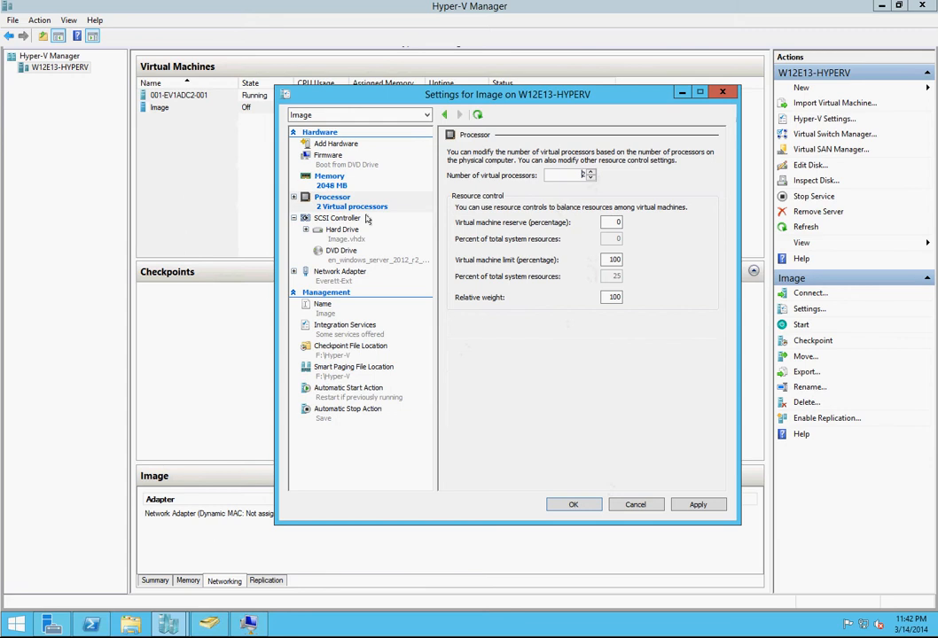
{"action": "left_click", "coordinate": [337, 229]}
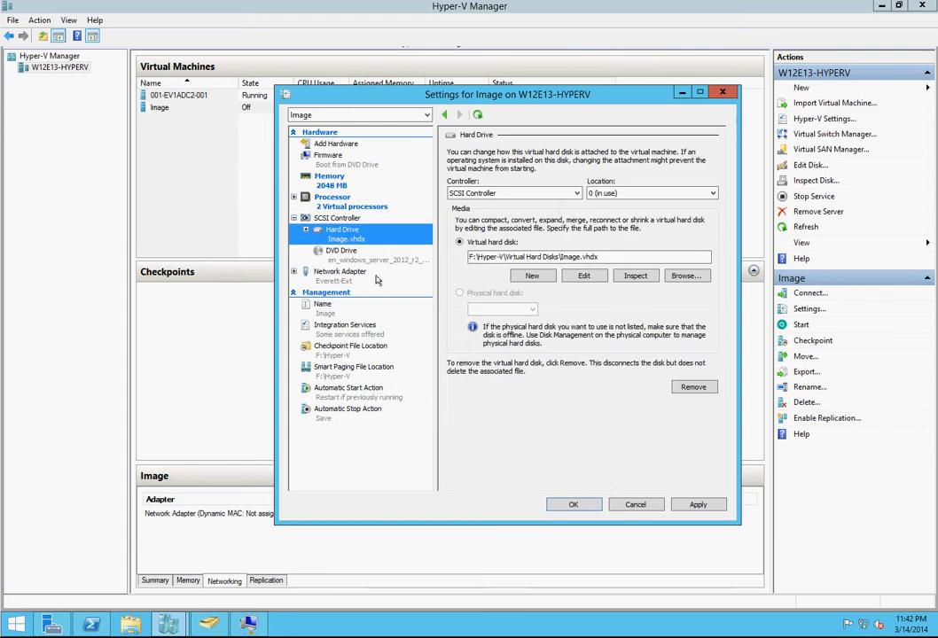
{"action": "left_click", "coordinate": [354, 255]}
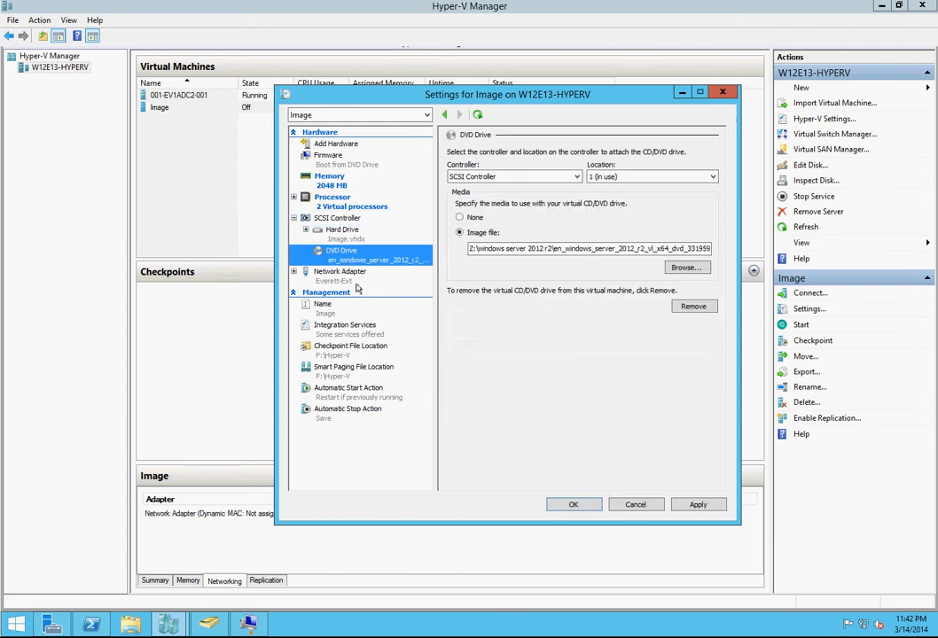
{"action": "left_click", "coordinate": [346, 274]}
{"action": "left_click", "coordinate": [351, 310]}
{"action": "left_click", "coordinate": [350, 327]}
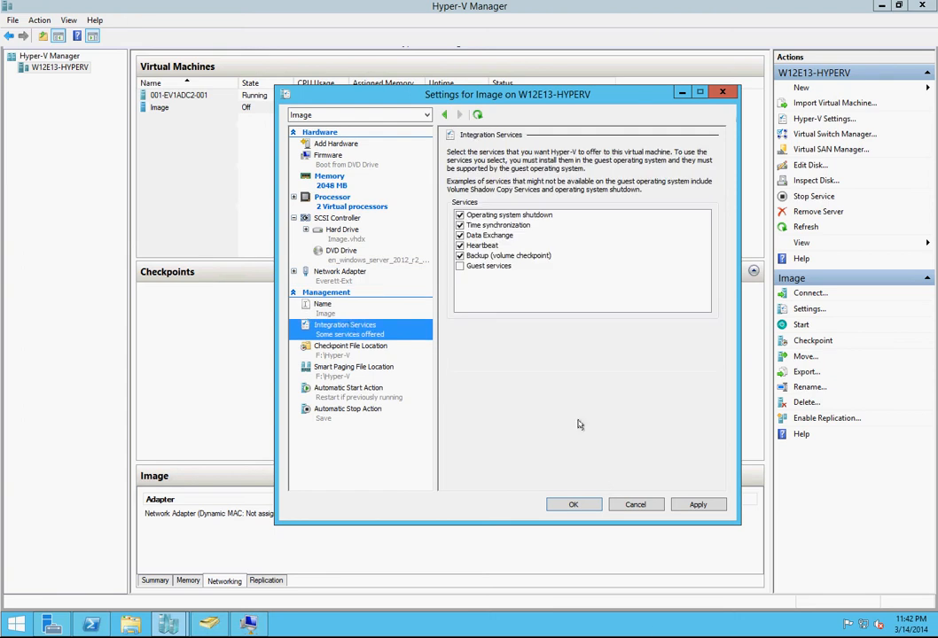
{"action": "left_click", "coordinate": [699, 505]}
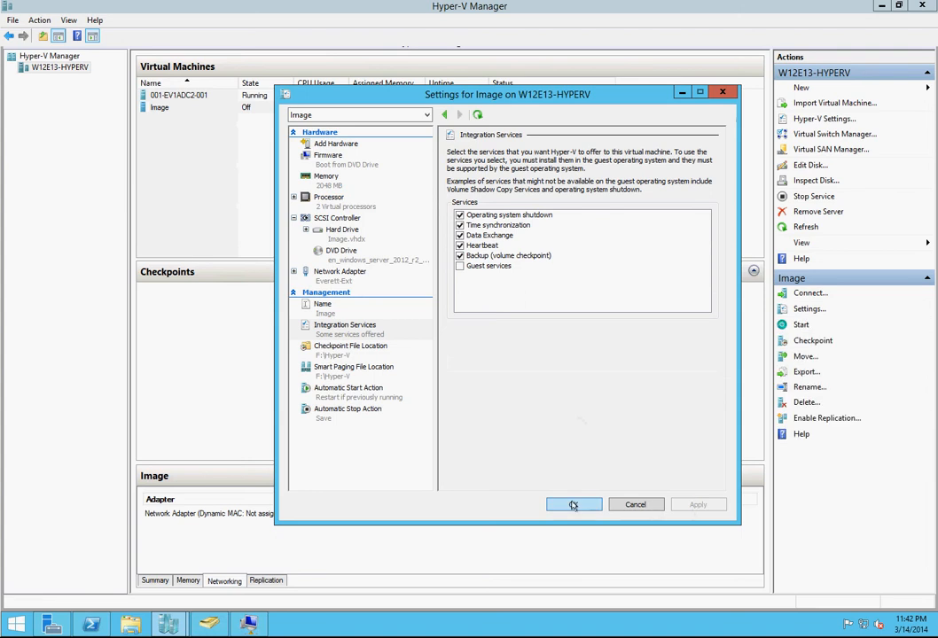
{"action": "left_click", "coordinate": [570, 505]}
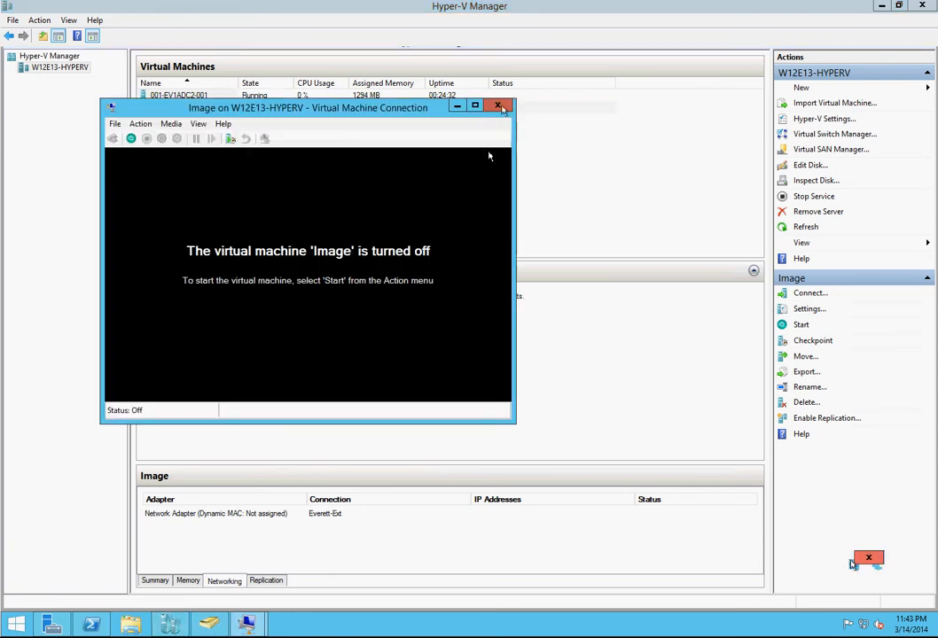
Step: Start the Image virtual machine from its connection window and boot it from the DVD into Windows Setup [EMS Enabled]
{"action": "left_click", "coordinate": [477, 107]}
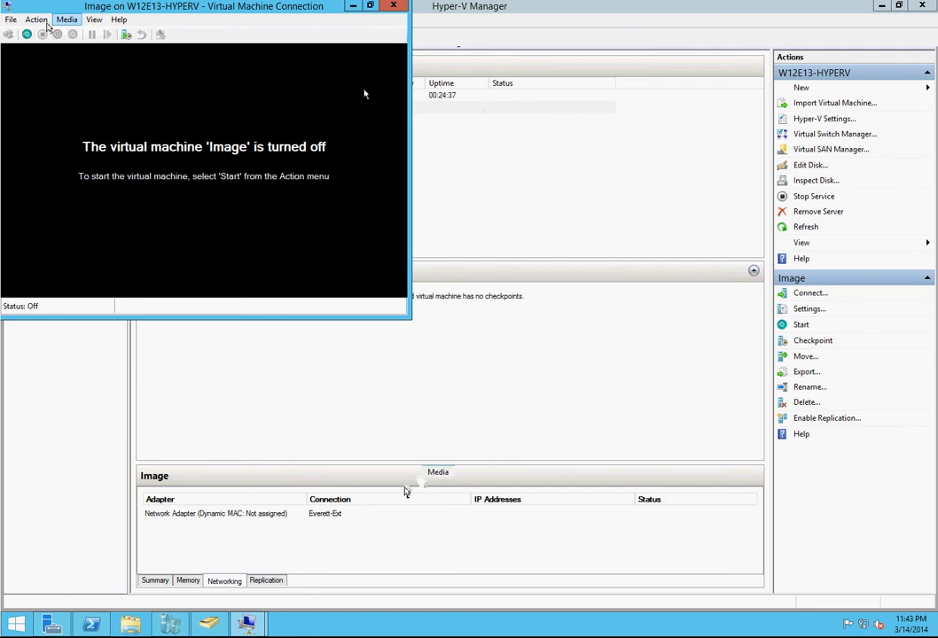
{"action": "left_click", "coordinate": [27, 34]}
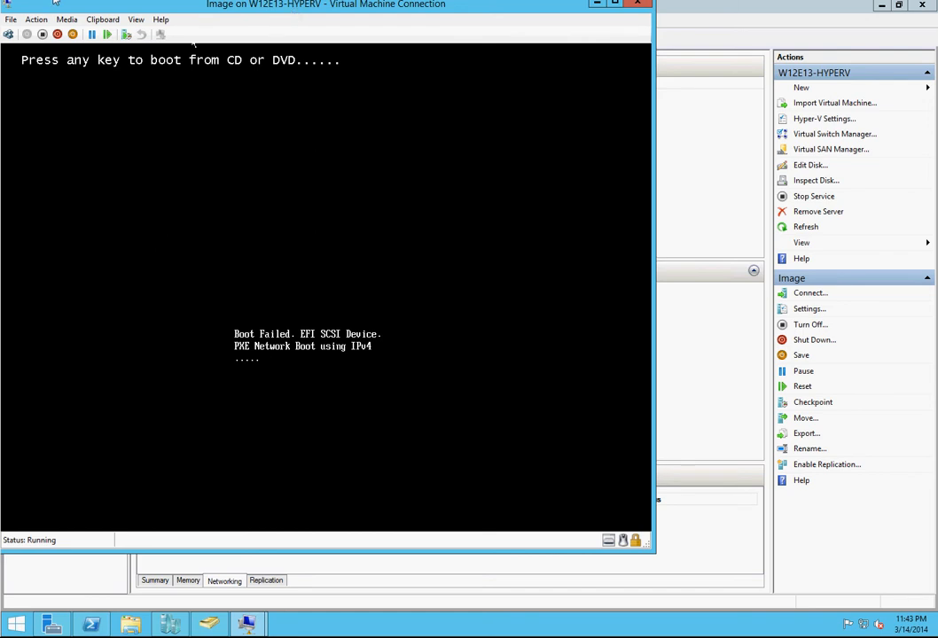
{"action": "left_click", "coordinate": [8, 35]}
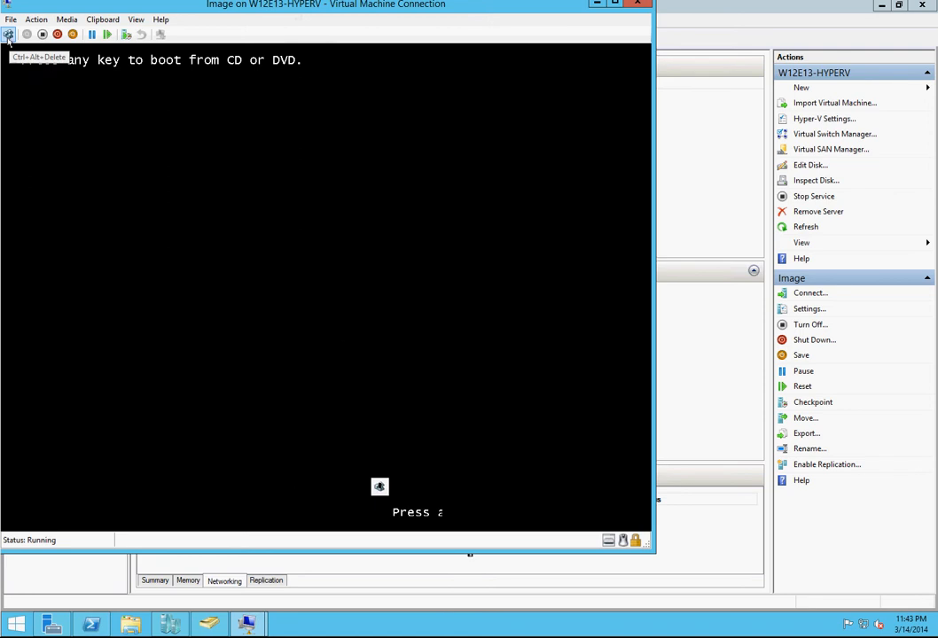
{"action": "key", "text": "Return"}
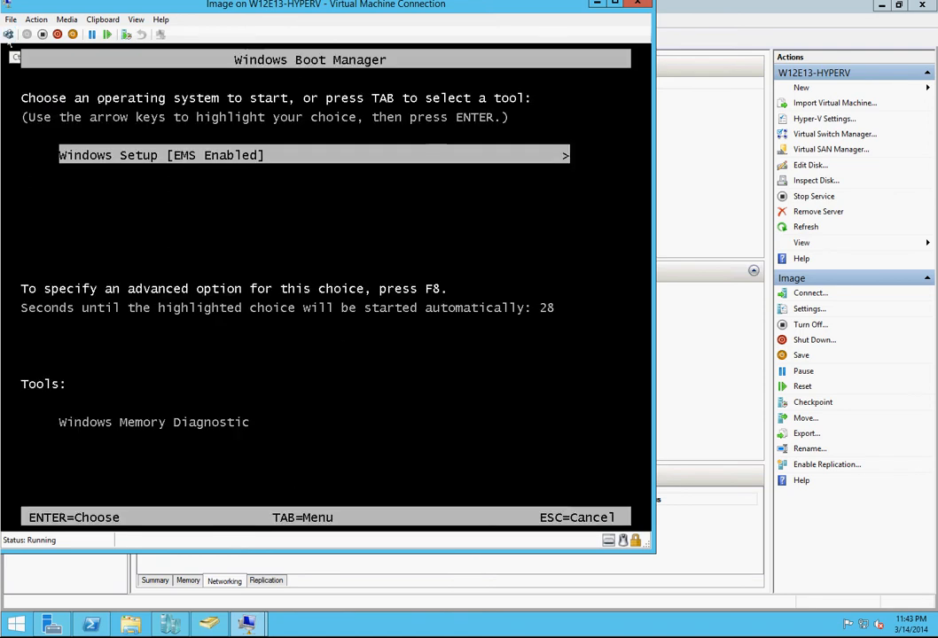
{"action": "key", "text": "Return"}
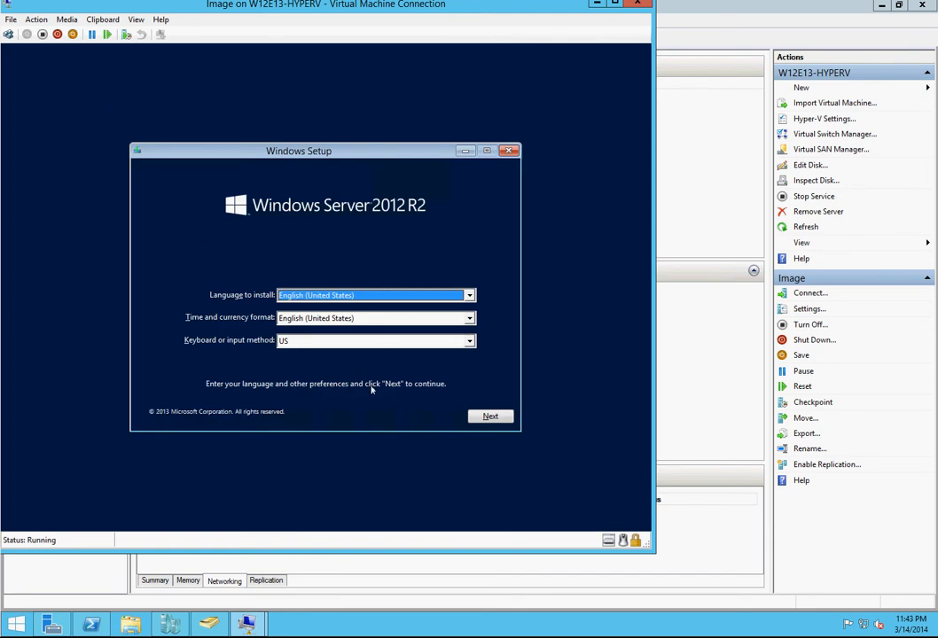
Step: Begin the installation with English (United States) and the US keyboard, choosing Windows Server 2012 R2 Standard (Server with a GUI)
{"action": "left_click", "coordinate": [491, 417]}
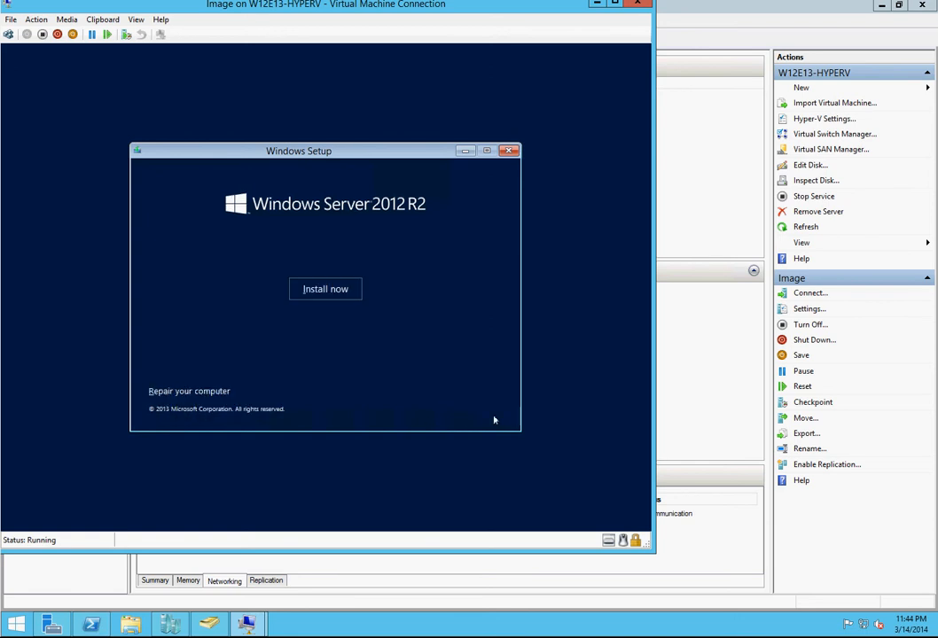
{"action": "left_click", "coordinate": [327, 289]}
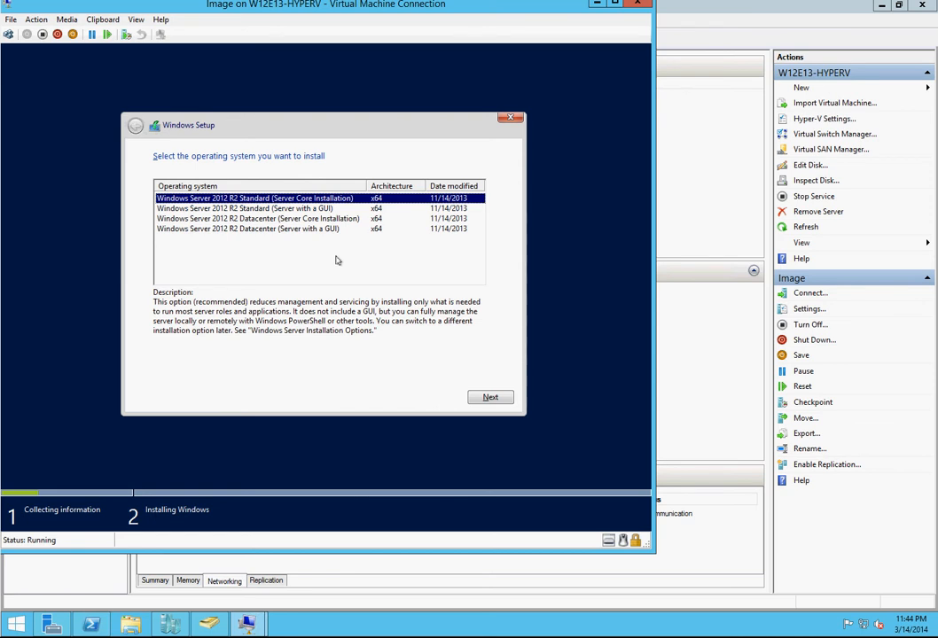
{"action": "left_click", "coordinate": [323, 209]}
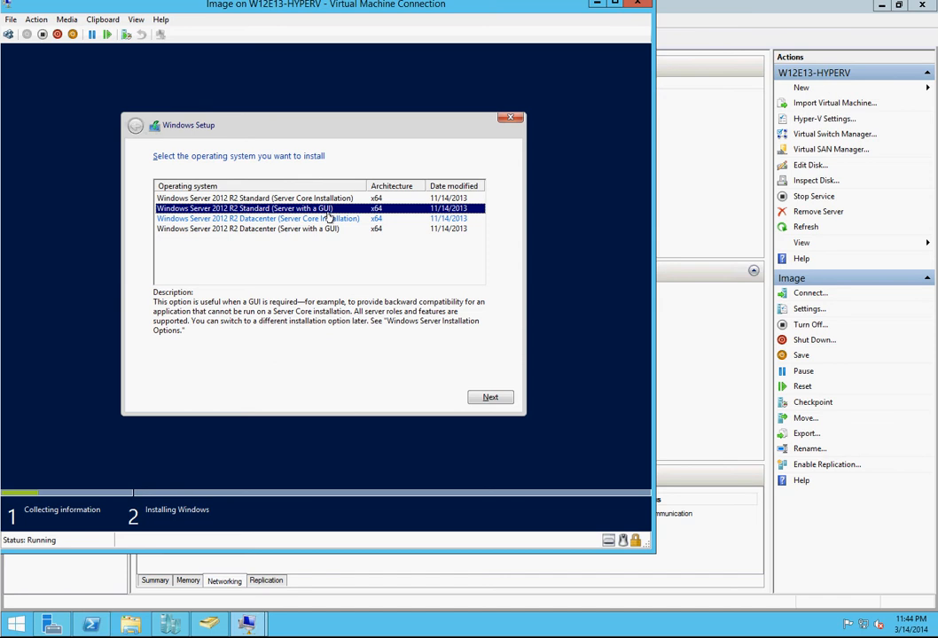
{"action": "left_click", "coordinate": [492, 398]}
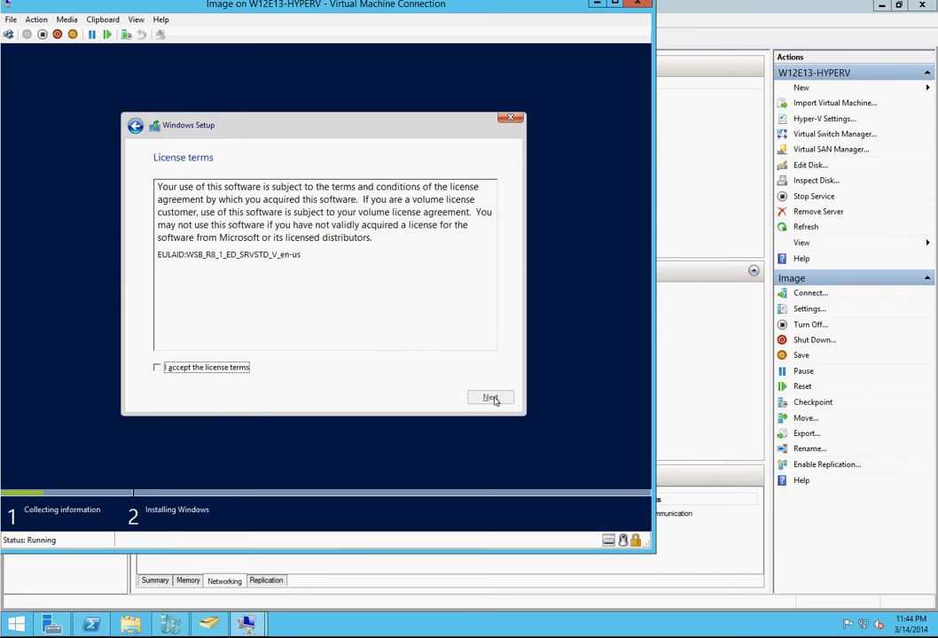
Step: Accept the license terms and start a custom Windows-only installation on the Drive 0 unallocated space
{"action": "left_click", "coordinate": [166, 367]}
{"action": "left_click", "coordinate": [497, 398]}
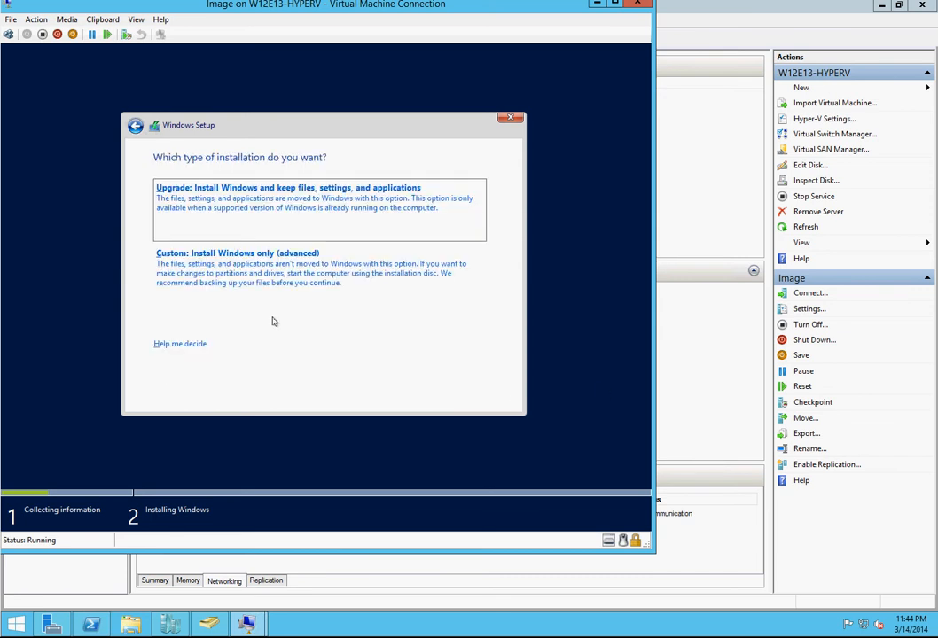
{"action": "left_click", "coordinate": [276, 276]}
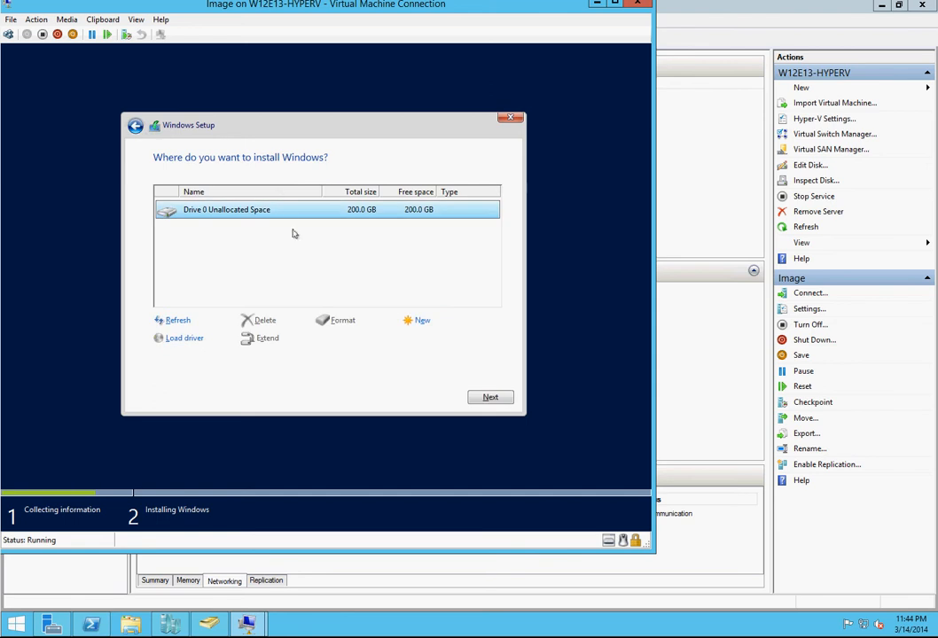
{"action": "left_click", "coordinate": [489, 397]}
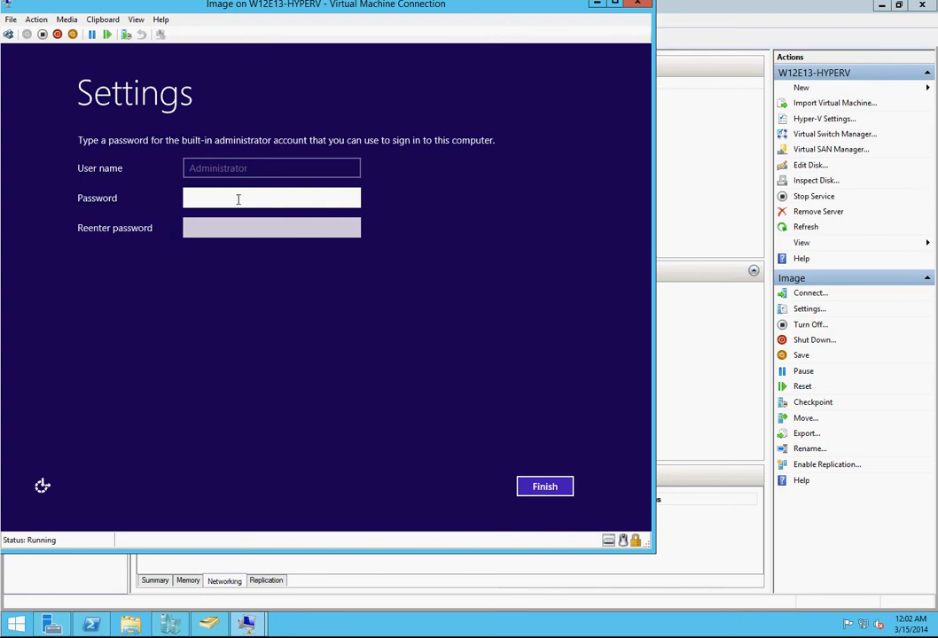
Step: Try to enter the password for the built-in Administrator account
{"action": "type", "text": "•••••••"}
{"action": "key", "text": "Tab"}
{"action": "type", "text": "••••••"}
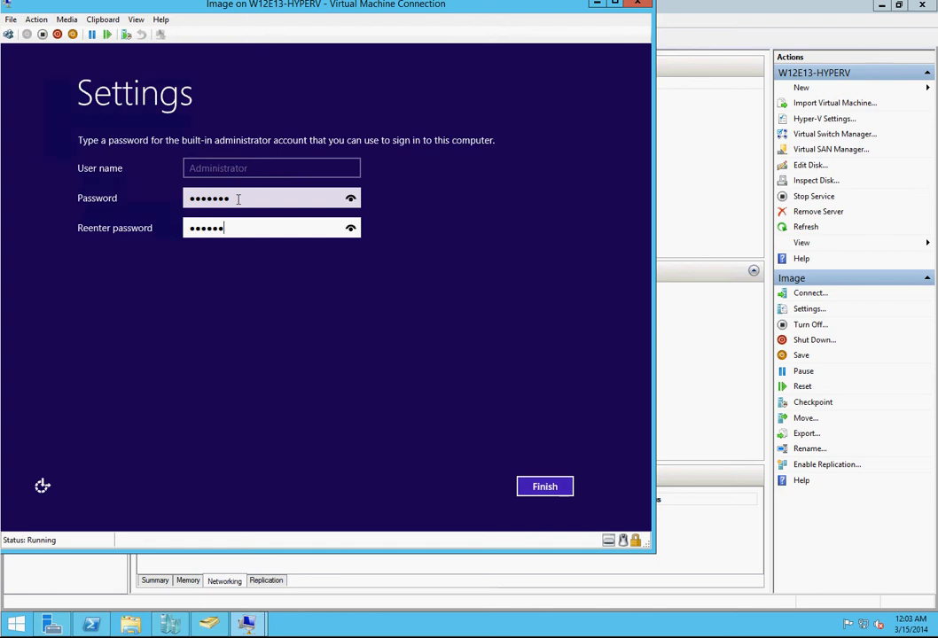
{"action": "key", "text": "BackSpace"}
{"action": "key", "text": "BackSpace"}
{"action": "key", "text": "BackSpace"}
{"action": "key", "text": "BackSpace"}
{"action": "key", "text": "BackSpace"}
{"action": "key", "text": "BackSpace"}
{"action": "left_click", "coordinate": [237, 200]}
{"action": "type", "text": "•••••••"}
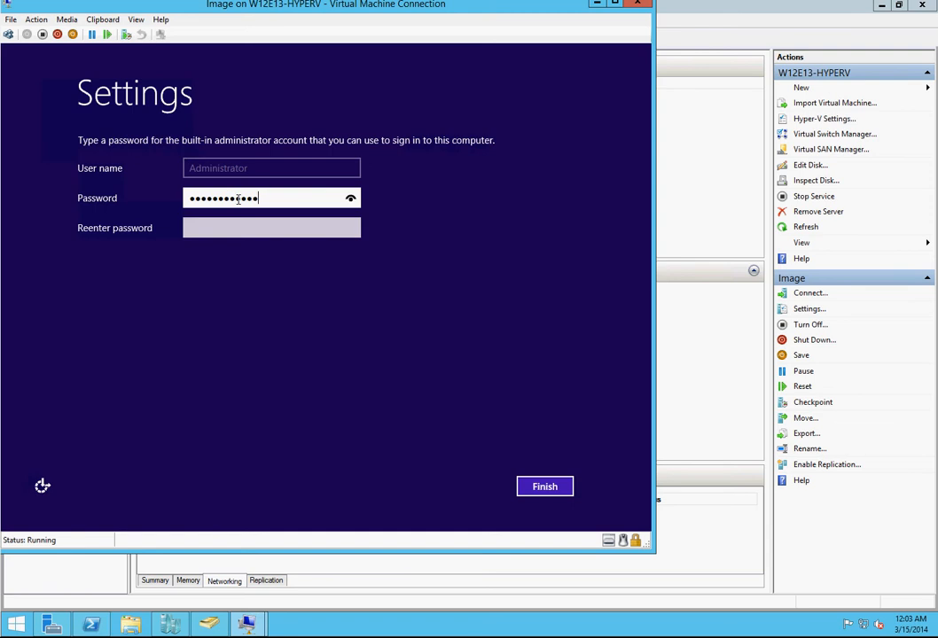
{"action": "key", "text": "Tab"}
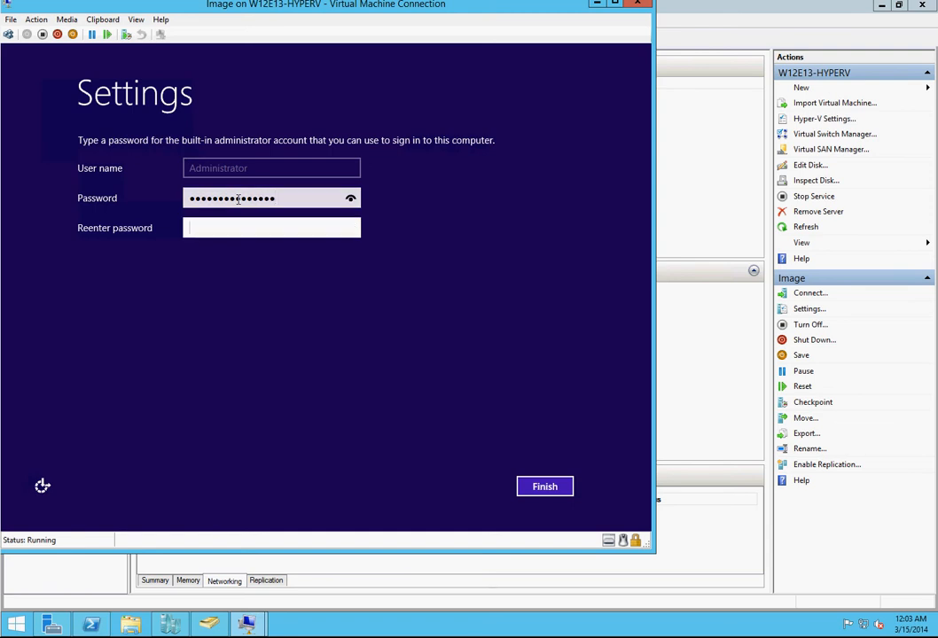
Step: Replace the built-in Administrator account's password entry, reenter the password to match, and finish the Windows setup
{"action": "left_click", "coordinate": [238, 200]}
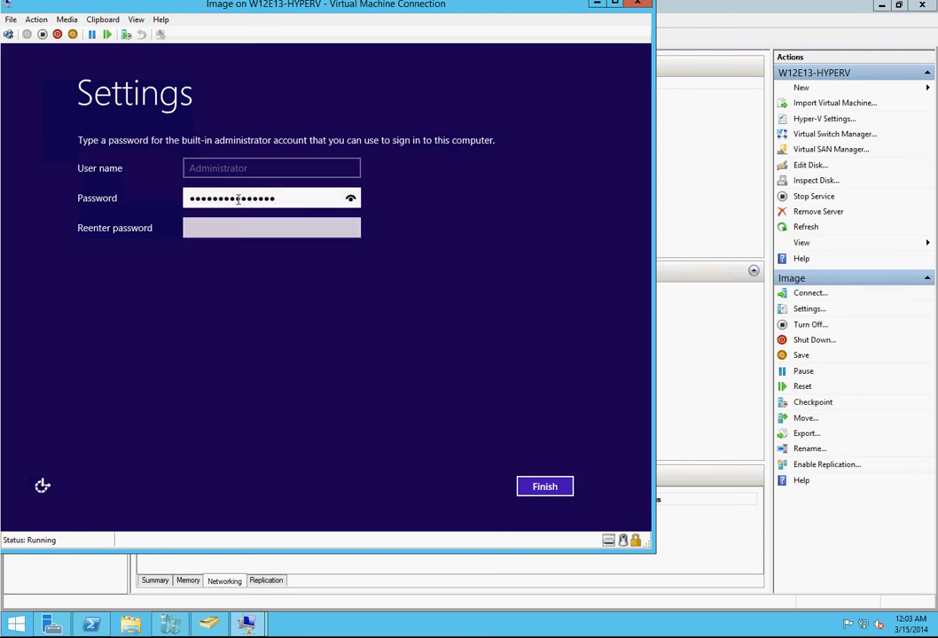
{"action": "key", "text": "ctrl+a"}
{"action": "key", "text": "BackSpace"}
{"action": "type", "text": "••••••••"}
{"action": "key", "text": "Tab"}
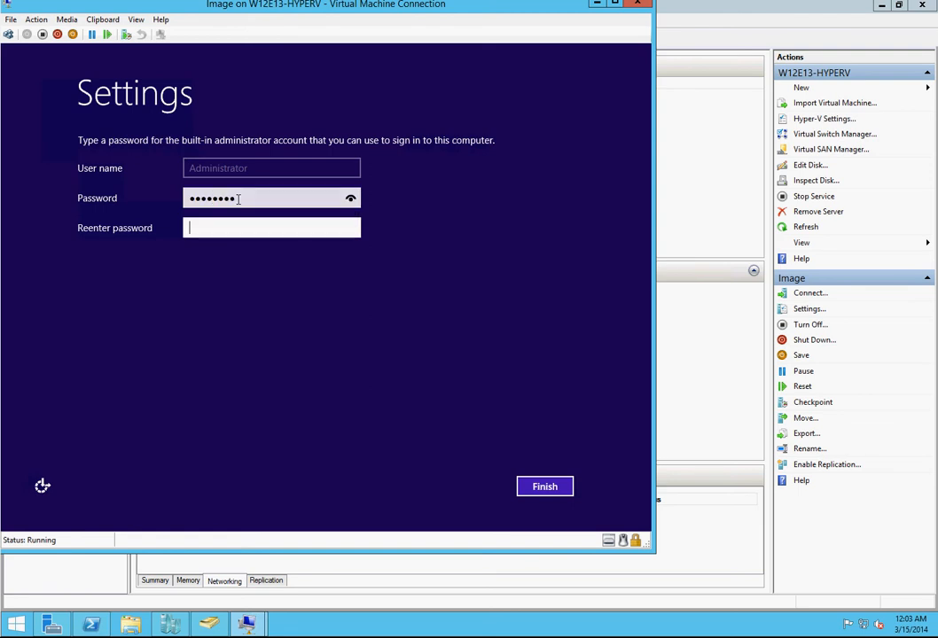
{"action": "type", "text": "••••••••"}
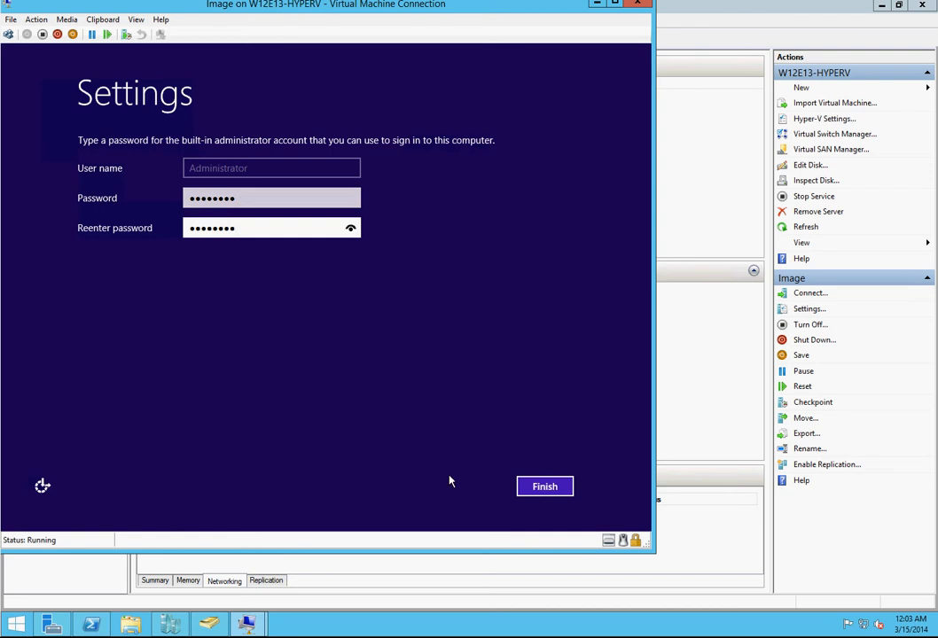
{"action": "left_click", "coordinate": [544, 488]}
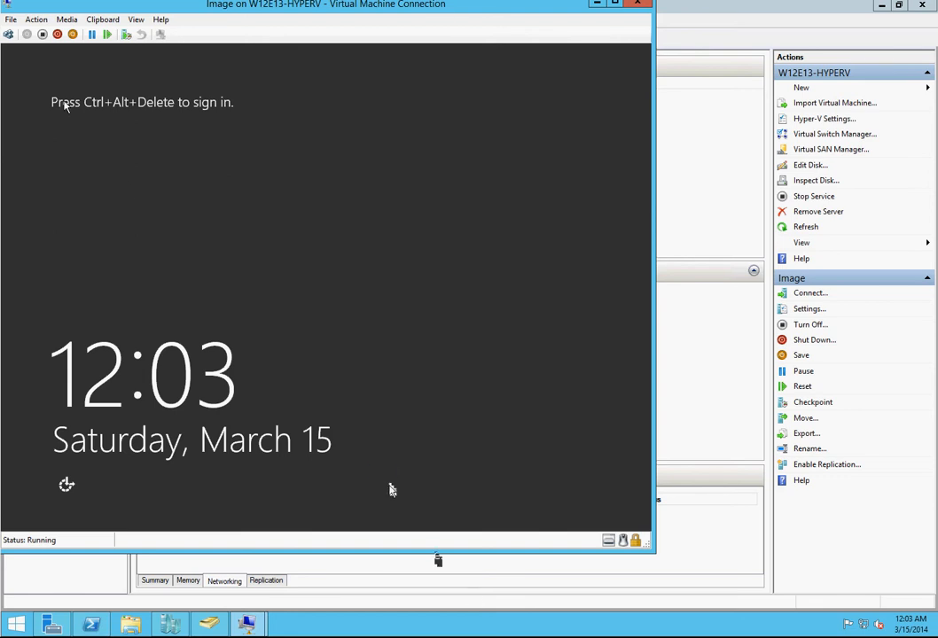
Step: Sign in to the virtual machine with the Administrator account's password and allow device discovery on the network
{"action": "left_click", "coordinate": [8, 34]}
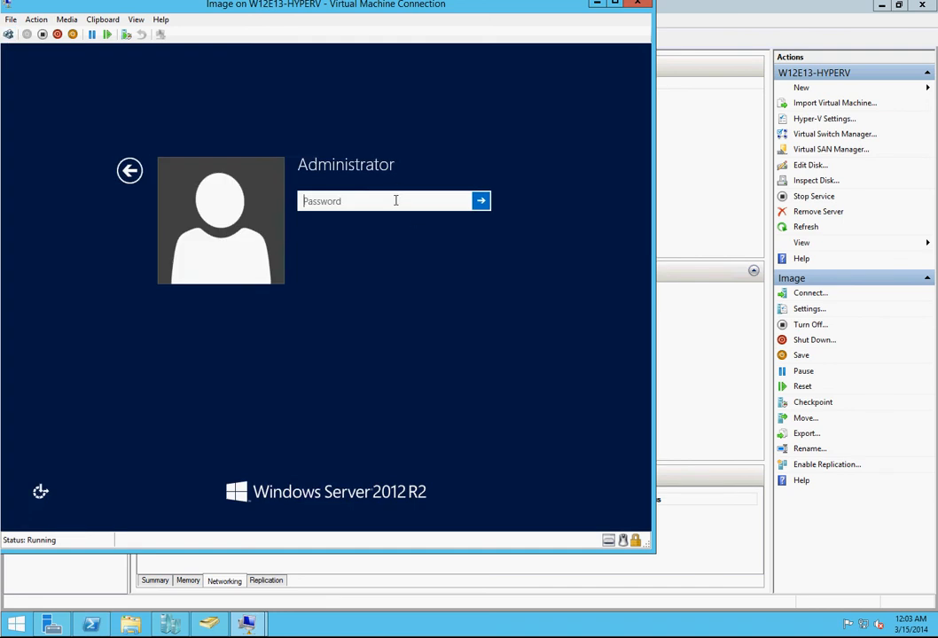
{"action": "key", "text": "Caps_Lock"}
{"action": "key", "text": "Caps_Lock"}
{"action": "type", "text": "••••••••"}
{"action": "key", "text": "Return"}
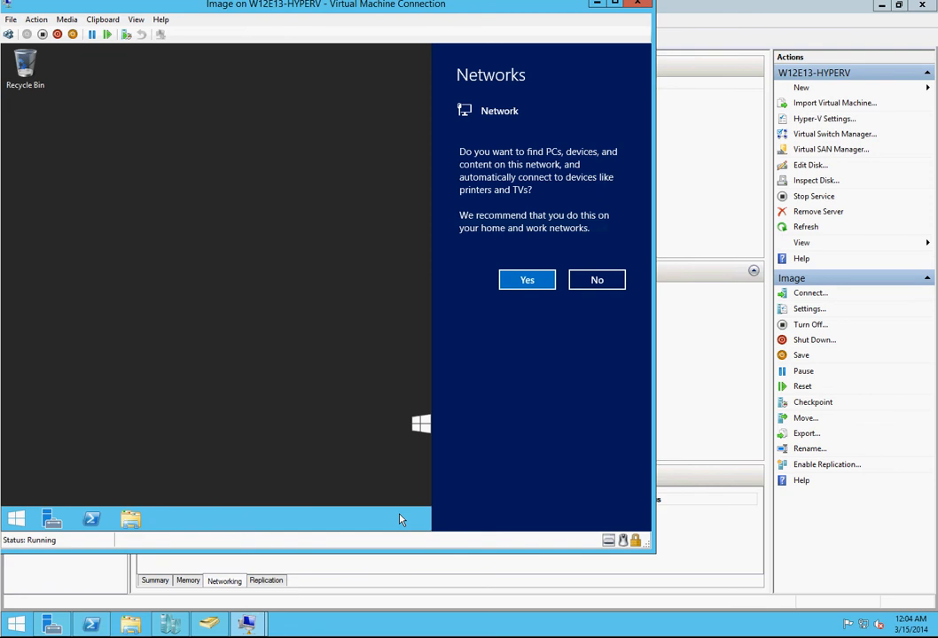
{"action": "left_click", "coordinate": [519, 282]}
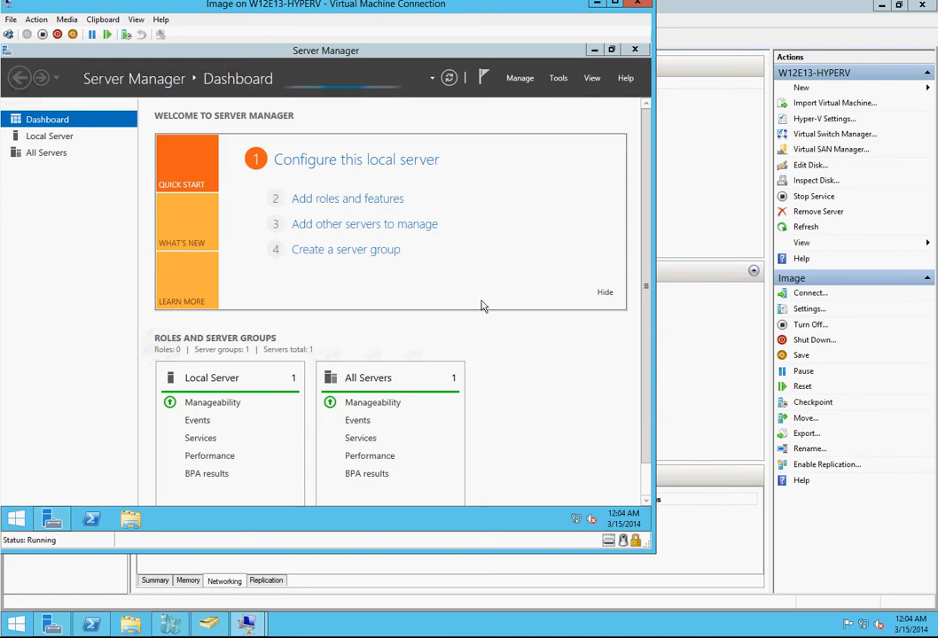
Step: Disable Internet Protocol Version 6 (TCP/IPv6) on the local server's Ethernet adapter and close the network connections
{"action": "left_click", "coordinate": [50, 136]}
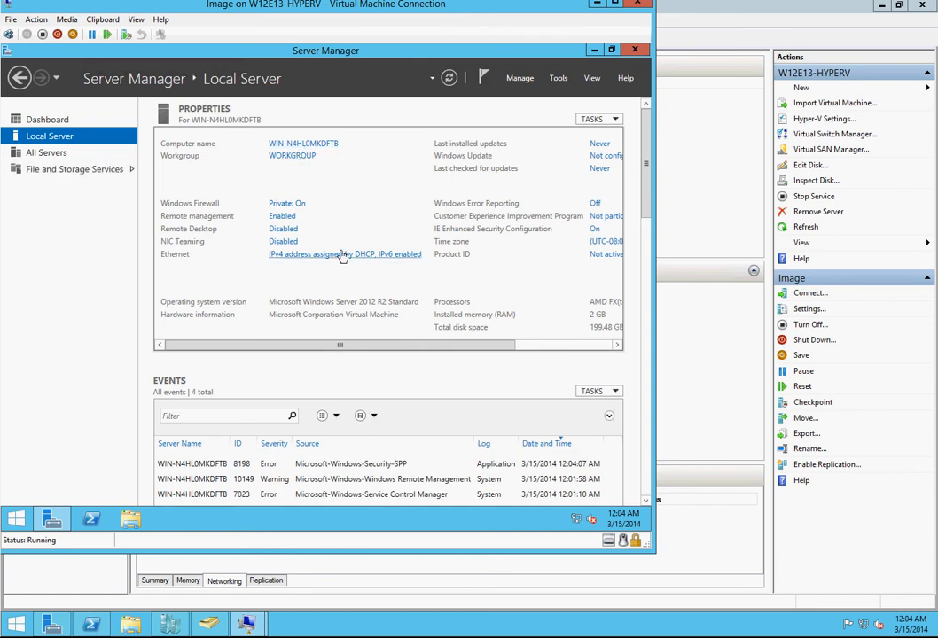
{"action": "left_click", "coordinate": [342, 255]}
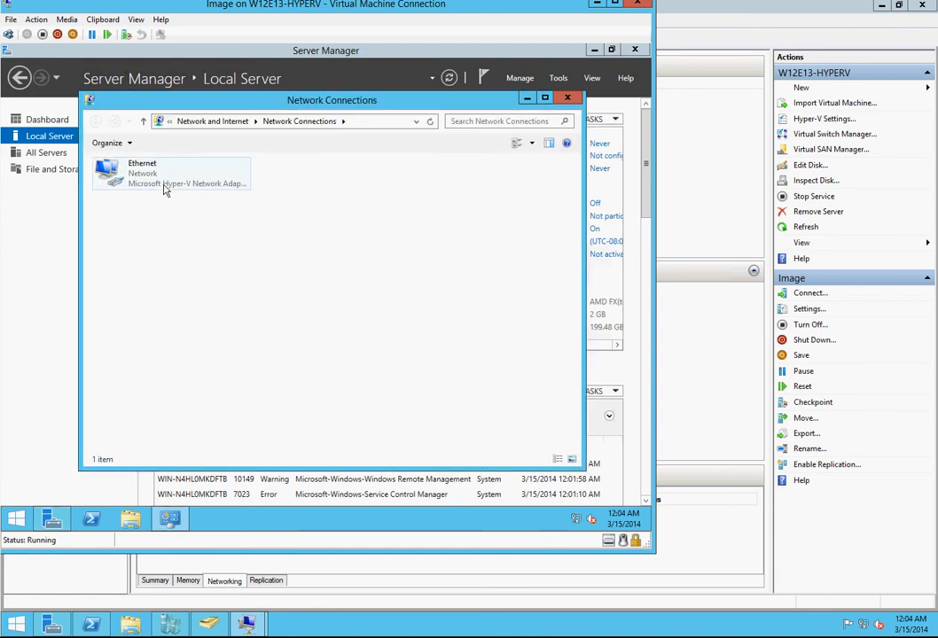
{"action": "left_click", "coordinate": [165, 189]}
{"action": "right_click", "coordinate": [166, 190]}
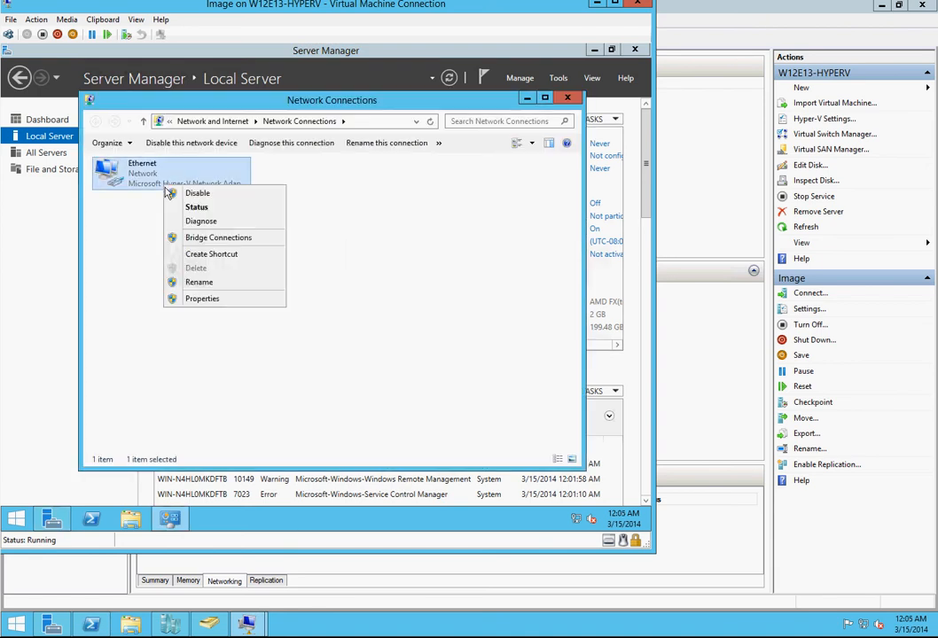
{"action": "left_click", "coordinate": [210, 299]}
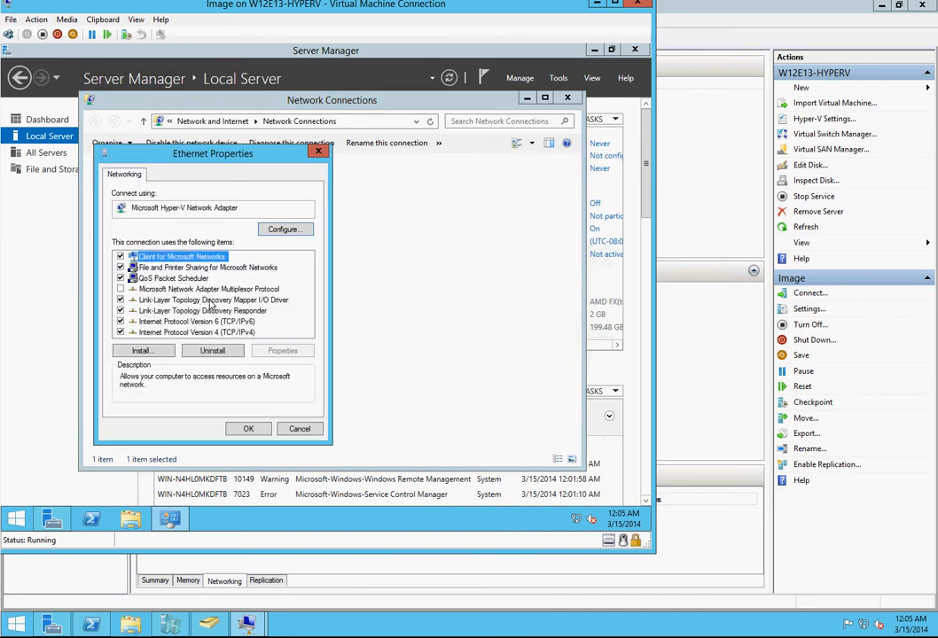
{"action": "left_click", "coordinate": [121, 322]}
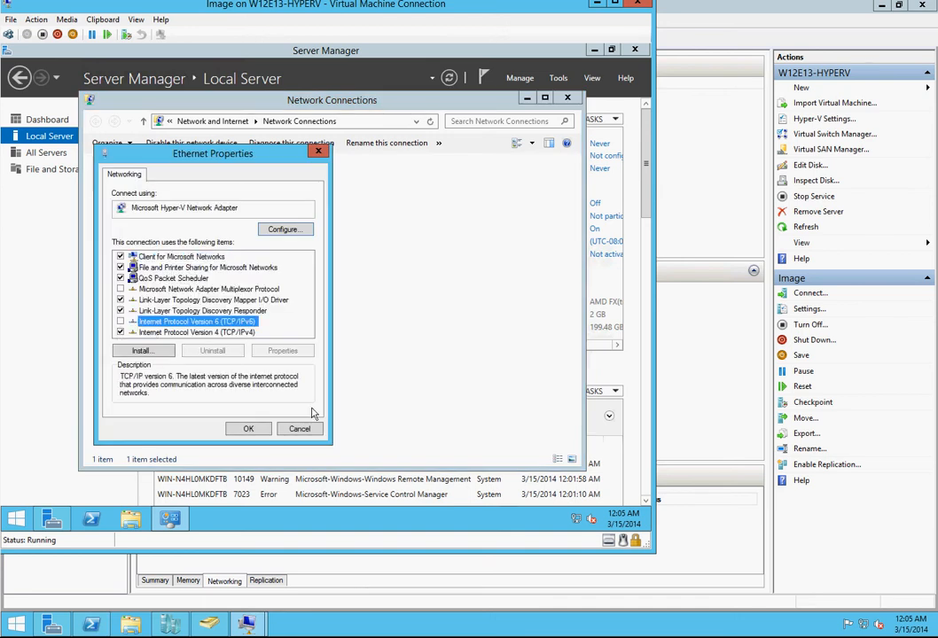
{"action": "left_click", "coordinate": [249, 428]}
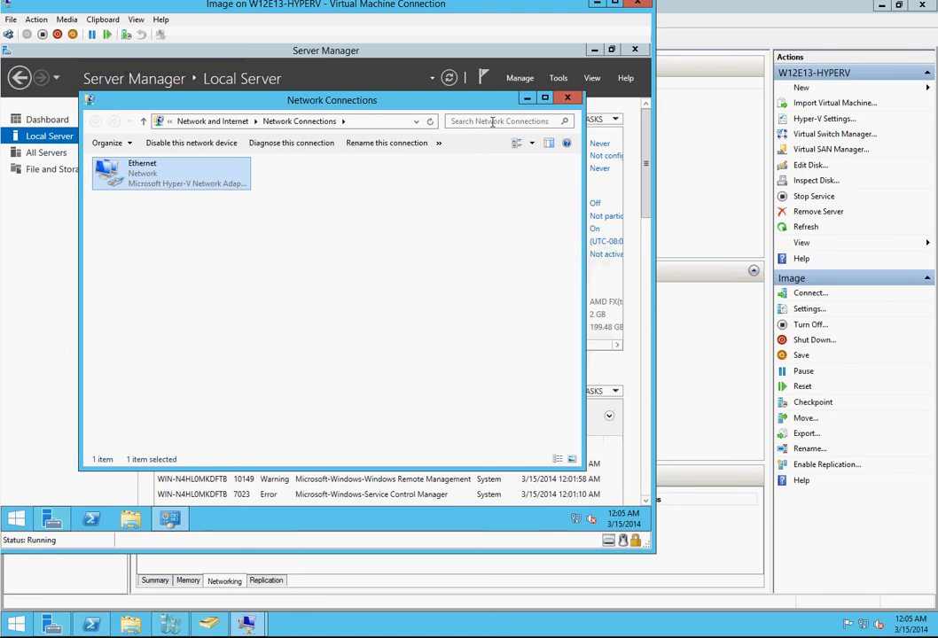
{"action": "left_click", "coordinate": [569, 99]}
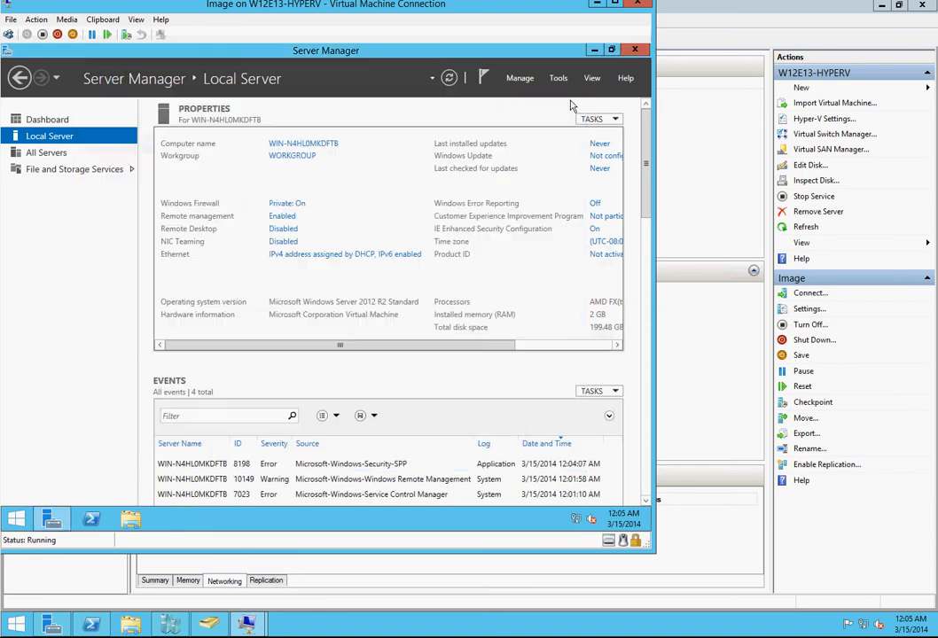
Step: Allow Remote Desktop connections to the local server without requiring Network Level Authentication, leaving the Remote Desktop user list as is
{"action": "left_click", "coordinate": [288, 231]}
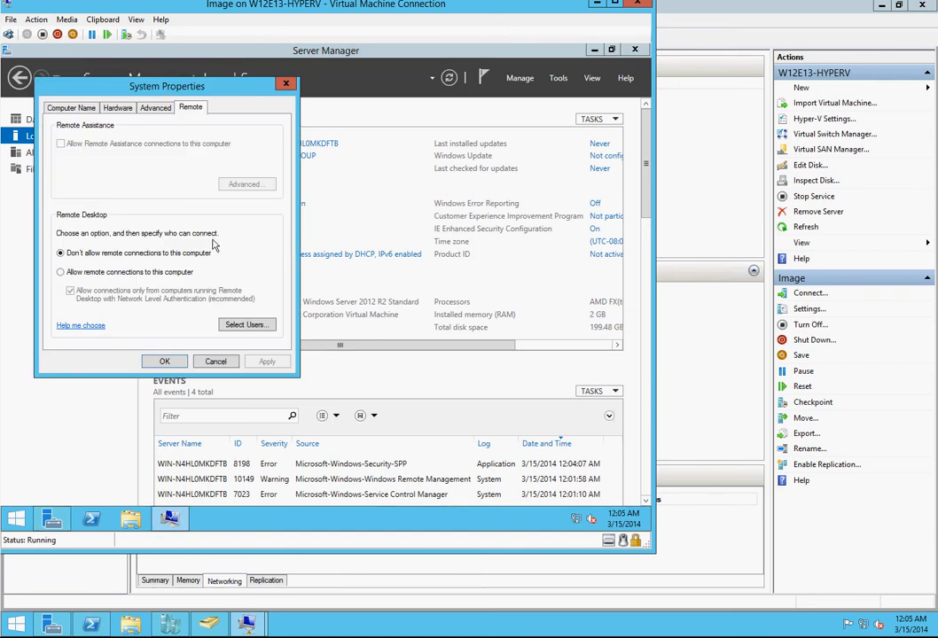
{"action": "left_click", "coordinate": [155, 274]}
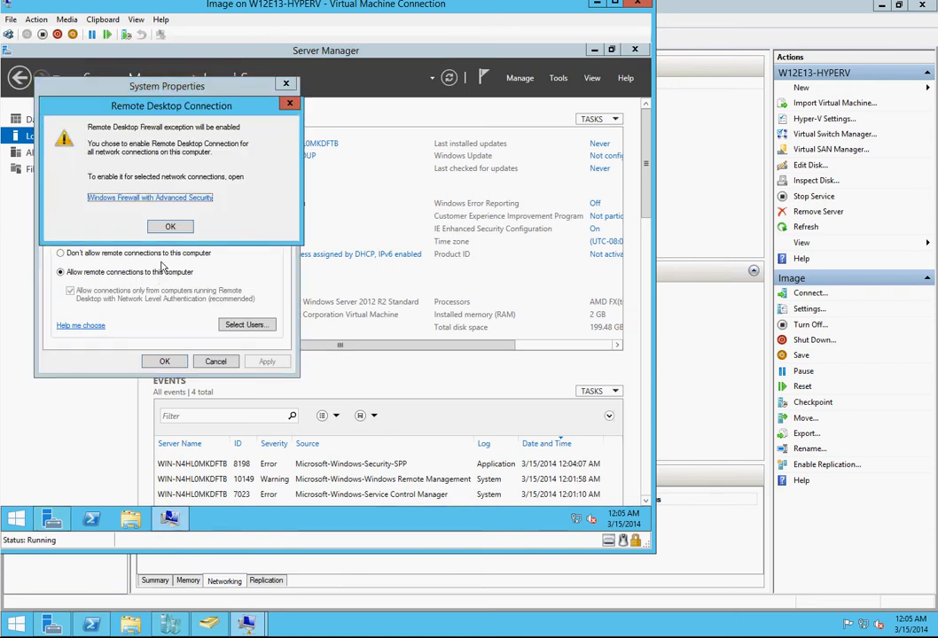
{"action": "left_click", "coordinate": [170, 230]}
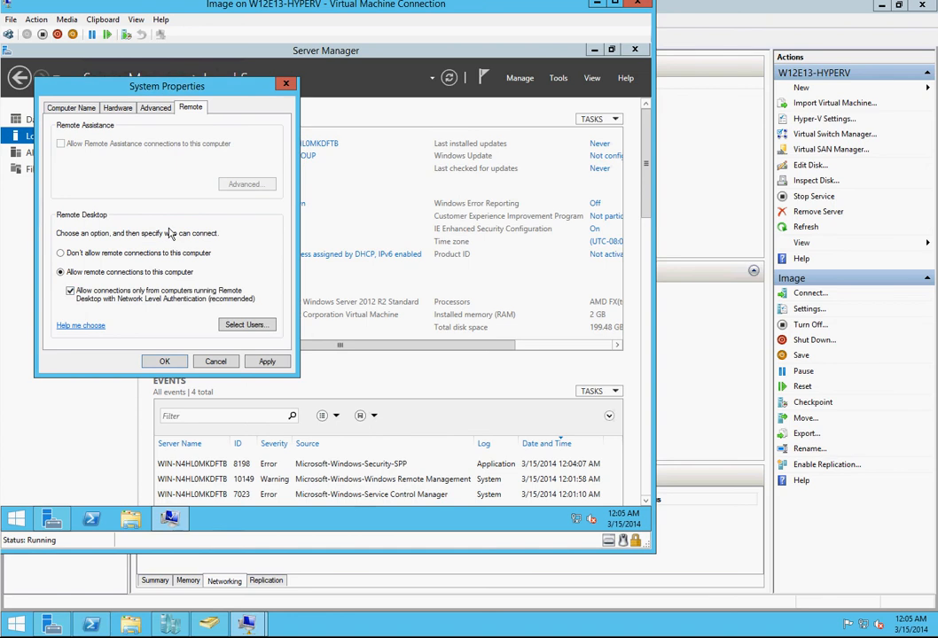
{"action": "left_click", "coordinate": [149, 297]}
{"action": "left_click", "coordinate": [245, 324]}
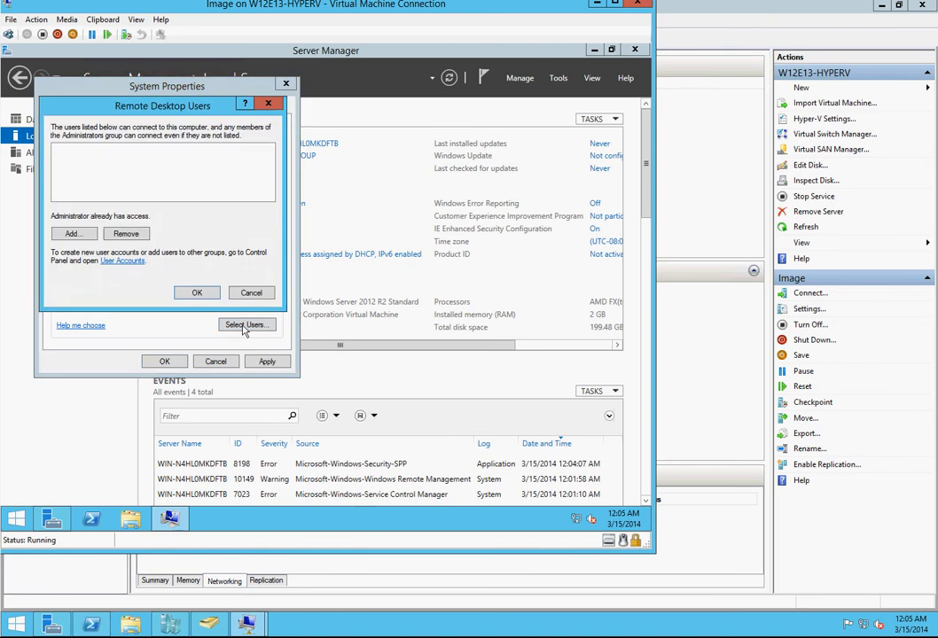
{"action": "left_click", "coordinate": [197, 293]}
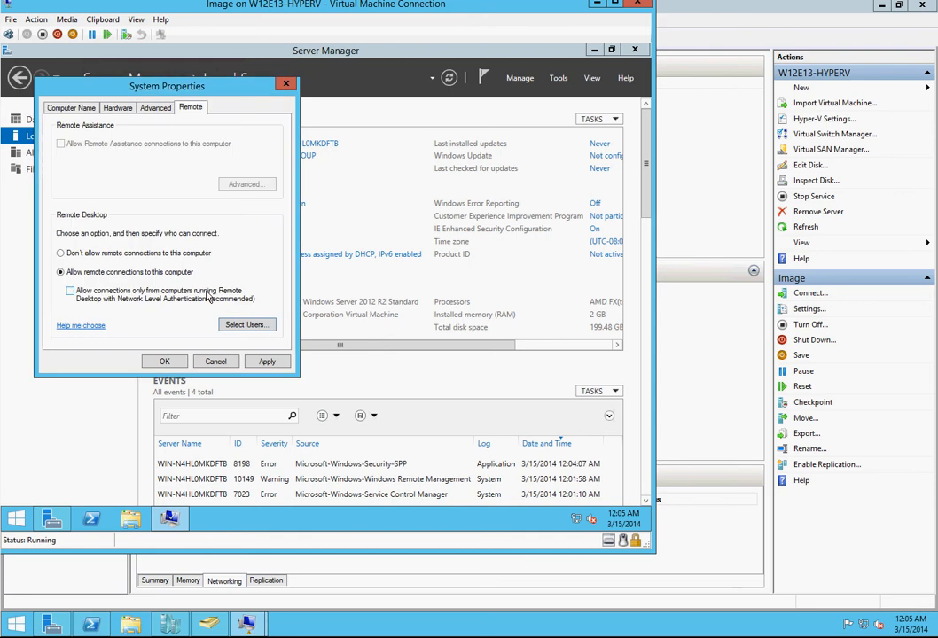
{"action": "left_click", "coordinate": [273, 364]}
{"action": "left_click", "coordinate": [165, 363]}
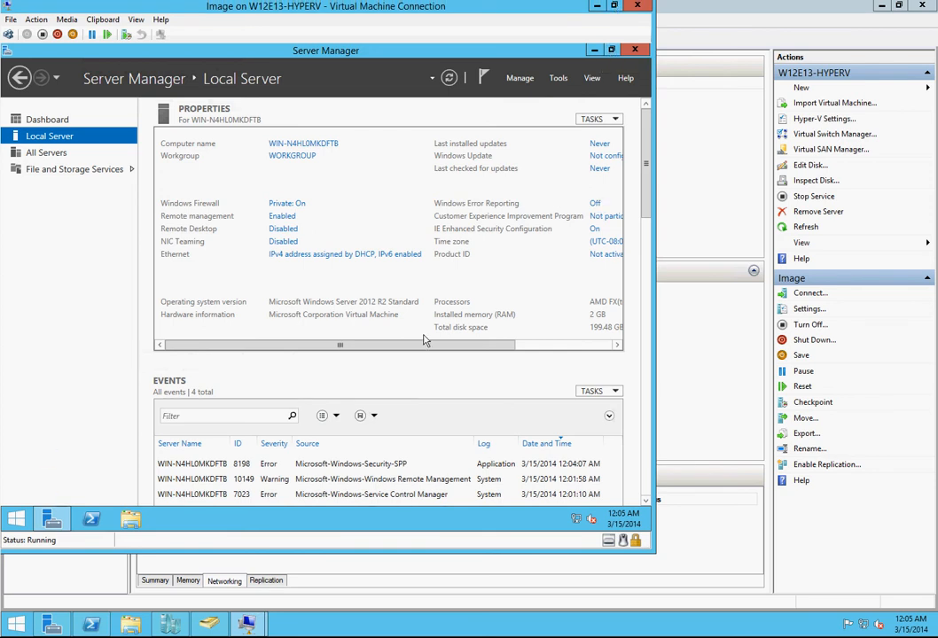
Step: Turn on automatic updates in the local server's Windows Update settings
{"action": "left_click_drag", "start_coordinate": [425, 345], "coordinate": [529, 348]}
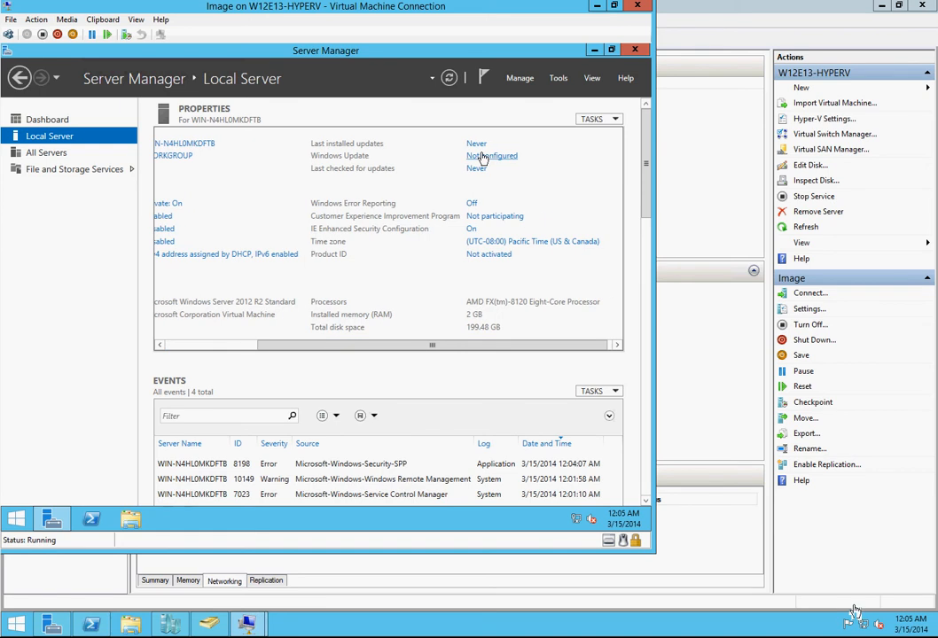
{"action": "left_click", "coordinate": [484, 157]}
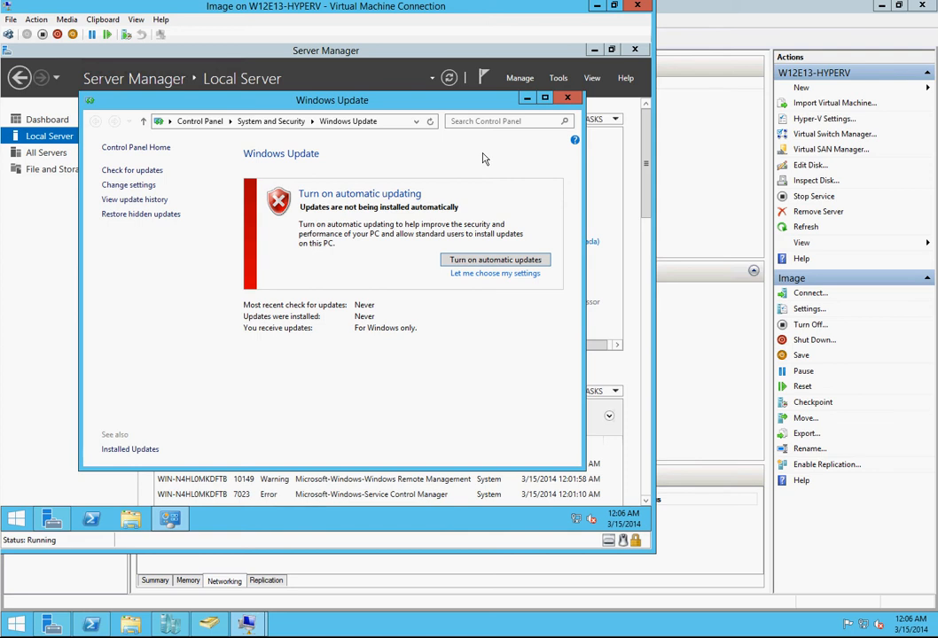
{"action": "left_click", "coordinate": [495, 261]}
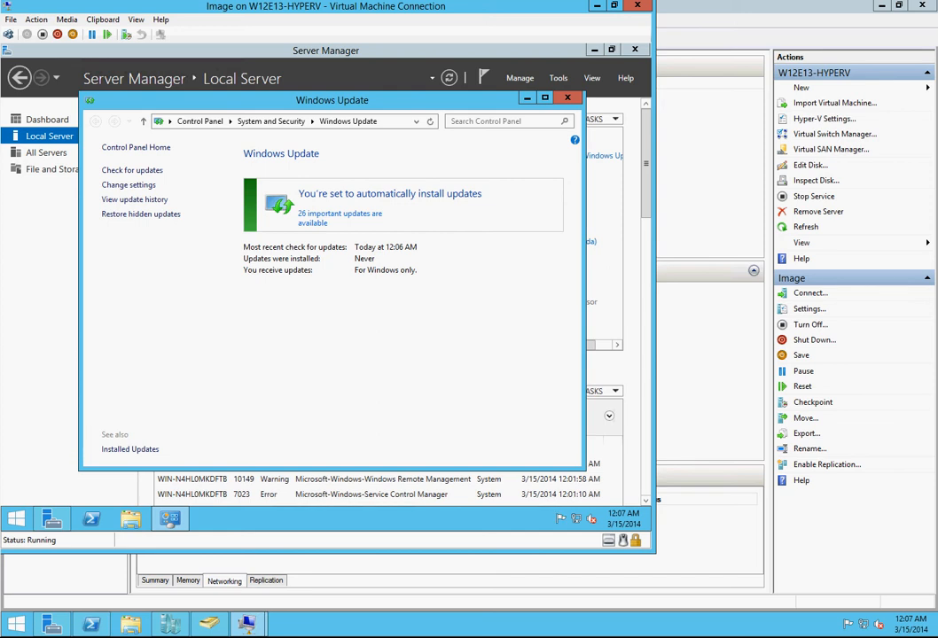
Step: Review the available important updates, install the preselected ones, and restart the server to finish installing them
{"action": "left_click", "coordinate": [318, 227]}
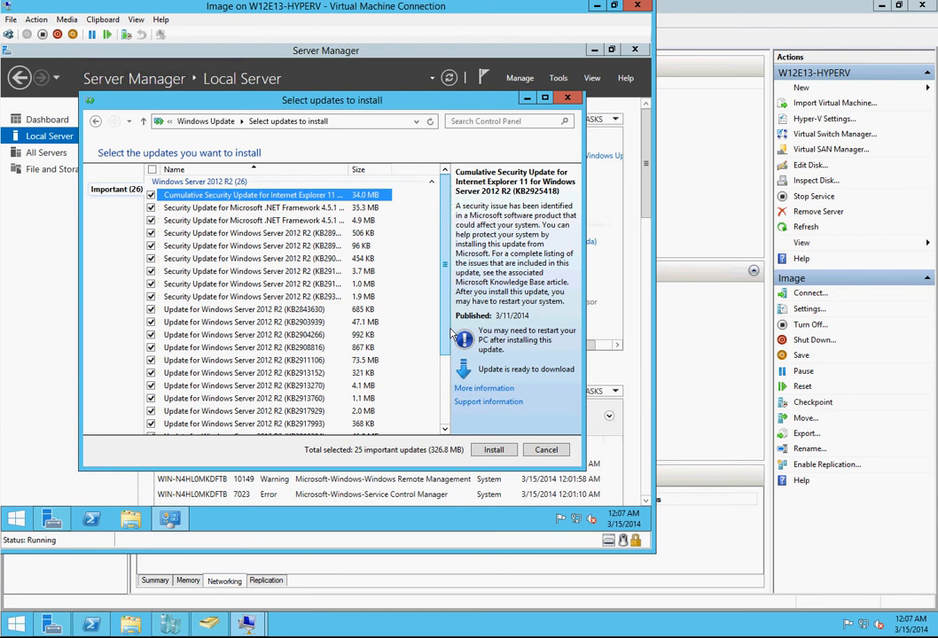
{"action": "scroll", "coordinate": [448, 340], "scroll_direction": "down", "scroll_amount": 3}
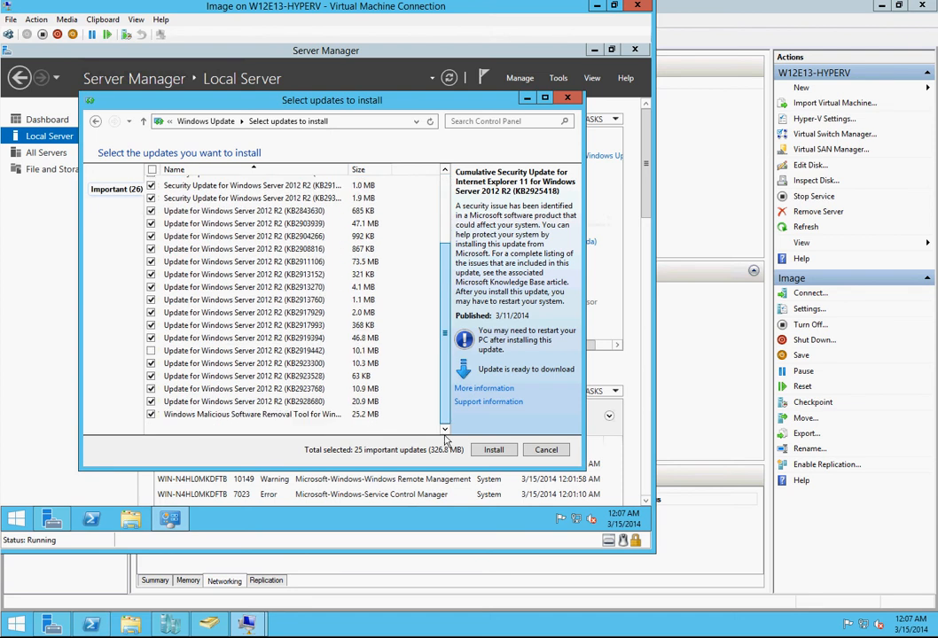
{"action": "scroll", "coordinate": [447, 375], "scroll_direction": "up", "scroll_amount": 5}
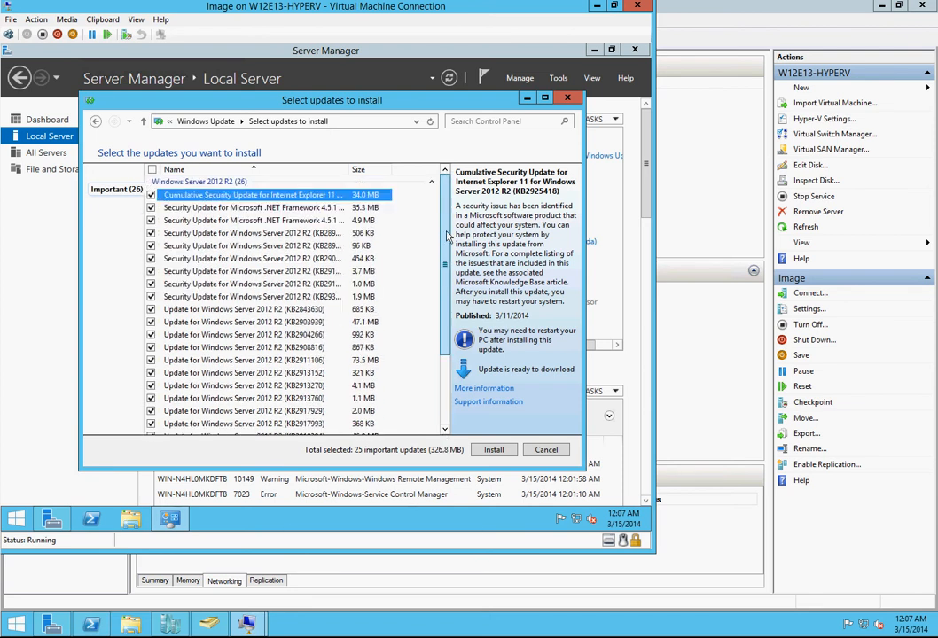
{"action": "left_click", "coordinate": [494, 450]}
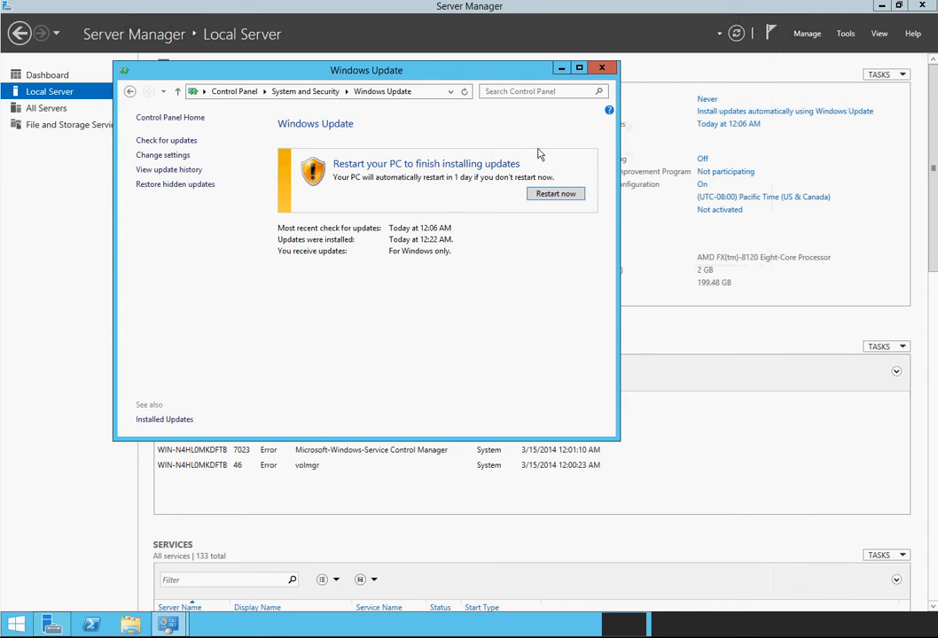
{"action": "left_click", "coordinate": [559, 195]}
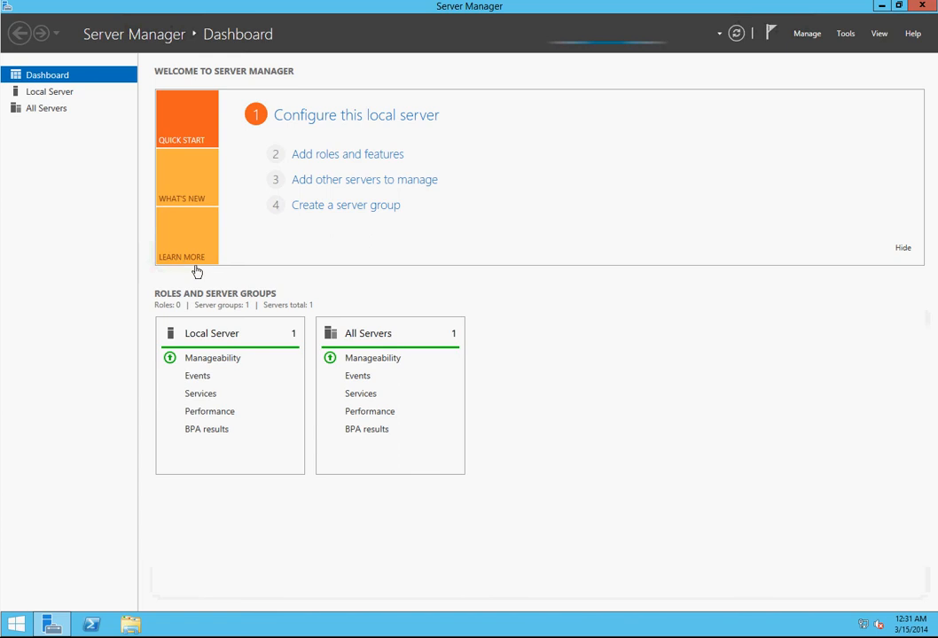
Step: Reopen Windows Update from the local server's properties and check for further updates
{"action": "left_click", "coordinate": [53, 92]}
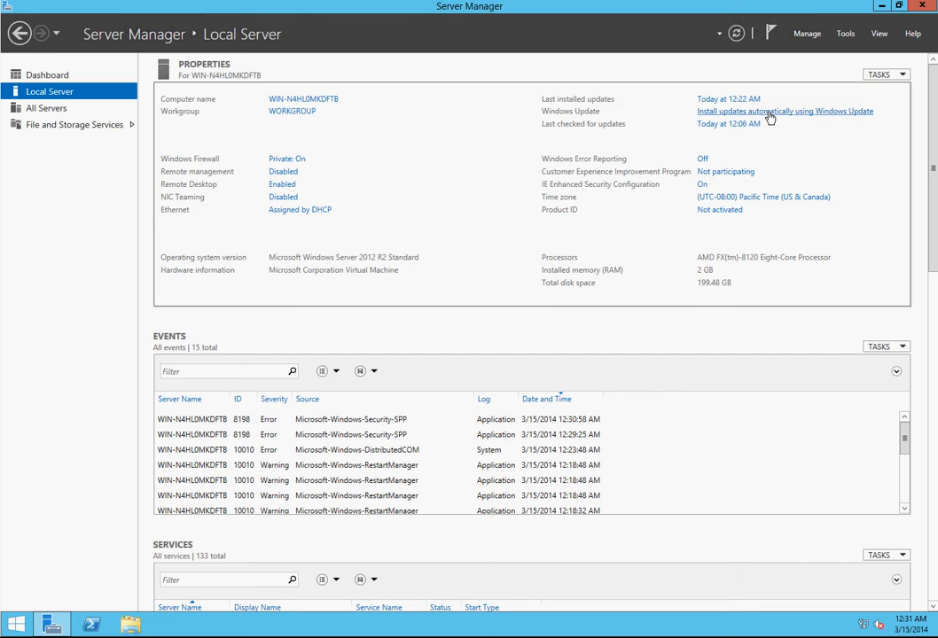
{"action": "left_click", "coordinate": [770, 112]}
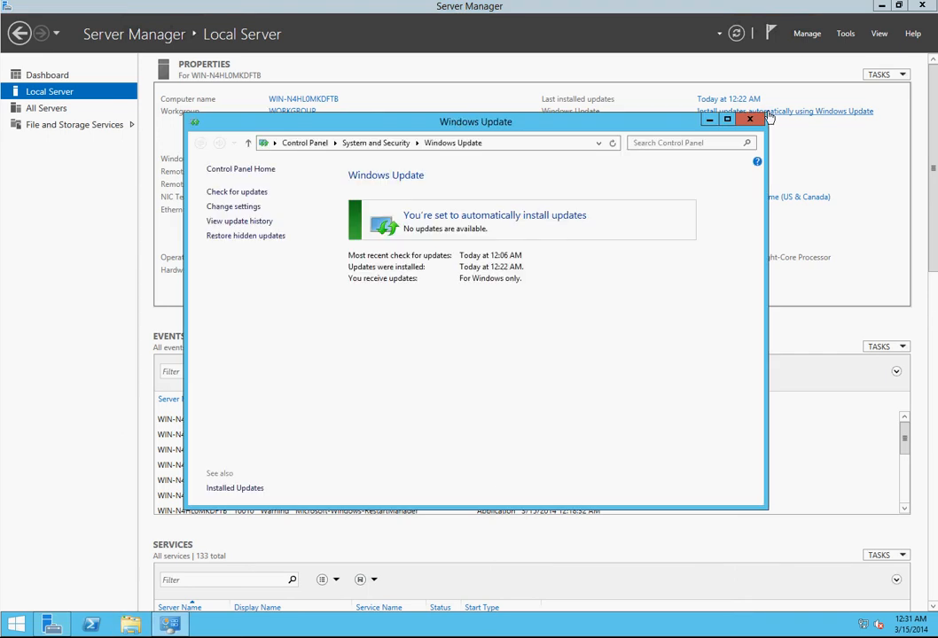
{"action": "left_click", "coordinate": [257, 194]}
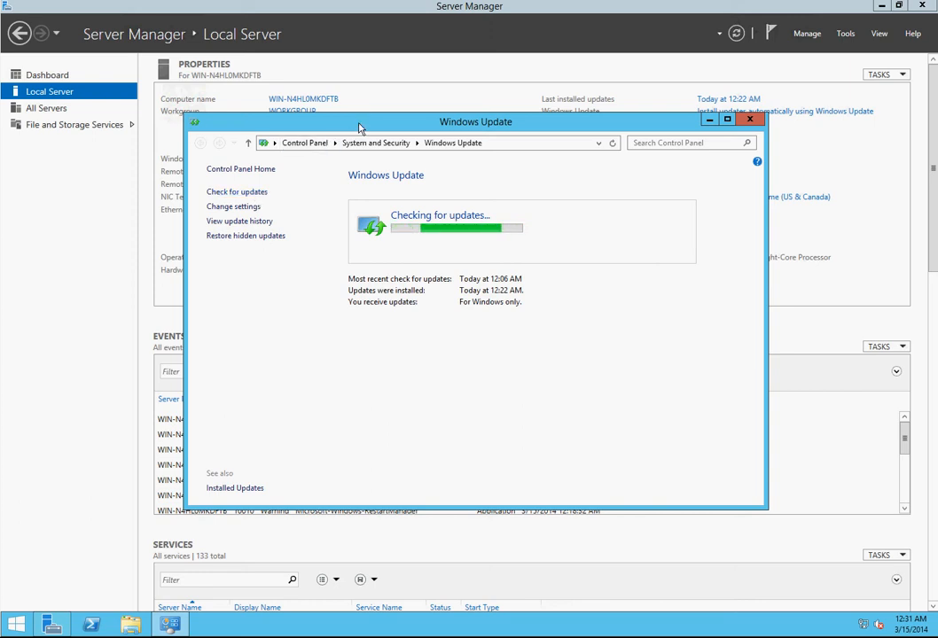
{"action": "left_click_drag", "start_coordinate": [362, 124], "coordinate": [374, 269]}
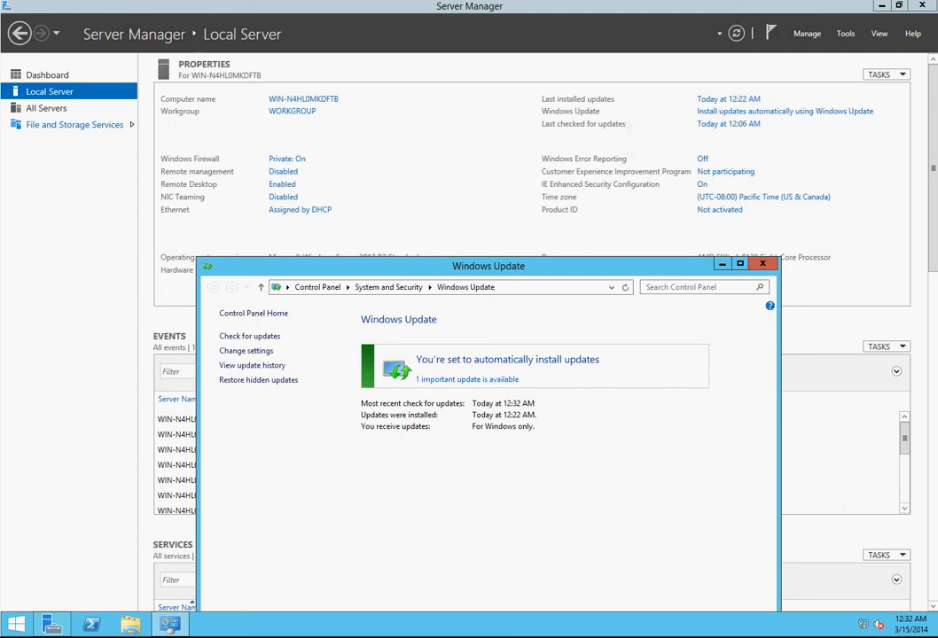
Step: Select and install the important update KB2919442 for Windows Server 2012 R2, and close Windows Update
{"action": "left_click", "coordinate": [443, 381]}
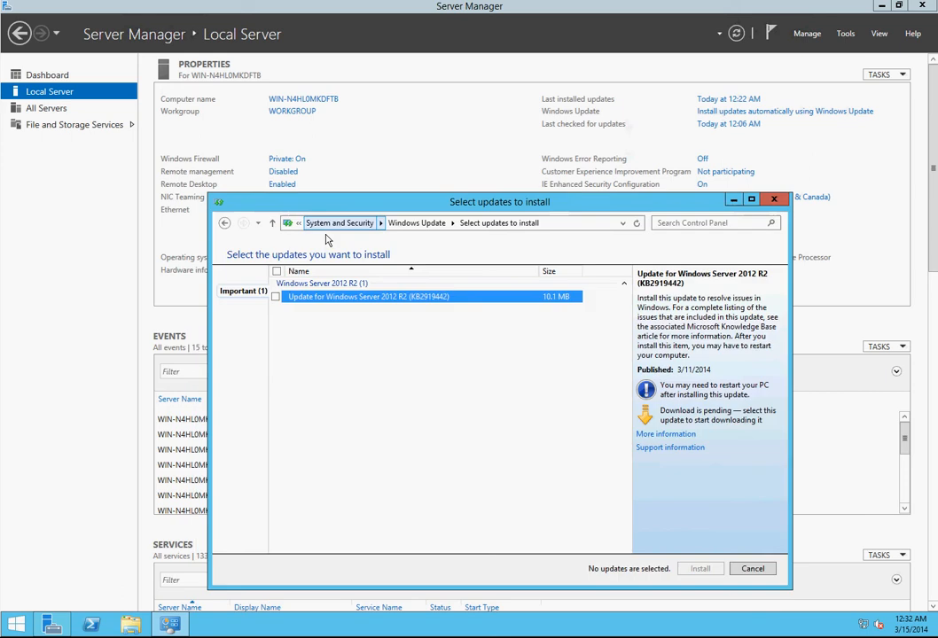
{"action": "left_click", "coordinate": [276, 297]}
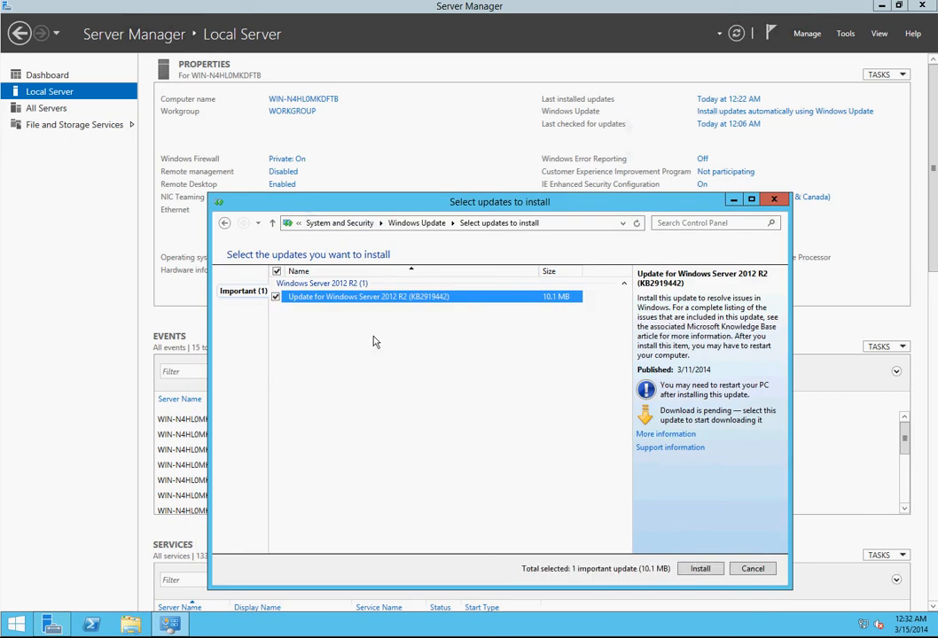
{"action": "left_click", "coordinate": [698, 570]}
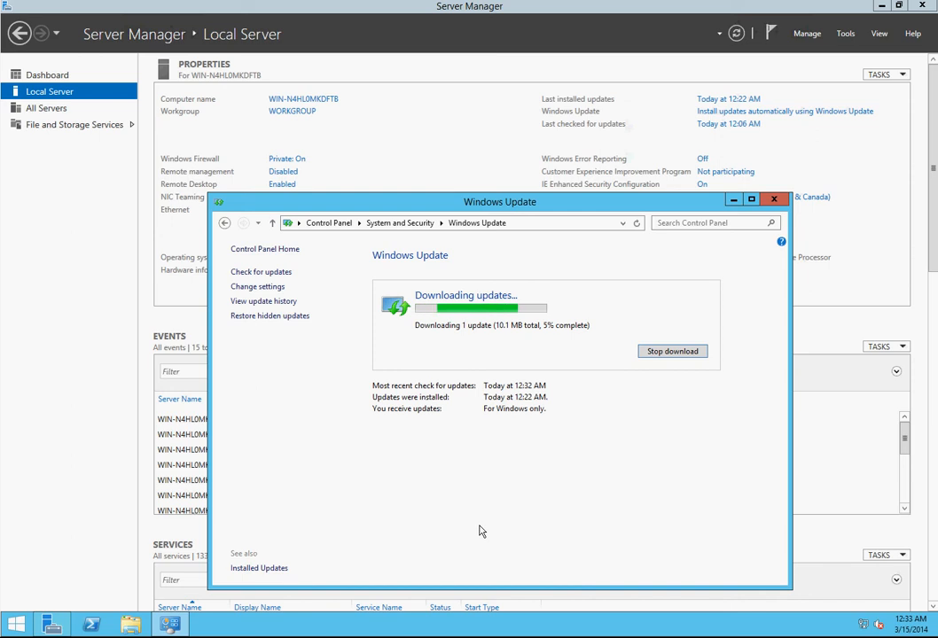
{"action": "left_click", "coordinate": [774, 200]}
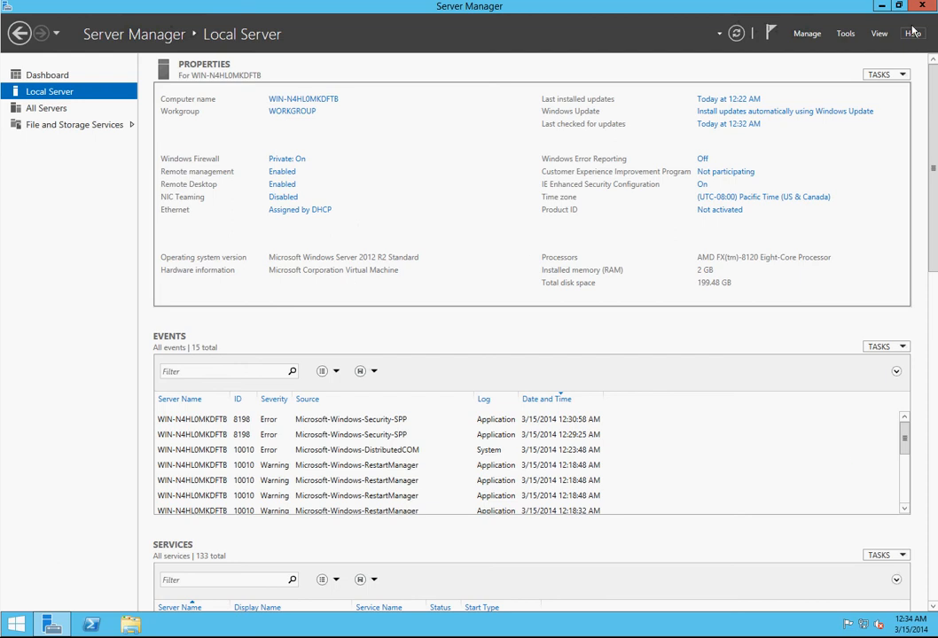
Step: Minimize Server Manager and open Windows PowerShell as administrator
{"action": "left_click", "coordinate": [881, 6]}
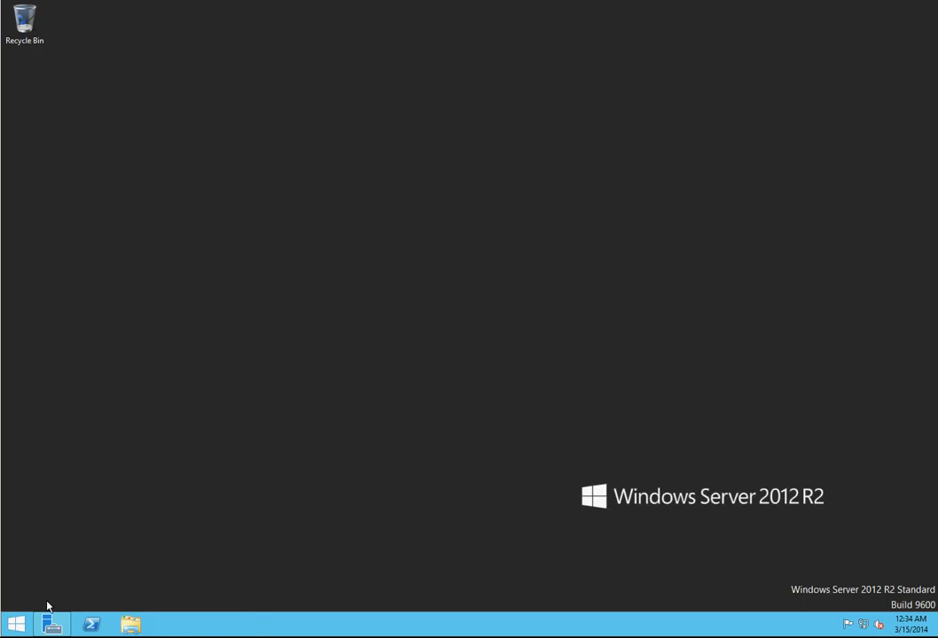
{"action": "right_click", "coordinate": [93, 625]}
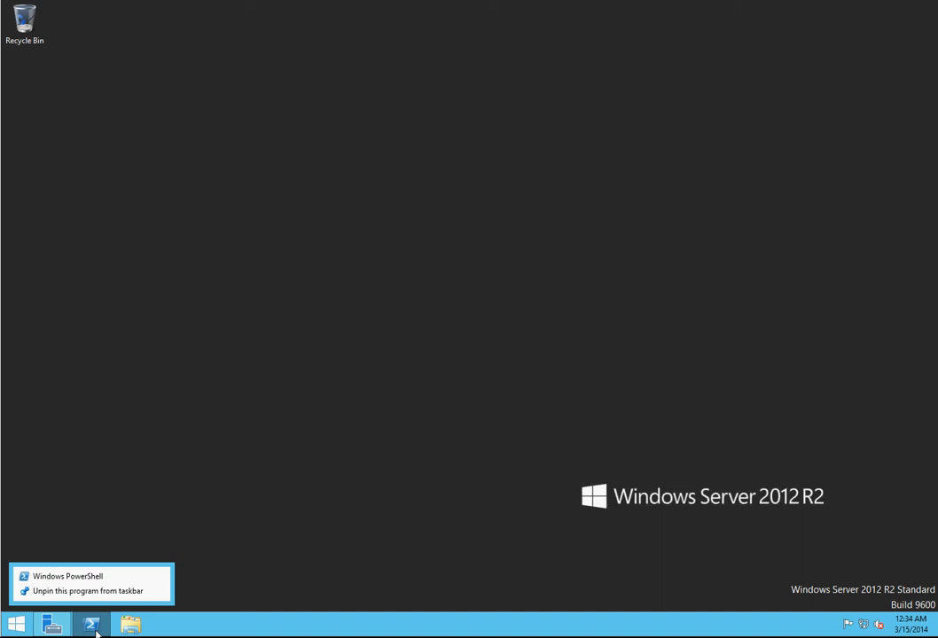
{"action": "right_click", "coordinate": [82, 581]}
{"action": "left_click", "coordinate": [111, 539]}
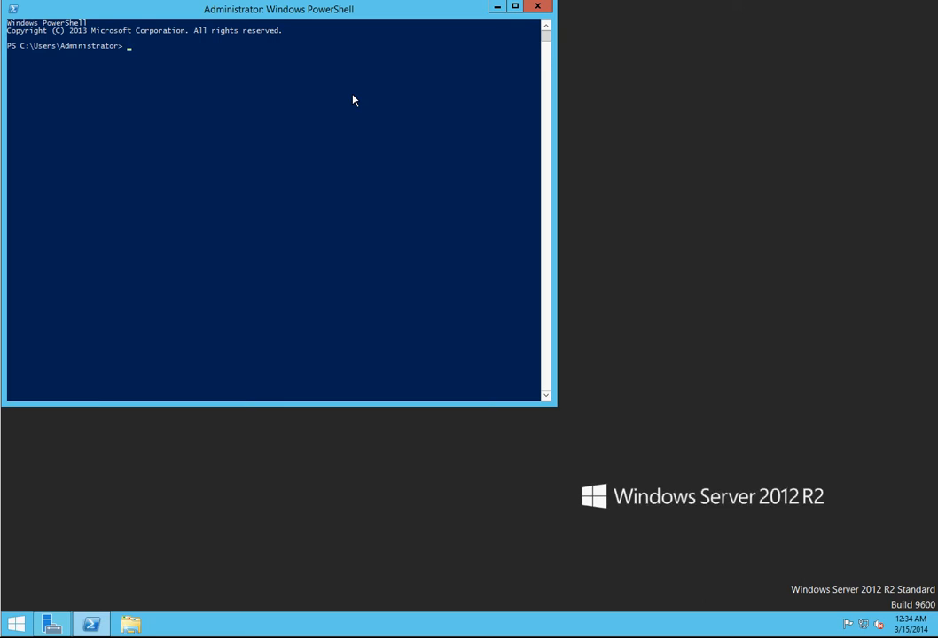
Step: Launch the System Preparation Tool by running C:\Windows\System32\Sysprep\sysprep.exe in PowerShell
{"action": "type", "text": "c:"}
{"action": "key", "text": "BackSpace"}
{"action": "type", "text": ":\\wi"}
{"action": "key", "text": "Tab"}
{"action": "type", "text": "\\System"}
{"action": "key", "text": "Tab"}
{"action": "key", "text": "Tab"}
{"action": "key", "text": "Tab"}
{"action": "type", "text": "\\sys"}
{"action": "key", "text": "Tab"}
{"action": "key", "text": "Tab"}
{"action": "key", "text": "Tab"}
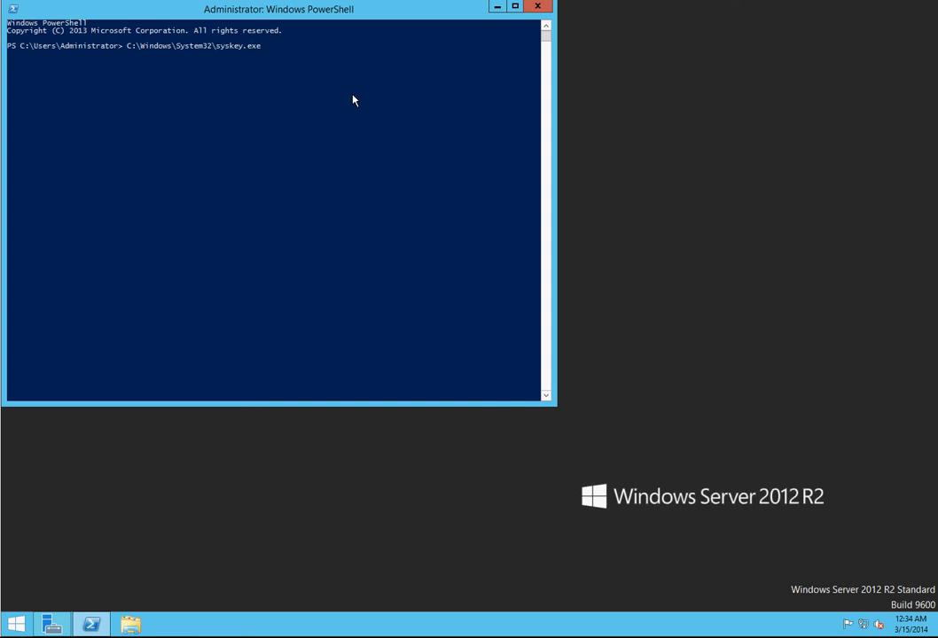
{"action": "key", "text": "BackSpace"}
{"action": "key", "text": "BackSpace"}
{"action": "key", "text": "BackSpace"}
{"action": "key", "text": "BackSpace"}
{"action": "key", "text": "BackSpace"}
{"action": "key", "text": "BackSpace"}
{"action": "key", "text": "BackSpace"}
{"action": "type", "text": "p"}
{"action": "key", "text": "Tab"}
{"action": "type", "text": "\\sysp"}
{"action": "key", "text": "Tab"}
{"action": "key", "text": "Return"}
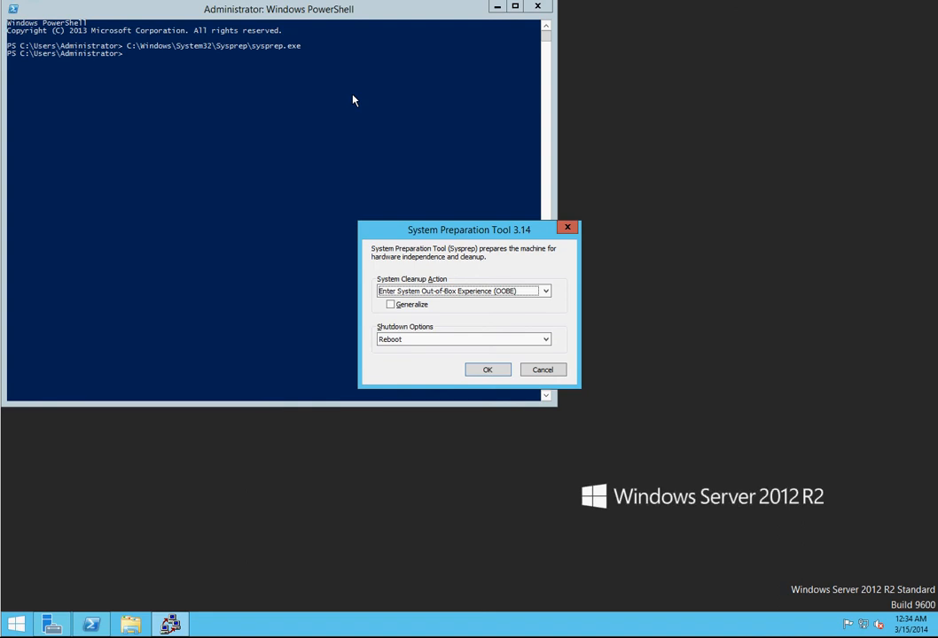
Step: Keep the Out-of-Box Experience (OOBE) cleanup action in Sysprep, enable Generalize, and set the shutdown option to Shutdown
{"action": "left_click", "coordinate": [543, 293]}
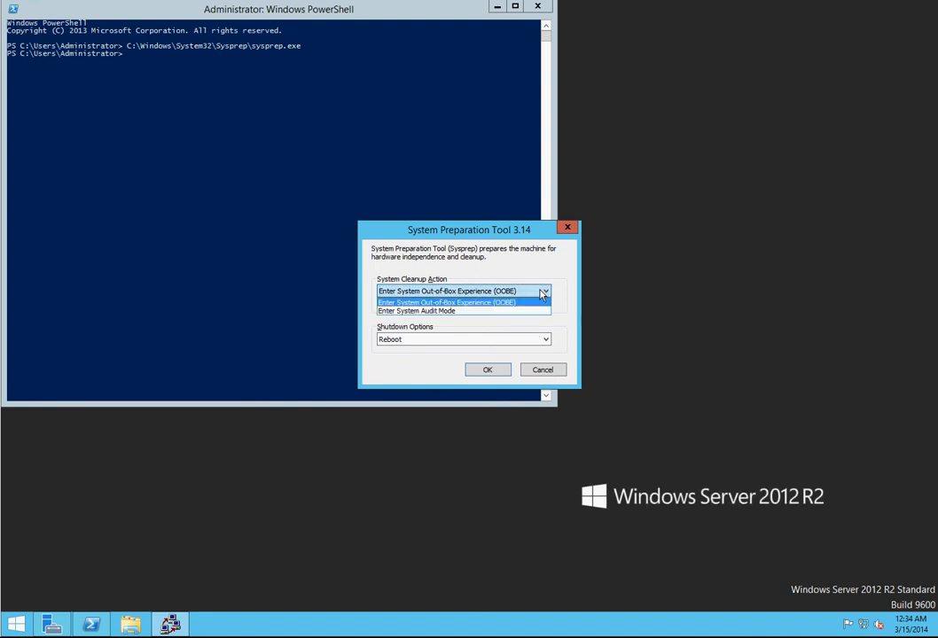
{"action": "left_click", "coordinate": [542, 293]}
{"action": "left_click", "coordinate": [421, 309]}
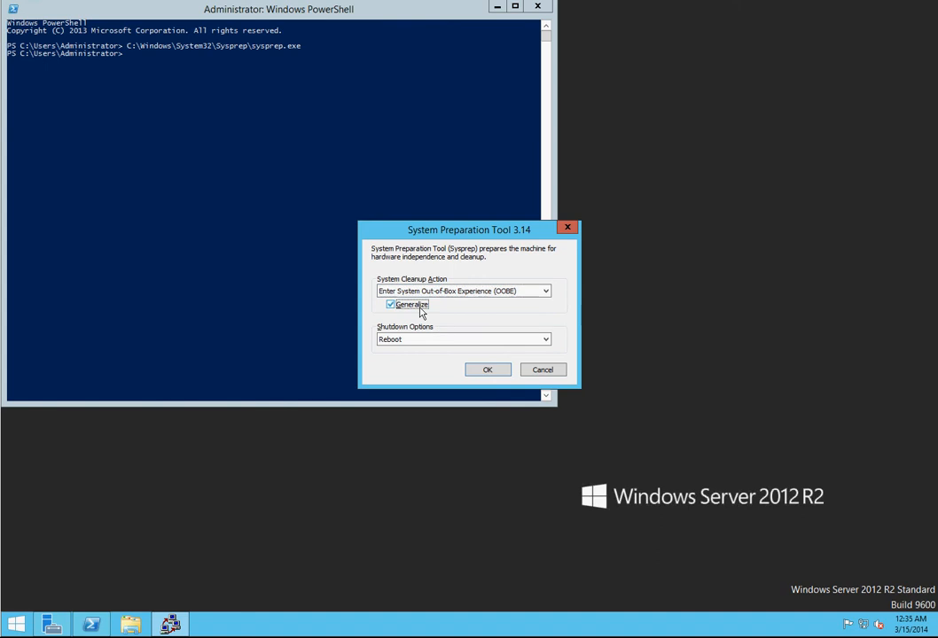
{"action": "left_click", "coordinate": [443, 343]}
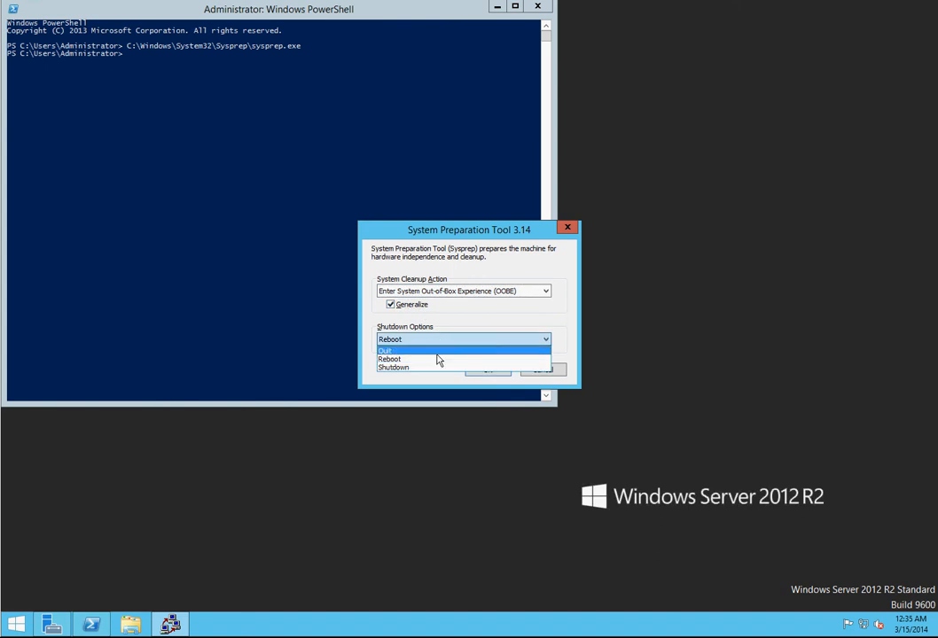
{"action": "left_click", "coordinate": [435, 367]}
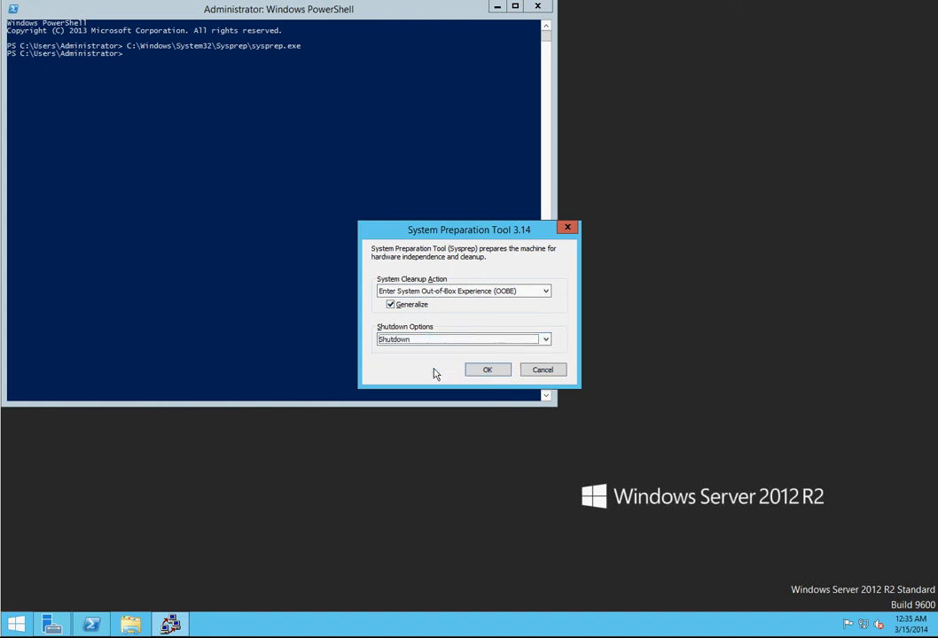
Step: Close PowerShell and Server Manager, and start Sysprep with the chosen options
{"action": "left_click", "coordinate": [537, 8]}
{"action": "left_click", "coordinate": [537, 8]}
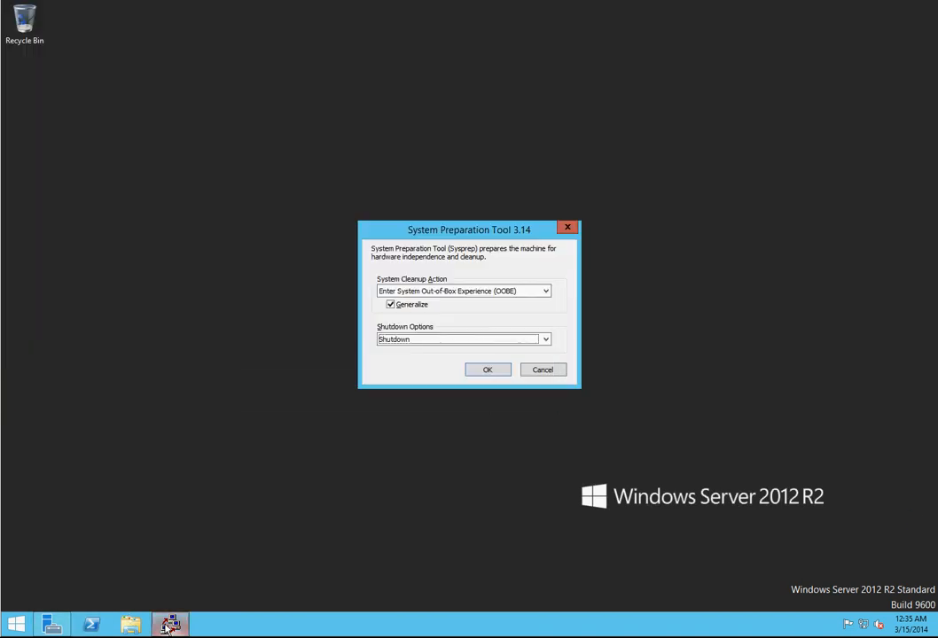
{"action": "left_click", "coordinate": [49, 628]}
{"action": "right_click", "coordinate": [49, 628]}
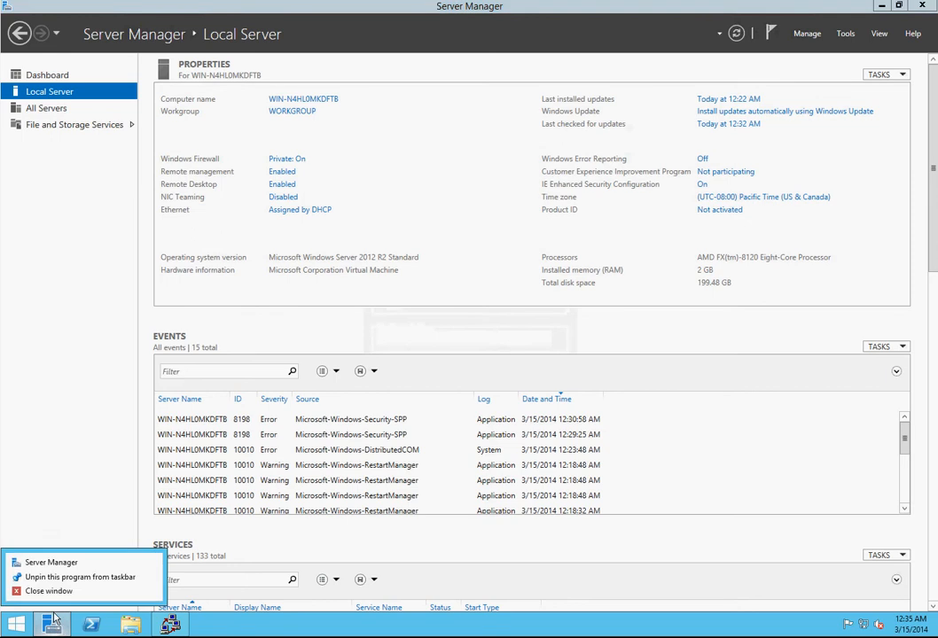
{"action": "left_click", "coordinate": [51, 591]}
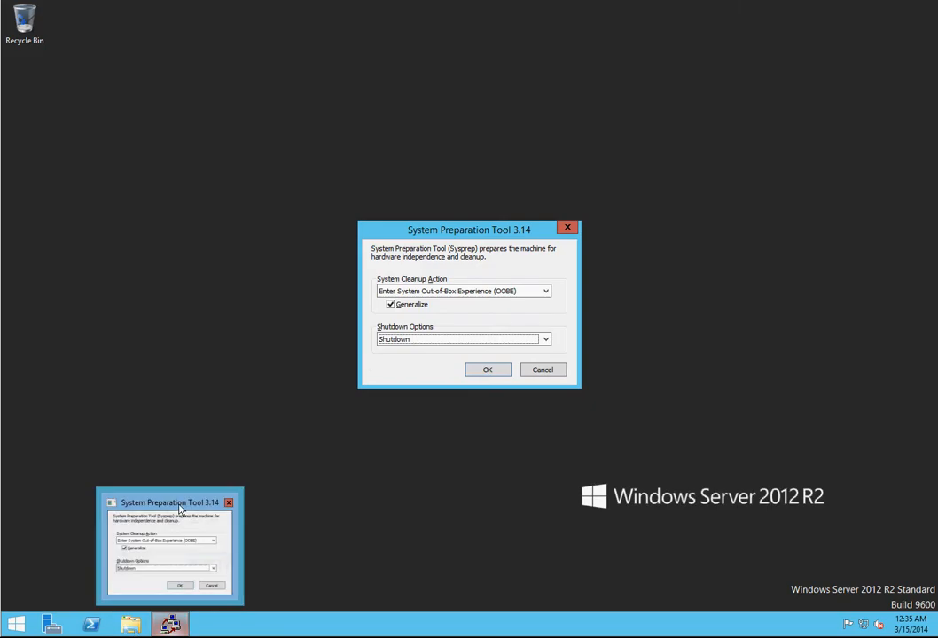
{"action": "left_click", "coordinate": [490, 371]}
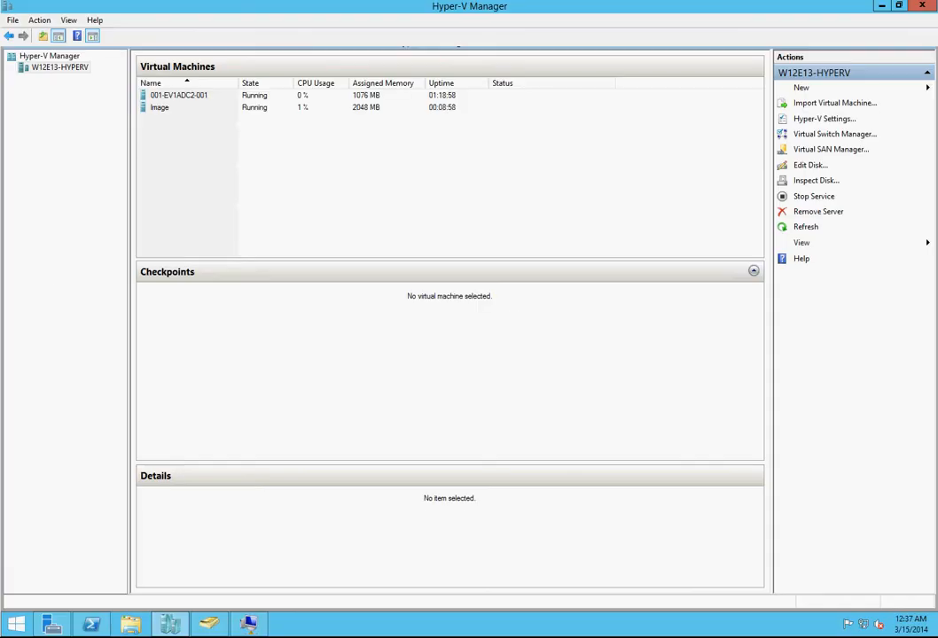
Step: Examine the Image virtual machine's summary details in Hyper-V Manager
{"action": "left_click", "coordinate": [259, 109]}
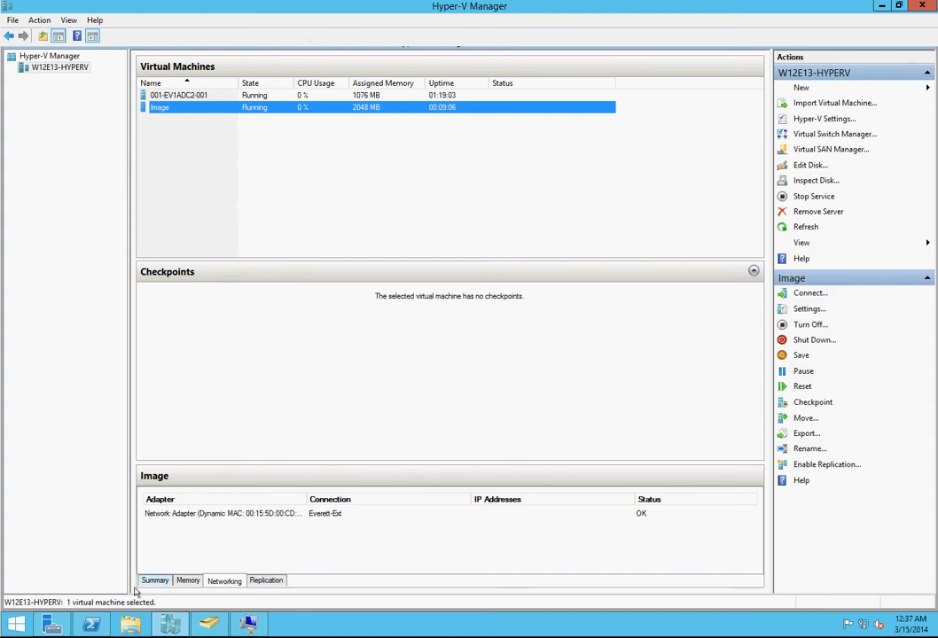
{"action": "left_click", "coordinate": [153, 579]}
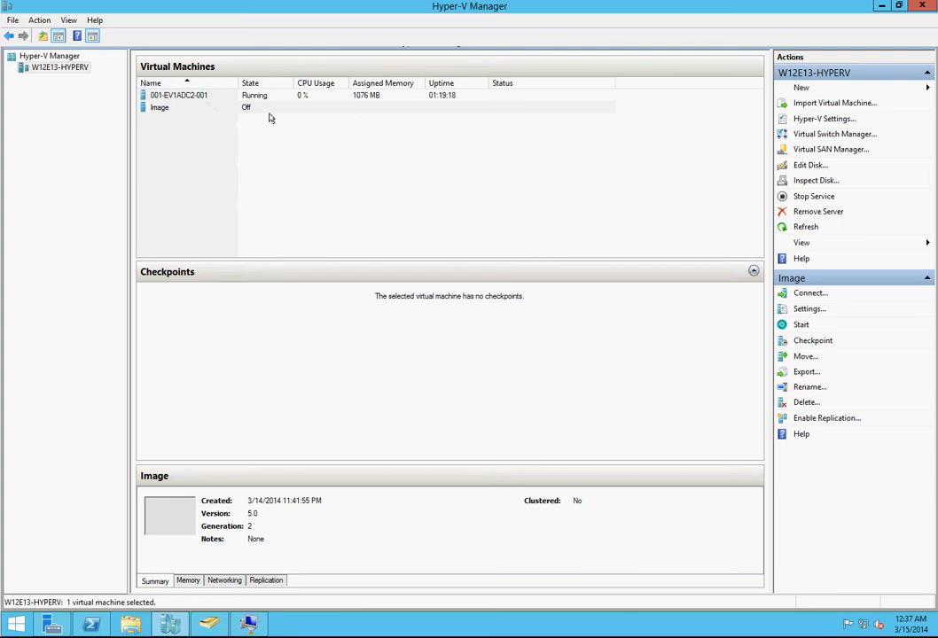
Step: Start creating a new virtual machine on the Hyper-V host and name it 001-EV1MMR2-001
{"action": "left_click", "coordinate": [803, 89]}
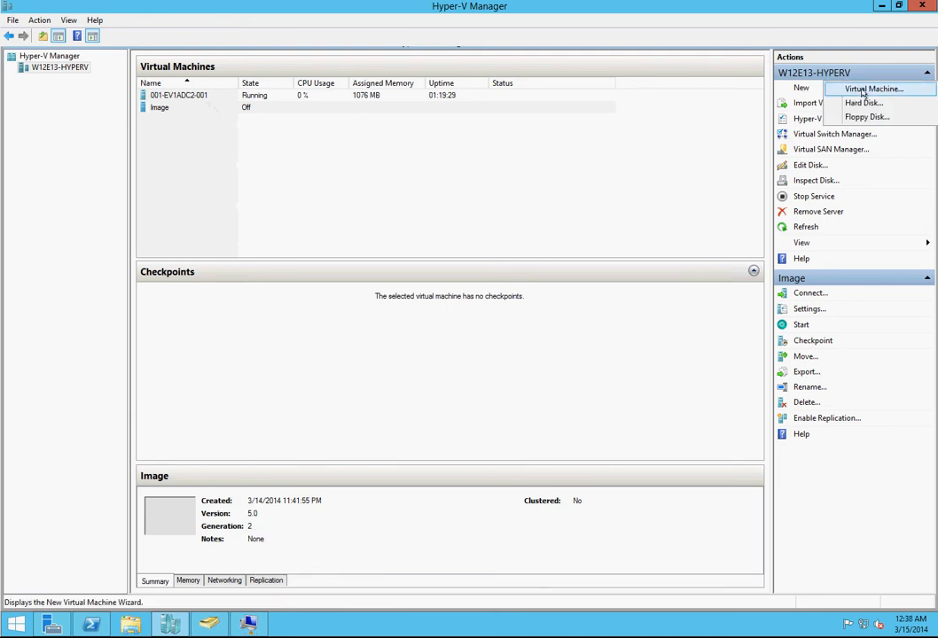
{"action": "left_click", "coordinate": [874, 88]}
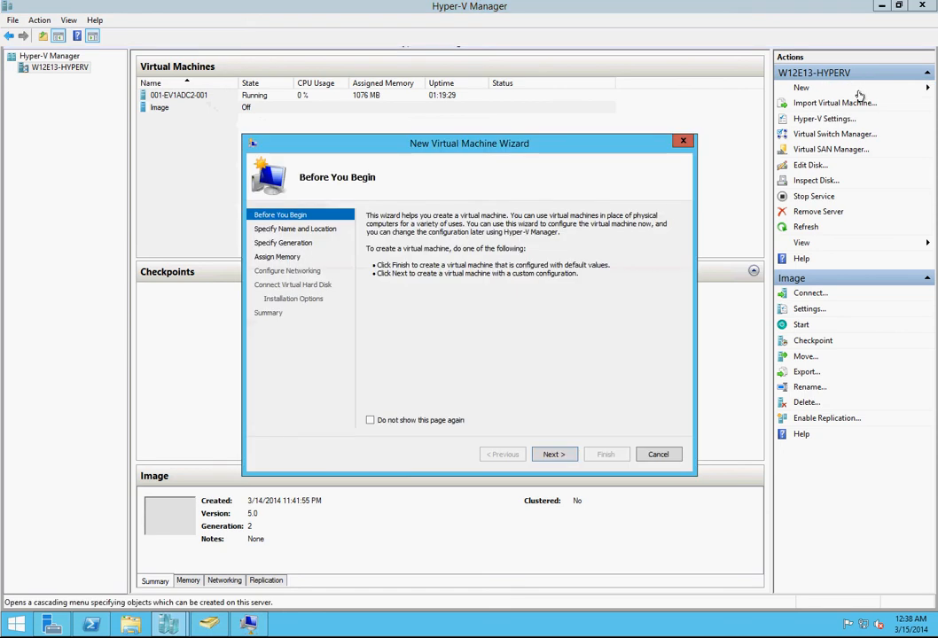
{"action": "left_click", "coordinate": [556, 455]}
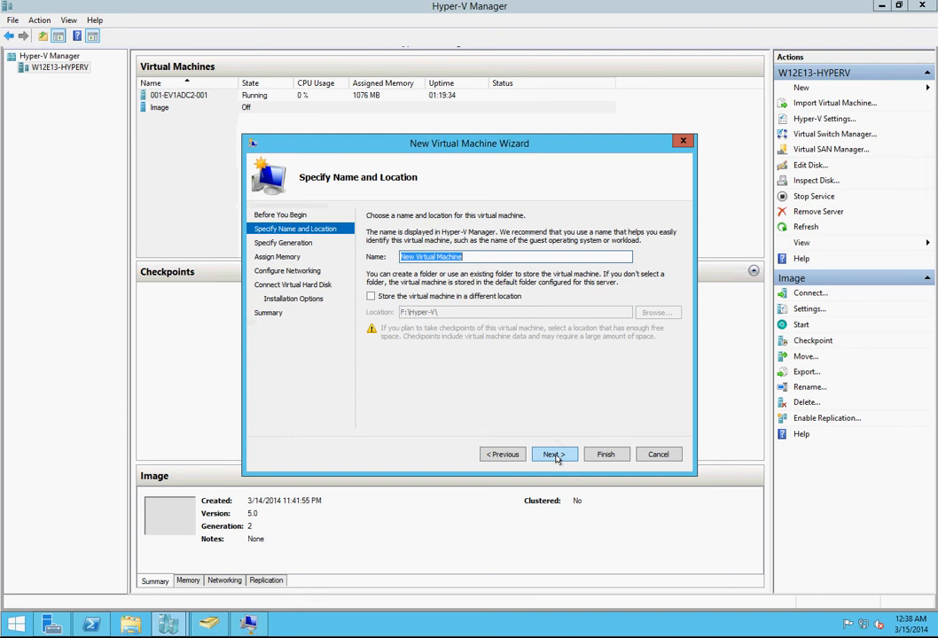
{"action": "type", "text": "011"}
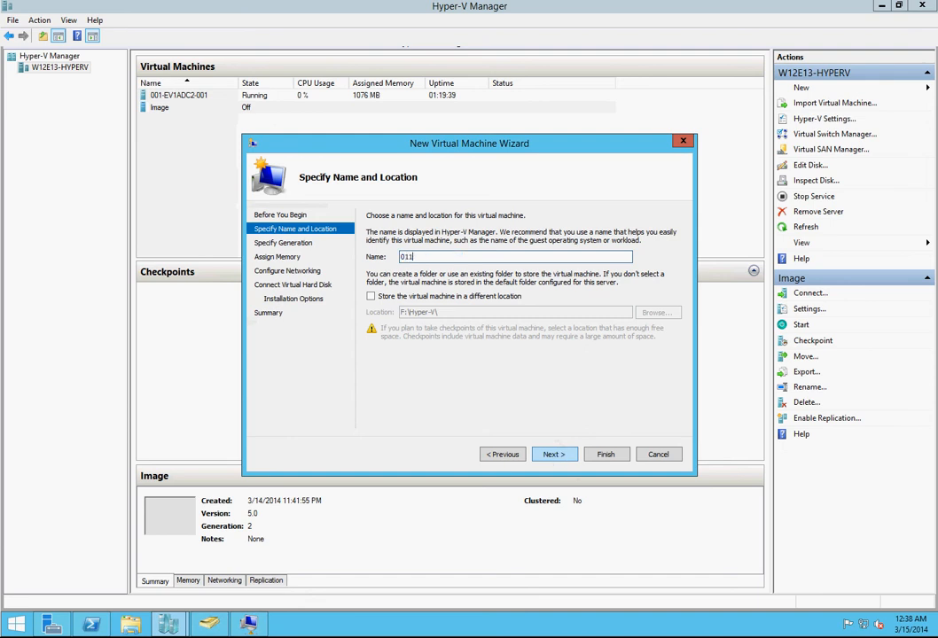
{"action": "key", "text": "BackSpace"}
{"action": "key", "text": "BackSpace"}
{"action": "type", "text": "01-EV1"}
{"action": "type", "text": "MMR2-0"}
{"action": "key", "text": "BackSpace"}
{"action": "type", "text": "001"}
{"action": "left_click", "coordinate": [554, 456]}
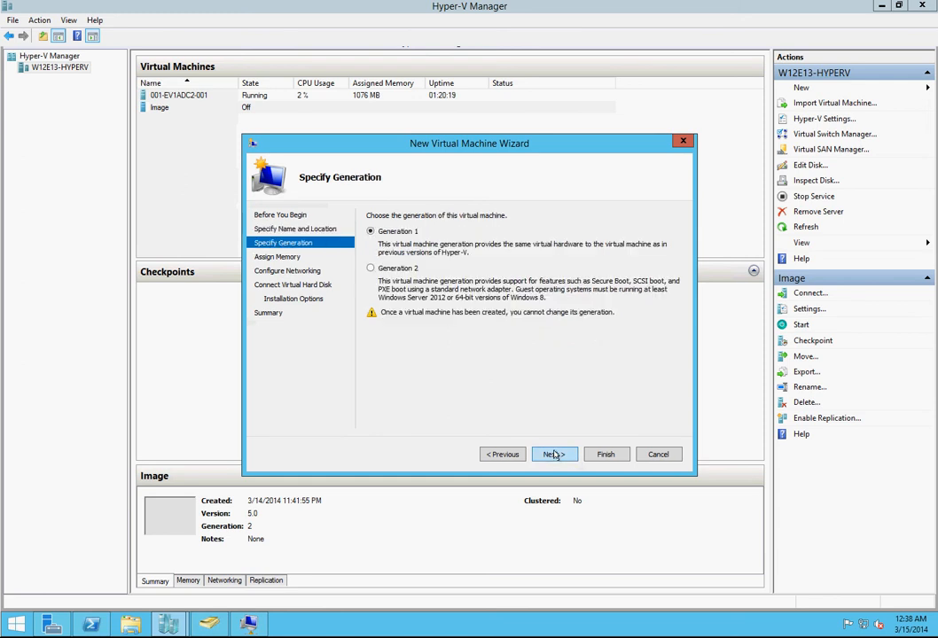
Step: Make the new virtual machine Generation 2 with 2048 MB startup memory and Dynamic Memory enabled
{"action": "left_click", "coordinate": [411, 268]}
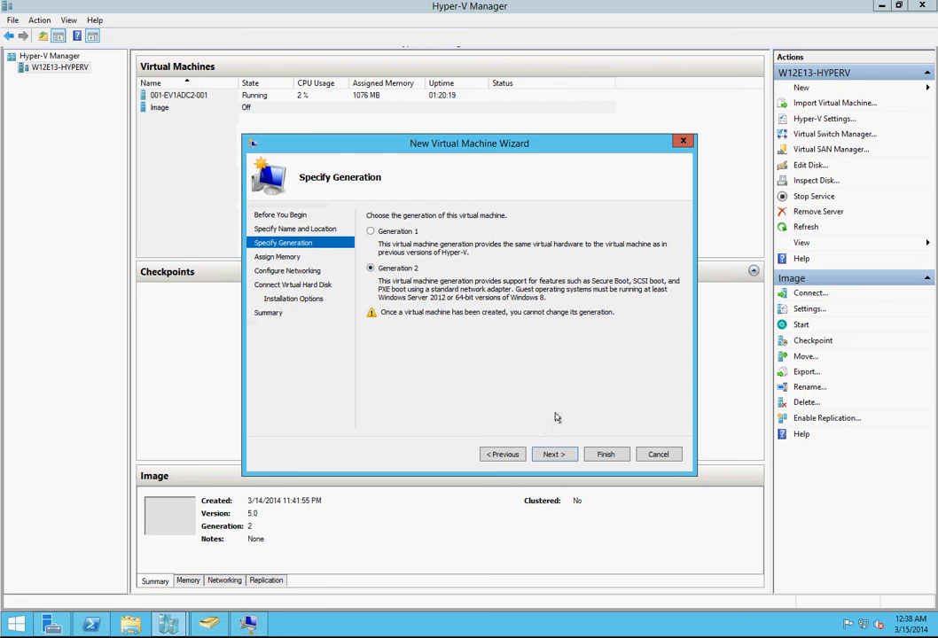
{"action": "left_click", "coordinate": [555, 454]}
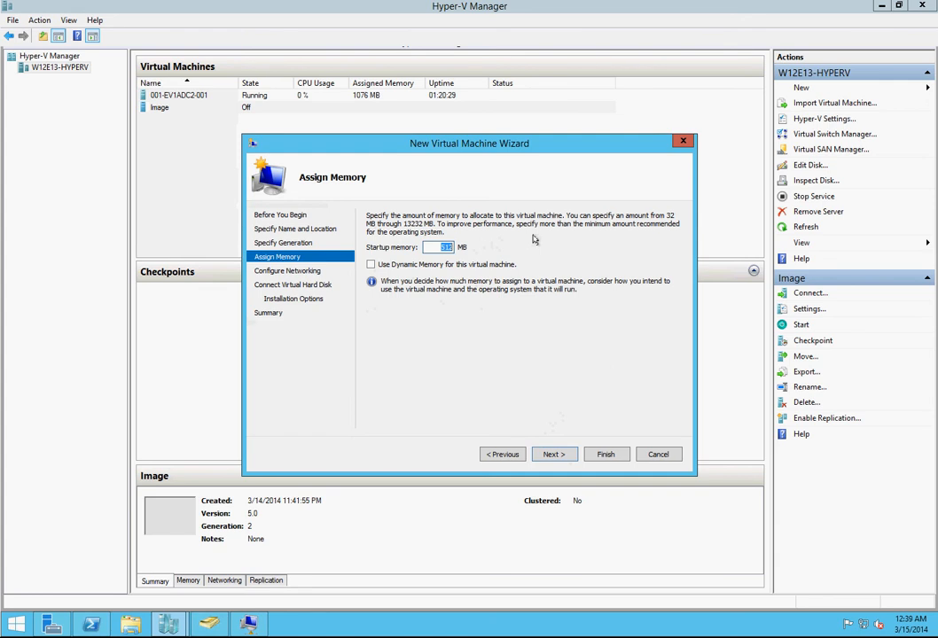
{"action": "type", "text": "2048"}
{"action": "left_click", "coordinate": [437, 265]}
{"action": "left_click", "coordinate": [553, 454]}
Step: Connect the new virtual machine to the Everett-Ext switch, choose to attach a virtual hard disk later, and finish creating it
{"action": "left_click", "coordinate": [523, 241]}
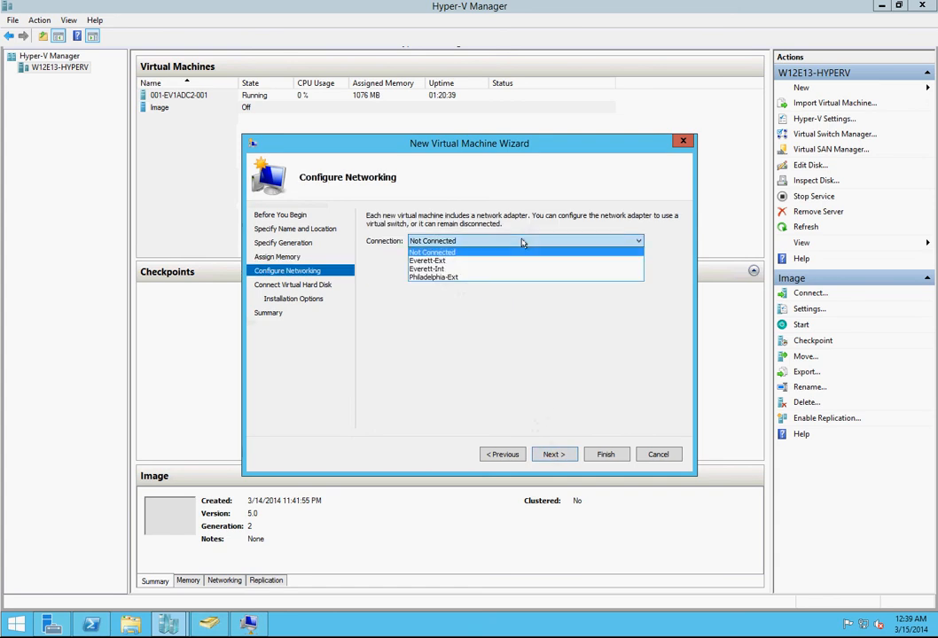
{"action": "left_click", "coordinate": [471, 262]}
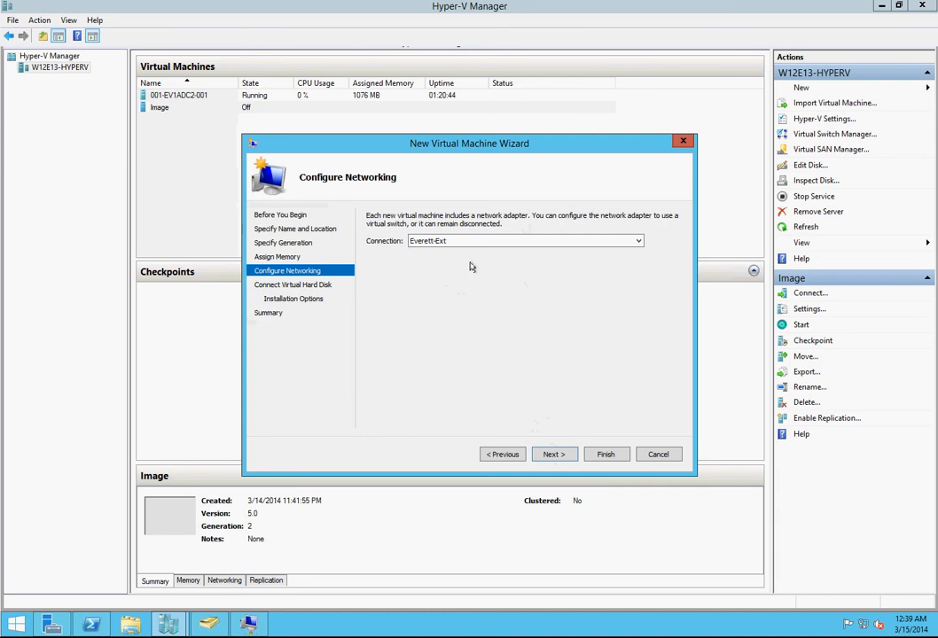
{"action": "left_click", "coordinate": [554, 454]}
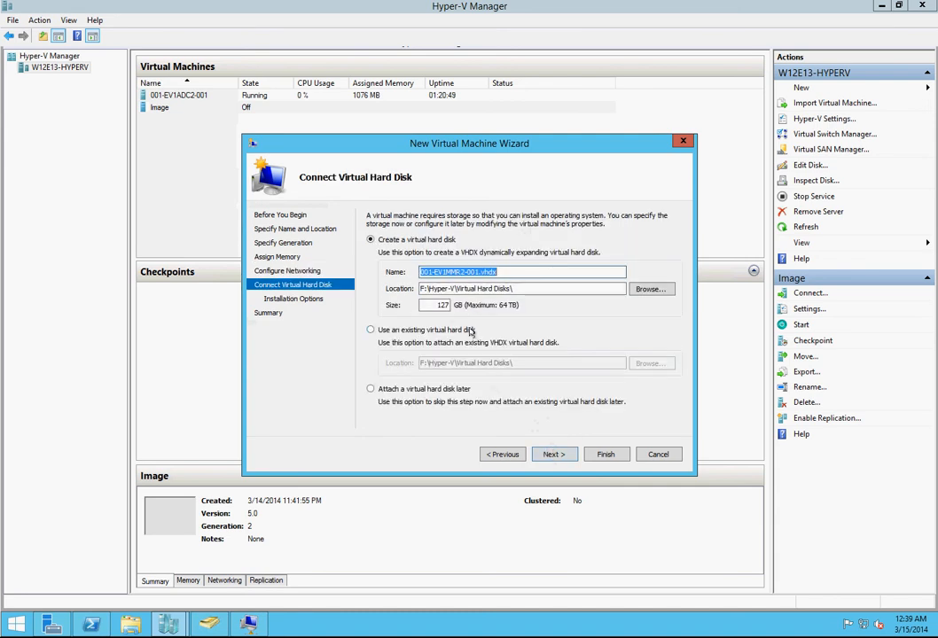
{"action": "left_click", "coordinate": [452, 391]}
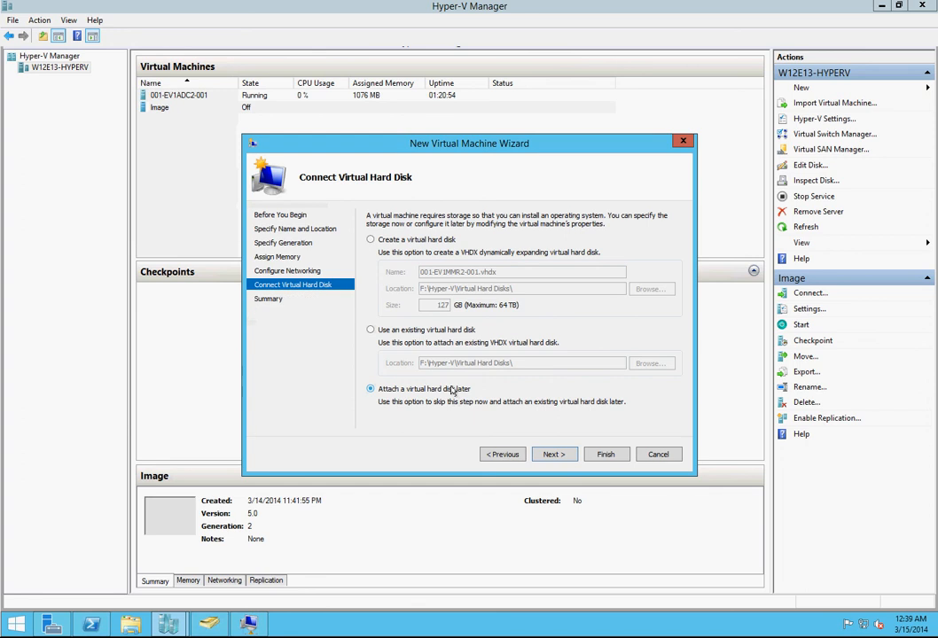
{"action": "left_click", "coordinate": [553, 454]}
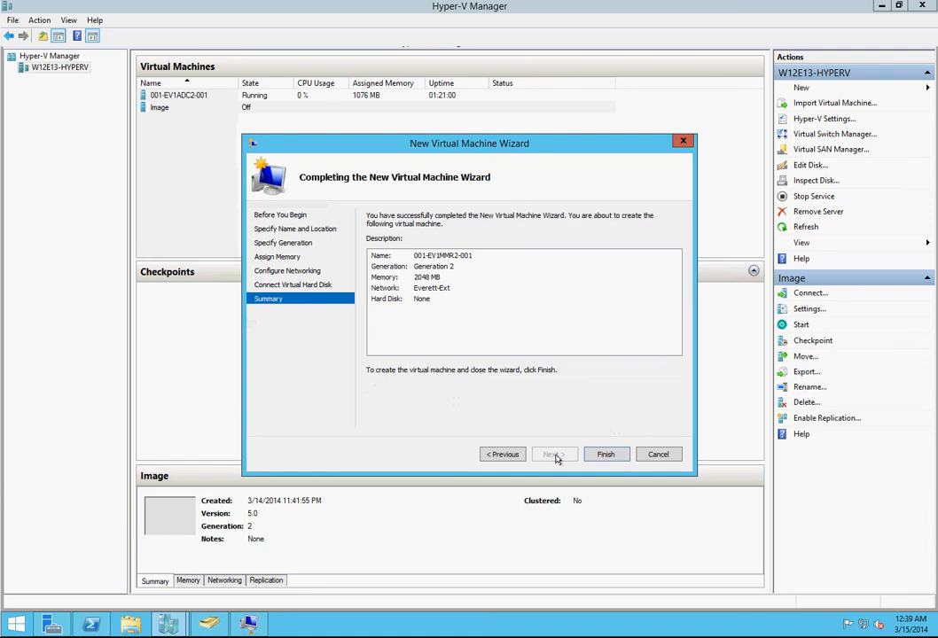
{"action": "left_click", "coordinate": [604, 455]}
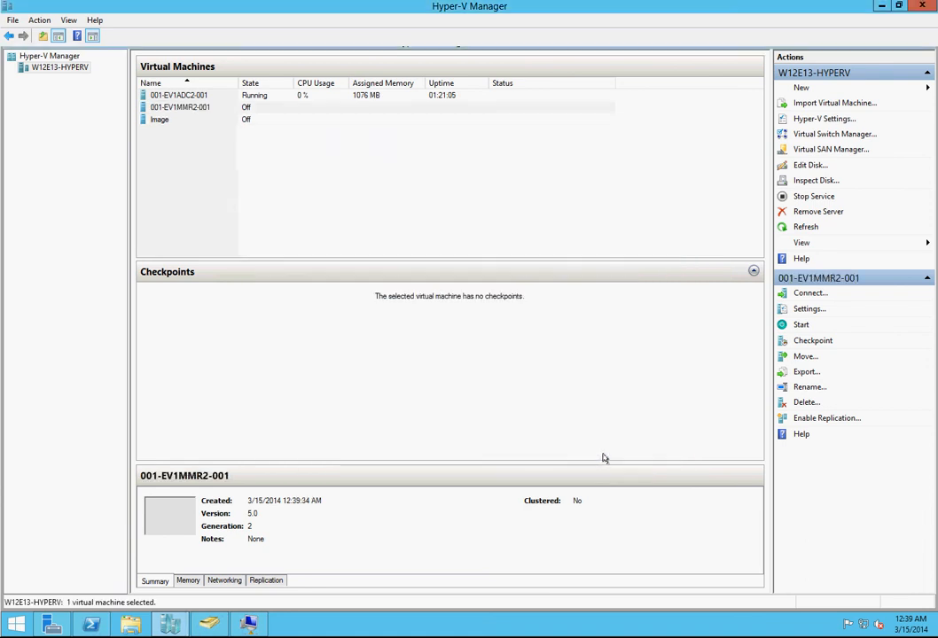
Step: In the settings of 001-EV1MMR2-001, set the minimum RAM to 2048 MB and the maximum RAM to 4096 MB
{"action": "left_click", "coordinate": [210, 108]}
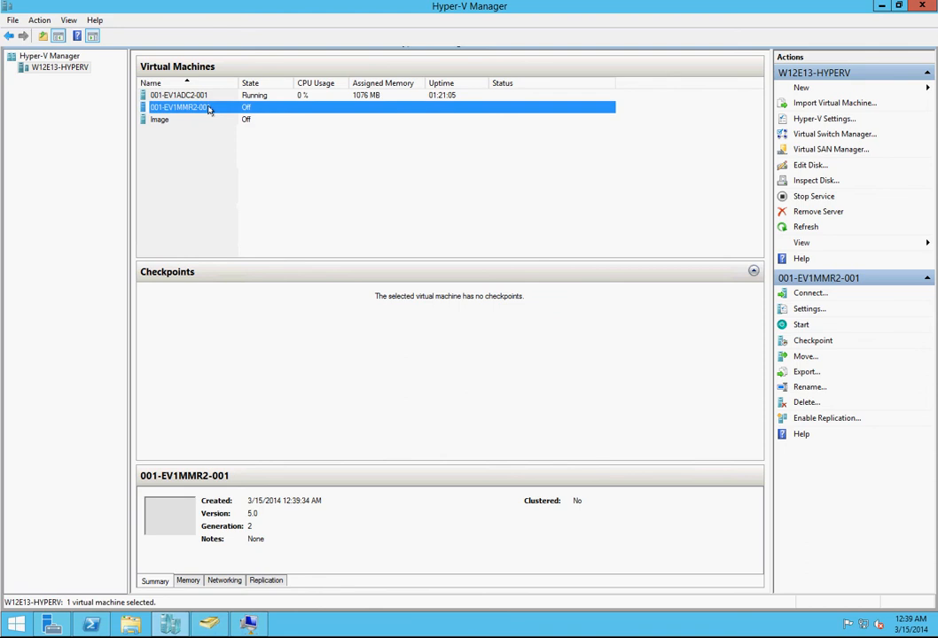
{"action": "left_click", "coordinate": [819, 309]}
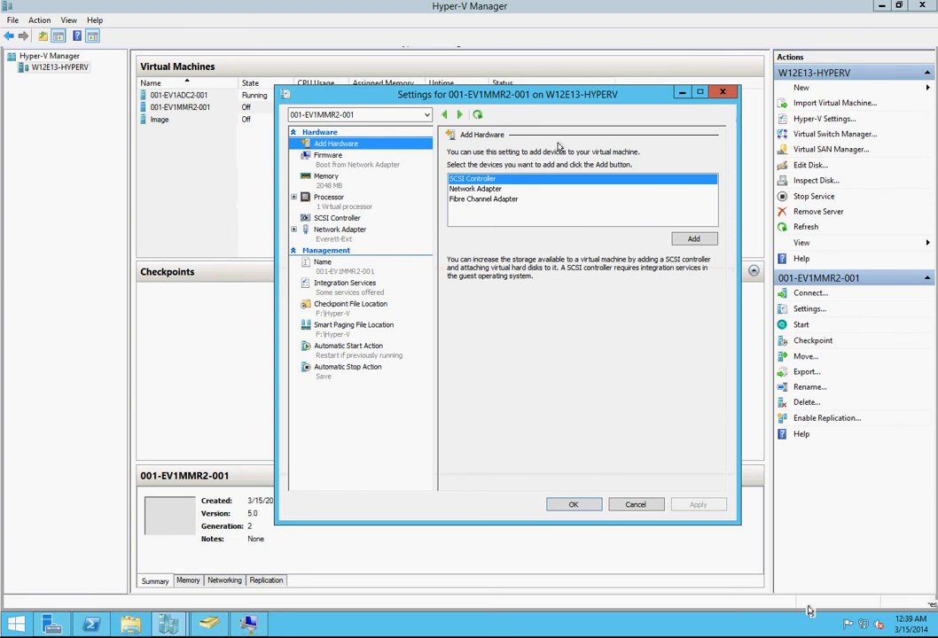
{"action": "left_click", "coordinate": [330, 164]}
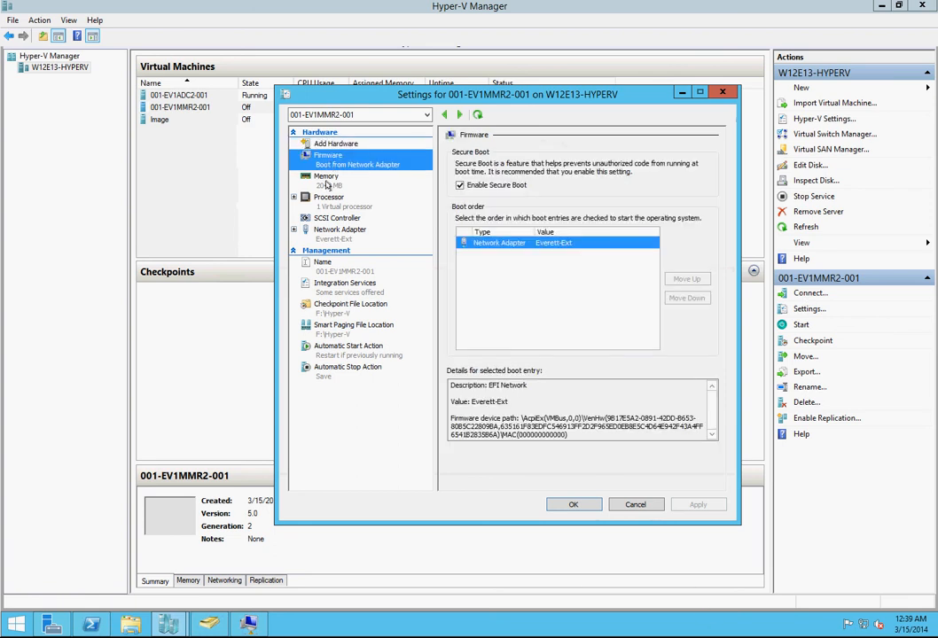
{"action": "left_click", "coordinate": [328, 181]}
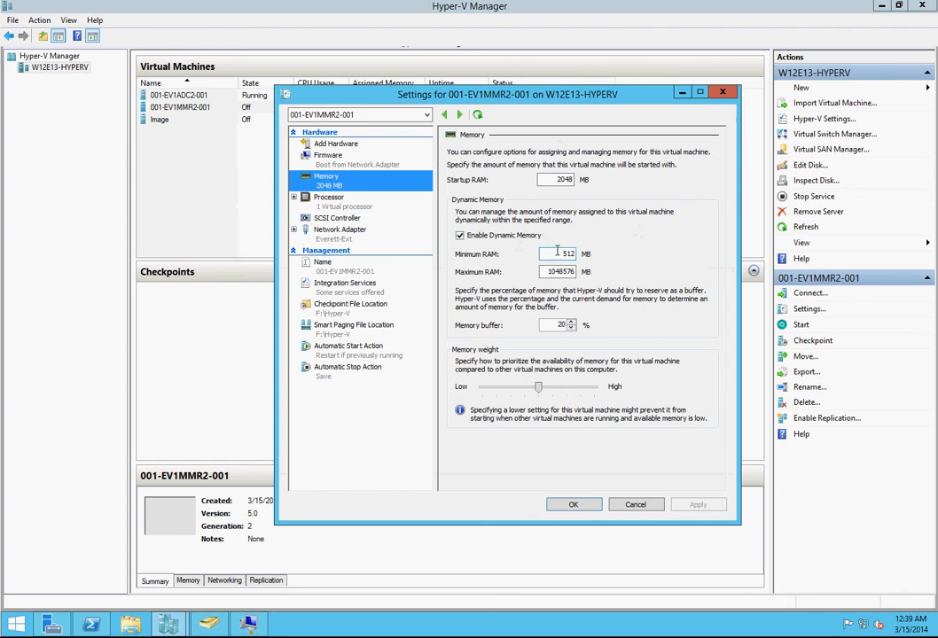
{"action": "double_click", "coordinate": [557, 253]}
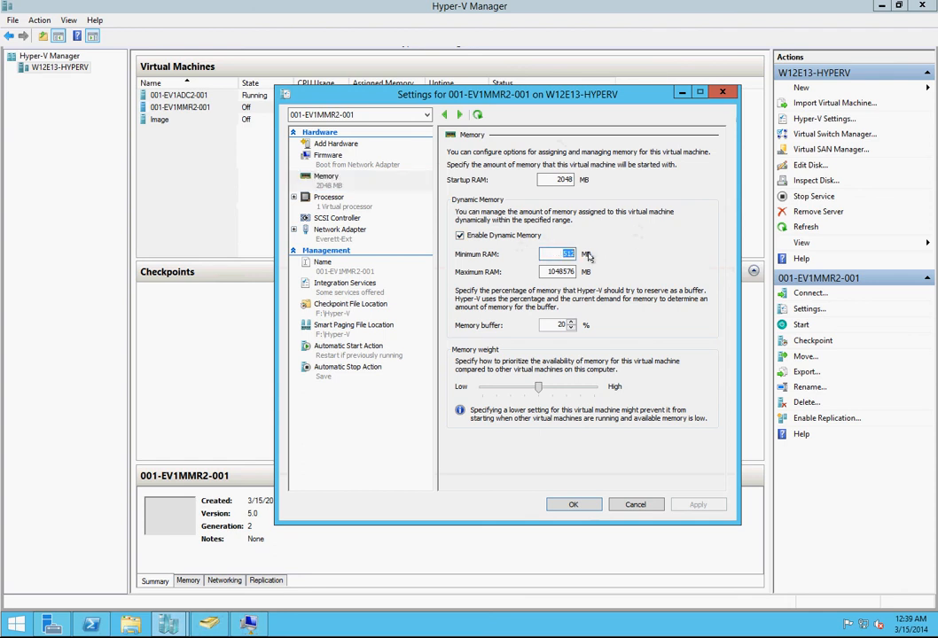
{"action": "type", "text": "20"}
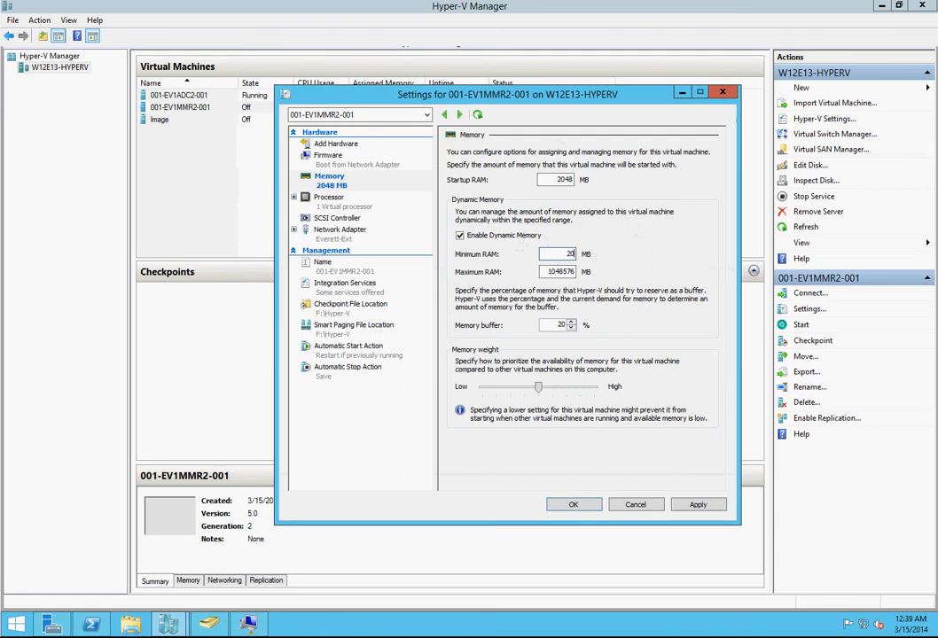
{"action": "type", "text": "48"}
{"action": "key", "text": "Tab"}
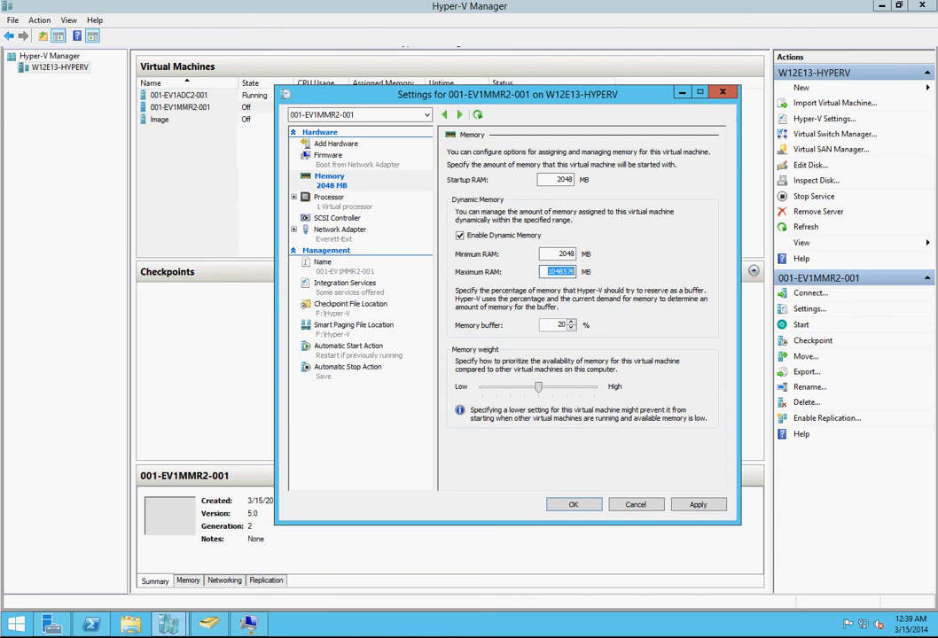
{"action": "type", "text": "4096"}
Step: Give 001-EV1MMR2-001 2 virtual processors, review its network, integration services and automatic start settings, and save the changes
{"action": "left_click", "coordinate": [328, 197]}
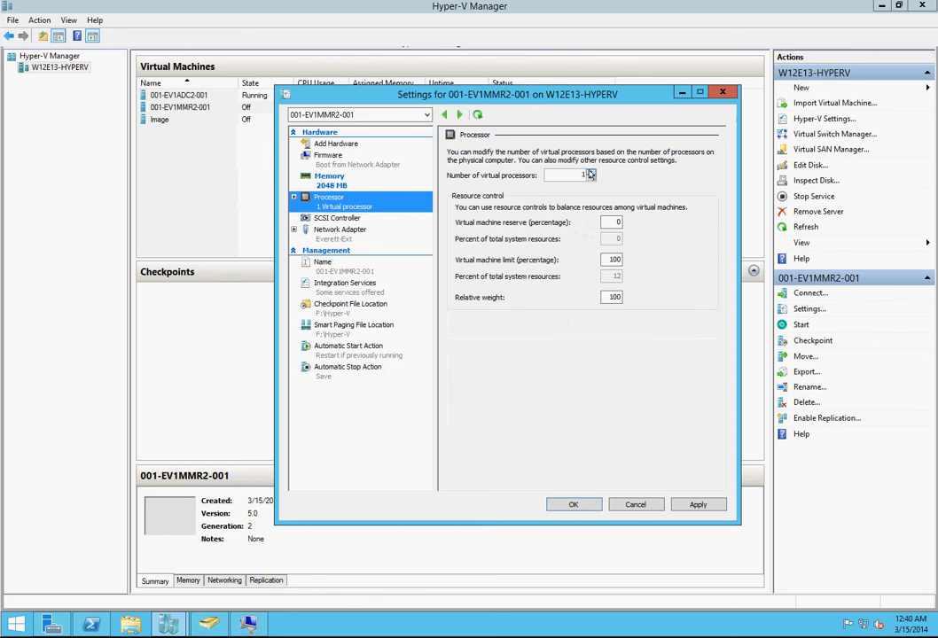
{"action": "left_click", "coordinate": [590, 172]}
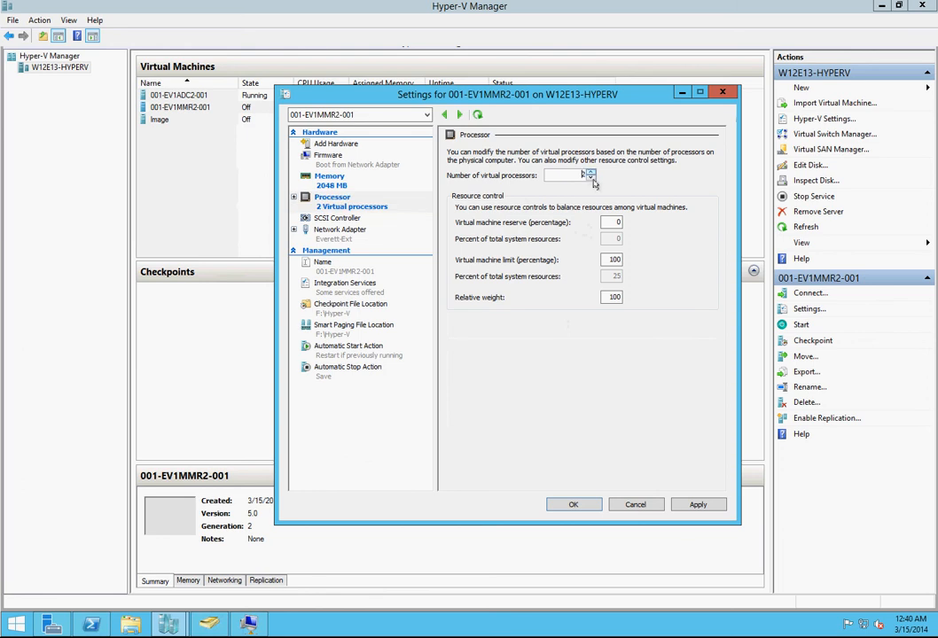
{"action": "left_click", "coordinate": [336, 231]}
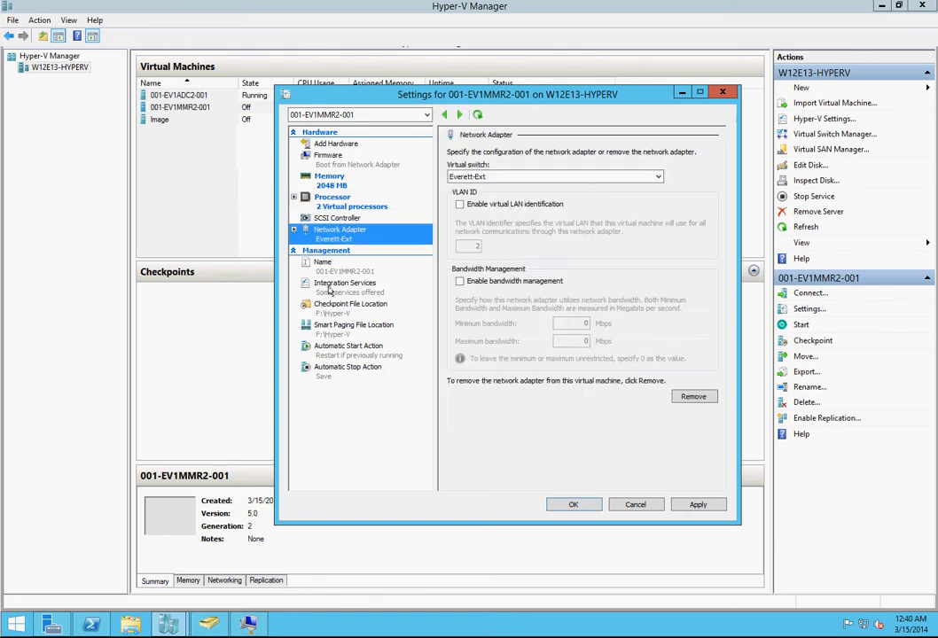
{"action": "left_click", "coordinate": [324, 264]}
{"action": "left_click", "coordinate": [333, 290]}
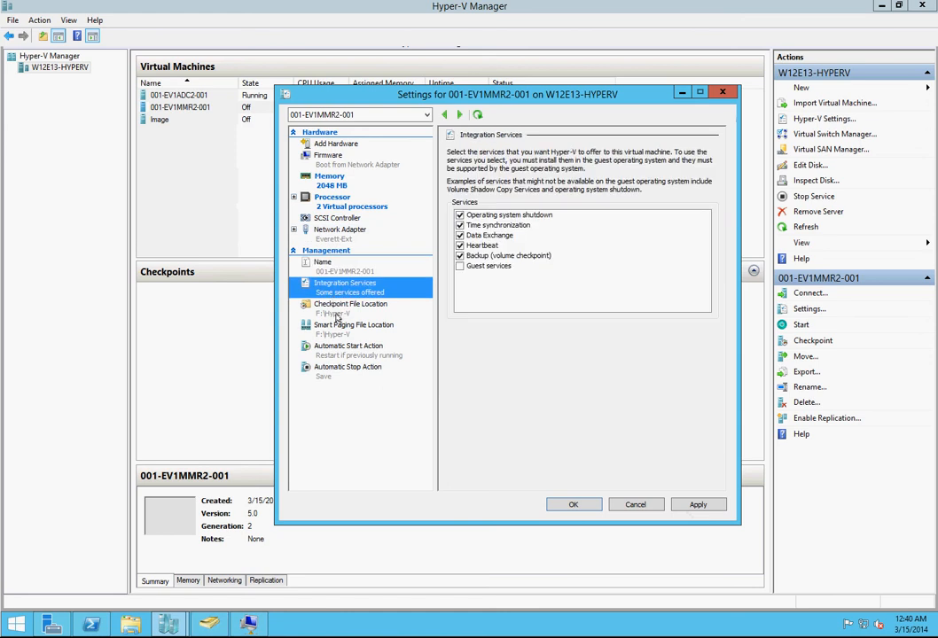
{"action": "left_click", "coordinate": [337, 309]}
{"action": "left_click", "coordinate": [348, 350]}
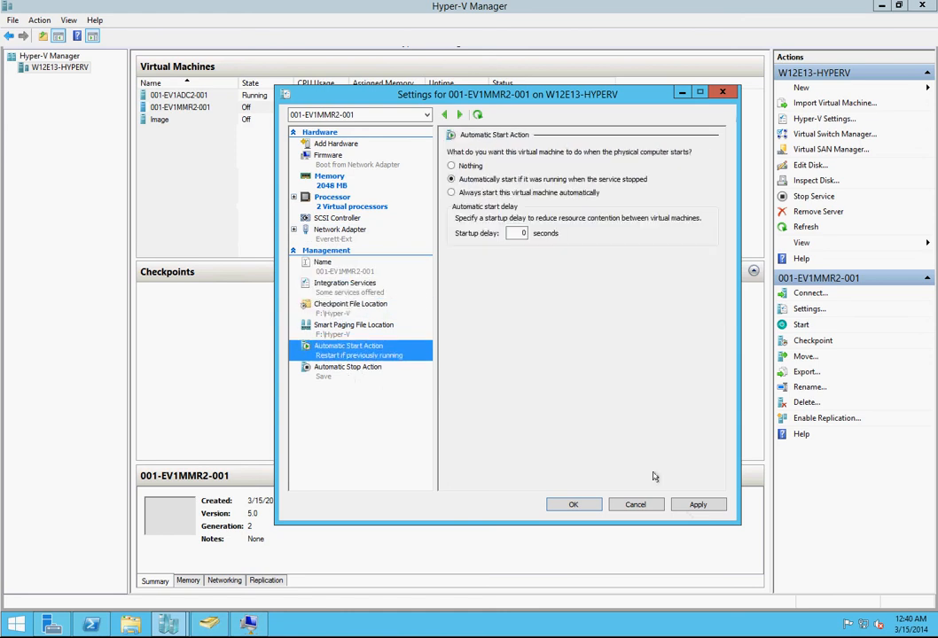
{"action": "left_click", "coordinate": [698, 505]}
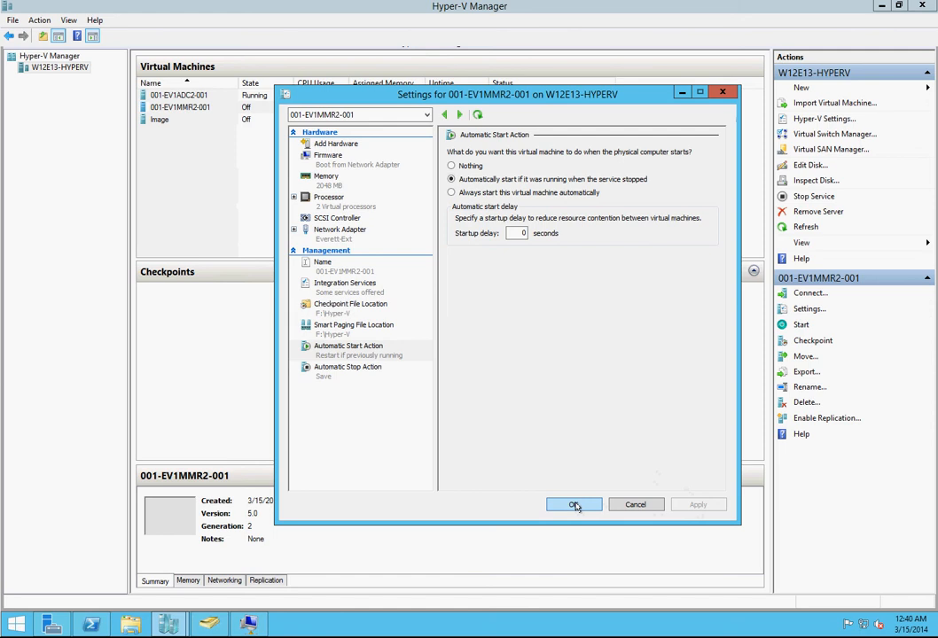
{"action": "left_click", "coordinate": [574, 505]}
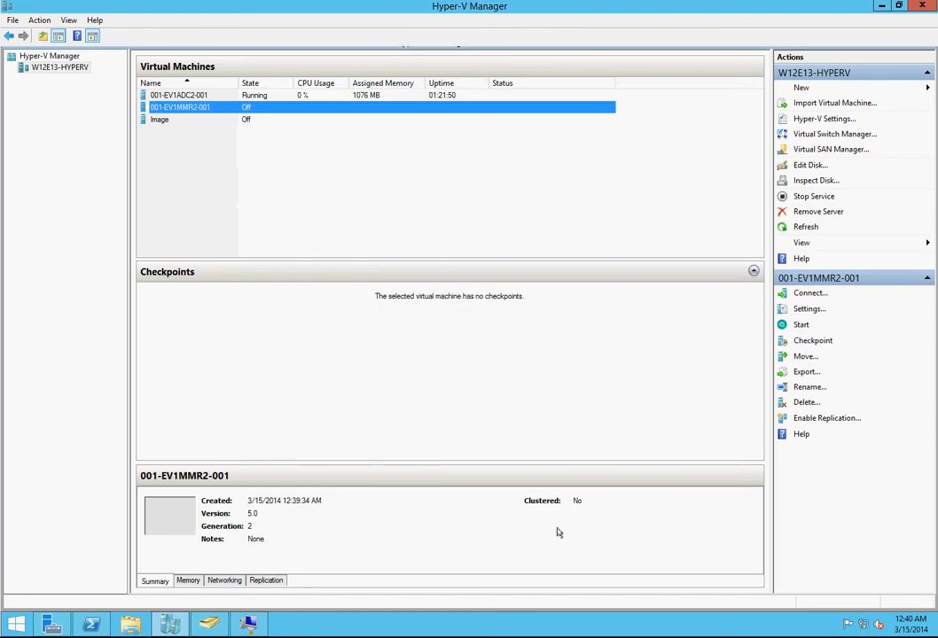
{"action": "left_click", "coordinate": [132, 627]}
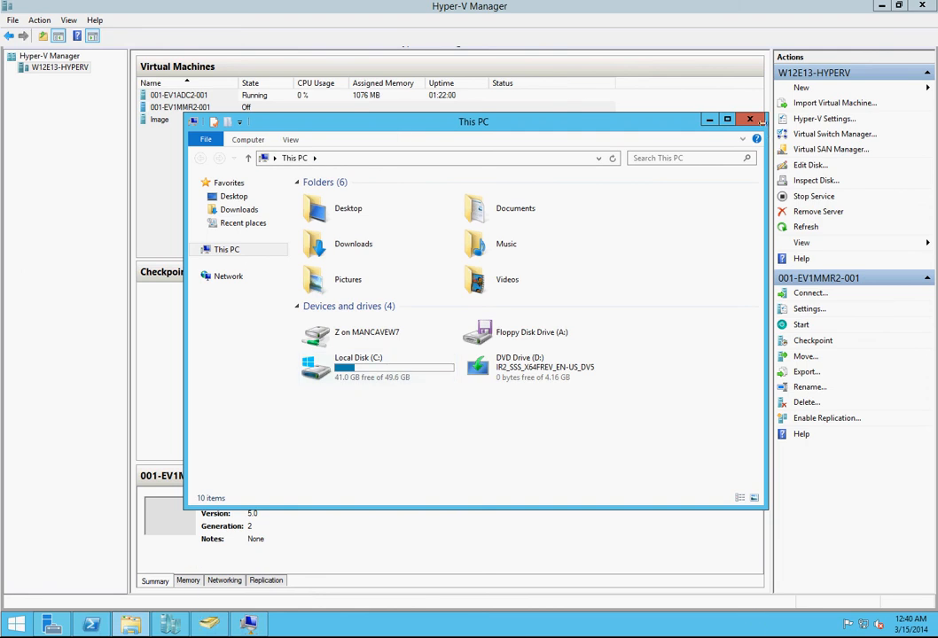
{"action": "left_click", "coordinate": [754, 119]}
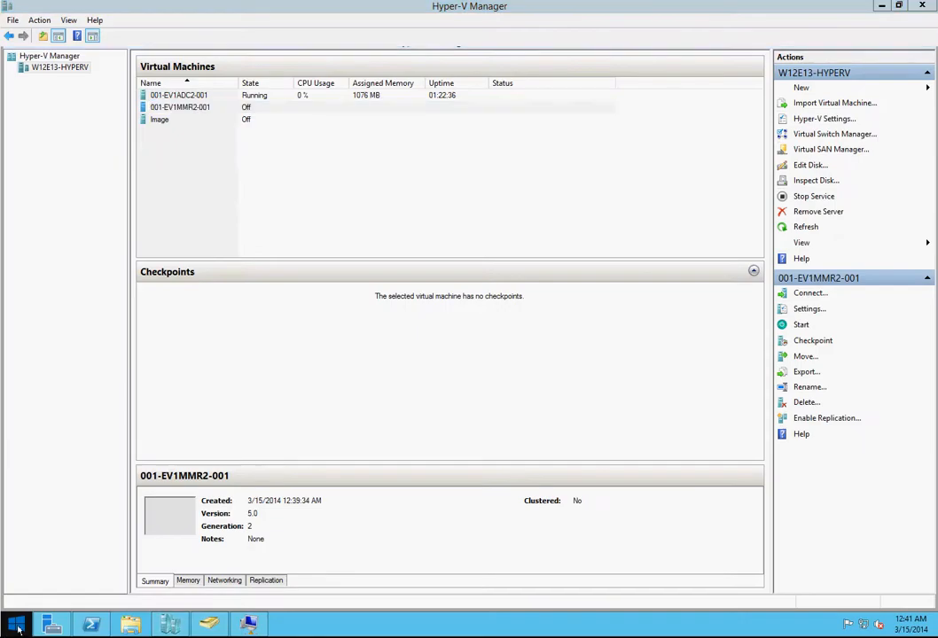
{"action": "left_click", "coordinate": [18, 626]}
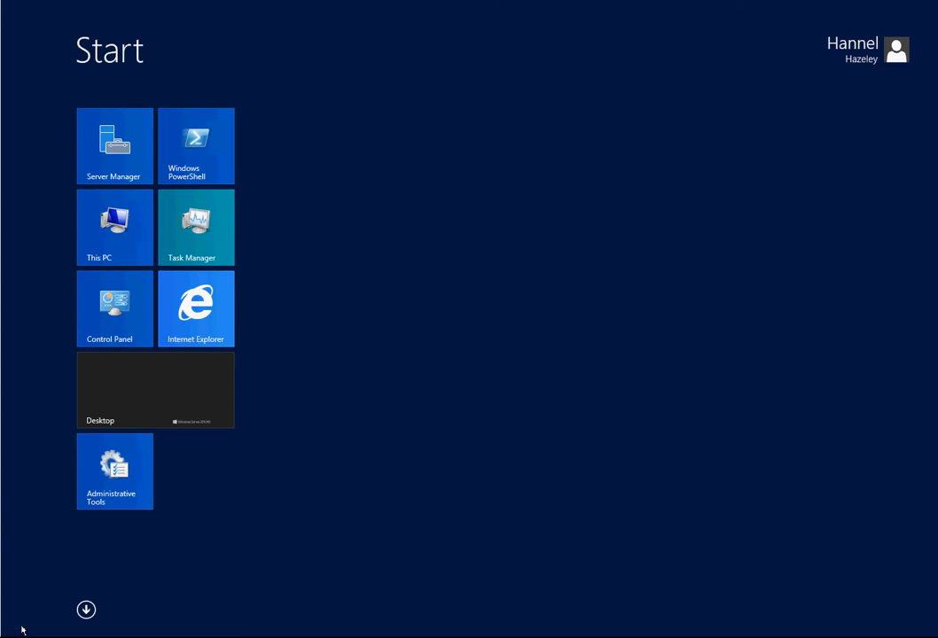
{"action": "type", "text": "run"}
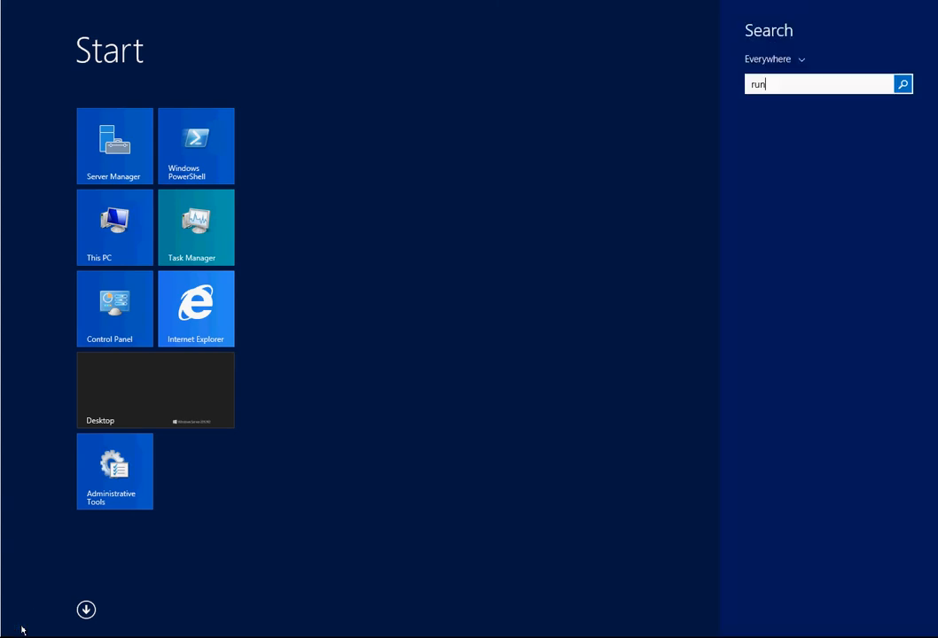
{"action": "key", "text": "Escape"}
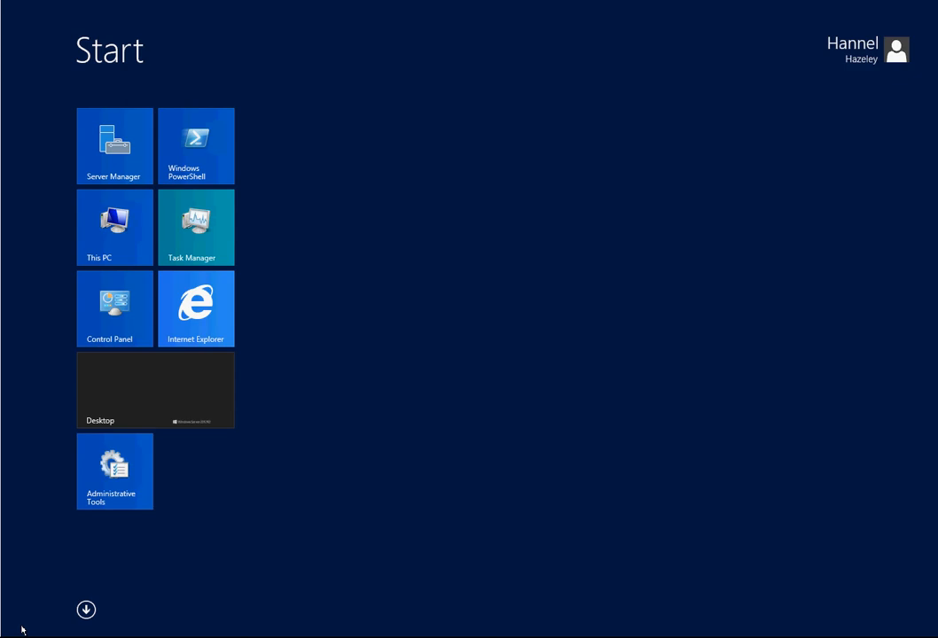
{"action": "left_click", "coordinate": [22, 629]}
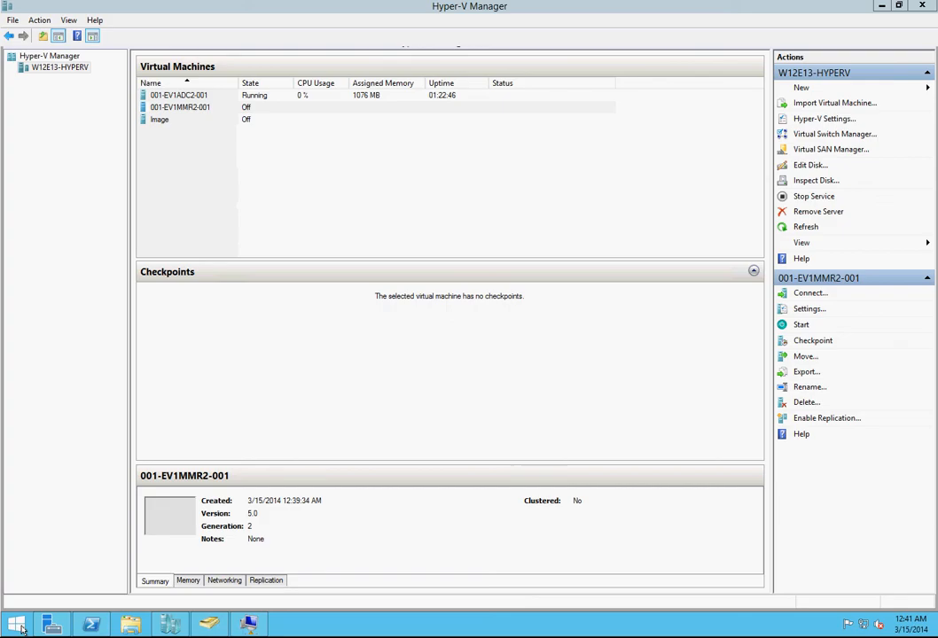
Step: Open the network share \\192.168.0.205\f$ and go to the Virtual Hard Disks folder inside its Hyper-V folder
{"action": "key", "text": "super+r"}
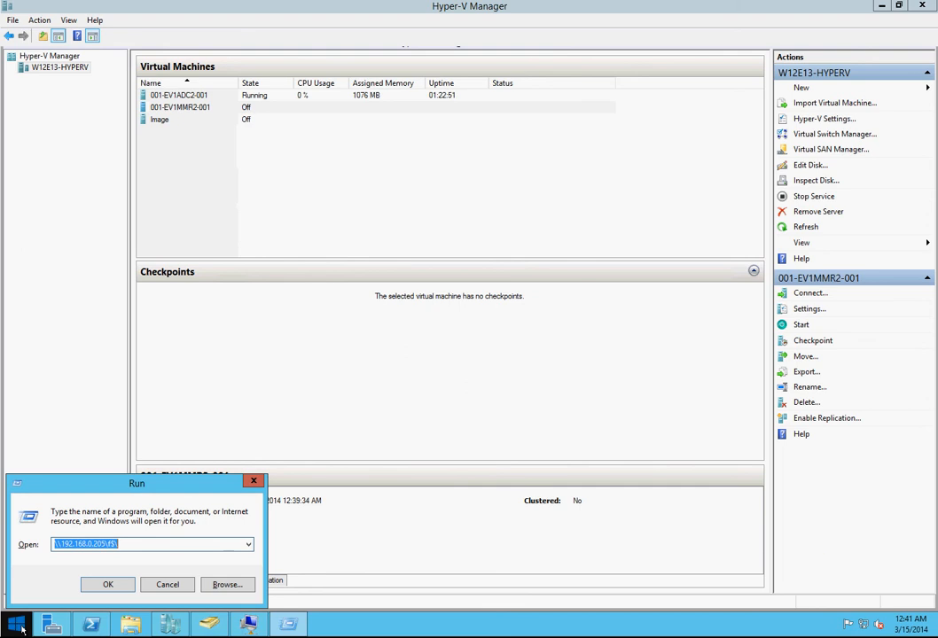
{"action": "key", "text": "Return"}
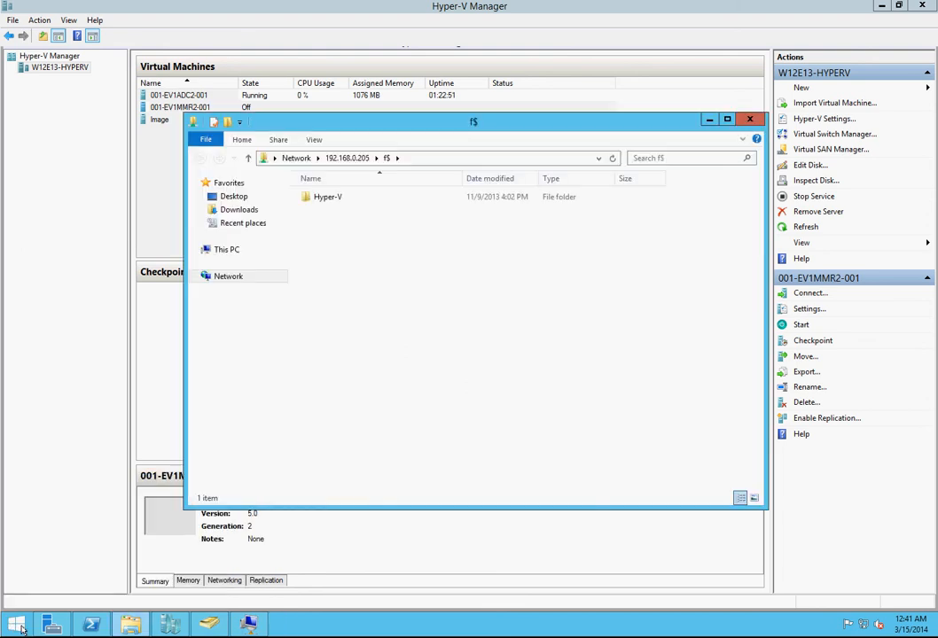
{"action": "double_click", "coordinate": [322, 198]}
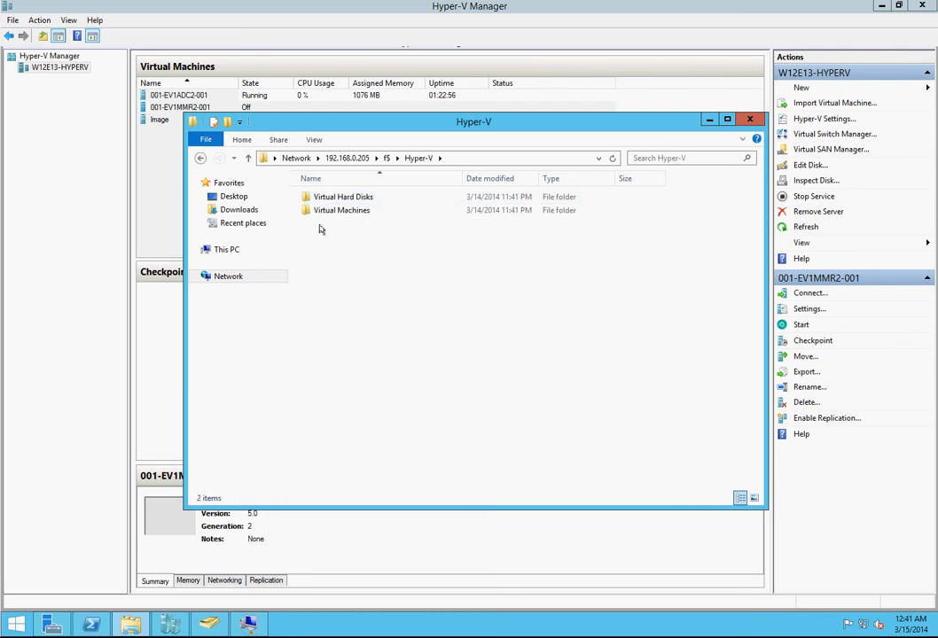
{"action": "double_click", "coordinate": [329, 211]}
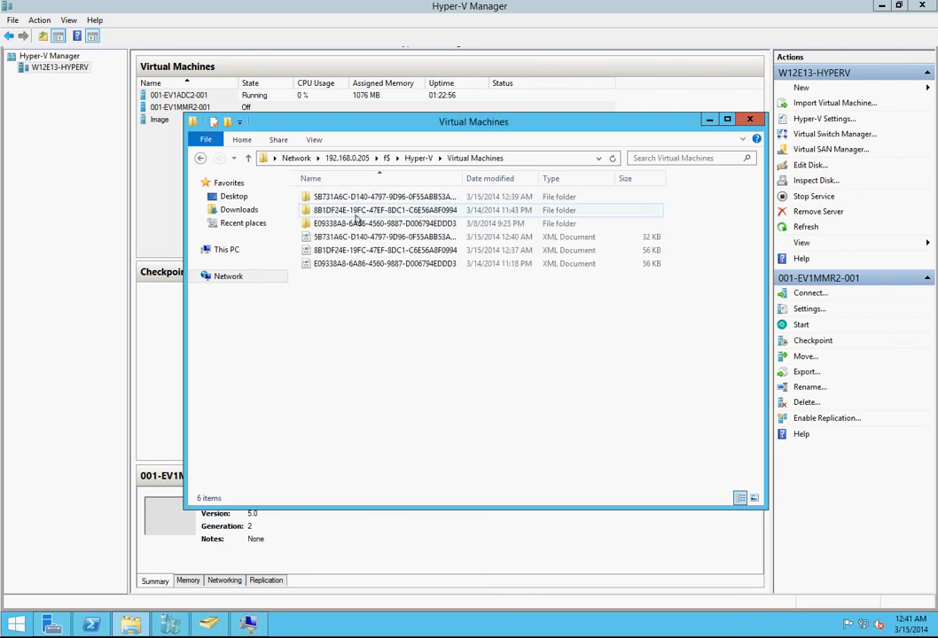
{"action": "left_click", "coordinate": [410, 163]}
{"action": "double_click", "coordinate": [355, 199]}
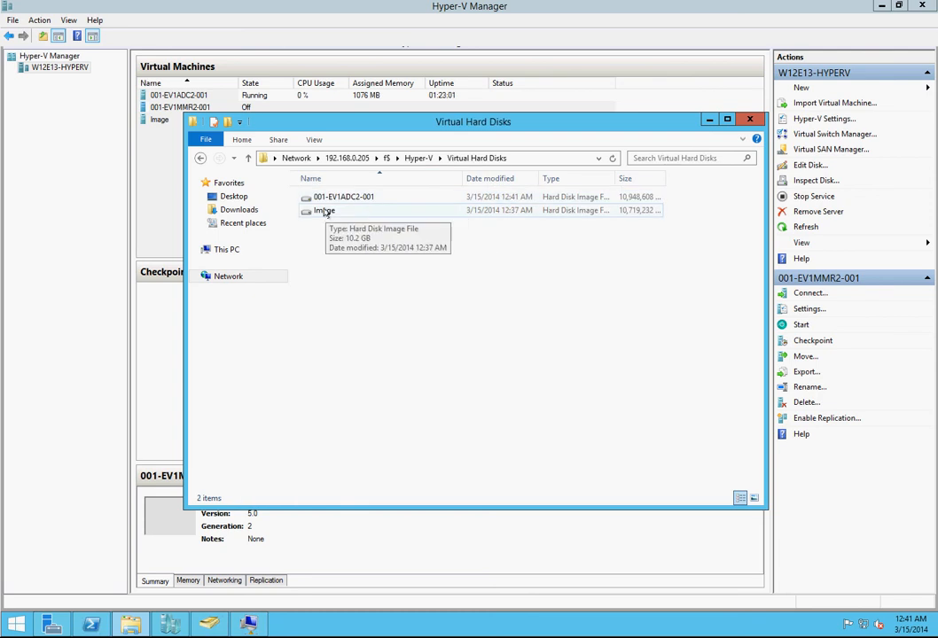
Step: Duplicate the Image virtual hard disk file within the Virtual Hard Disks folder
{"action": "right_click", "coordinate": [327, 213]}
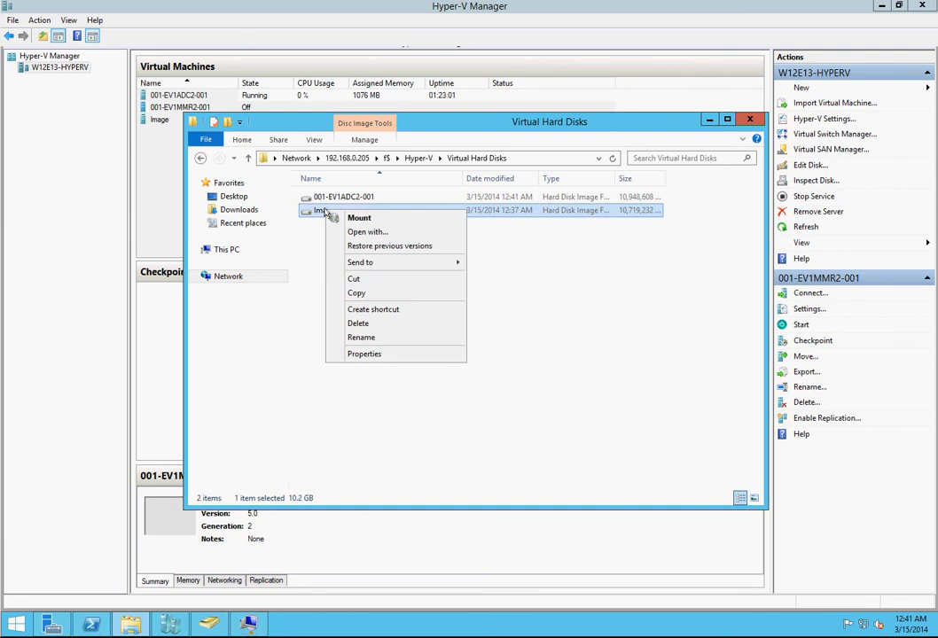
{"action": "left_click", "coordinate": [370, 294]}
{"action": "left_click", "coordinate": [349, 308]}
{"action": "right_click", "coordinate": [350, 307]}
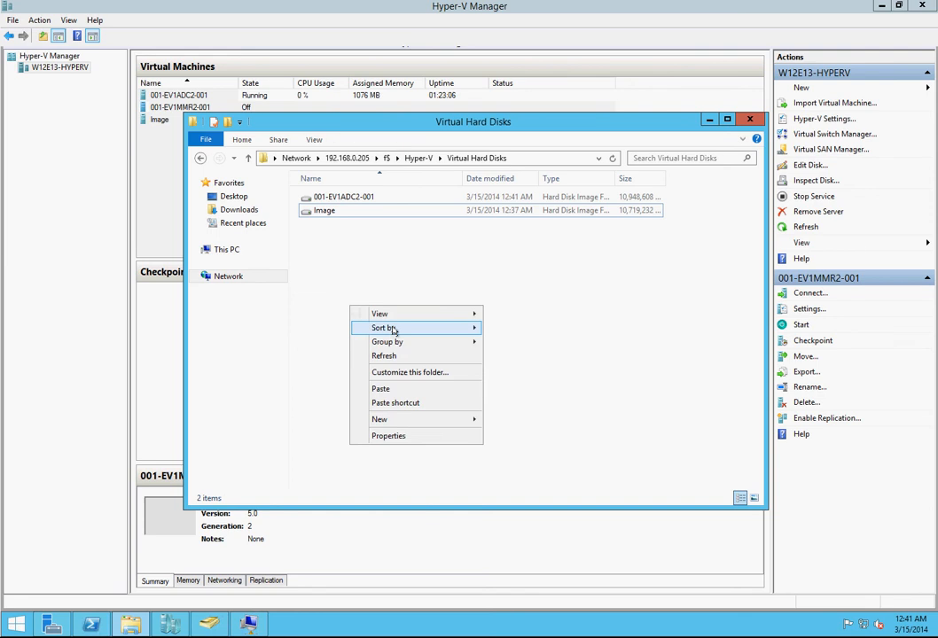
{"action": "left_click", "coordinate": [394, 391]}
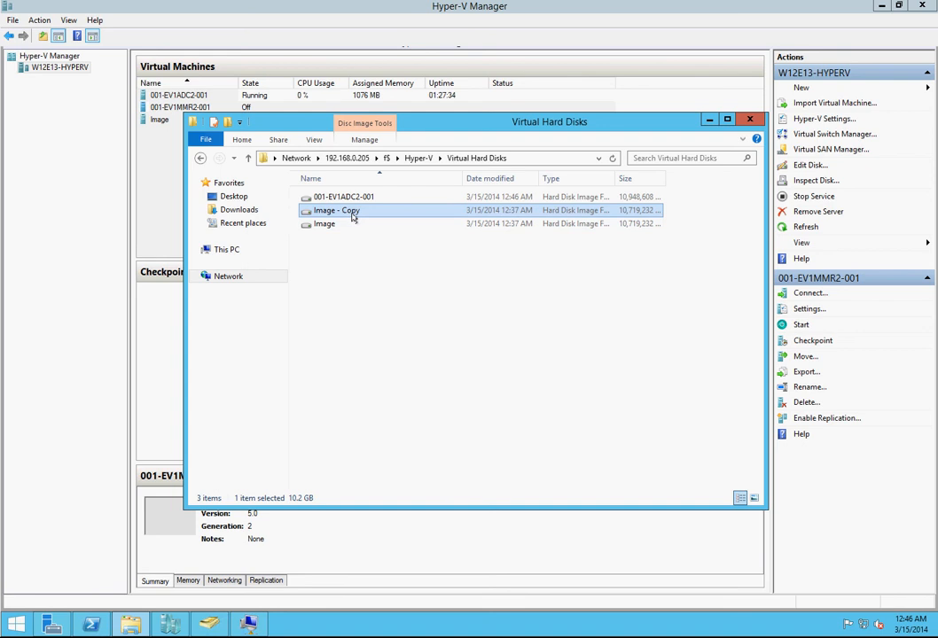
Step: Rename the copied hard disk file to 001-EV1MMR2-001 and minimize the folder window
{"action": "left_click", "coordinate": [352, 214]}
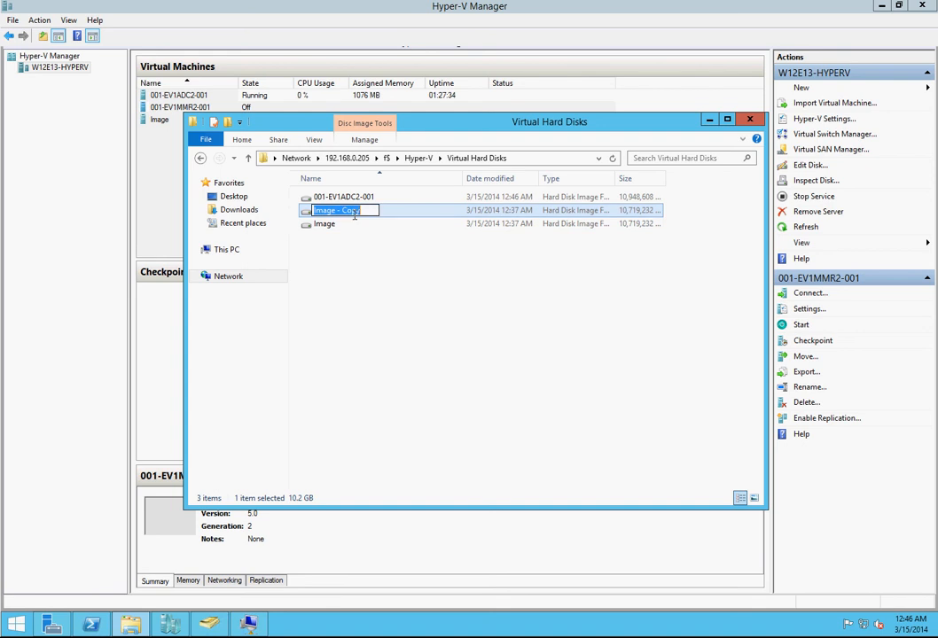
{"action": "type", "text": "00"}
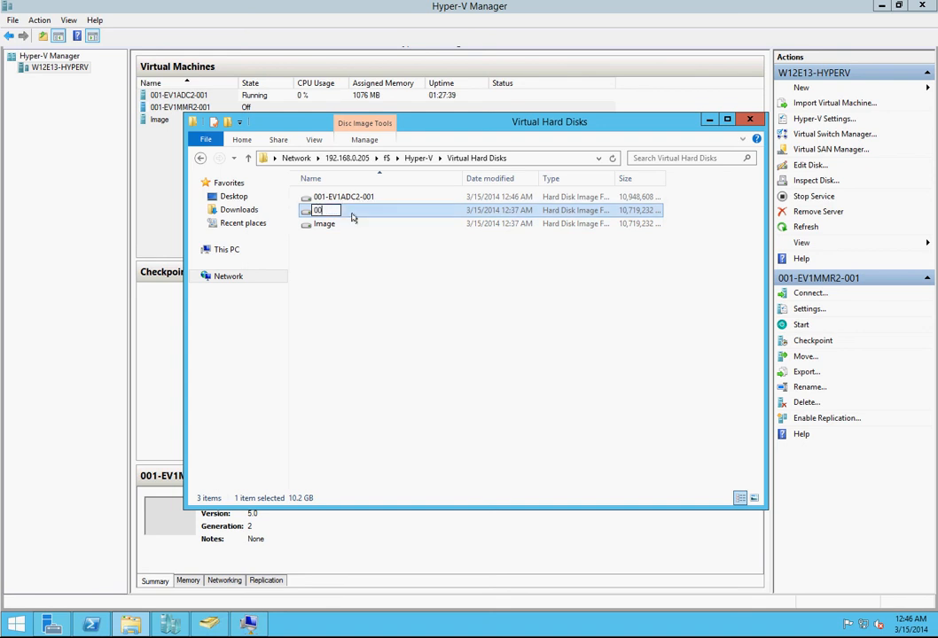
{"action": "type", "text": "1-EV1"}
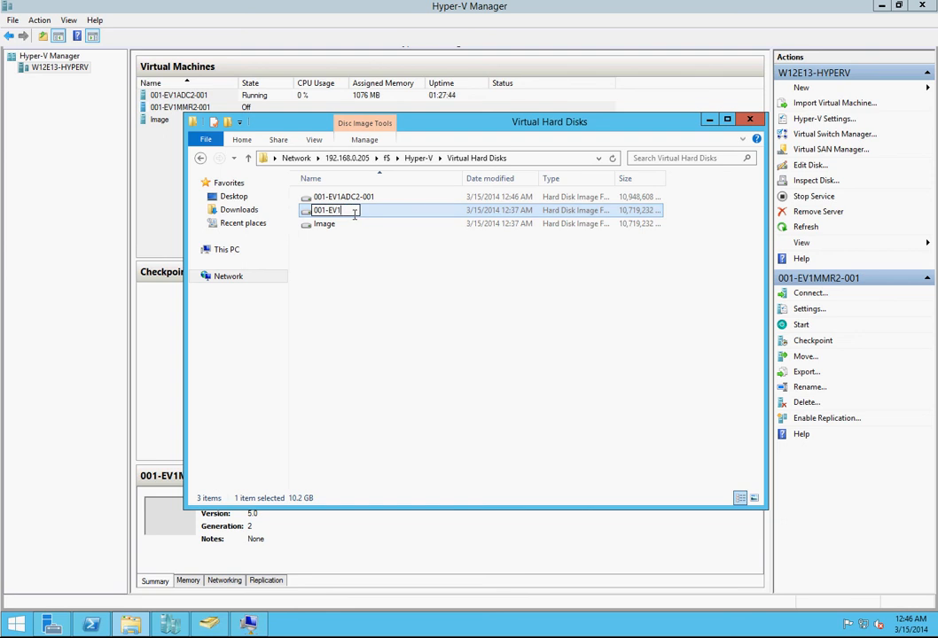
{"action": "type", "text": "MMR2-001"}
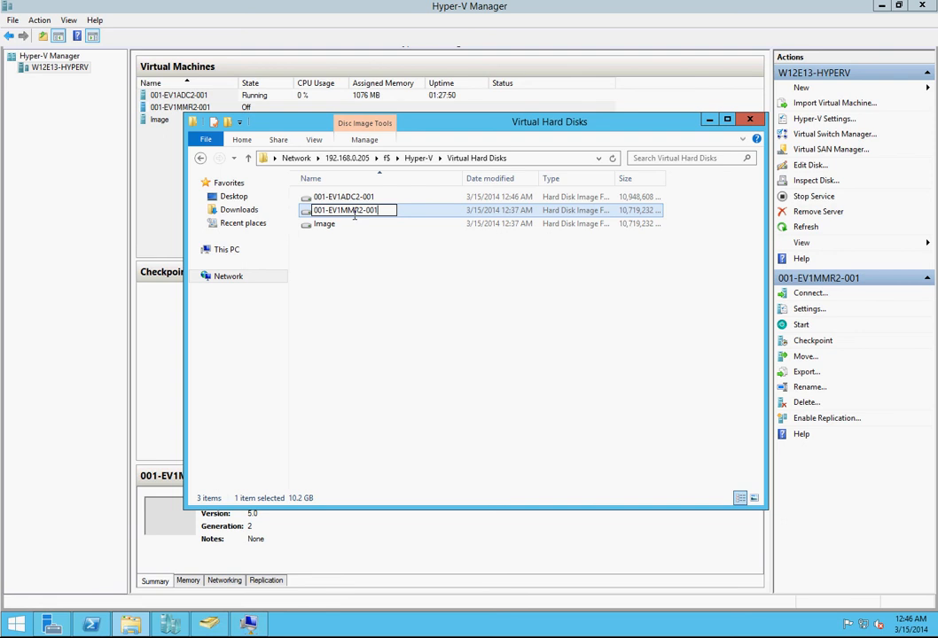
{"action": "key", "text": "Return"}
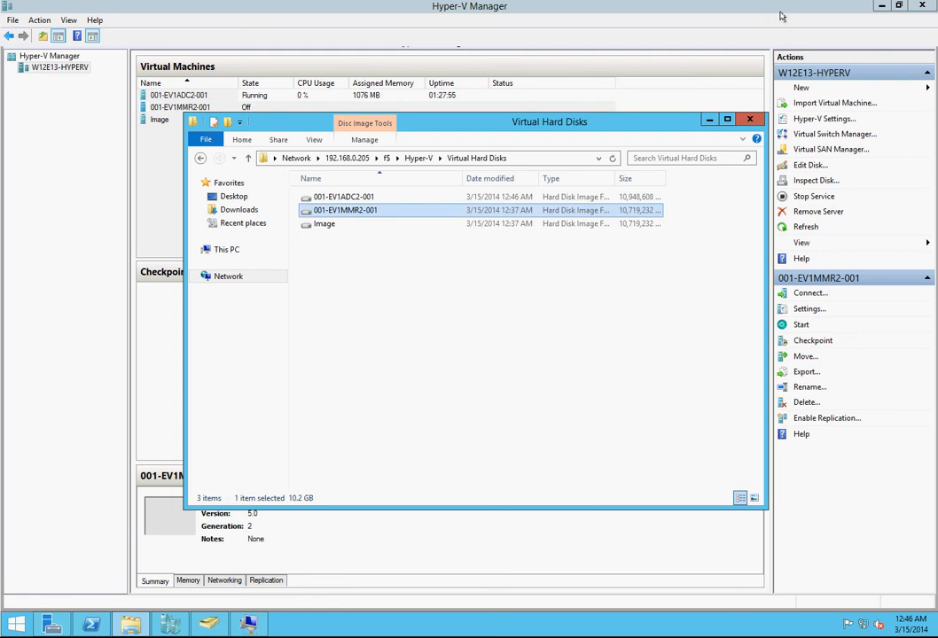
{"action": "left_click", "coordinate": [709, 119]}
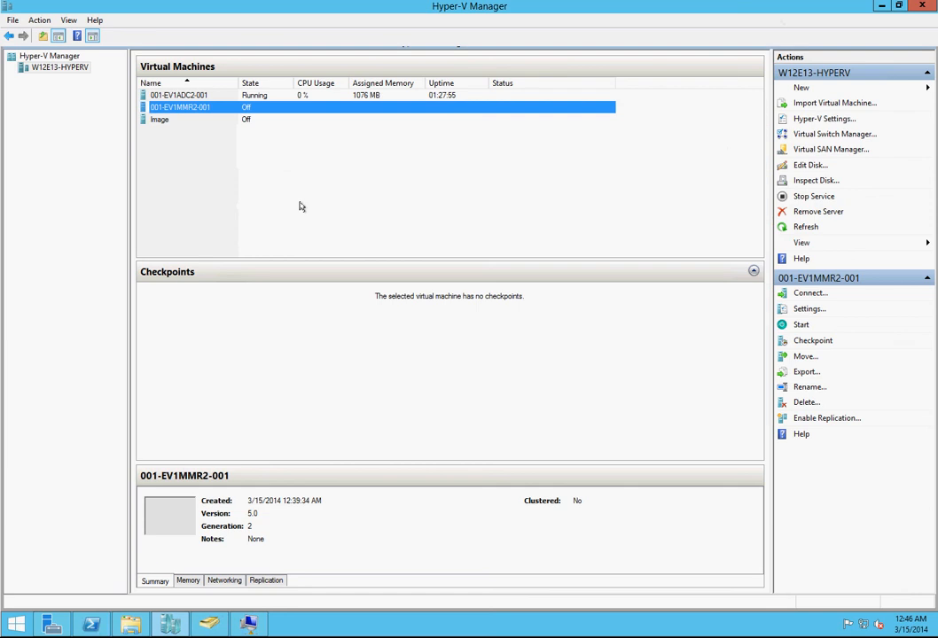
Step: In the settings of 001-EV1MMR2-001, add another SCSI controller with a hard drive on it
{"action": "left_click", "coordinate": [808, 309]}
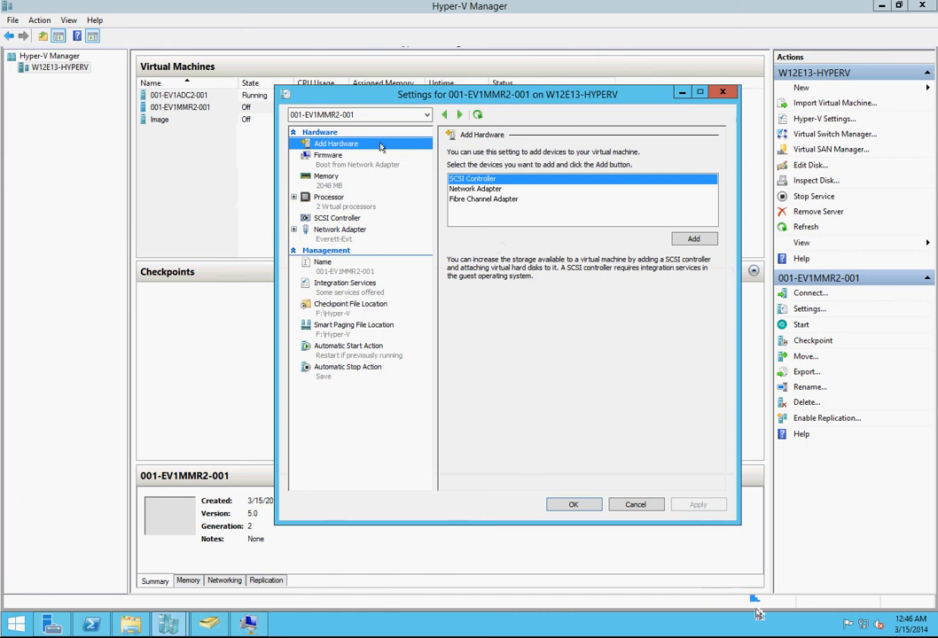
{"action": "left_click", "coordinate": [705, 240]}
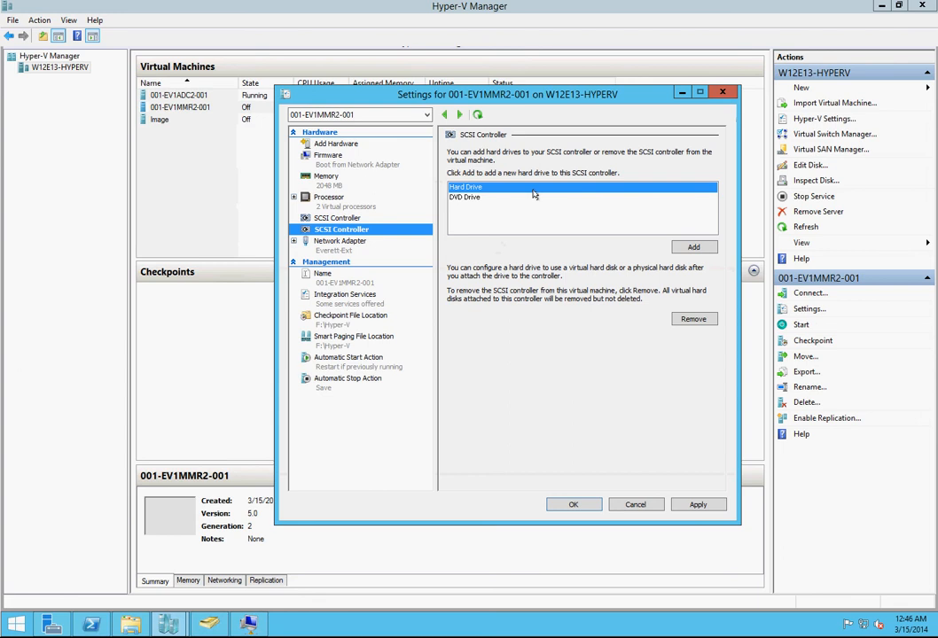
{"action": "left_click", "coordinate": [703, 247]}
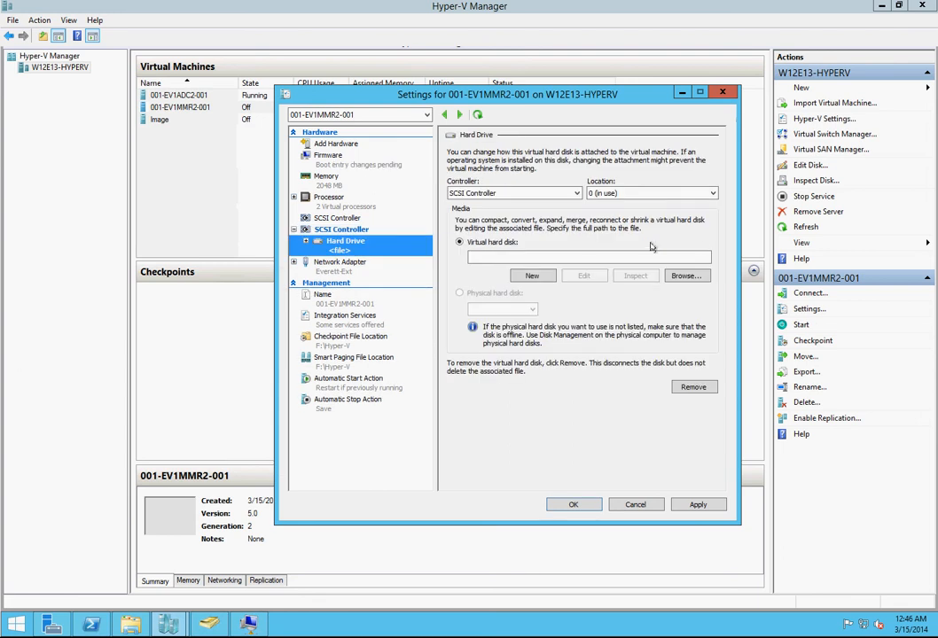
Step: Attach 001-ev1mmr2-001.vhdx from F:\hyper-v\virtual hard disks as the new drive's virtual hard disk and save the settings
{"action": "left_click", "coordinate": [687, 277]}
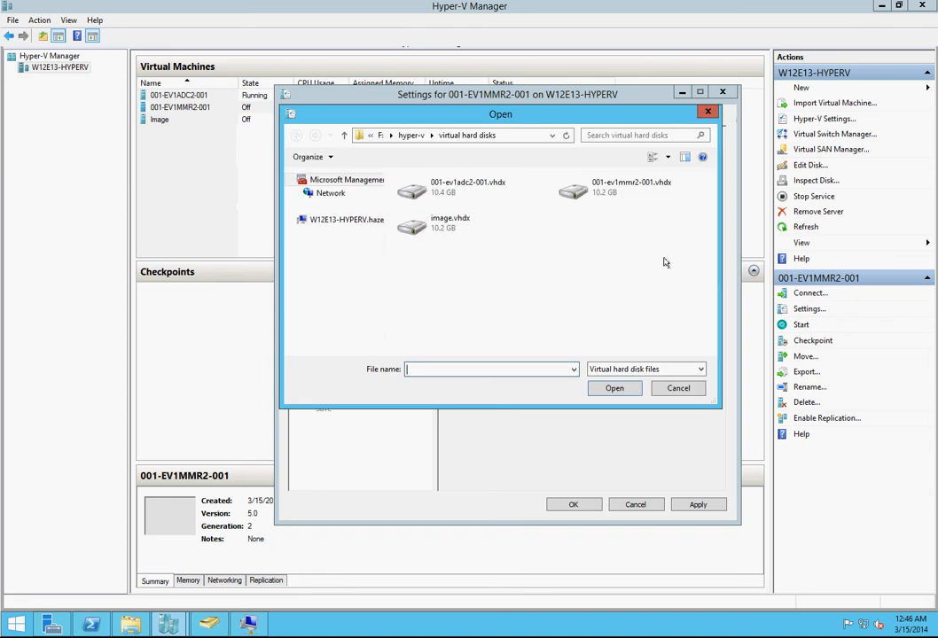
{"action": "left_click", "coordinate": [578, 185]}
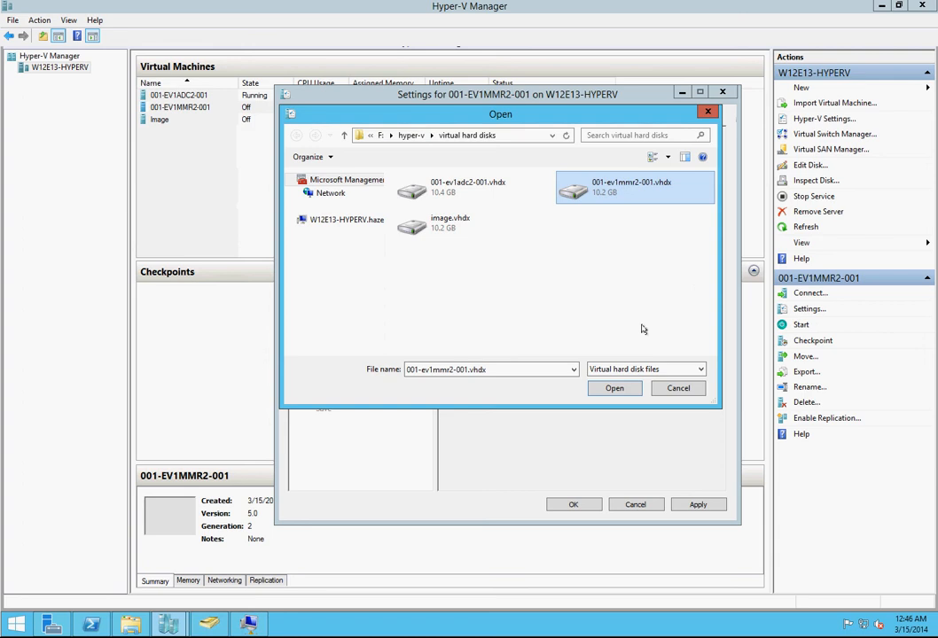
{"action": "left_click", "coordinate": [617, 390]}
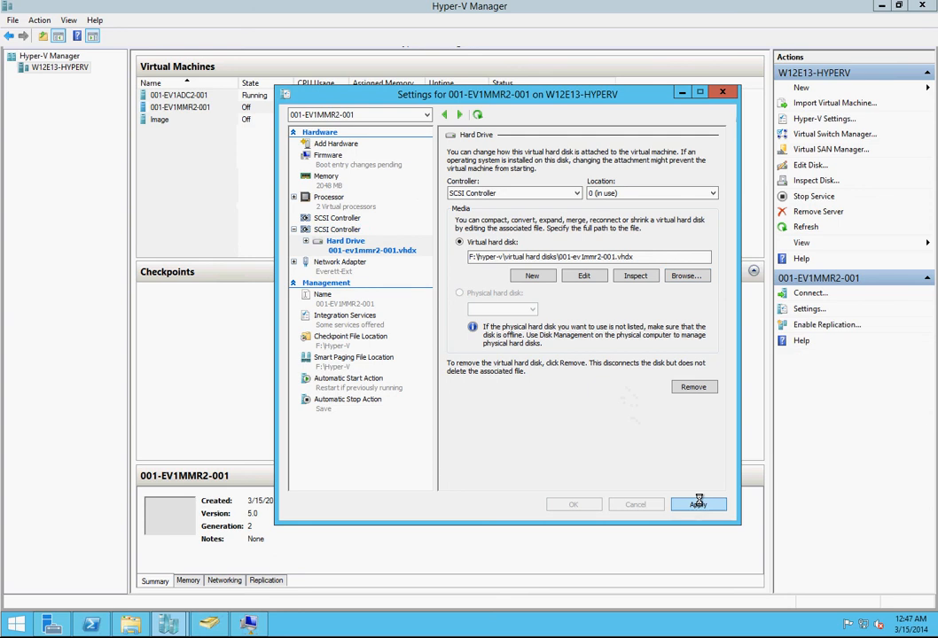
{"action": "left_click", "coordinate": [699, 505]}
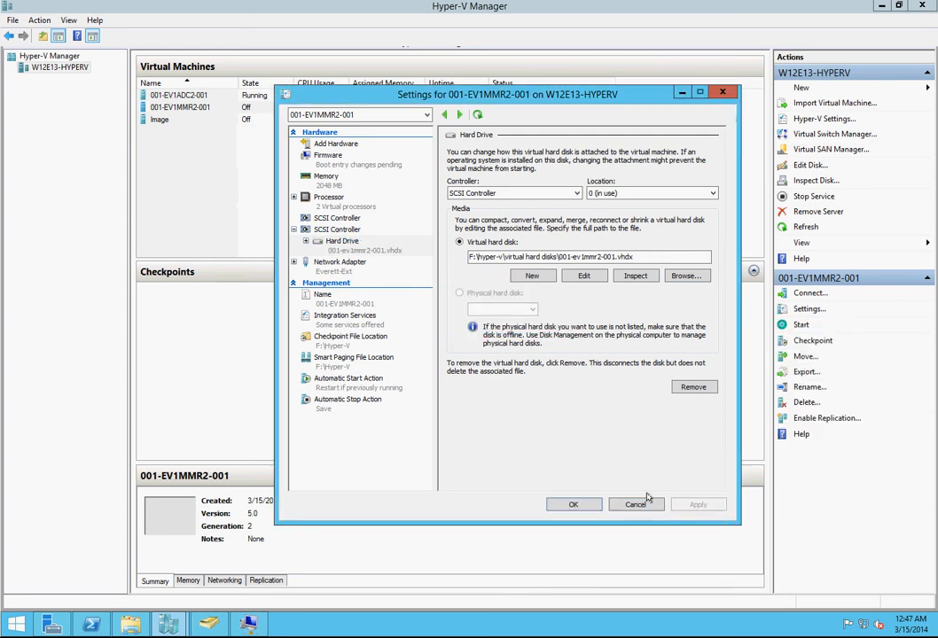
{"action": "left_click", "coordinate": [575, 504]}
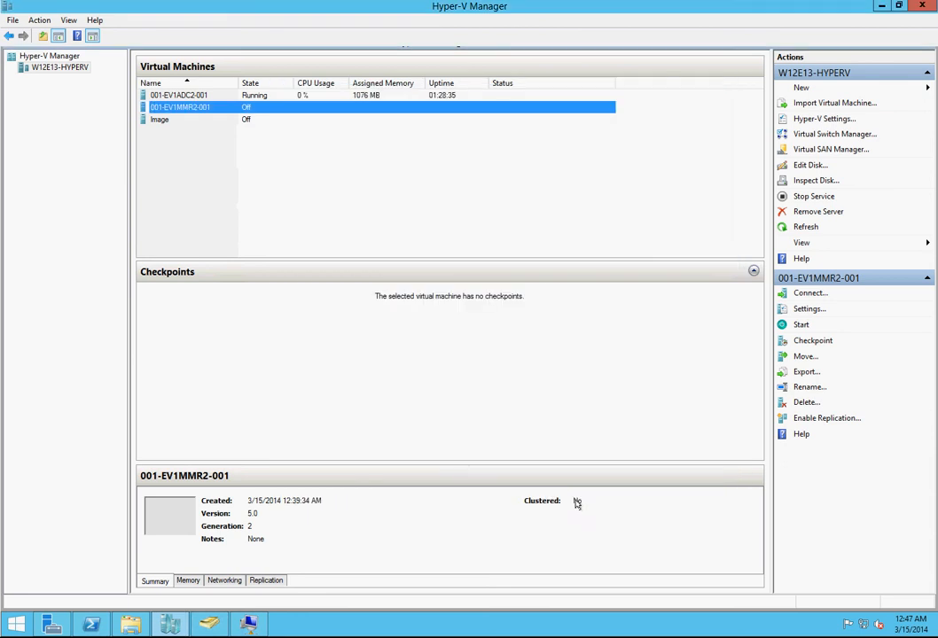
Step: Open a console connection to 001-EV1MMR2-001 and start the virtual machine
{"action": "left_click", "coordinate": [808, 293]}
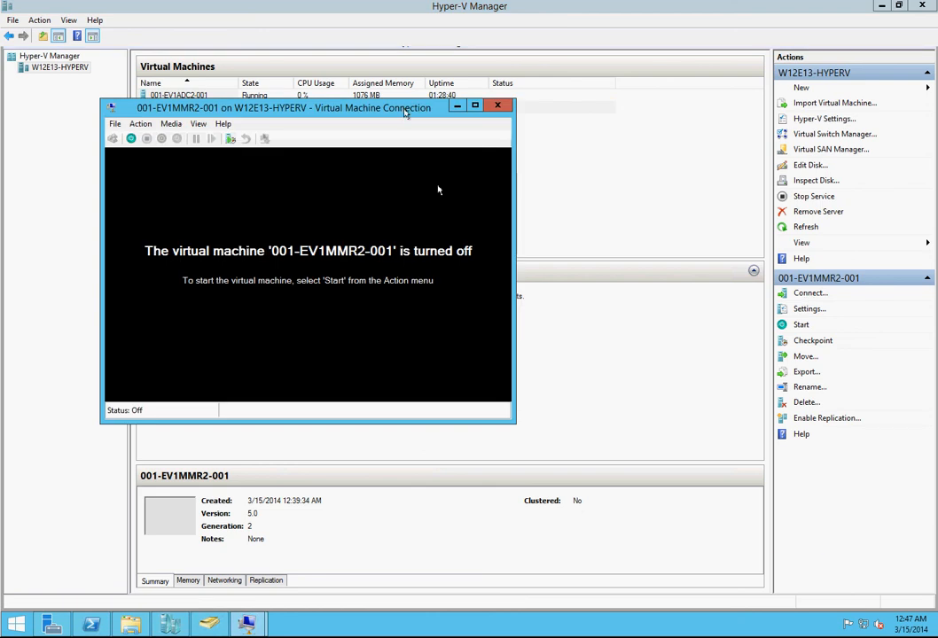
{"action": "left_click_drag", "start_coordinate": [403, 110], "coordinate": [300, 9]}
{"action": "left_click", "coordinate": [26, 34]}
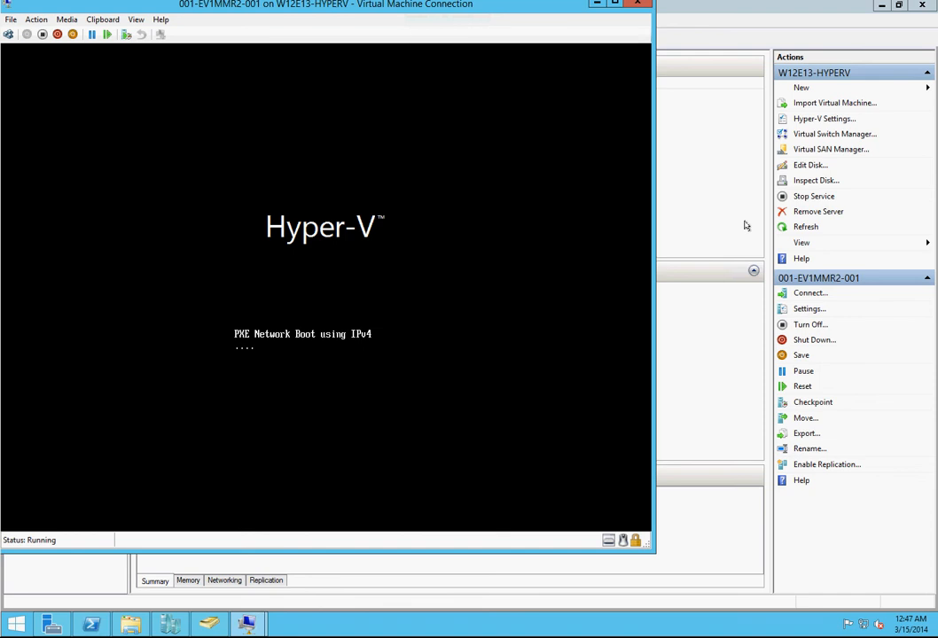
Step: Check the SCSI controller and the firmware boot order in the settings of 001-EV1MMR2-001
{"action": "left_click", "coordinate": [812, 312]}
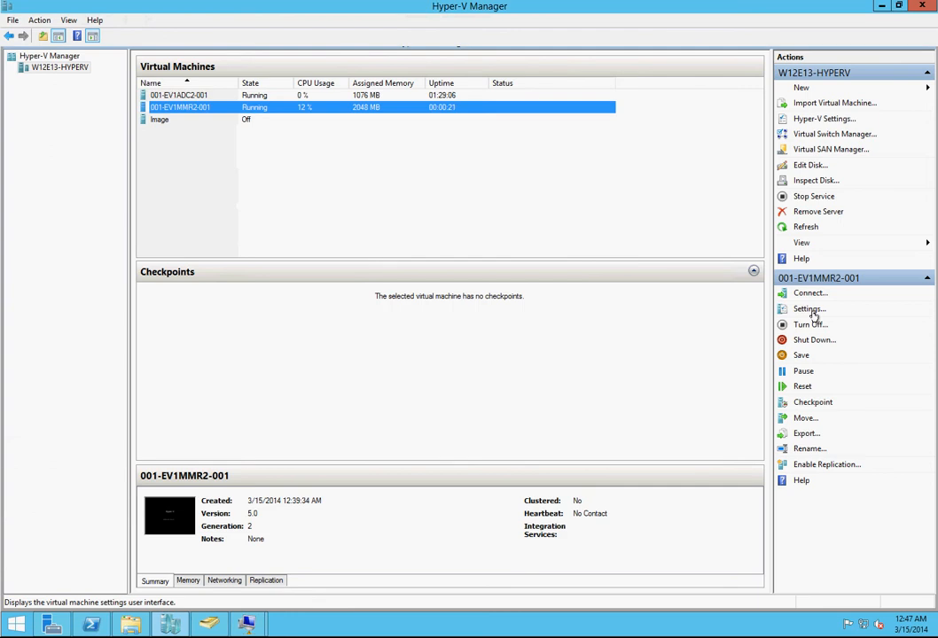
{"action": "left_click", "coordinate": [812, 311]}
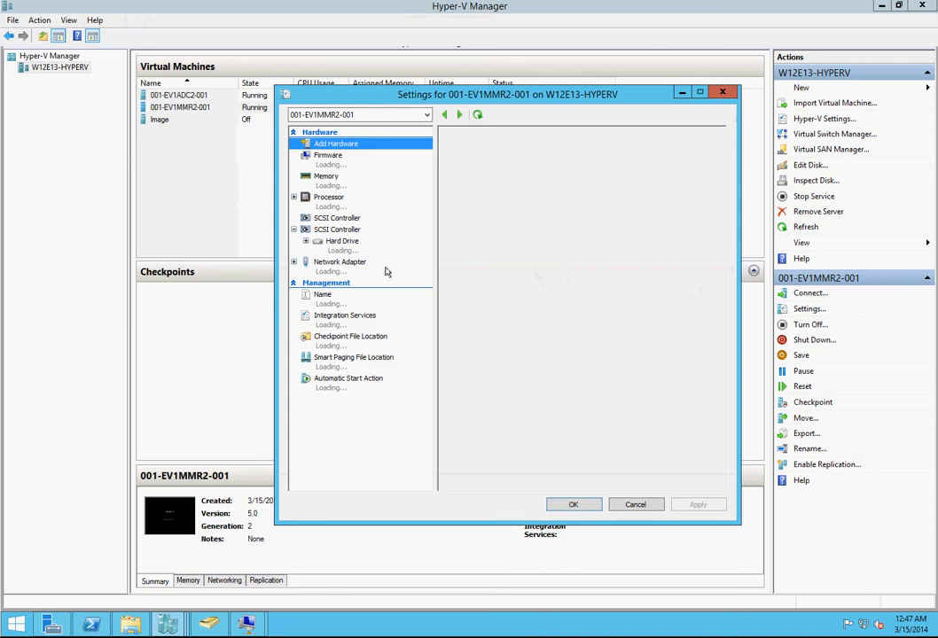
{"action": "left_click", "coordinate": [350, 222]}
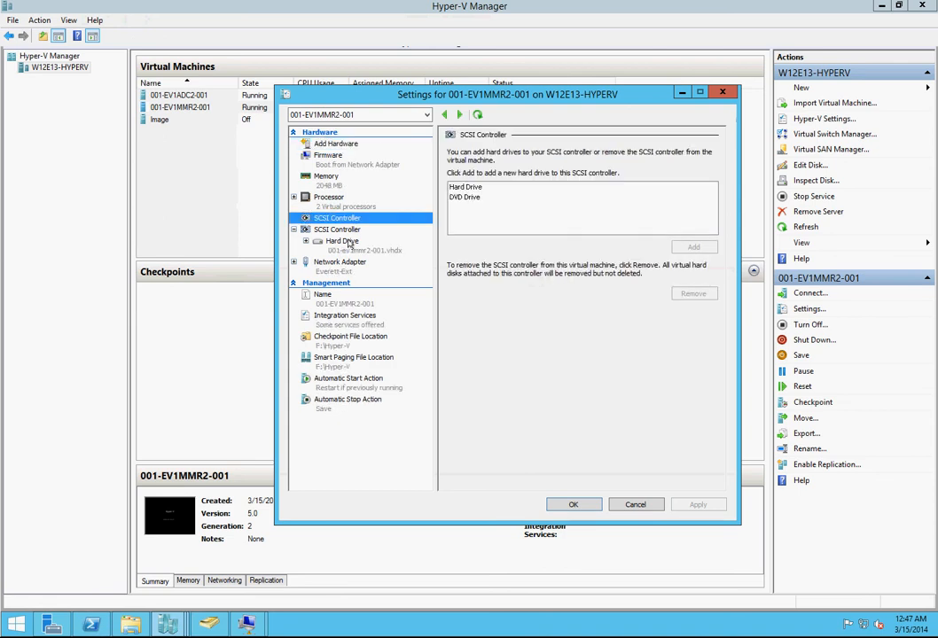
{"action": "left_click", "coordinate": [351, 165]}
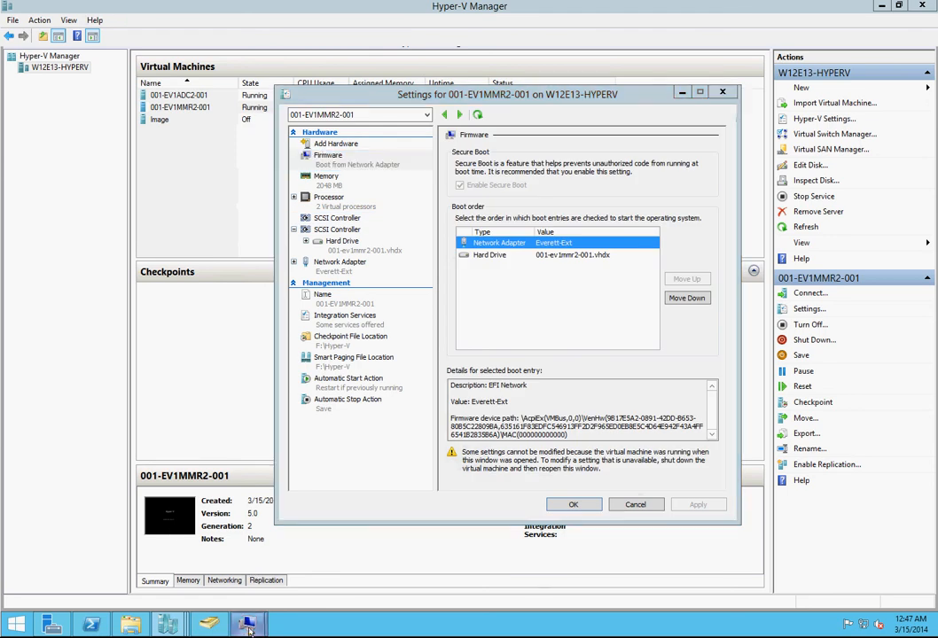
Step: Return to the console of 001-EV1MMR2-001 and turn the virtual machine off
{"action": "mouse_move", "coordinate": [257, 625]}
{"action": "left_click", "coordinate": [314, 554]}
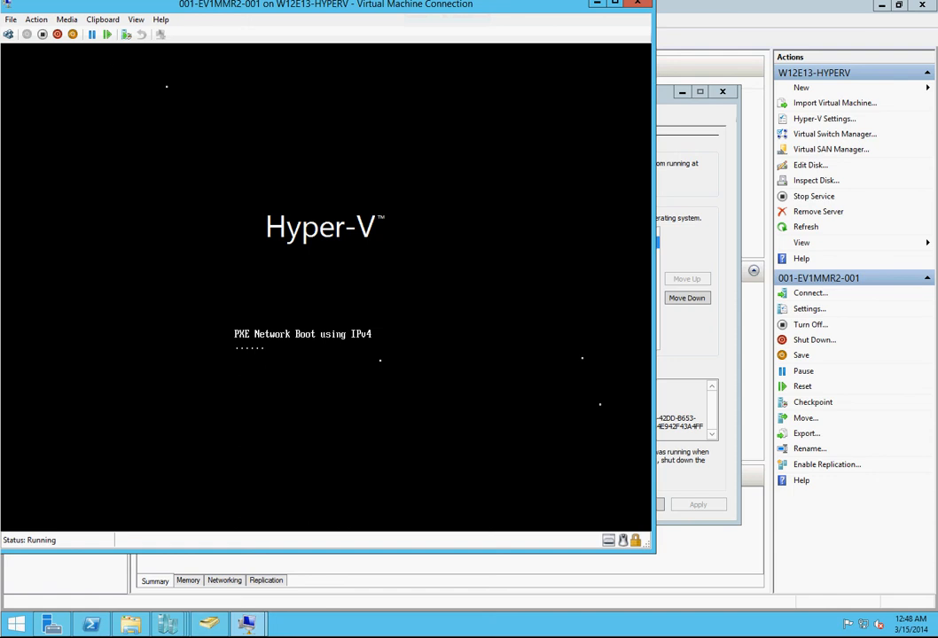
{"action": "left_click", "coordinate": [41, 35]}
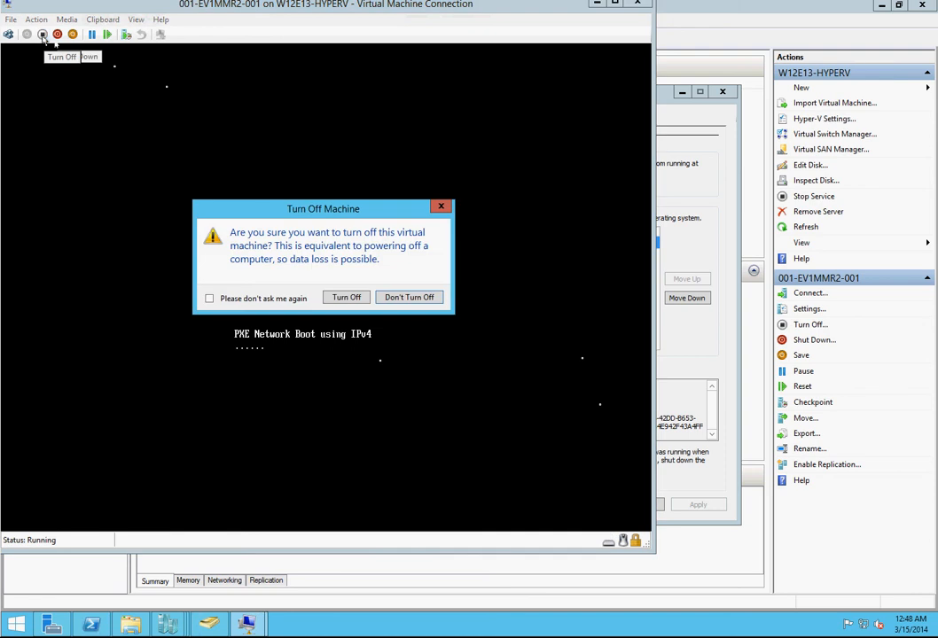
{"action": "left_click", "coordinate": [354, 298]}
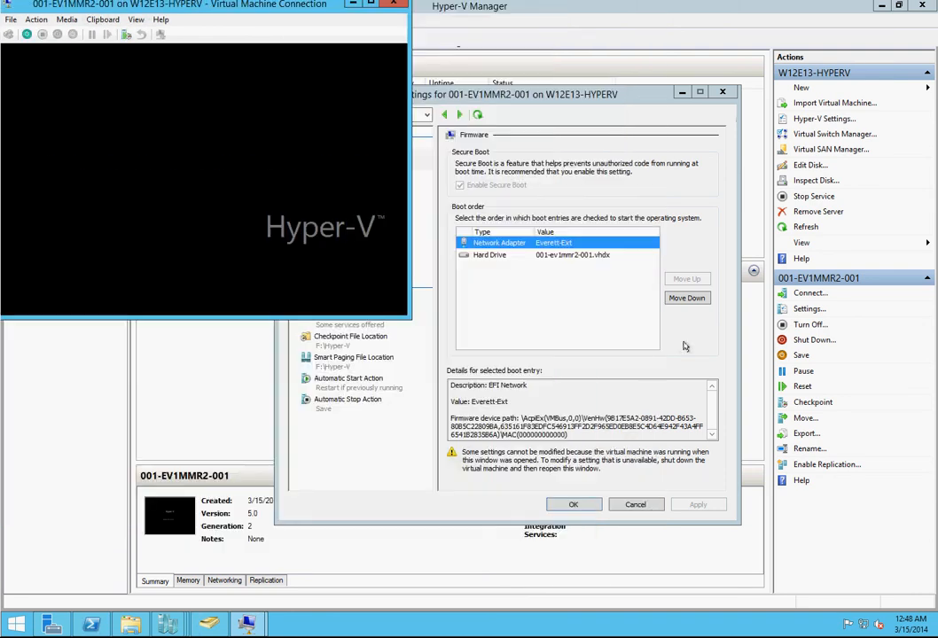
Step: Move the hard drive 001-ev1mmr2-001.vhdx above the network adapter in the firmware boot order and save the settings
{"action": "left_click", "coordinate": [685, 347]}
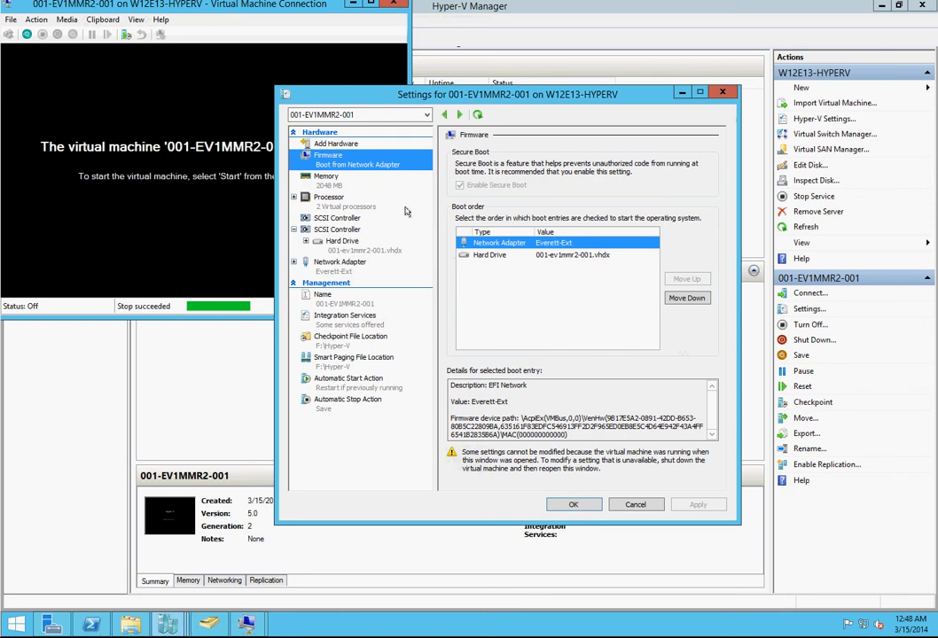
{"action": "left_click", "coordinate": [483, 255]}
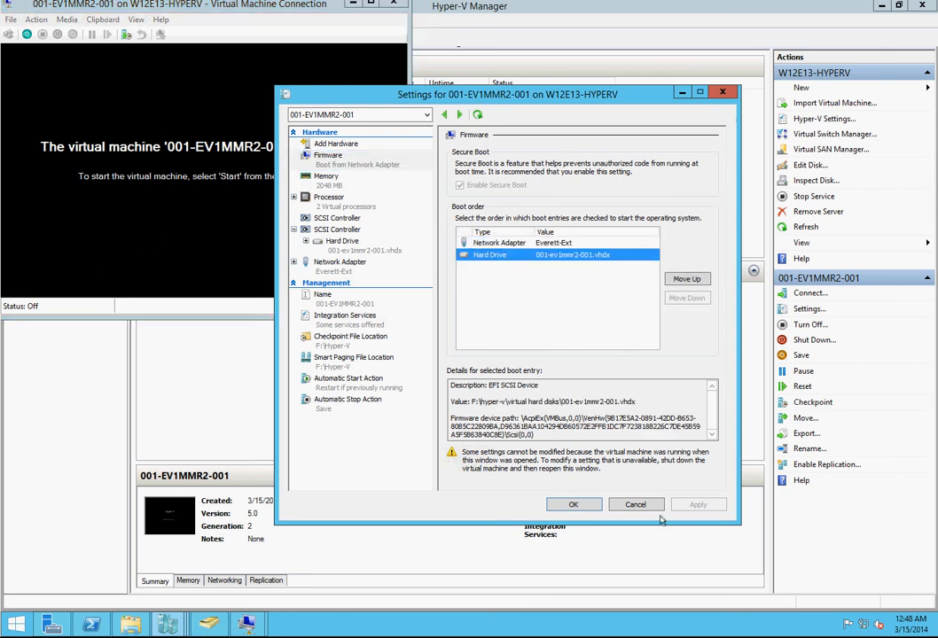
{"action": "left_click", "coordinate": [676, 279]}
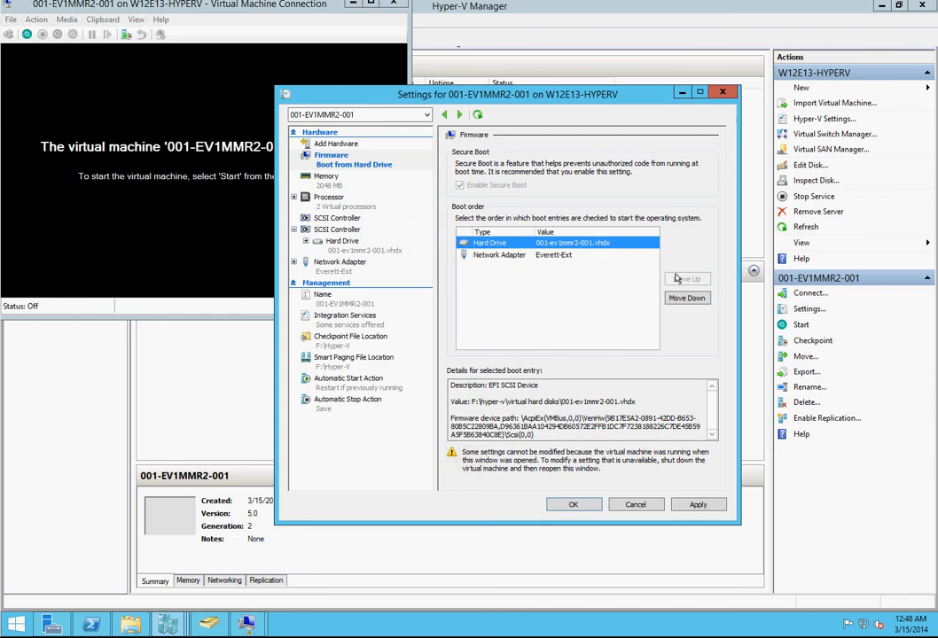
{"action": "left_click", "coordinate": [698, 505]}
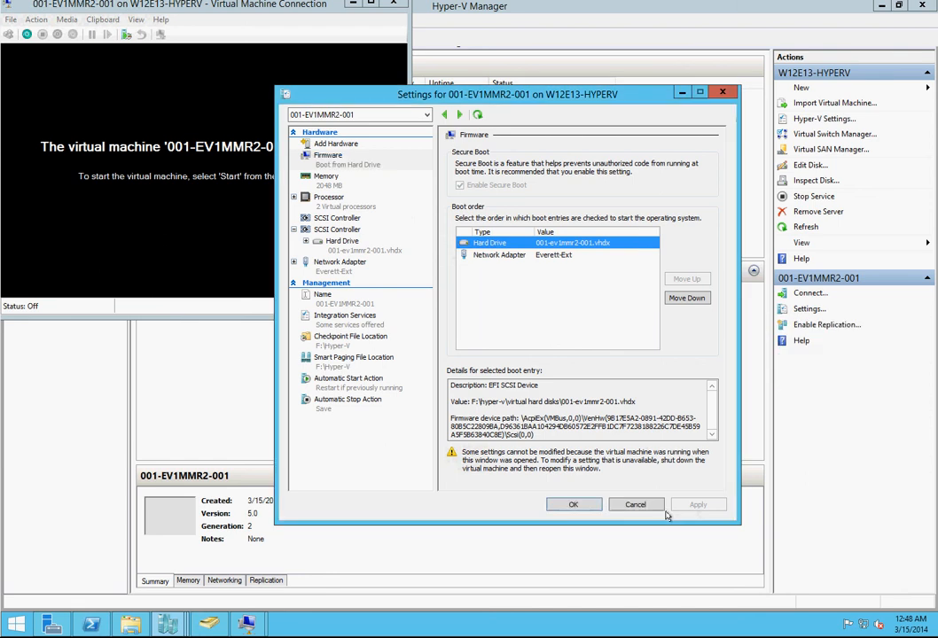
{"action": "left_click", "coordinate": [585, 505]}
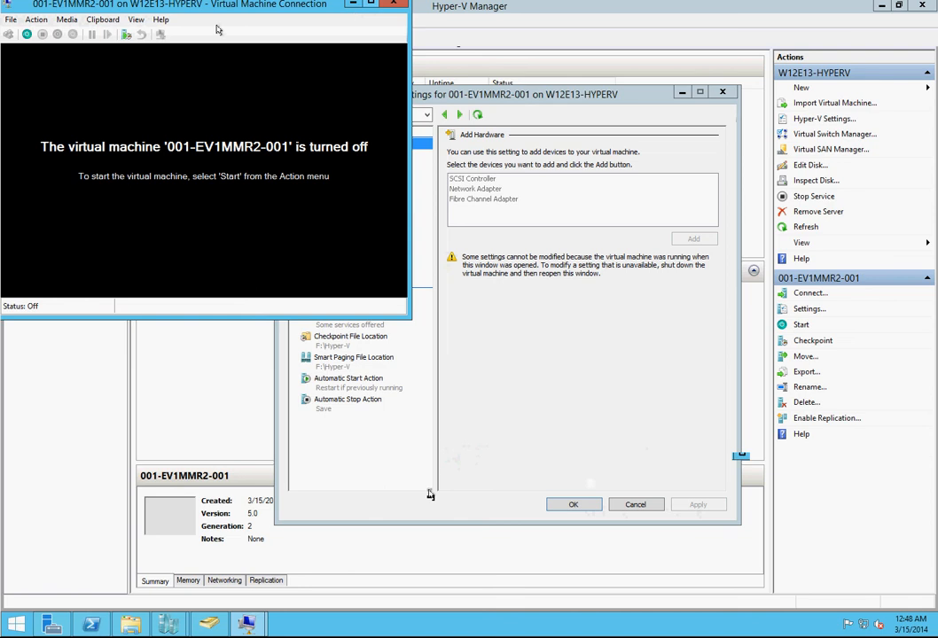
Step: Start 001-EV1MMR2-001 again and accept the default regional settings and the license terms in Windows setup
{"action": "left_click", "coordinate": [27, 36]}
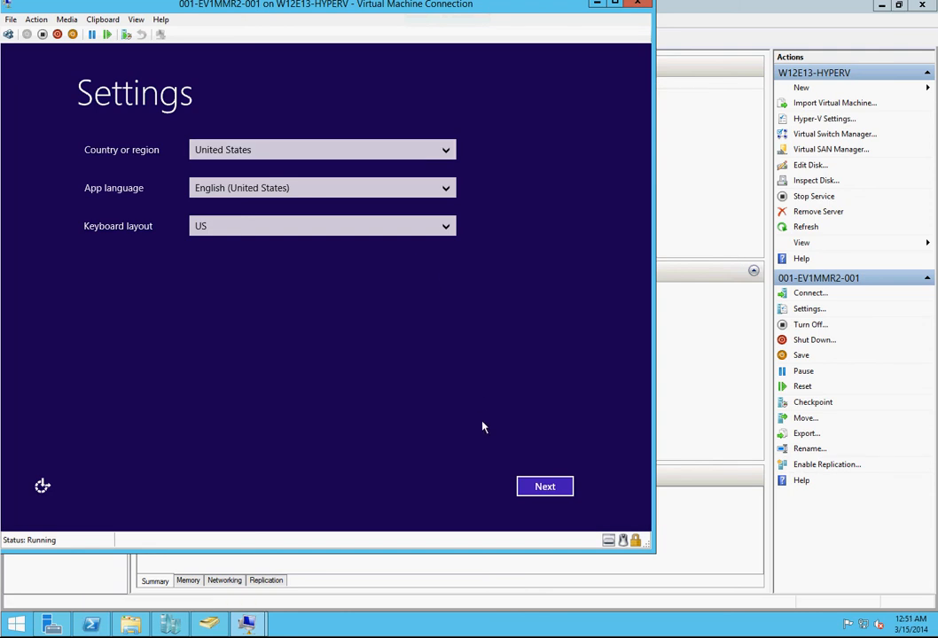
{"action": "left_click", "coordinate": [556, 493]}
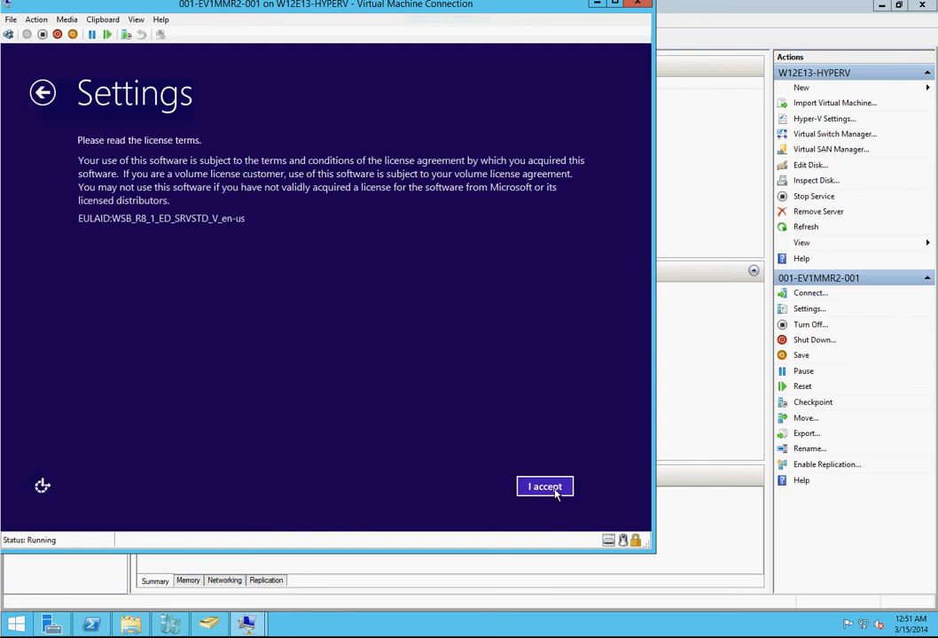
{"action": "left_click", "coordinate": [545, 487]}
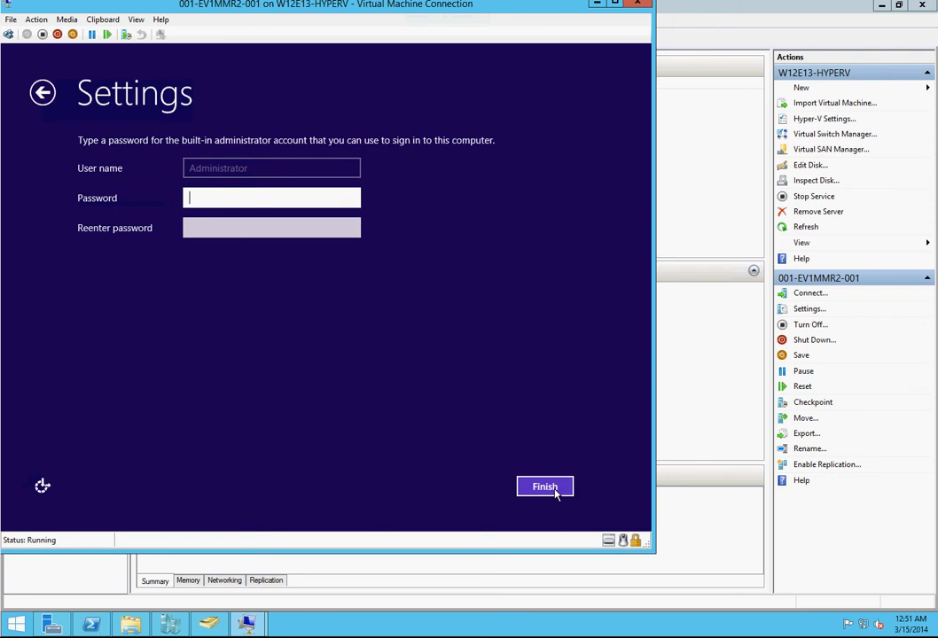
Step: Enter and re-enter the password for the built-in Administrator account and finish Windows setup
{"action": "type", "text": "••••"}
{"action": "key", "text": "BackSpace"}
{"action": "key", "text": "BackSpace"}
{"action": "key", "text": "BackSpace"}
{"action": "key", "text": "BackSpace"}
{"action": "type", "text": "••••••••"}
{"action": "key", "text": "Tab"}
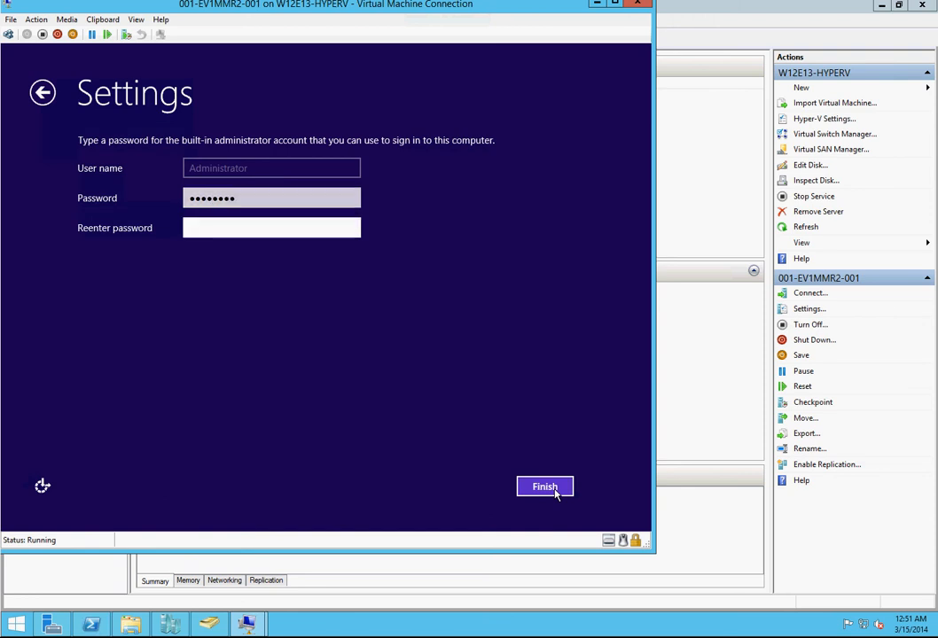
{"action": "type", "text": "••••••••"}
{"action": "left_click", "coordinate": [545, 486]}
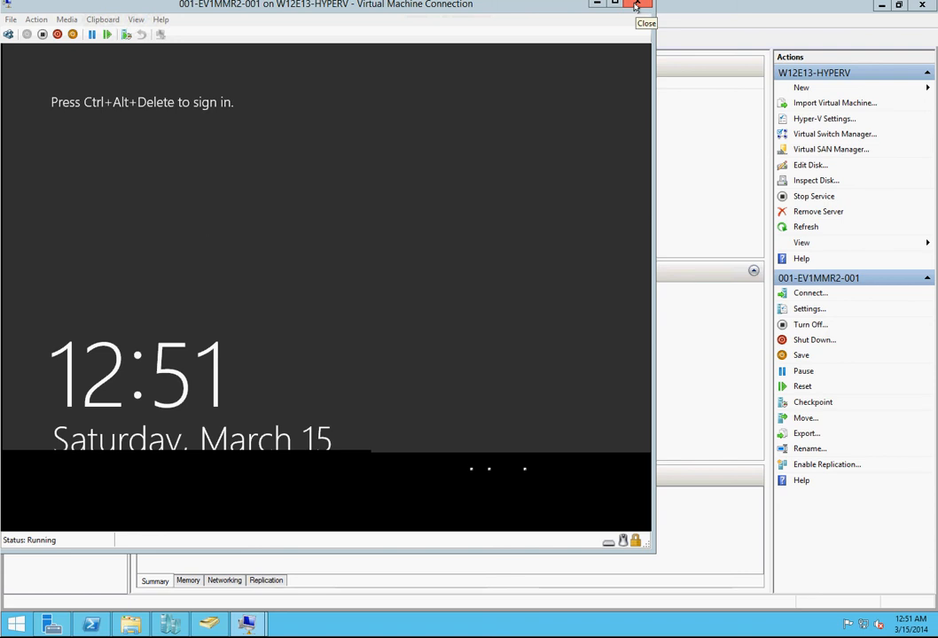
Step: Close the virtual machine's console and look up the IP address of 001-EV1MMR2-001 in its networking details
{"action": "left_click", "coordinate": [636, 8]}
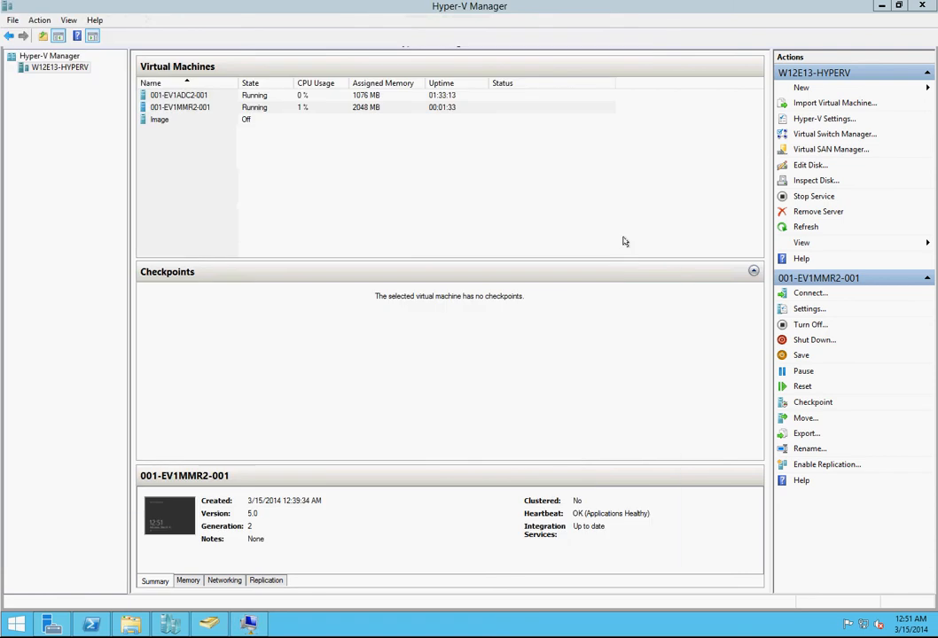
{"action": "left_click", "coordinate": [222, 581]}
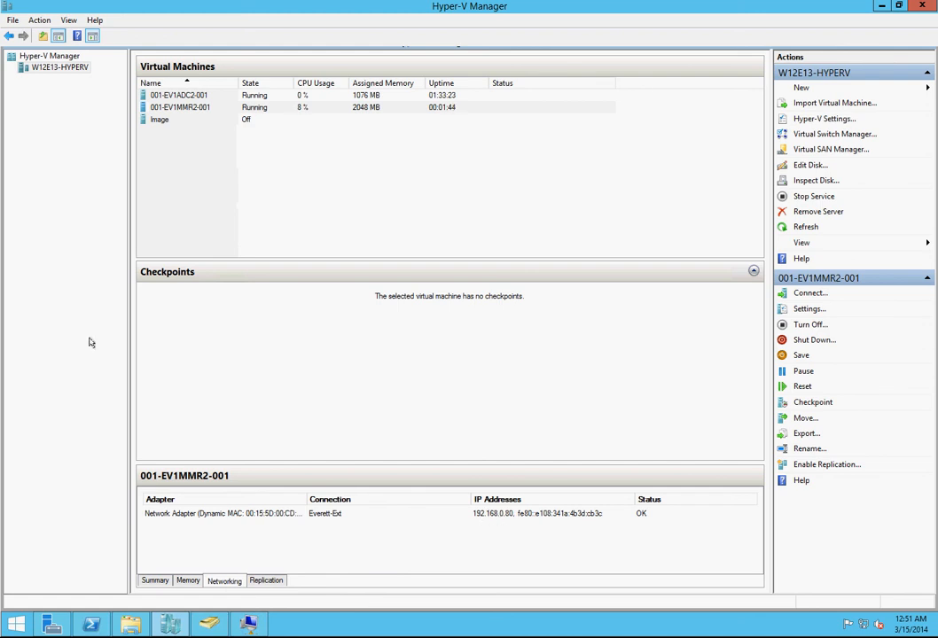
Step: In the remote desktop manager, begin a new server entry in the Virtual Servers group with server name 192.168.0.80
{"action": "right_click", "coordinate": [0, 260]}
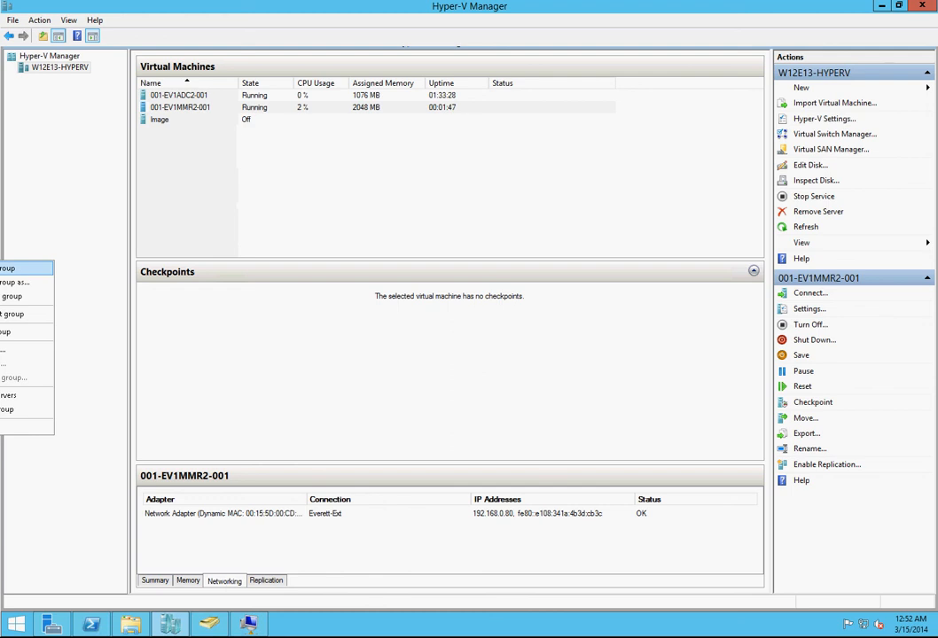
{"action": "left_click", "coordinate": [0, 258]}
{"action": "right_click", "coordinate": [0, 258]}
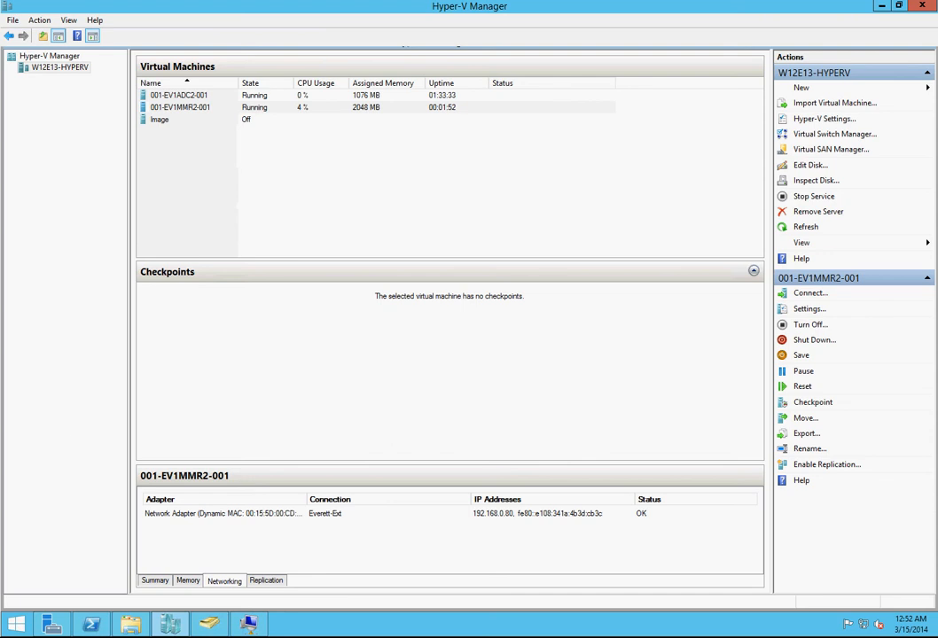
{"action": "right_click", "coordinate": [0, 259]}
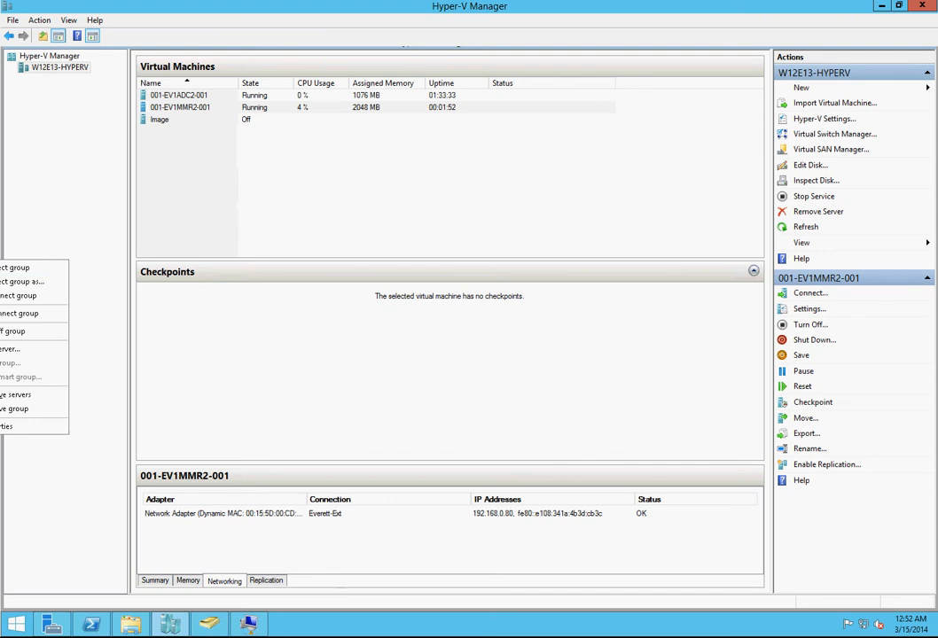
{"action": "left_click", "coordinate": [9, 350]}
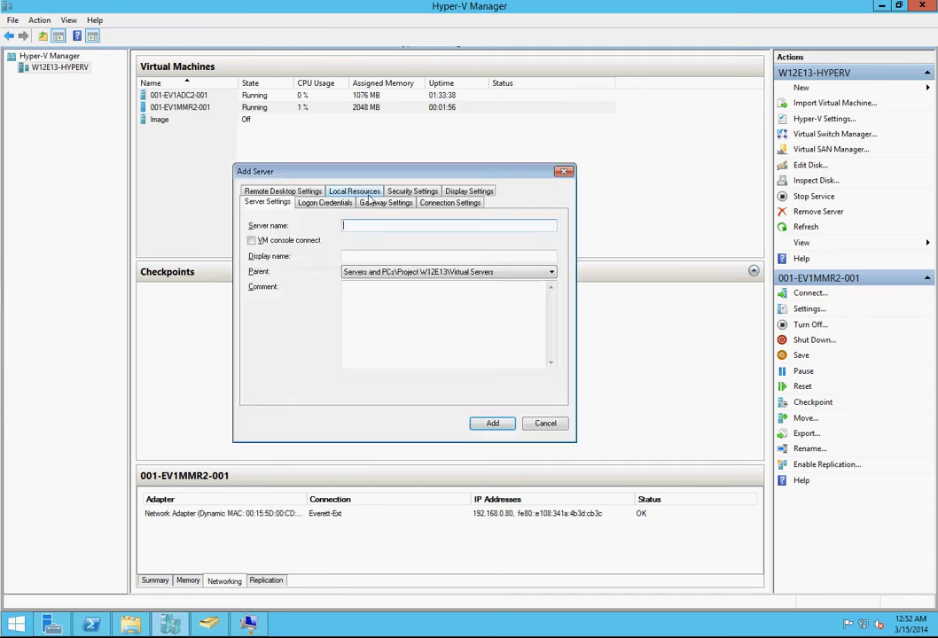
{"action": "left_click_drag", "start_coordinate": [394, 174], "coordinate": [298, 206]}
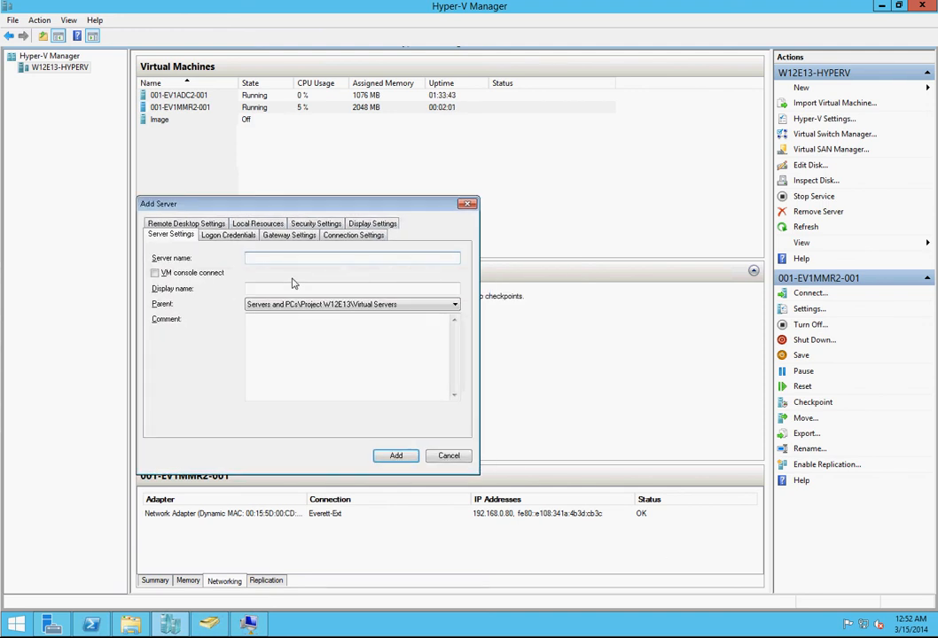
{"action": "type", "text": "192.168.0.80"}
Step: Set the new server entry's display name to 001-EV1MMR2-001 and add it to the group
{"action": "key", "text": "Tab"}
{"action": "key", "text": "Tab"}
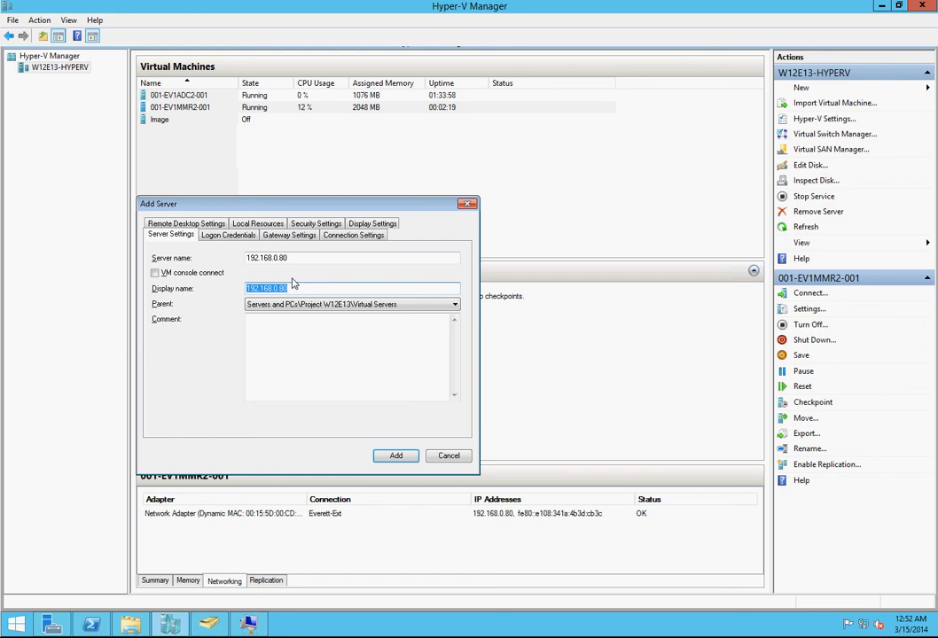
{"action": "type", "text": "001-EV1MMR2-001"}
{"action": "left_click", "coordinate": [406, 457]}
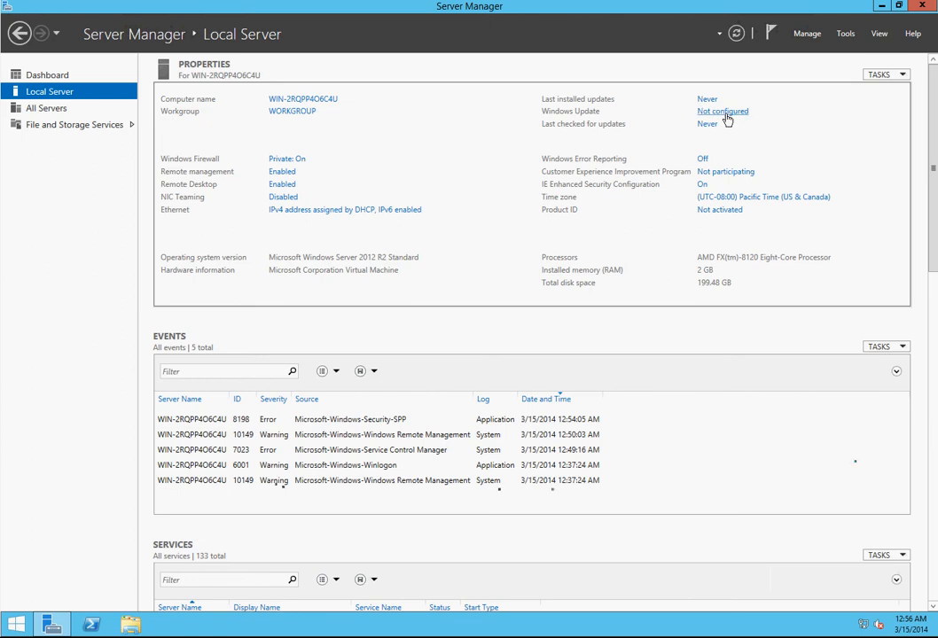
Step: Turn on automatic updates for the new server in Windows Update, let it check for updates and close the window
{"action": "left_click", "coordinate": [725, 113]}
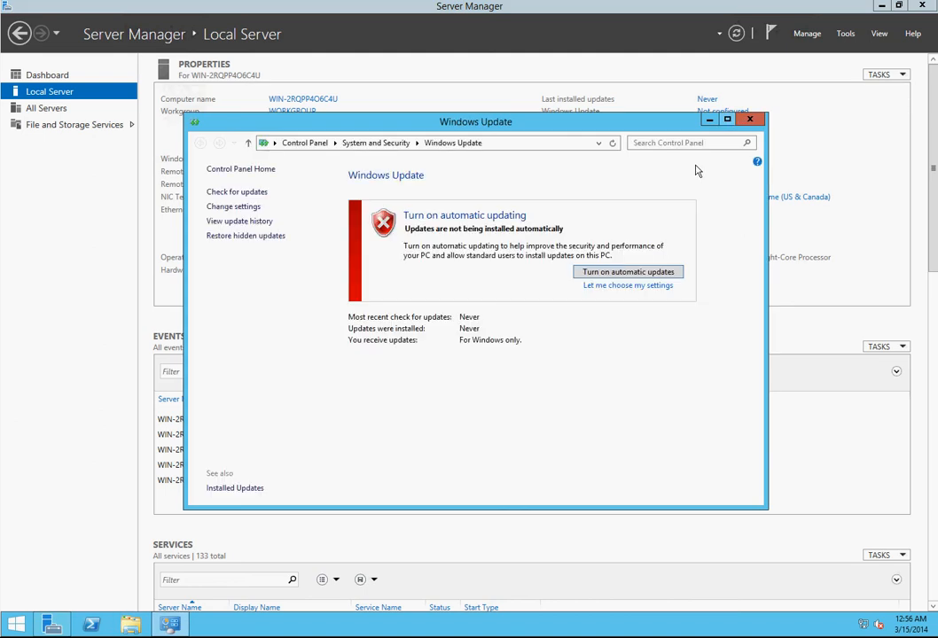
{"action": "left_click", "coordinate": [649, 273]}
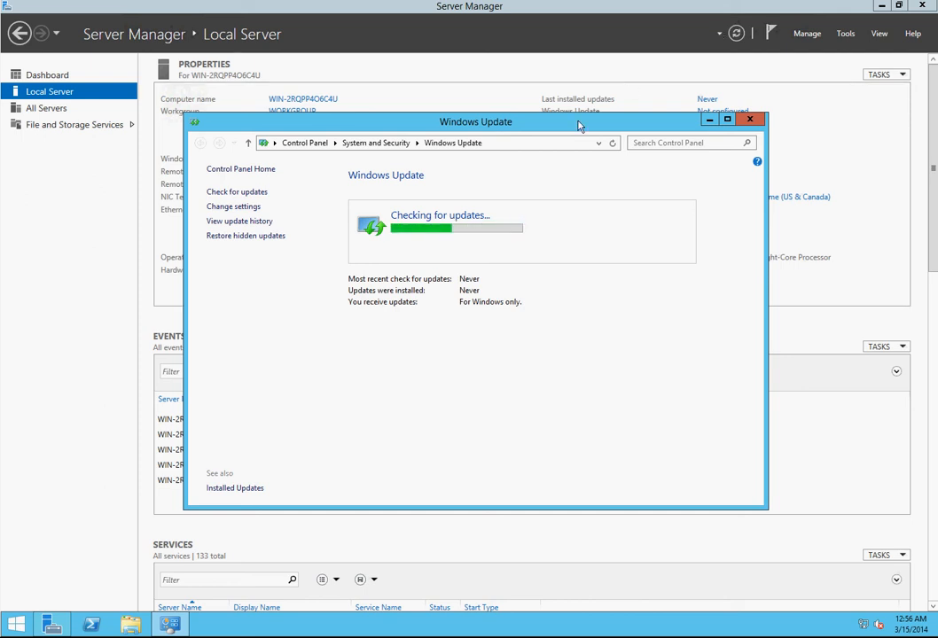
{"action": "left_click_drag", "start_coordinate": [681, 237], "coordinate": [681, 238]}
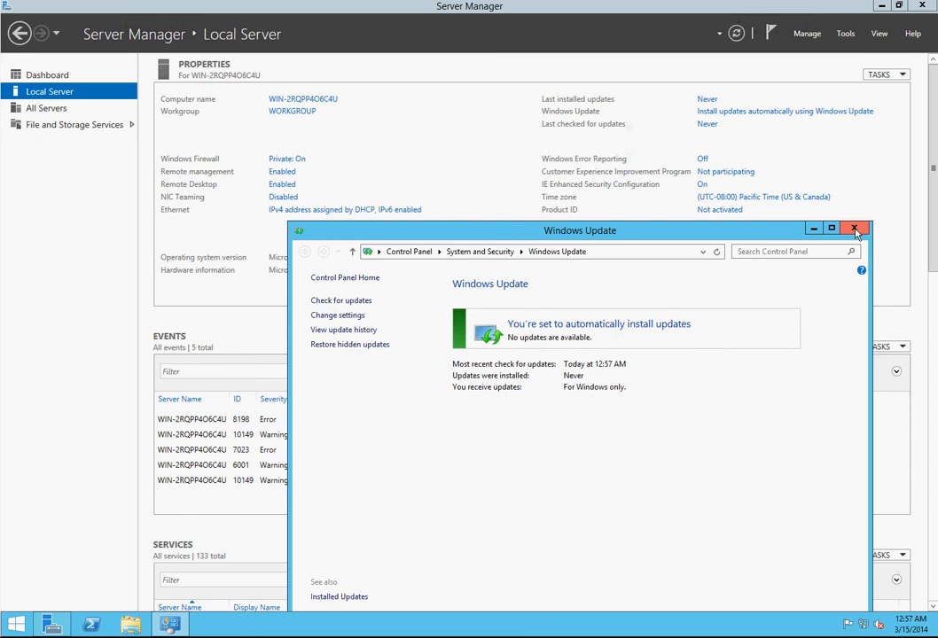
{"action": "left_click", "coordinate": [855, 230]}
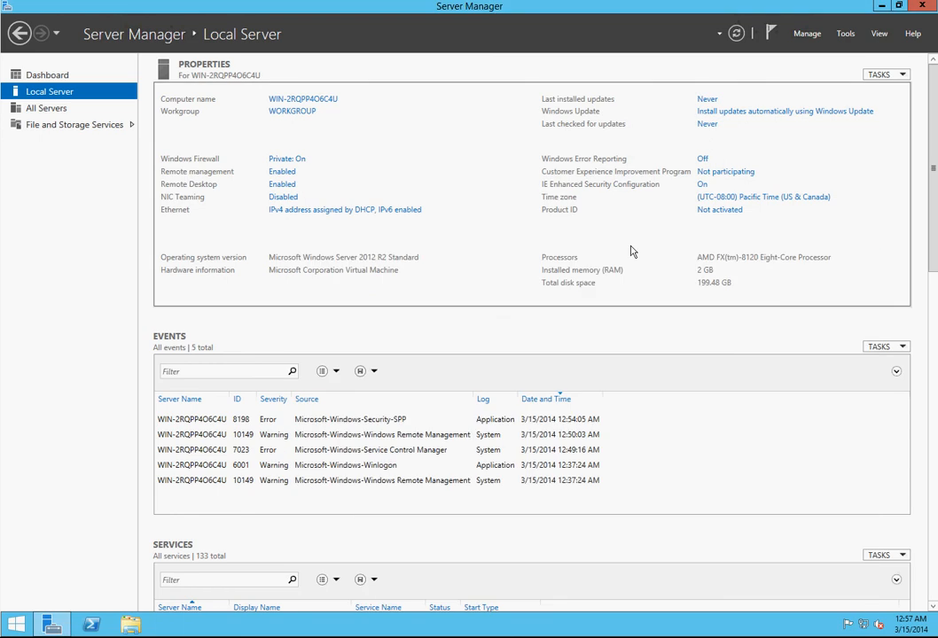
Step: Disable Internet Protocol Version 6 (TCP/IPv6) on the new server's Ethernet connection and close the network connections window
{"action": "left_click", "coordinate": [364, 213]}
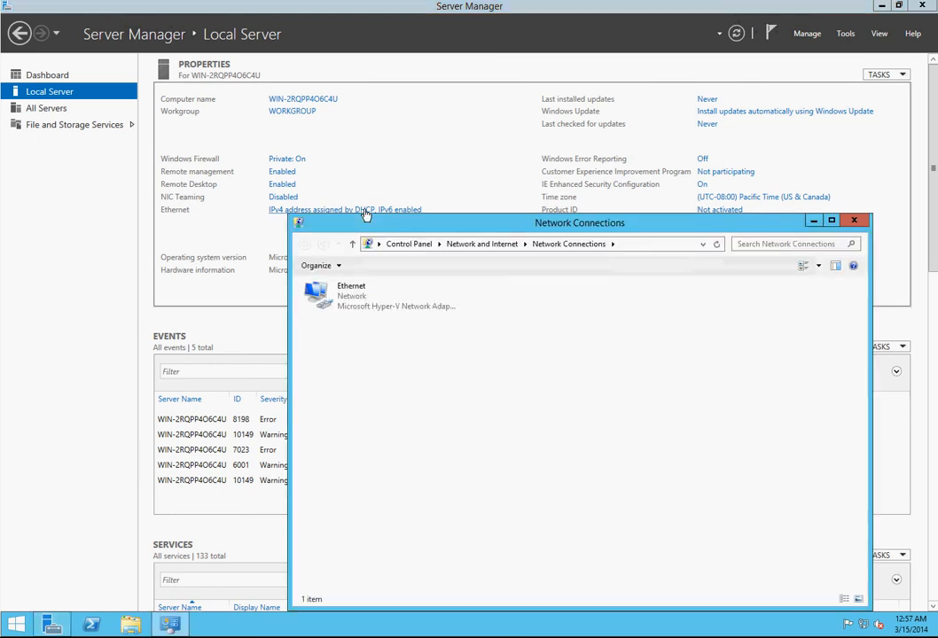
{"action": "left_click", "coordinate": [363, 299]}
{"action": "right_click", "coordinate": [364, 299]}
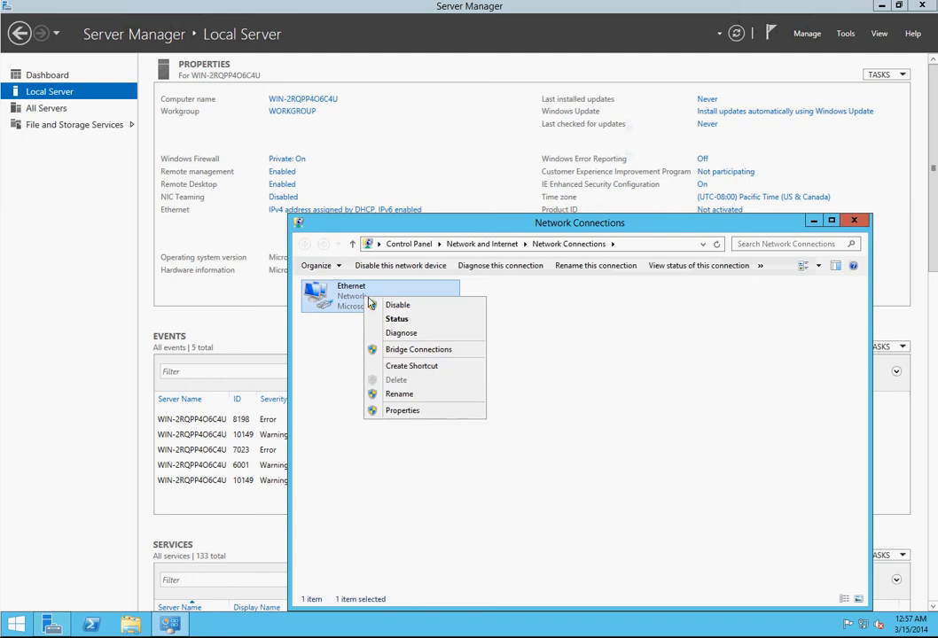
{"action": "left_click", "coordinate": [404, 411]}
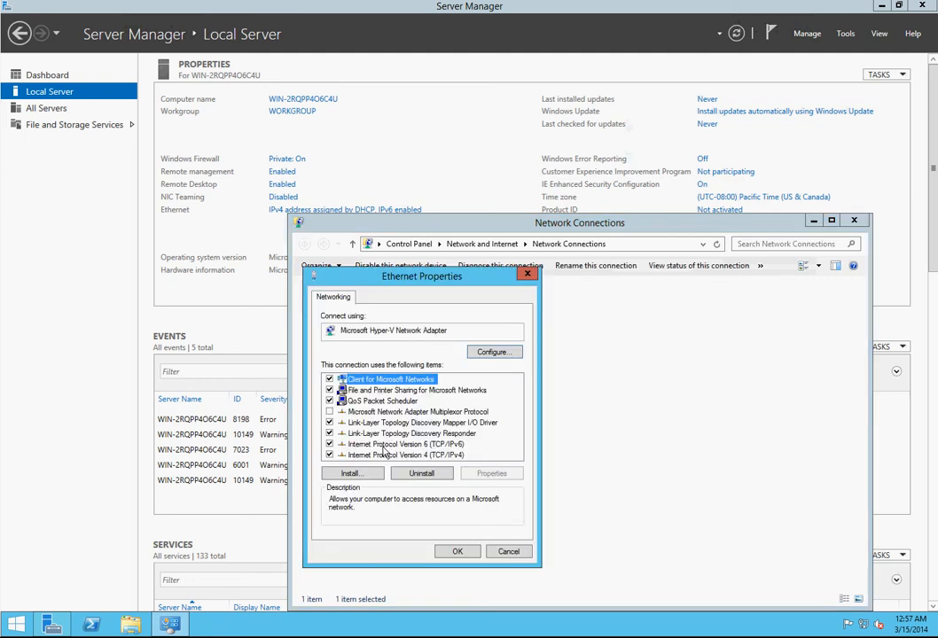
{"action": "left_click", "coordinate": [329, 444]}
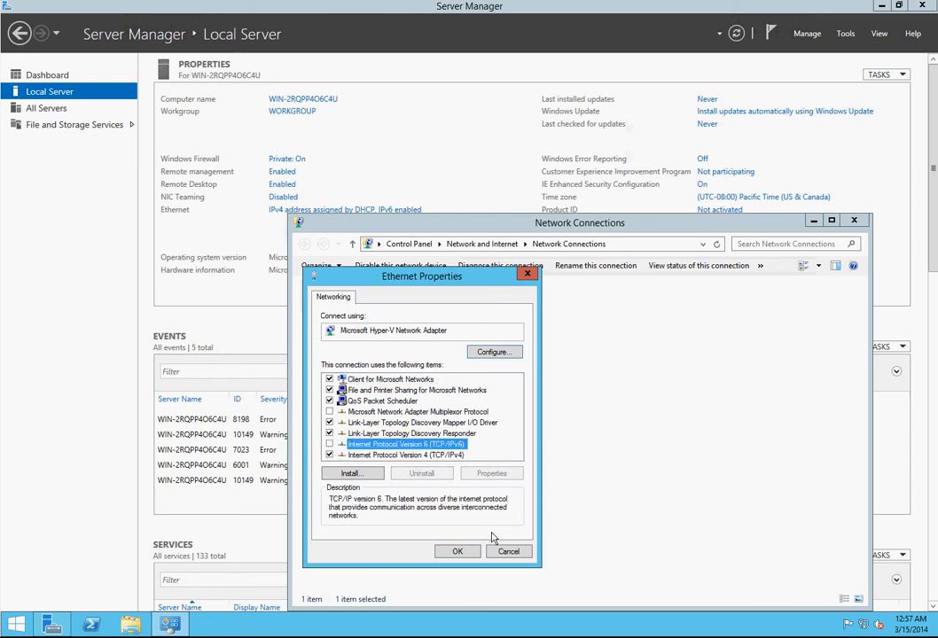
{"action": "left_click", "coordinate": [459, 556]}
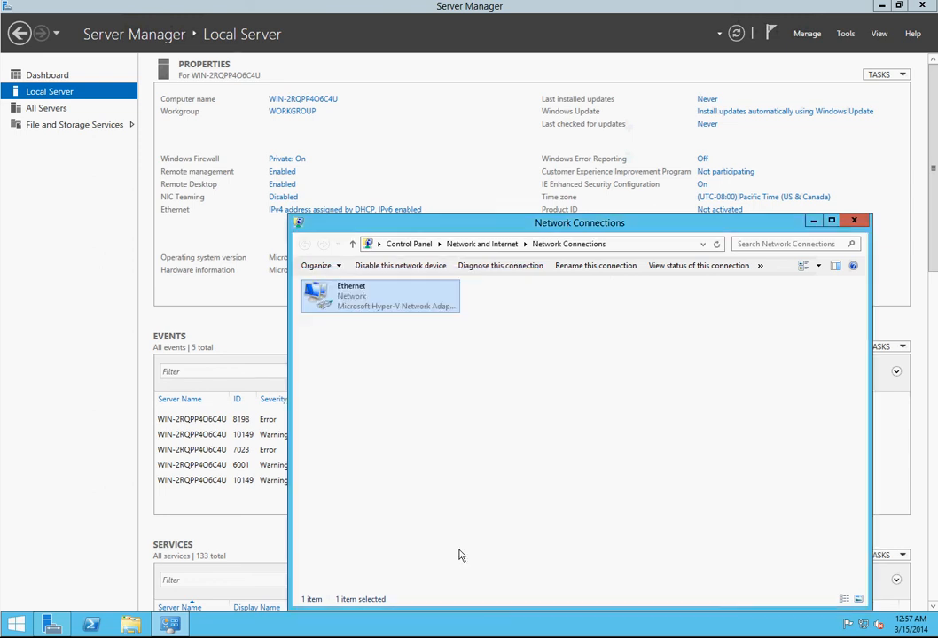
{"action": "left_click", "coordinate": [858, 224]}
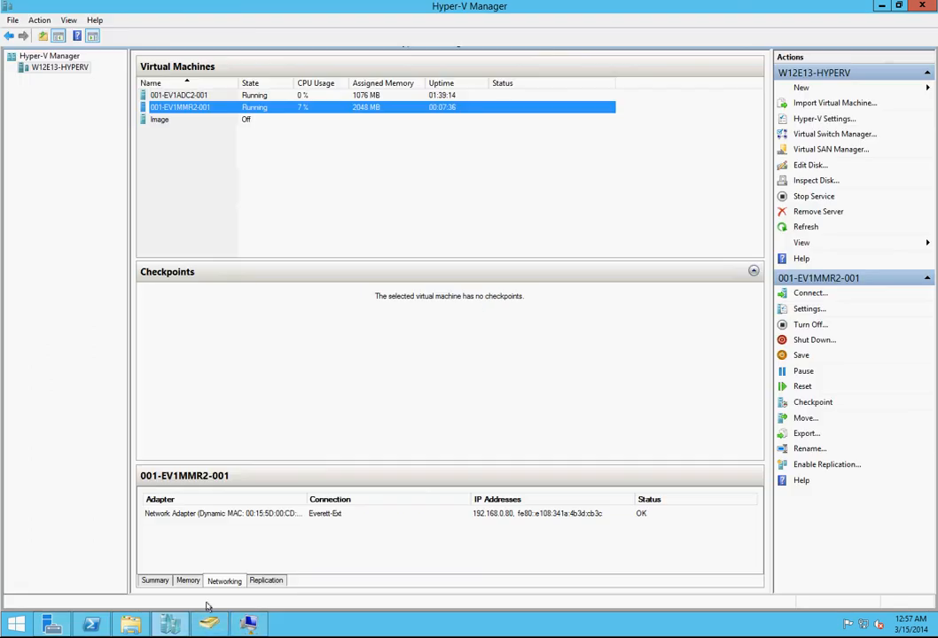
Step: Start two copies of the Image virtual hard disk within the Virtual Hard Disks folder and return to Hyper-V Manager
{"action": "left_click", "coordinate": [130, 625]}
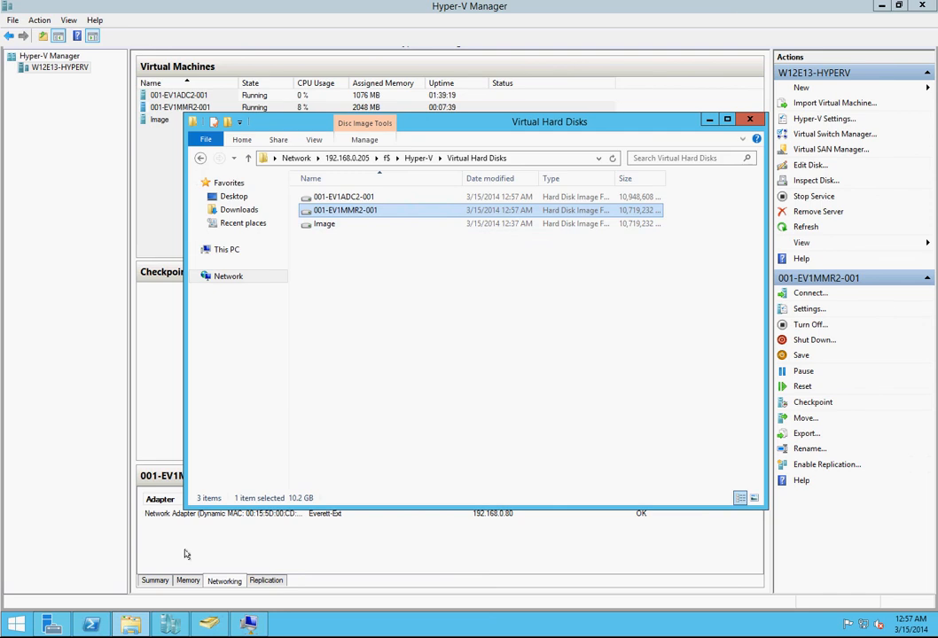
{"action": "left_click", "coordinate": [324, 225]}
{"action": "right_click", "coordinate": [325, 227]}
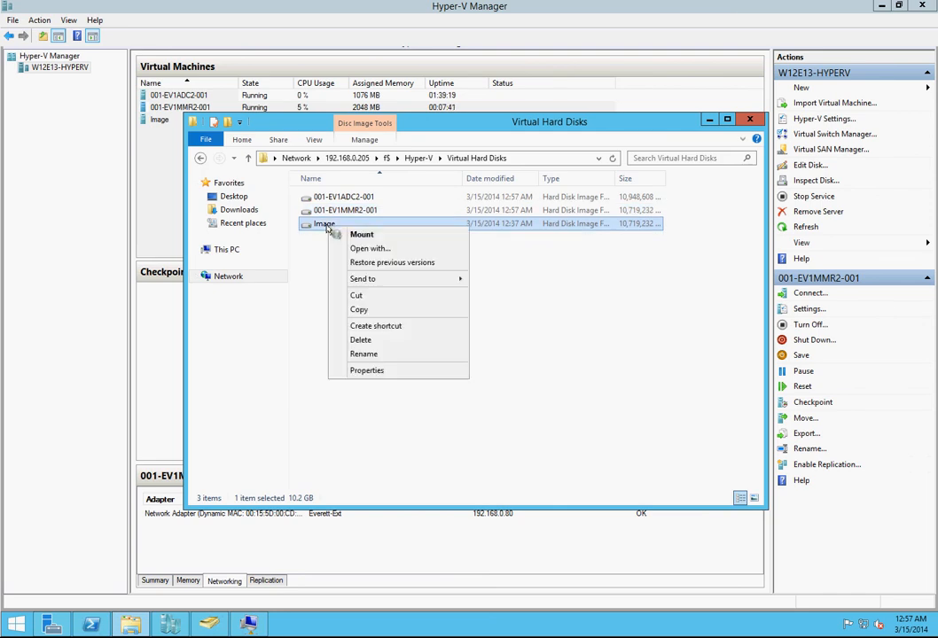
{"action": "left_click", "coordinate": [364, 309]}
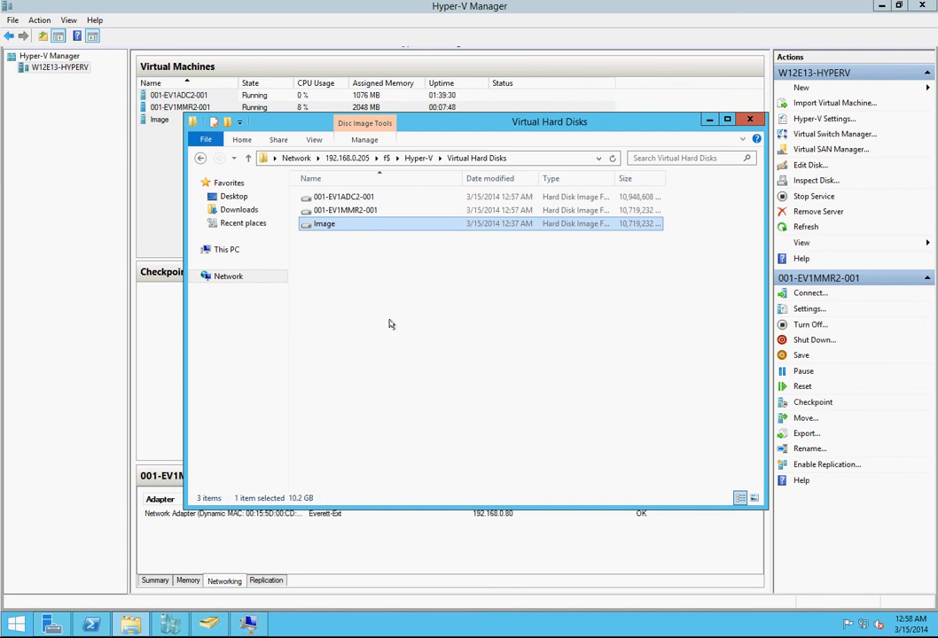
{"action": "left_click", "coordinate": [388, 324]}
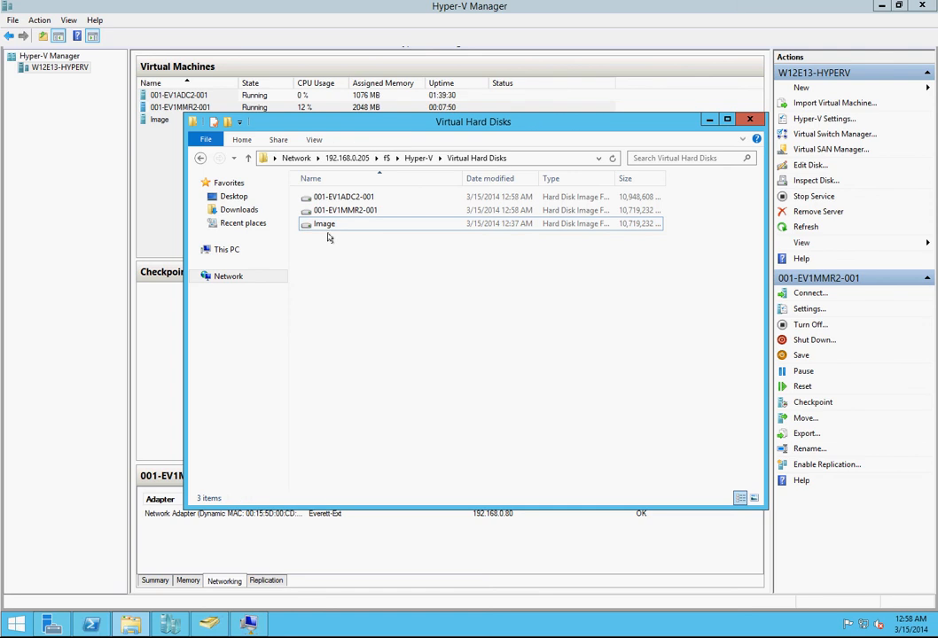
{"action": "left_click_drag", "start_coordinate": [327, 229], "coordinate": [379, 366]}
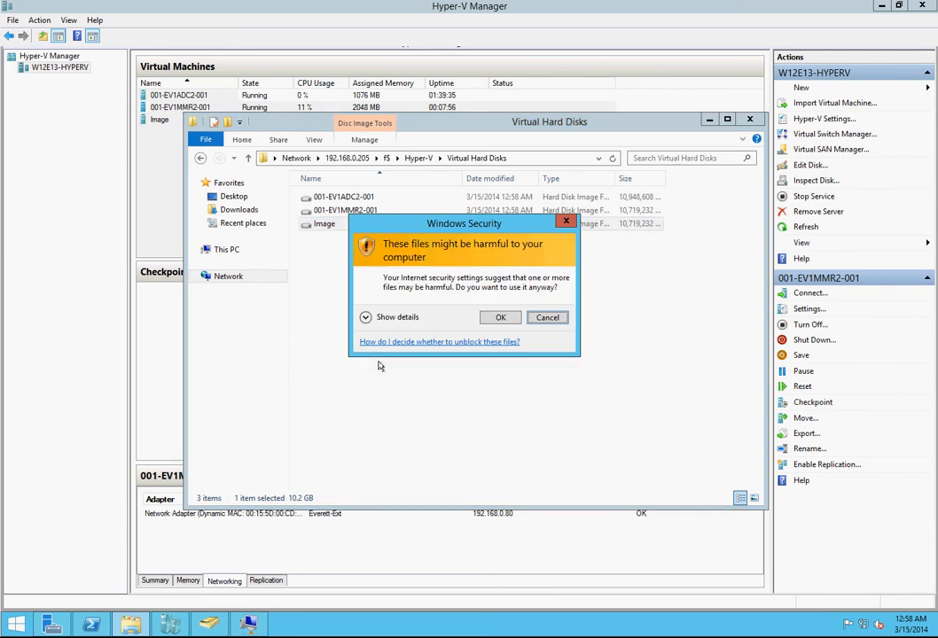
{"action": "left_click", "coordinate": [500, 319]}
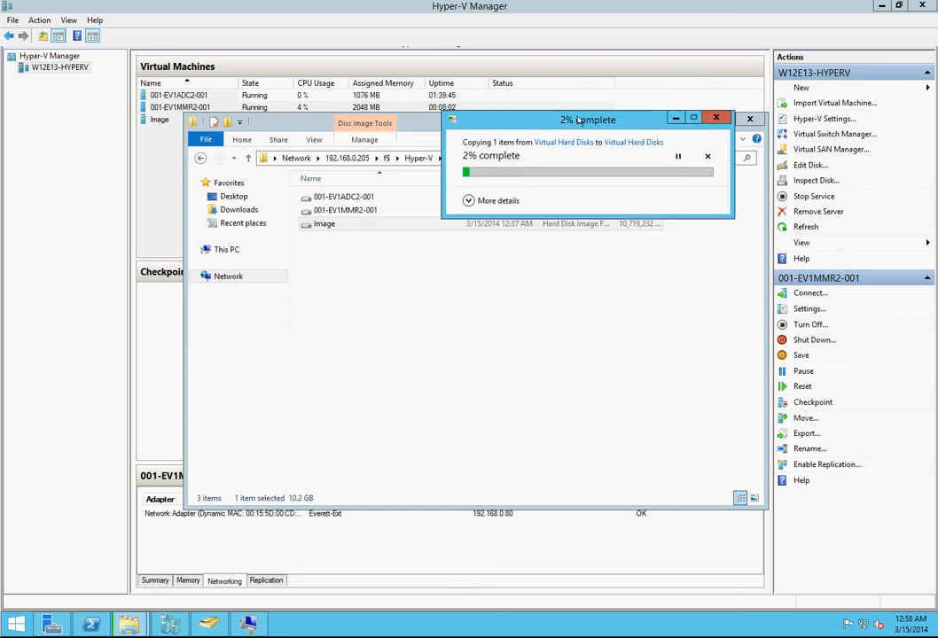
{"action": "left_click_drag", "start_coordinate": [324, 225], "coordinate": [395, 381]}
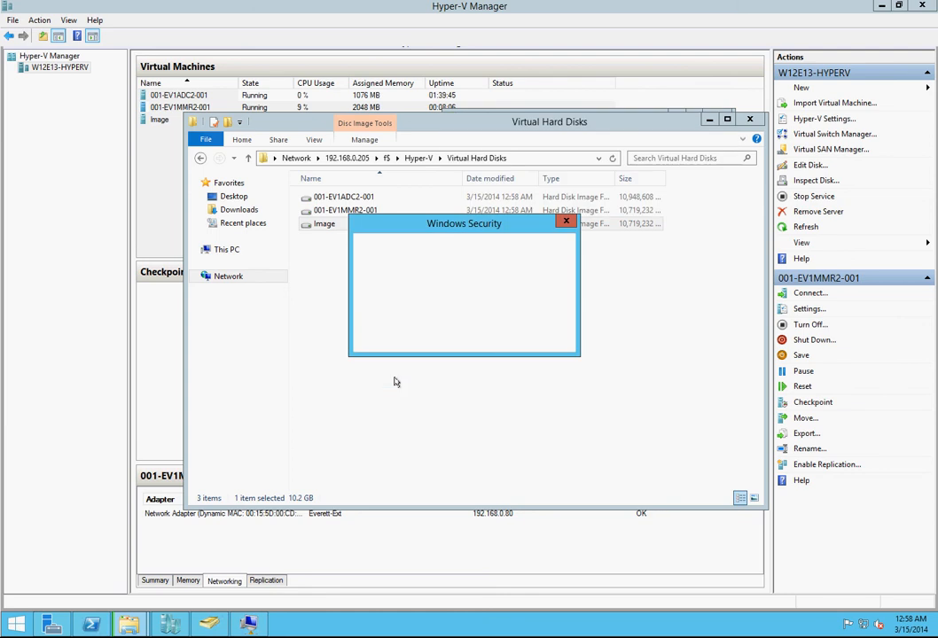
{"action": "left_click", "coordinate": [487, 317]}
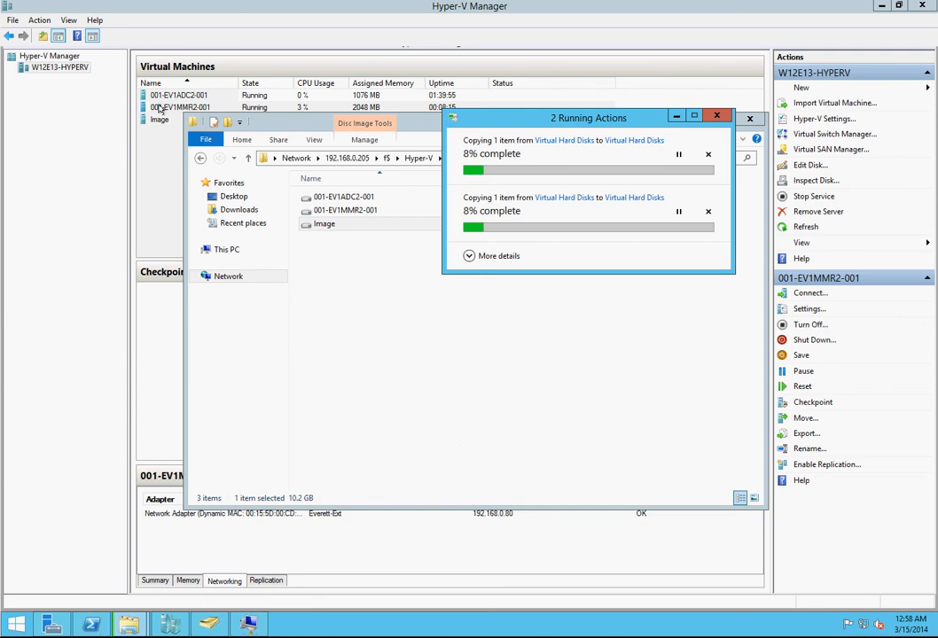
{"action": "left_click_drag", "start_coordinate": [159, 213], "coordinate": [623, 241]}
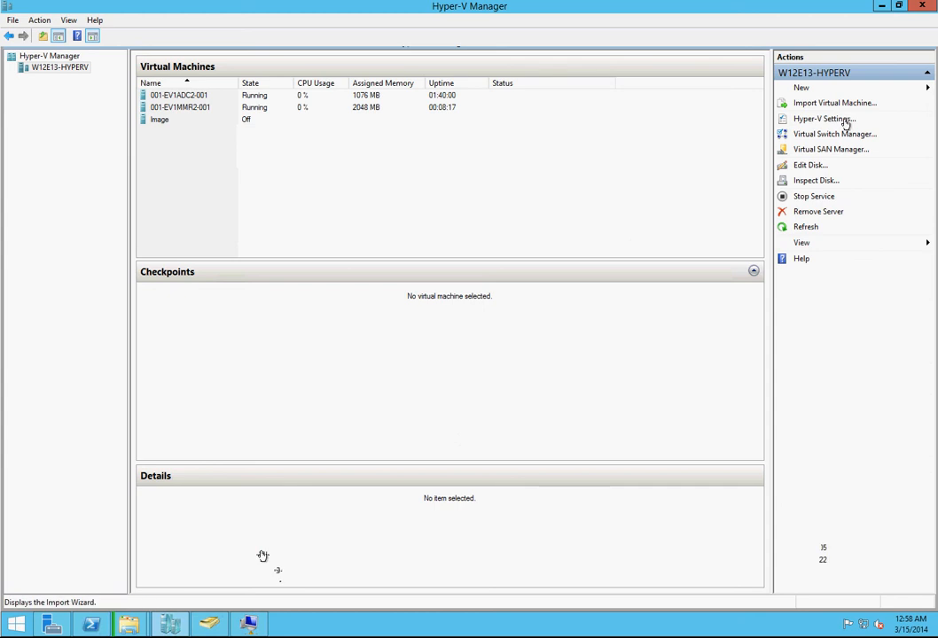
{"action": "left_click", "coordinate": [803, 87]}
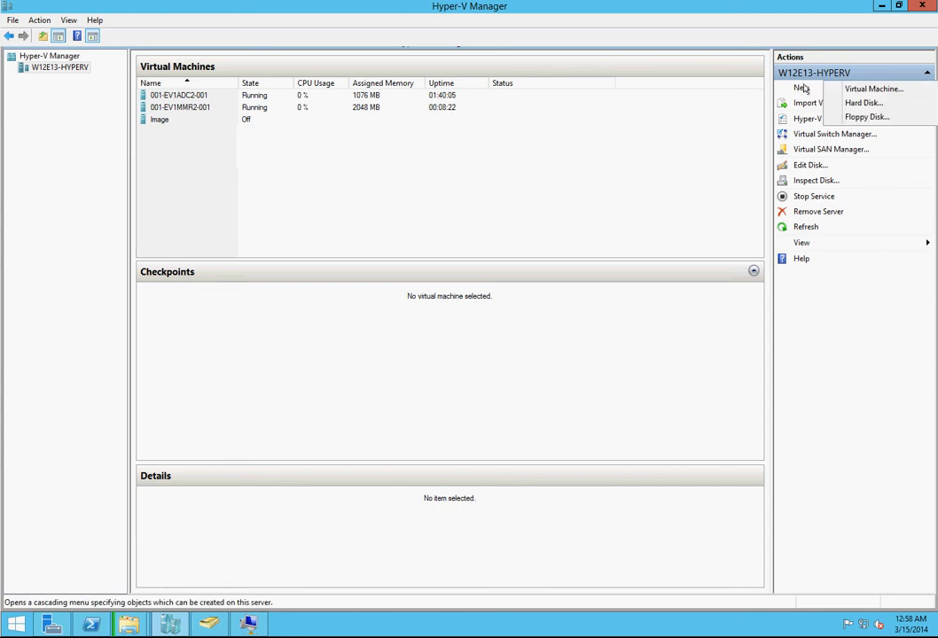
{"action": "left_click", "coordinate": [873, 89]}
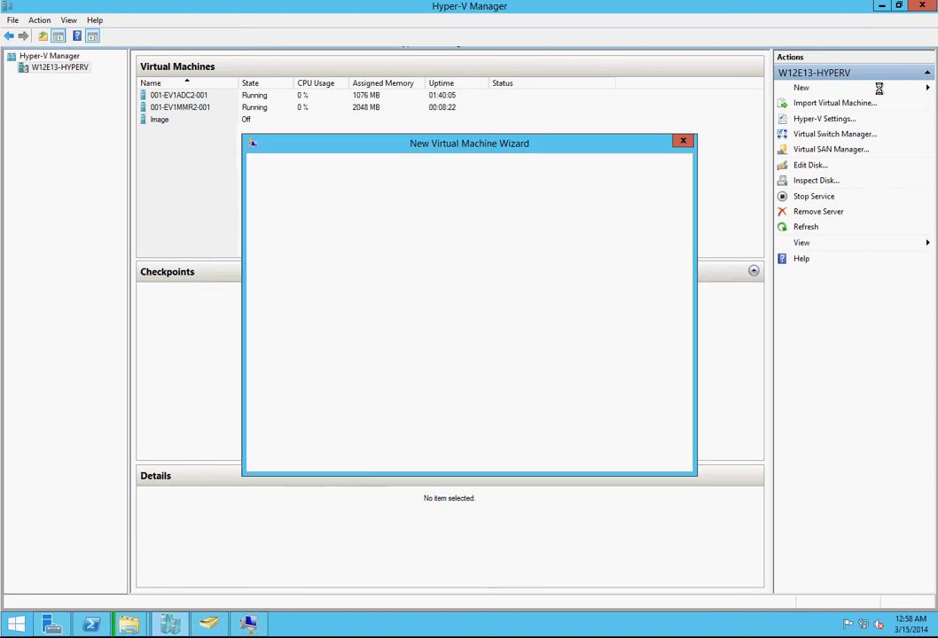
{"action": "left_click", "coordinate": [685, 140]}
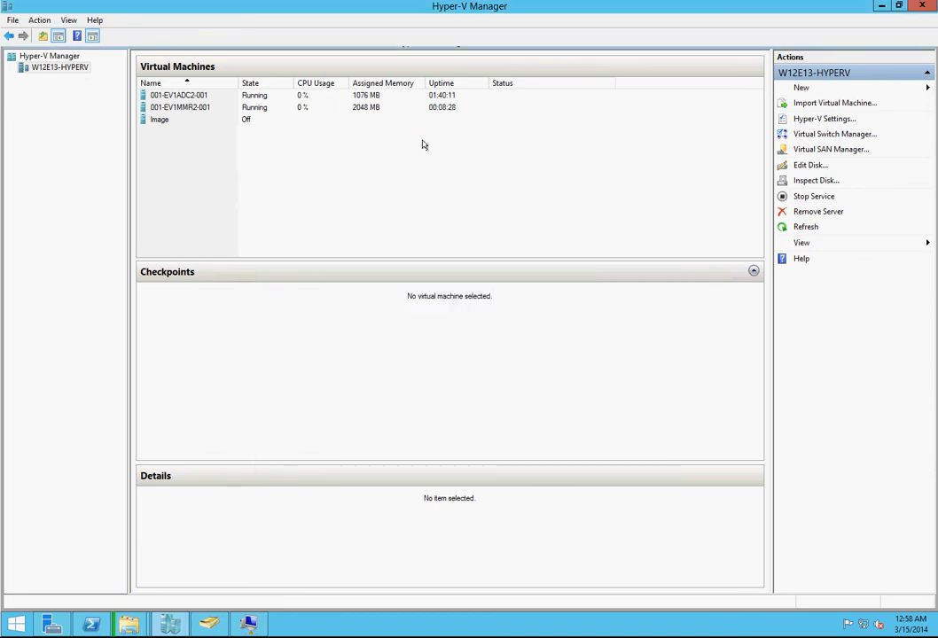
{"action": "right_click", "coordinate": [252, 109]}
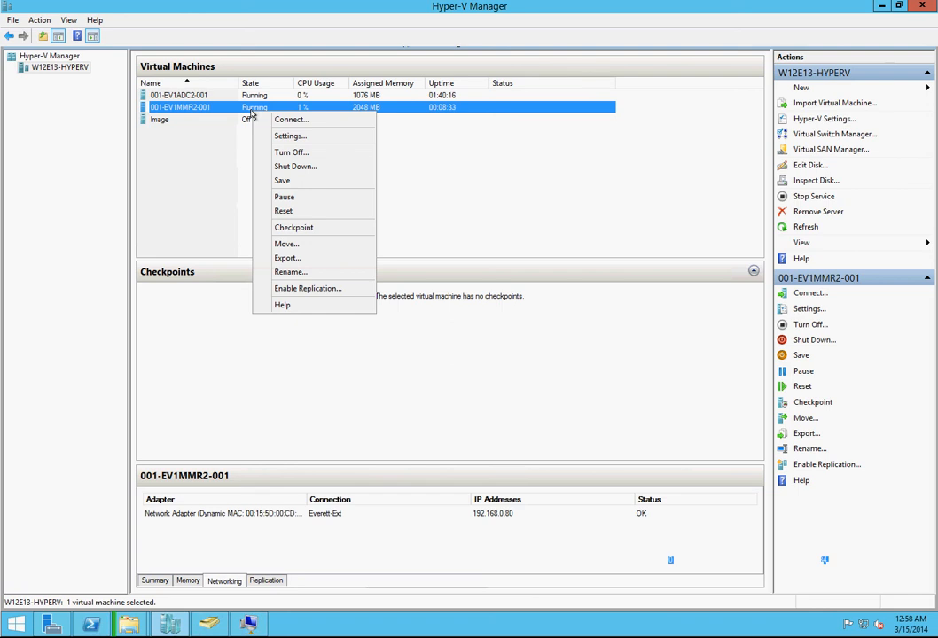
{"action": "left_click", "coordinate": [475, 163]}
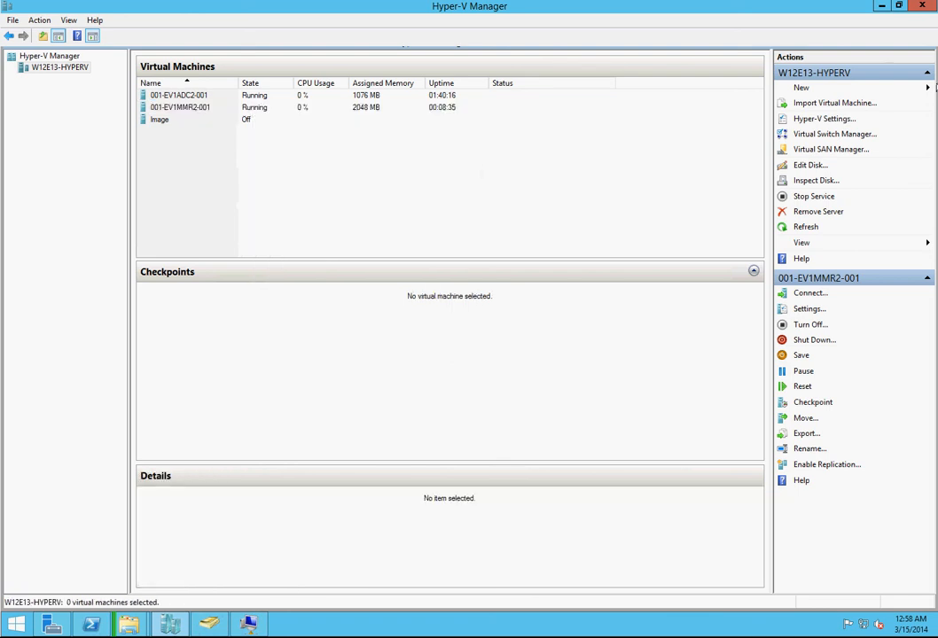
Step: Begin creating a new virtual machine named 001-EV1MPN2-001 and make it Generation 2
{"action": "left_click", "coordinate": [804, 88]}
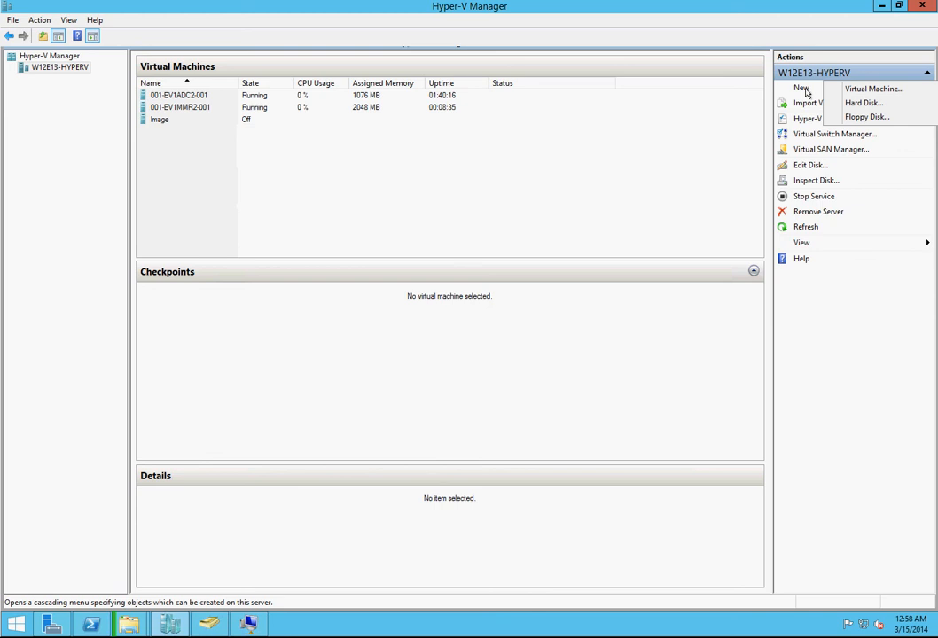
{"action": "left_click", "coordinate": [869, 89]}
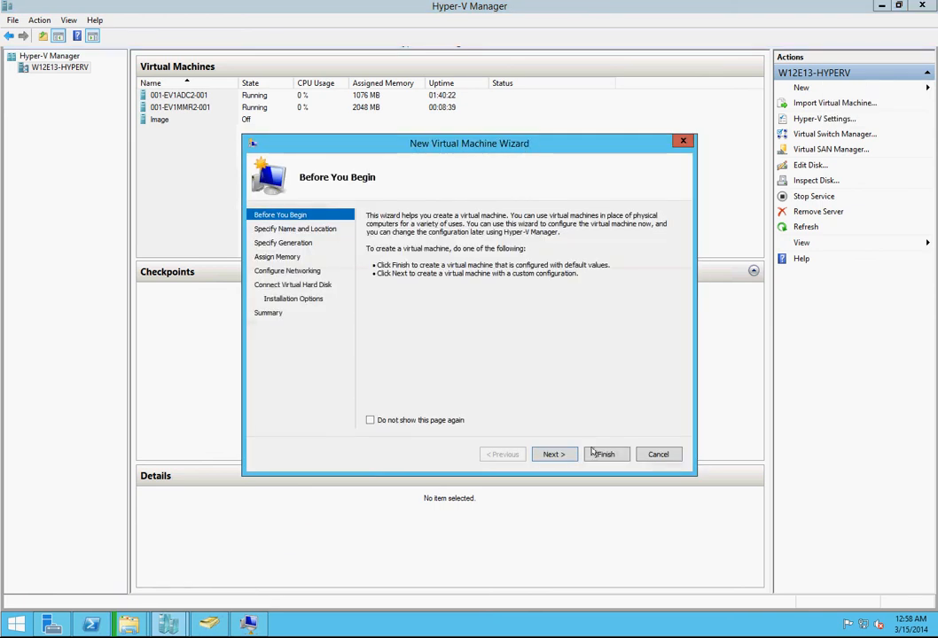
{"action": "left_click", "coordinate": [562, 455]}
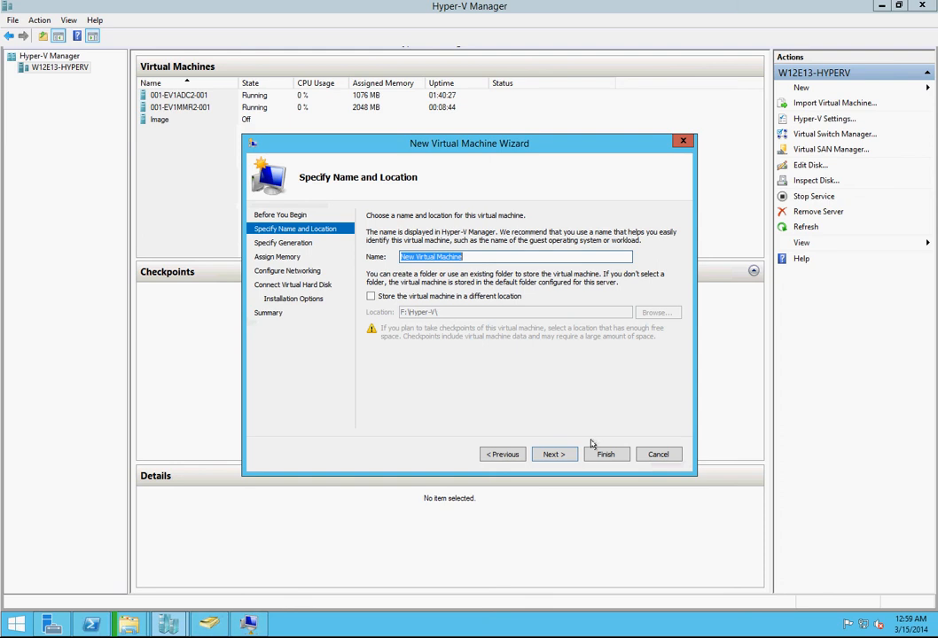
{"action": "key", "text": "BackSpace"}
{"action": "type", "text": "001"}
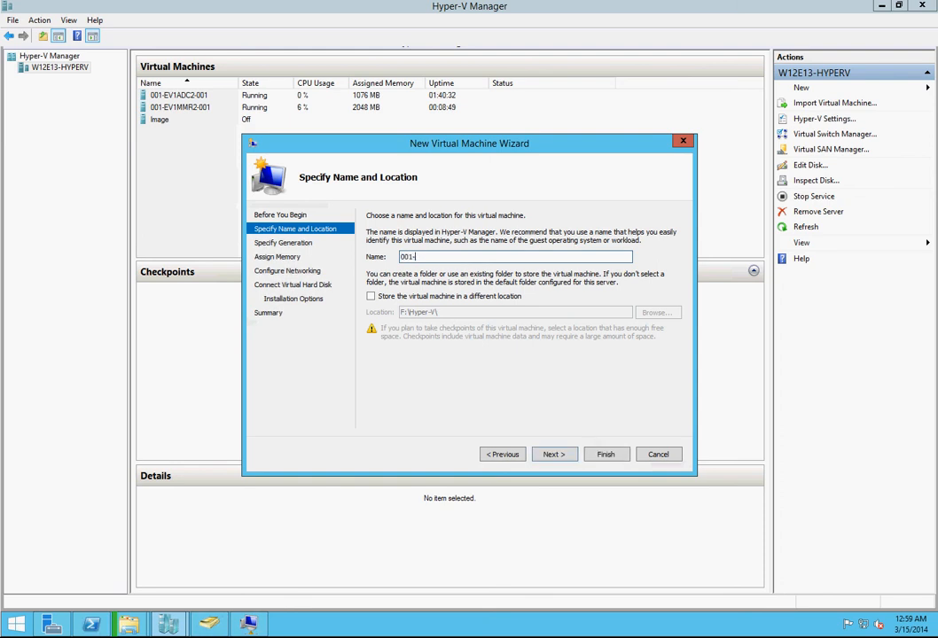
{"action": "type", "text": "-EV1MPN2-001"}
{"action": "left_click", "coordinate": [562, 457]}
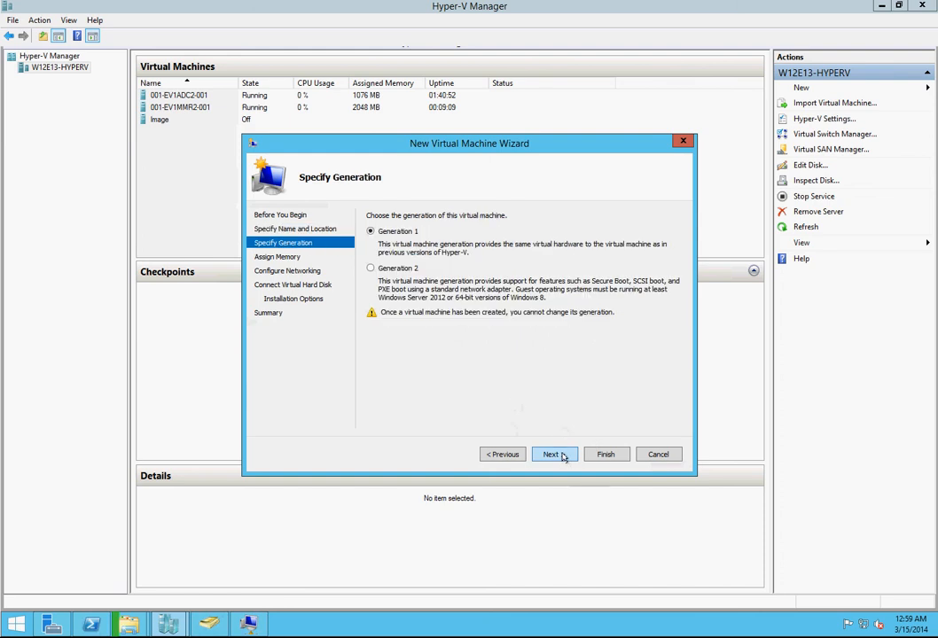
{"action": "left_click", "coordinate": [390, 268]}
{"action": "left_click", "coordinate": [555, 456]}
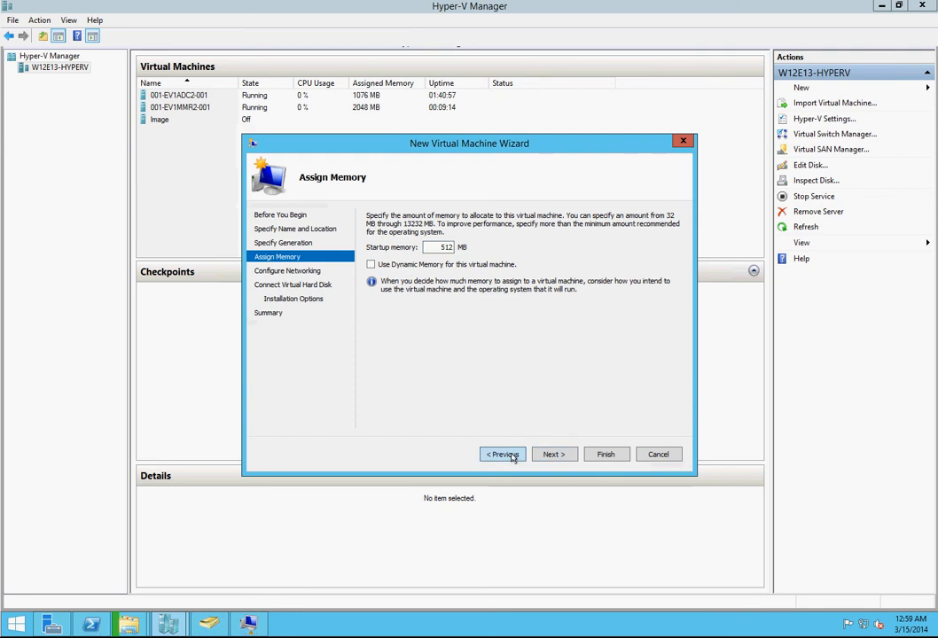
Step: Go back to the name page of the wizard, change the name to 001-EV1MBX2-001 and return to memory assignment
{"action": "left_click", "coordinate": [512, 456]}
{"action": "left_click", "coordinate": [502, 454]}
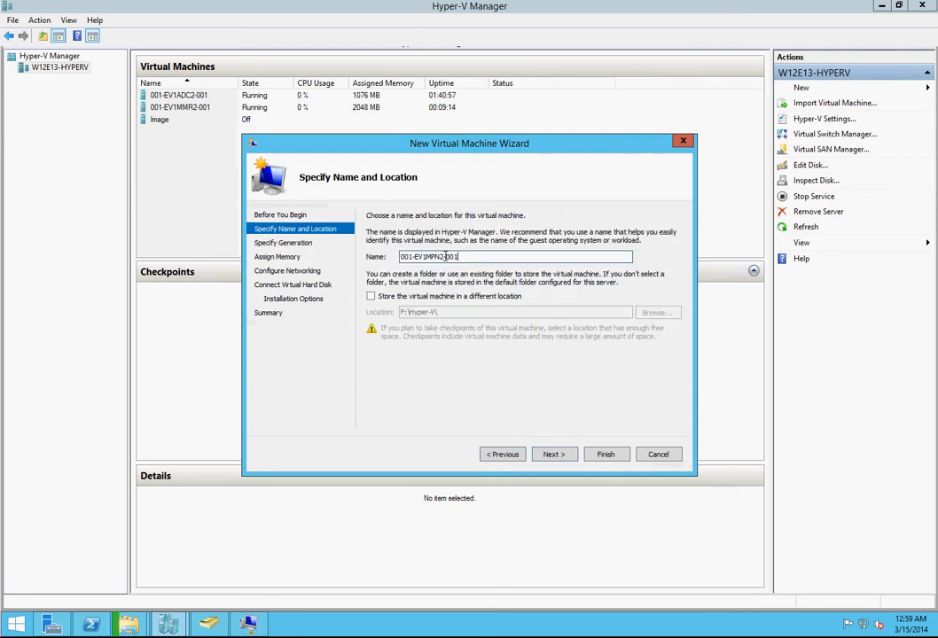
{"action": "left_click_drag", "start_coordinate": [443, 257], "coordinate": [429, 256]}
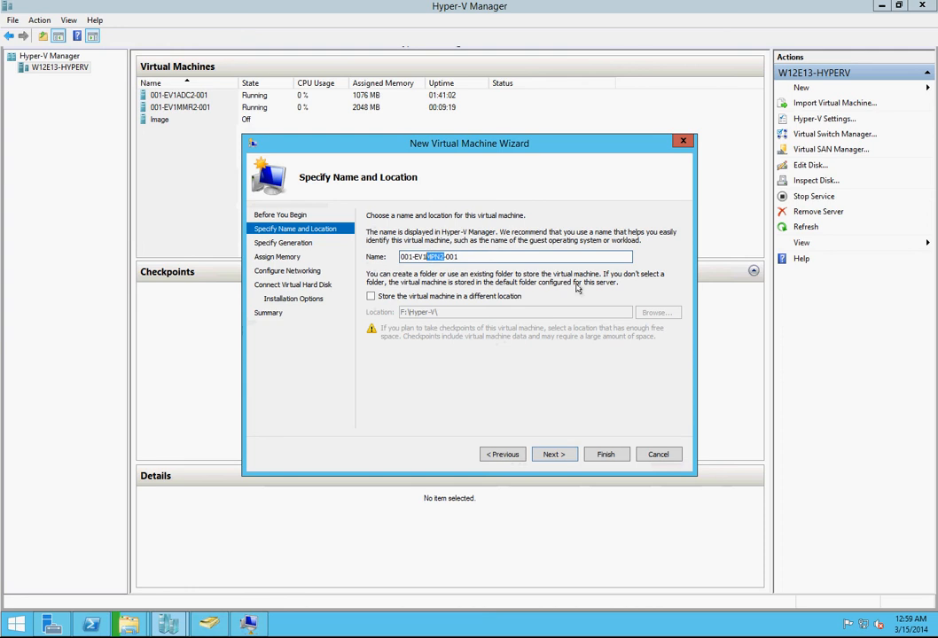
{"action": "type", "text": "MBX2"}
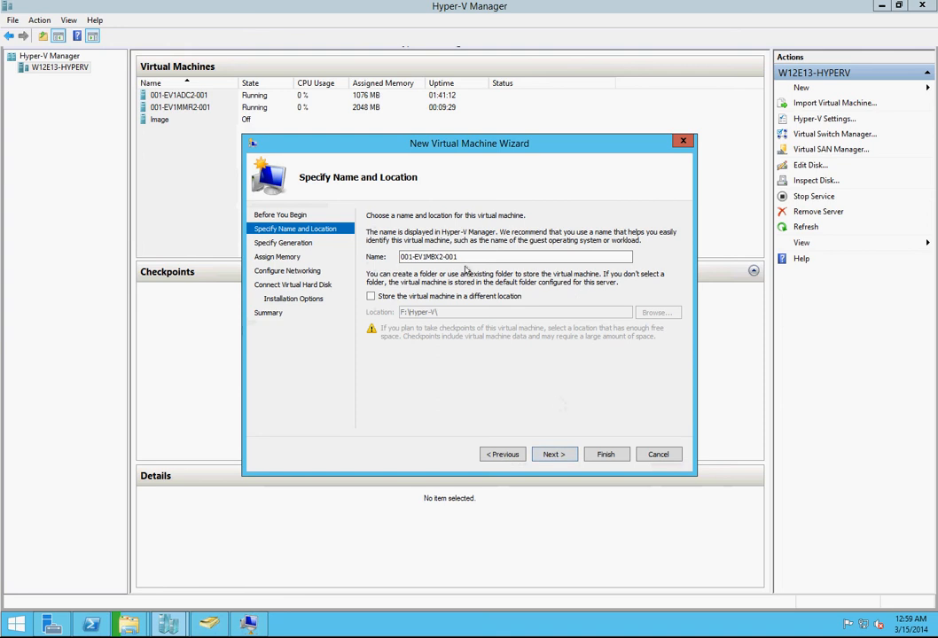
{"action": "left_click", "coordinate": [550, 456]}
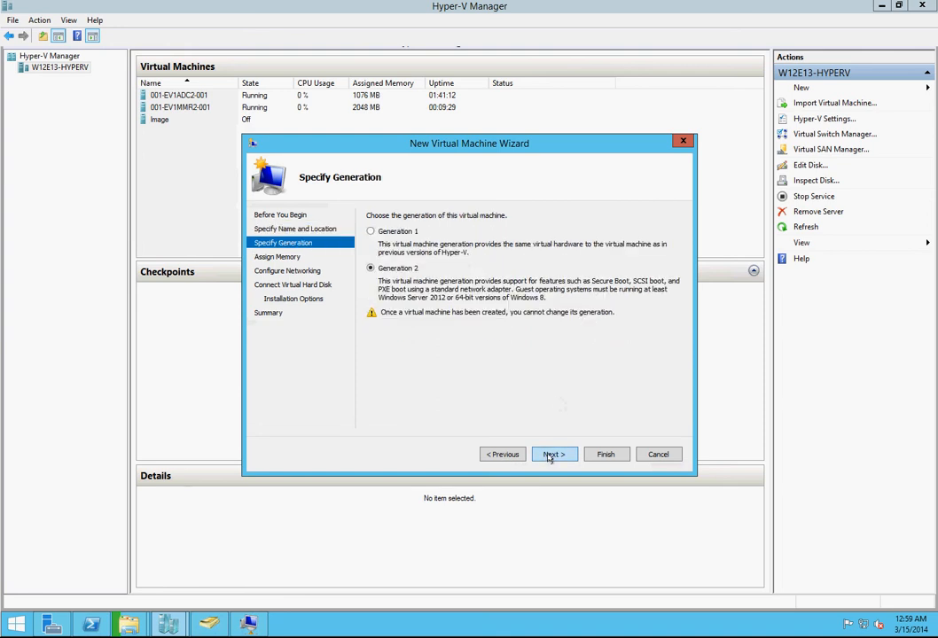
{"action": "left_click", "coordinate": [552, 454]}
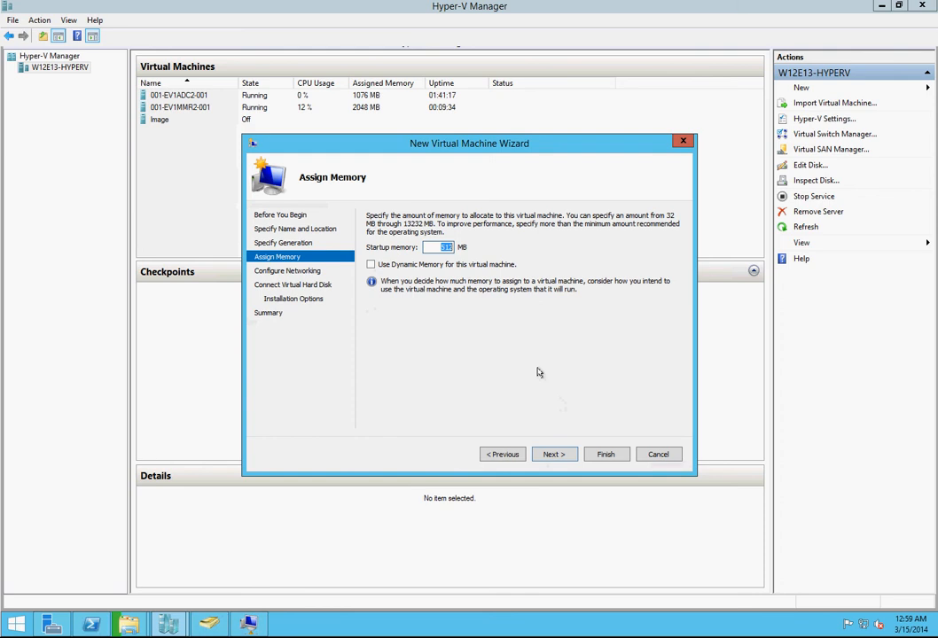
Step: Assign 2048 MB of startup memory with Dynamic Memory and connect the network adapter to Everett-Ext
{"action": "type", "text": "2048"}
{"action": "key", "text": "Tab"}
{"action": "key", "text": "space"}
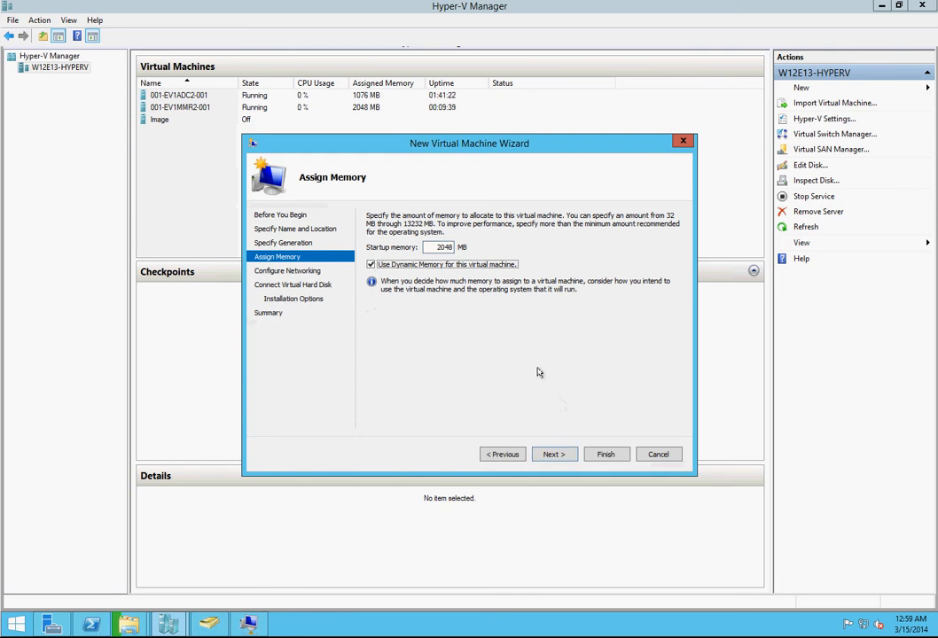
{"action": "left_click", "coordinate": [550, 455]}
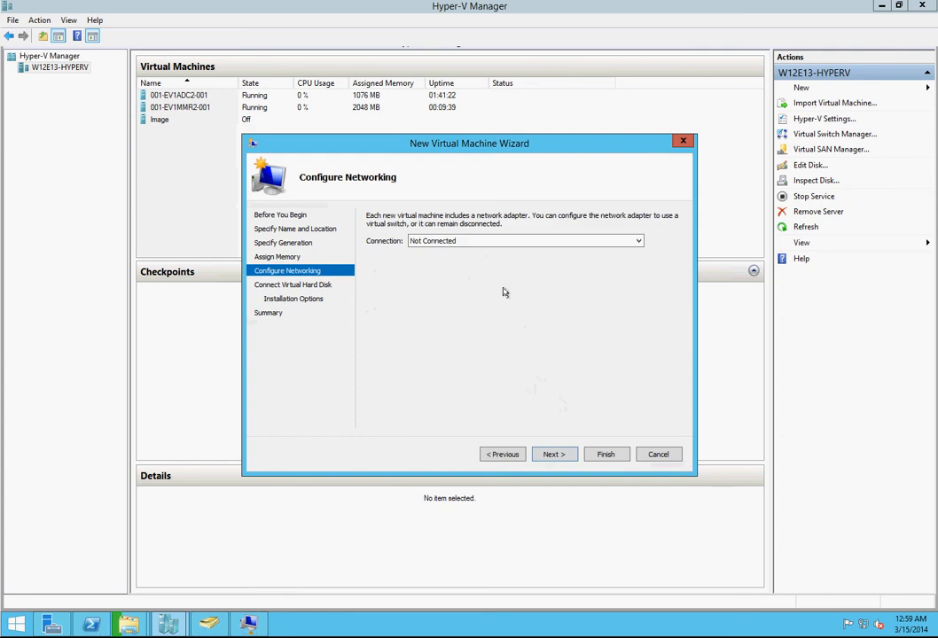
{"action": "left_click", "coordinate": [483, 242]}
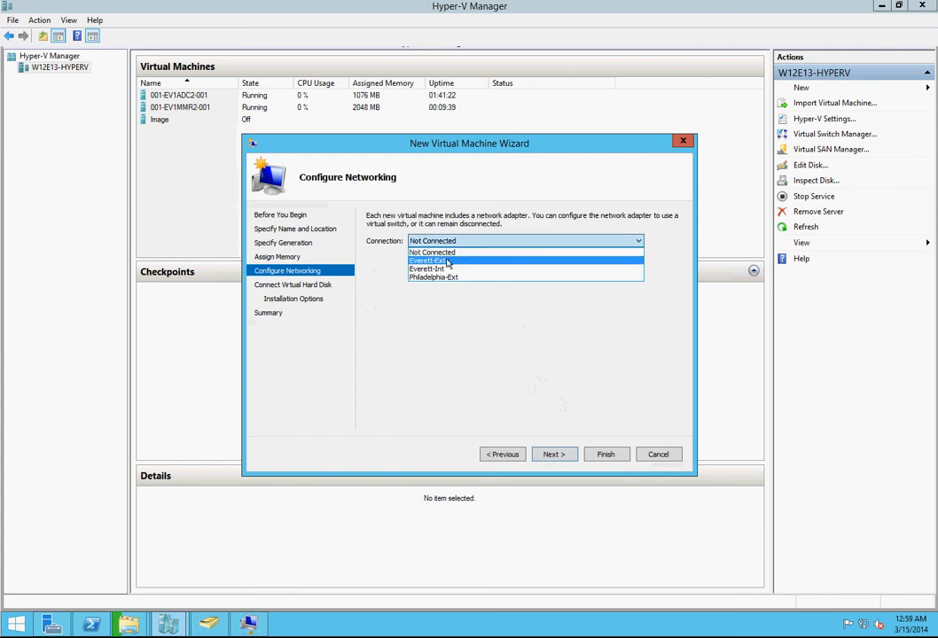
{"action": "left_click", "coordinate": [452, 260]}
{"action": "left_click", "coordinate": [570, 455]}
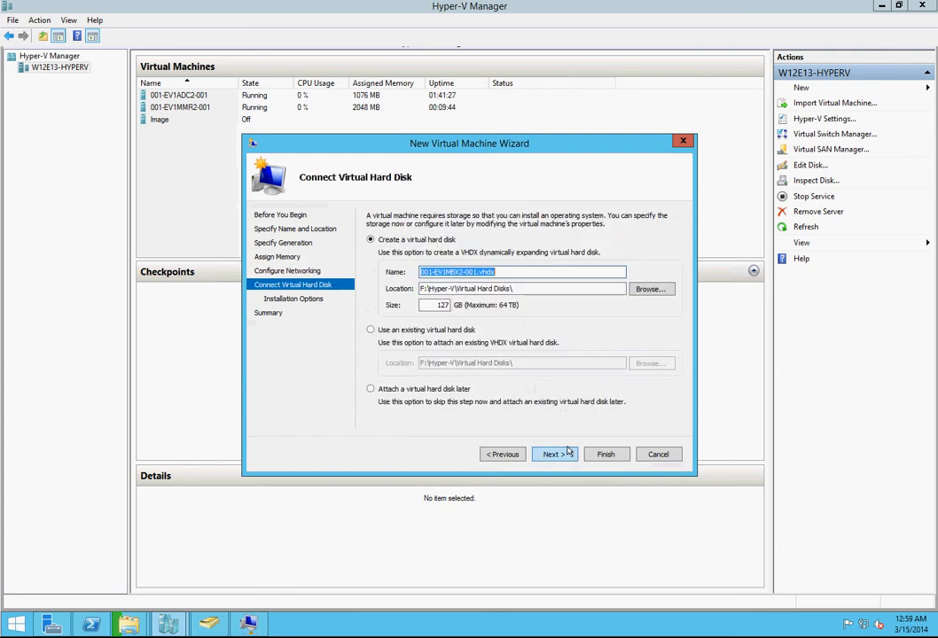
Step: Choose to attach a virtual hard disk later and finish creating the virtual machine 001-EV1MBX2-001
{"action": "left_click", "coordinate": [425, 392]}
{"action": "left_click", "coordinate": [551, 456]}
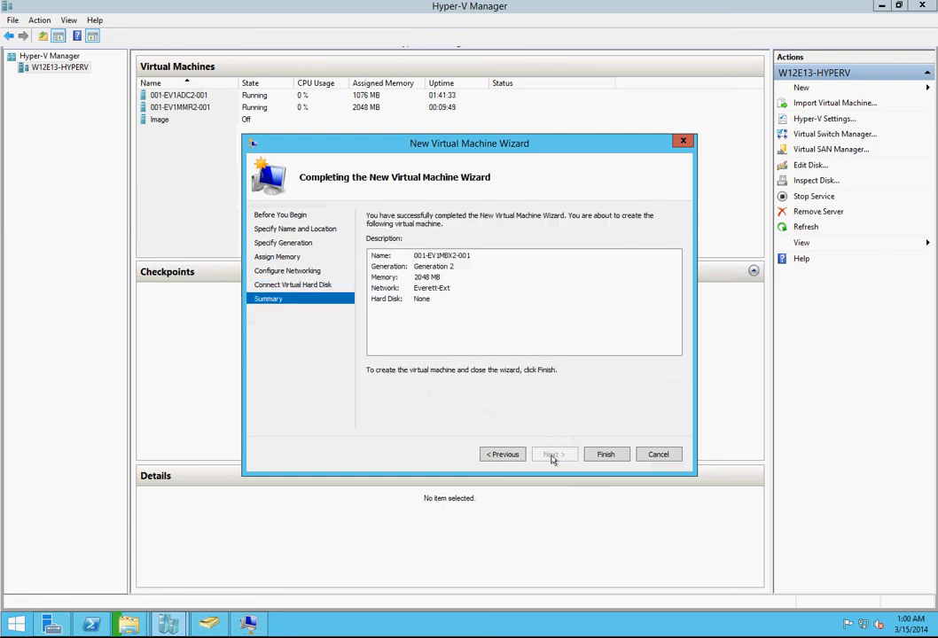
{"action": "left_click", "coordinate": [603, 454]}
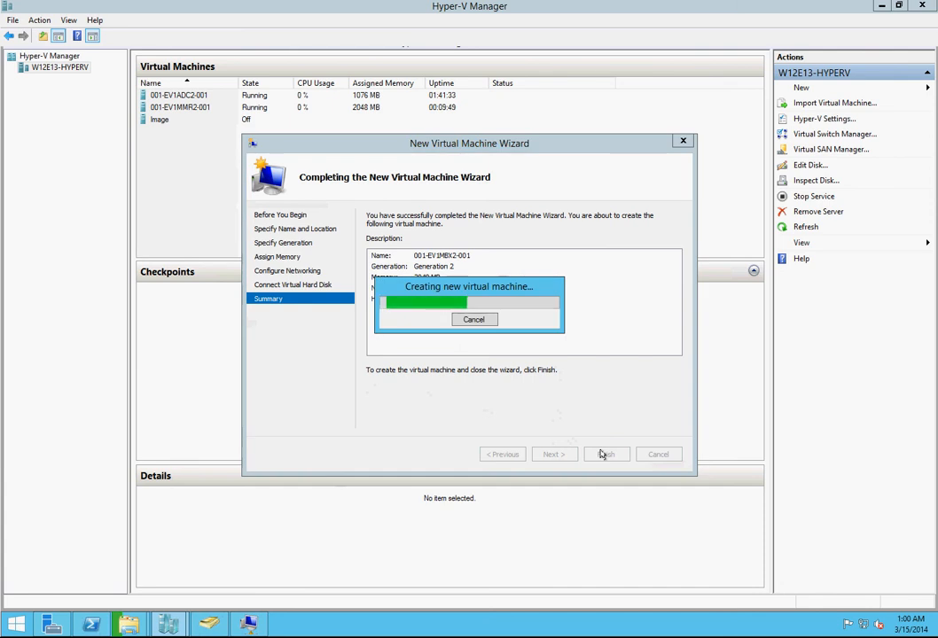
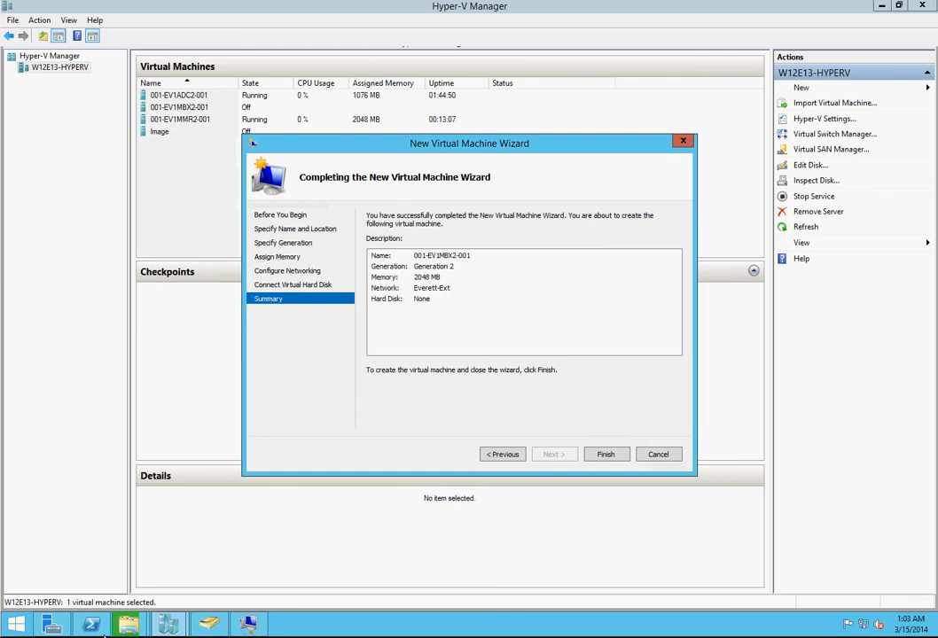
Step: Check the progress of the running virtual hard disk copies, then hide the progress window
{"action": "mouse_move", "coordinate": [126, 630]}
{"action": "left_click", "coordinate": [203, 551]}
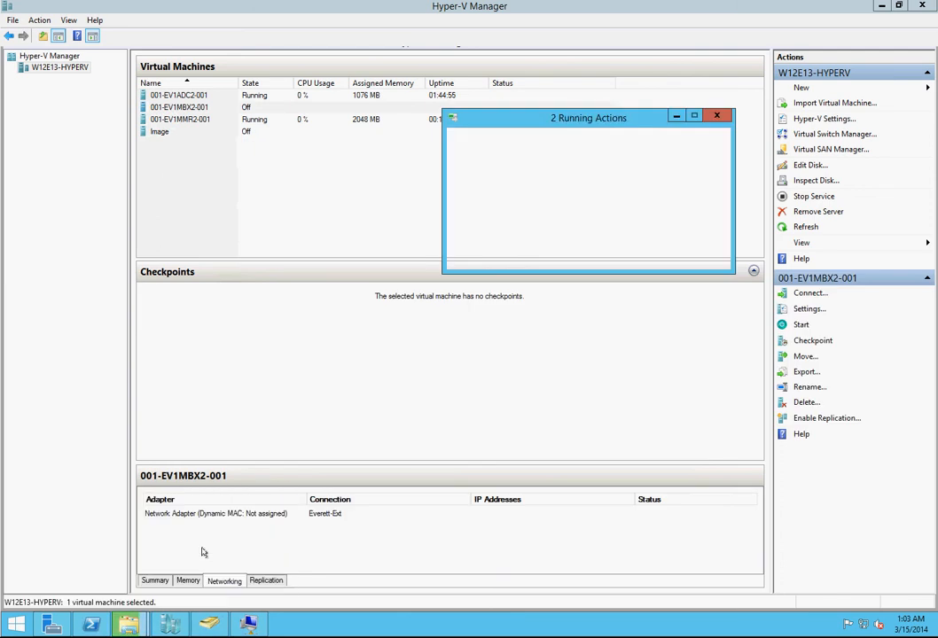
{"action": "left_click", "coordinate": [675, 115]}
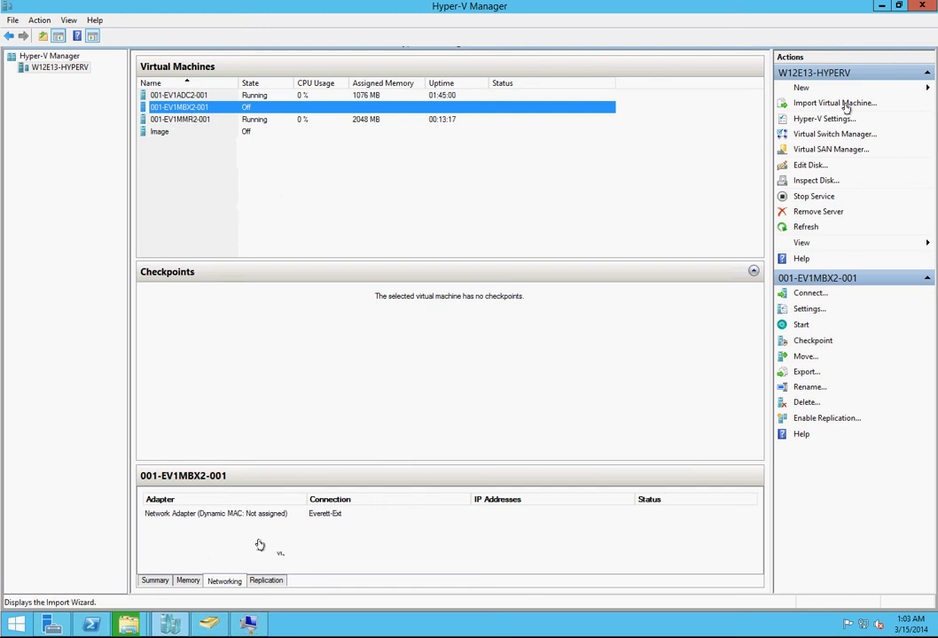
Step: Begin creating a new virtual machine named 001-EV1CAS2-001 as Generation 2 and continue to memory assignment
{"action": "left_click", "coordinate": [802, 89]}
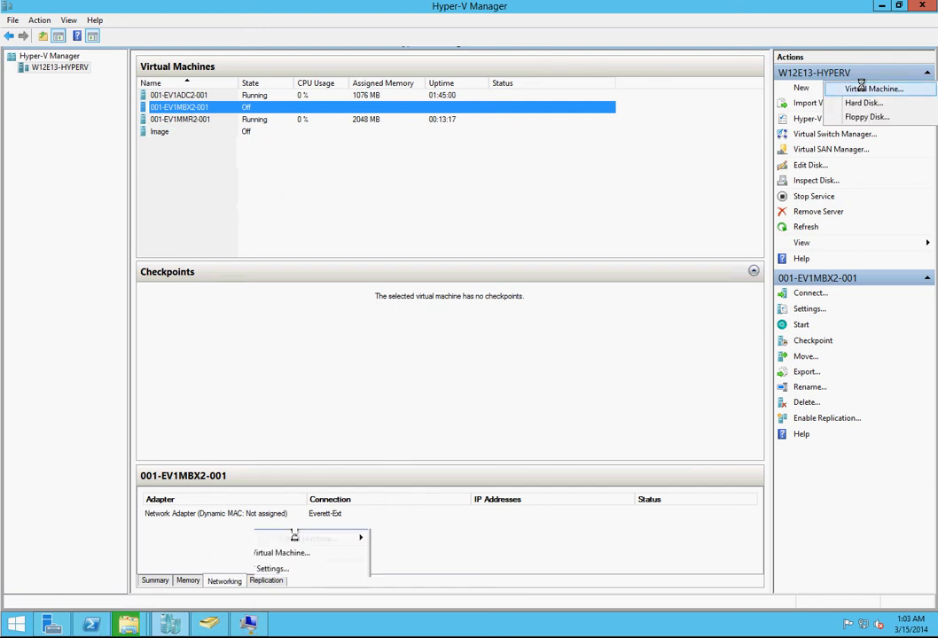
{"action": "left_click", "coordinate": [873, 89]}
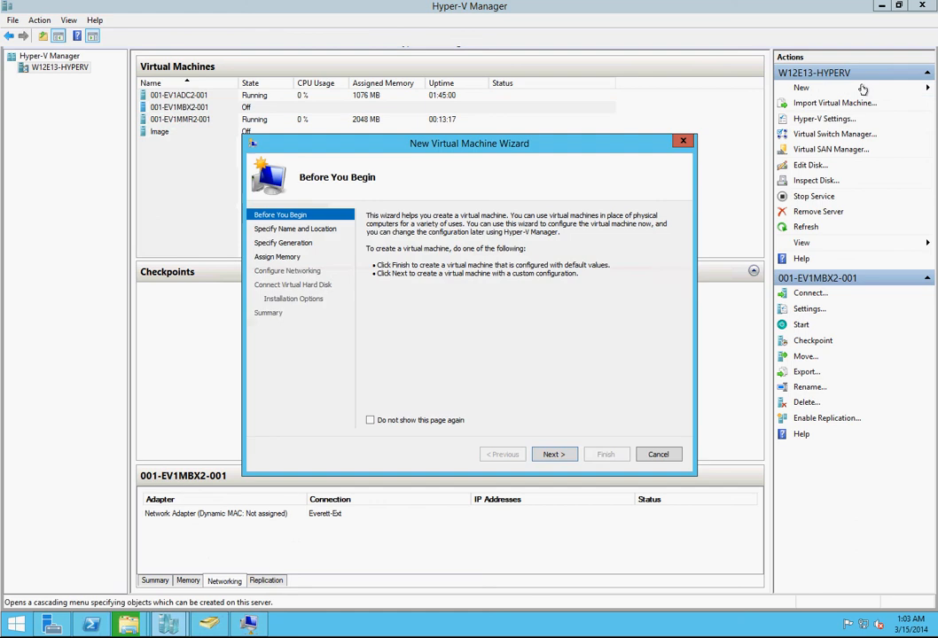
{"action": "left_click", "coordinate": [555, 454]}
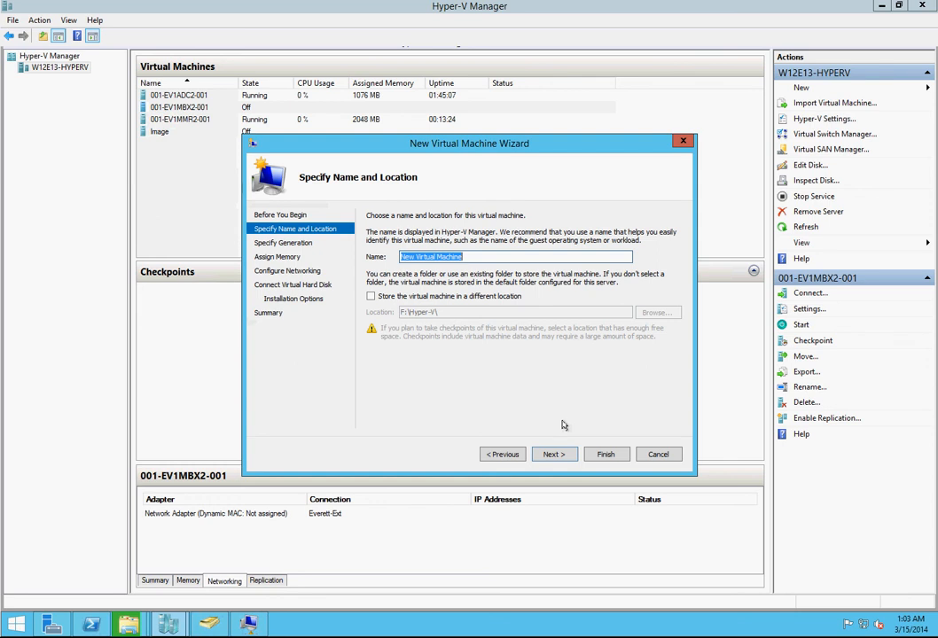
{"action": "type", "text": "001-EV1CAS2-001"}
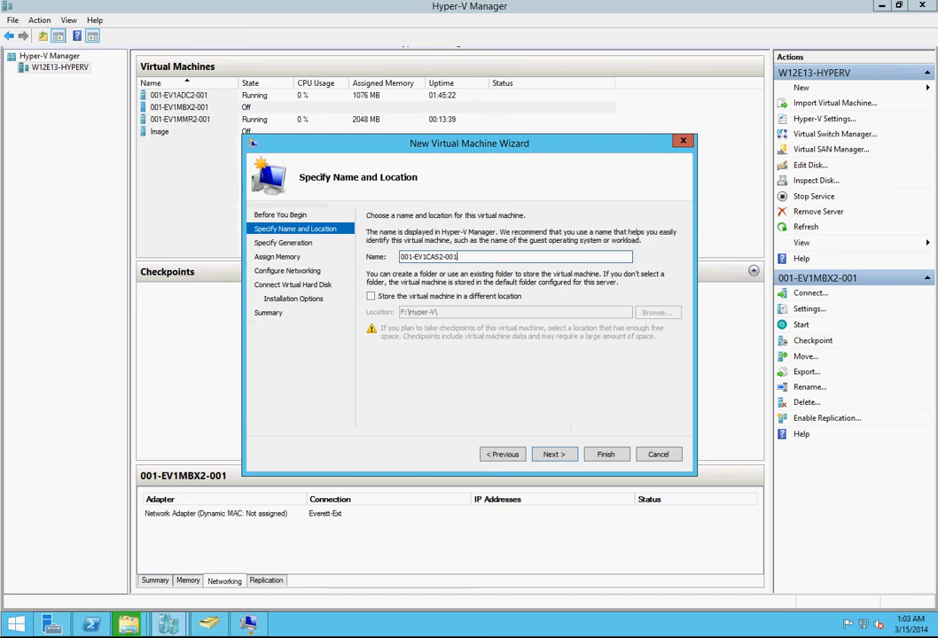
{"action": "left_click", "coordinate": [571, 456]}
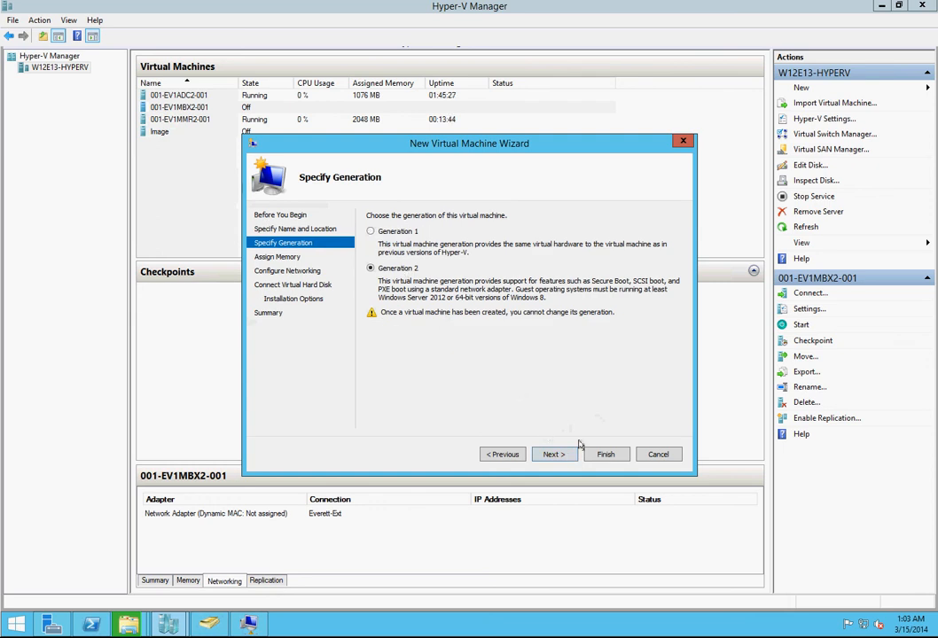
{"action": "left_click", "coordinate": [564, 453]}
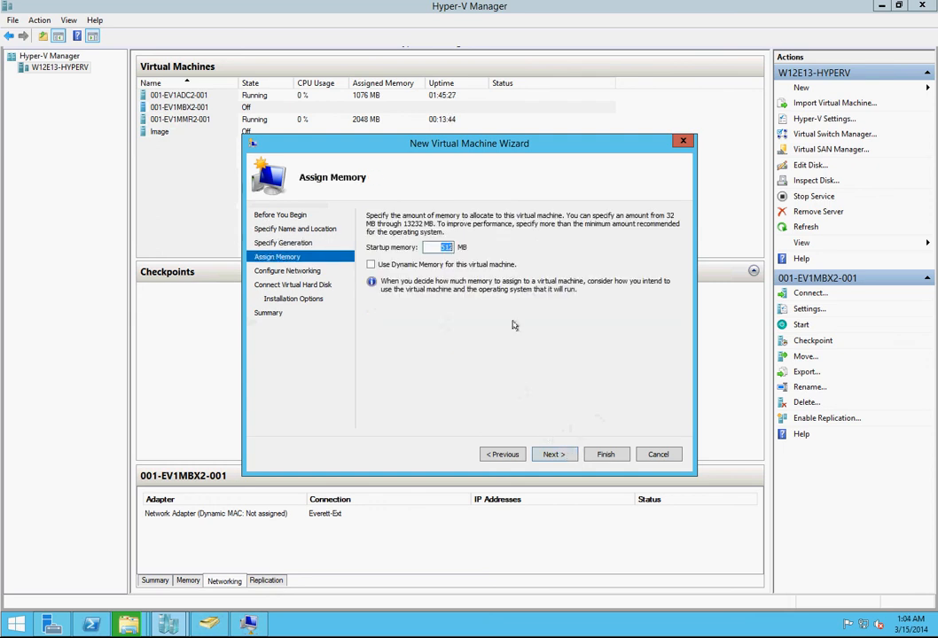
Step: Assign 2048 MB of startup memory and enable Dynamic Memory for the new virtual machine
{"action": "type", "text": "2048"}
{"action": "key", "text": "Tab"}
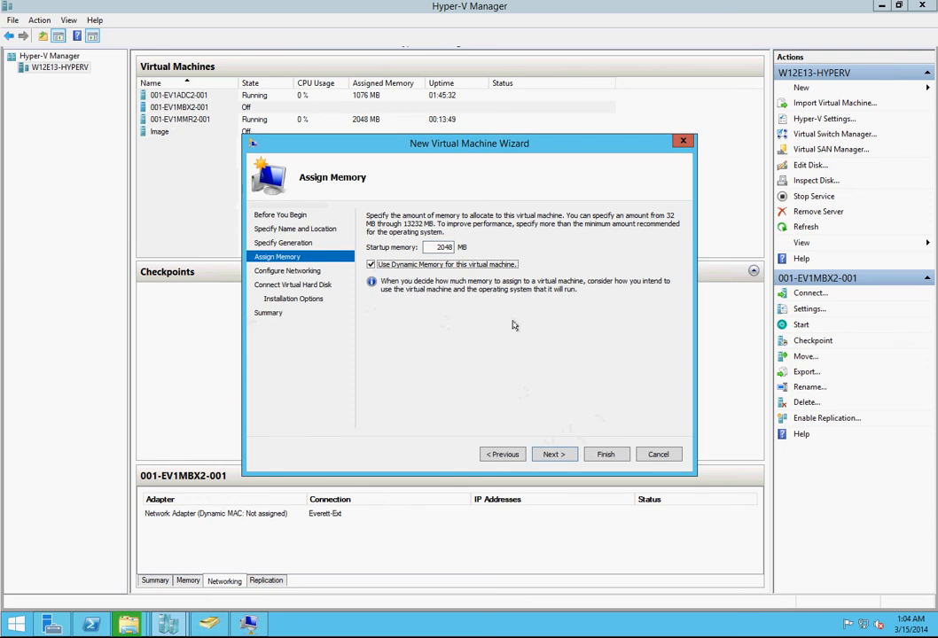
{"action": "left_click", "coordinate": [550, 453]}
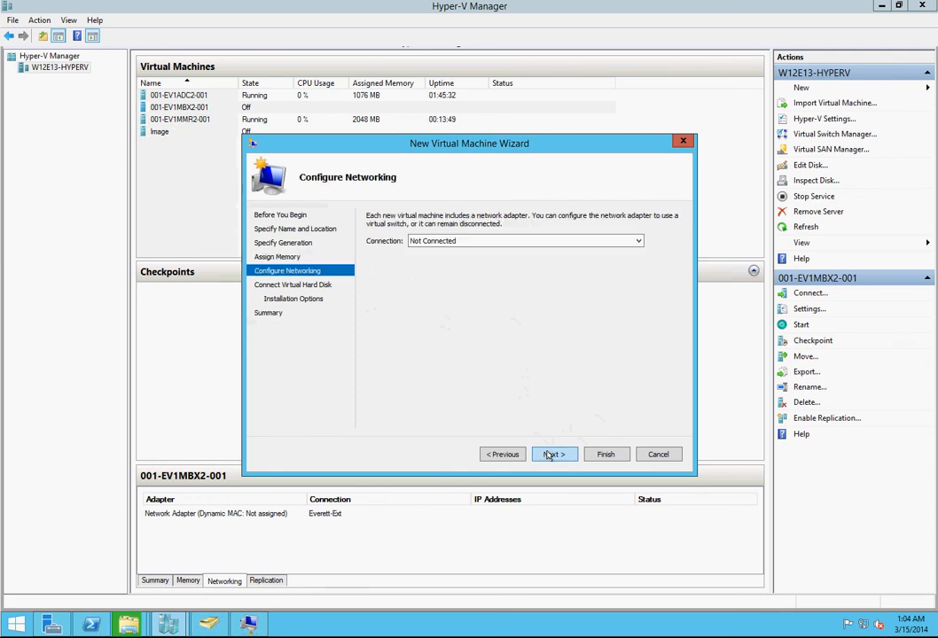
Step: Connect the network adapter to Everett-Ext and finish creating the virtual machine without attaching a virtual hard disk
{"action": "left_click", "coordinate": [511, 237]}
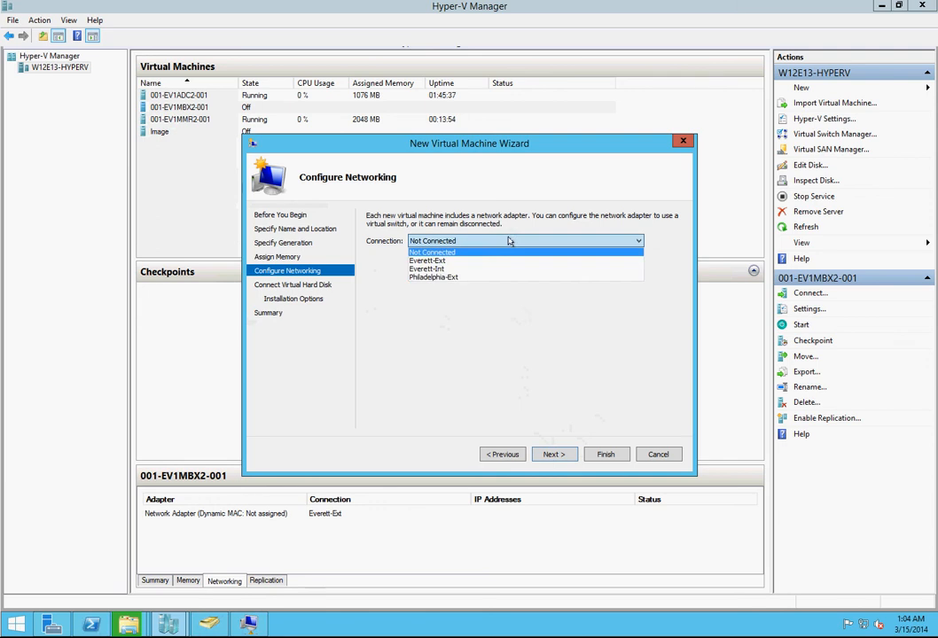
{"action": "left_click", "coordinate": [466, 262]}
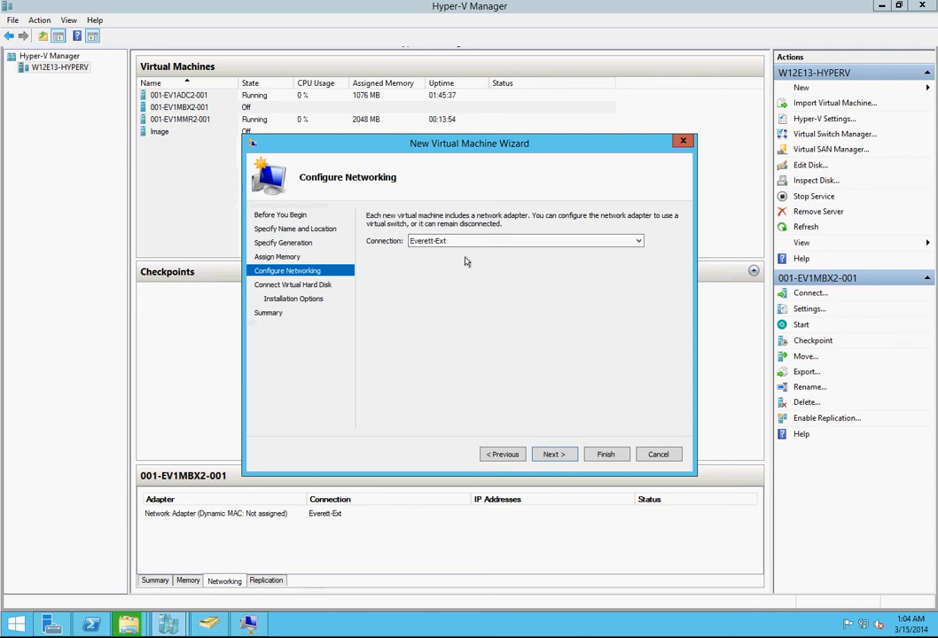
{"action": "left_click", "coordinate": [554, 454]}
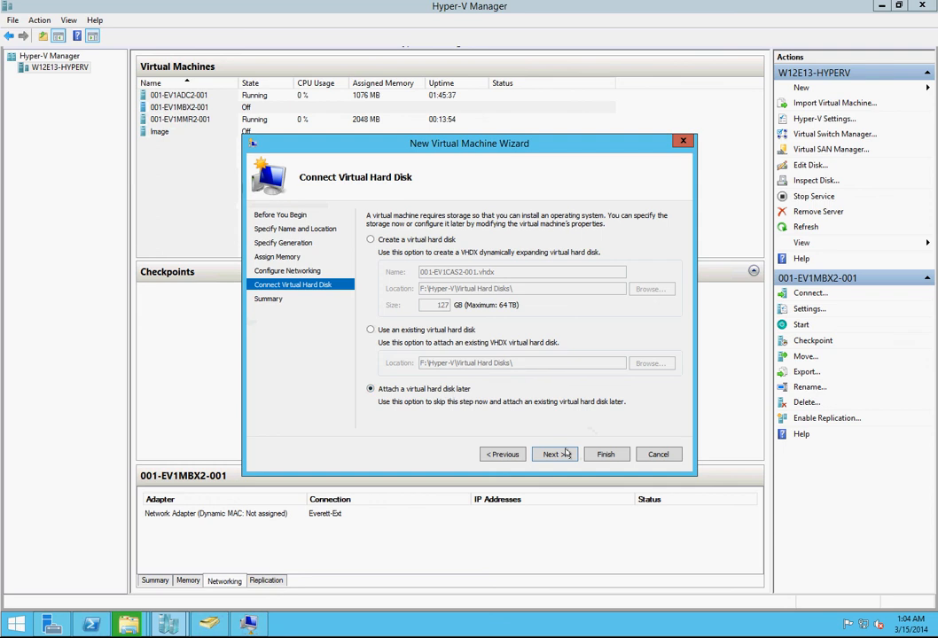
{"action": "left_click", "coordinate": [560, 456]}
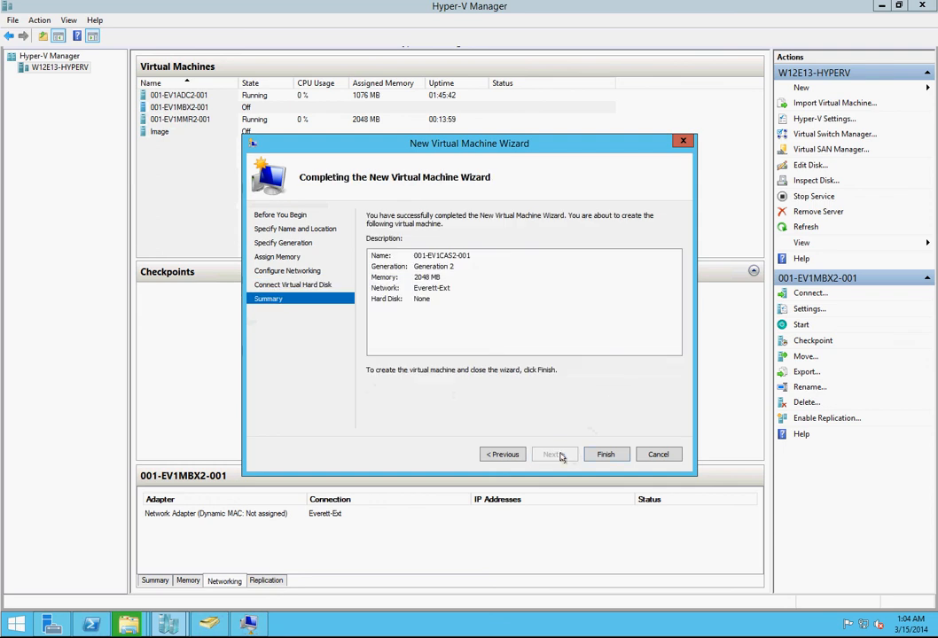
{"action": "left_click", "coordinate": [612, 455]}
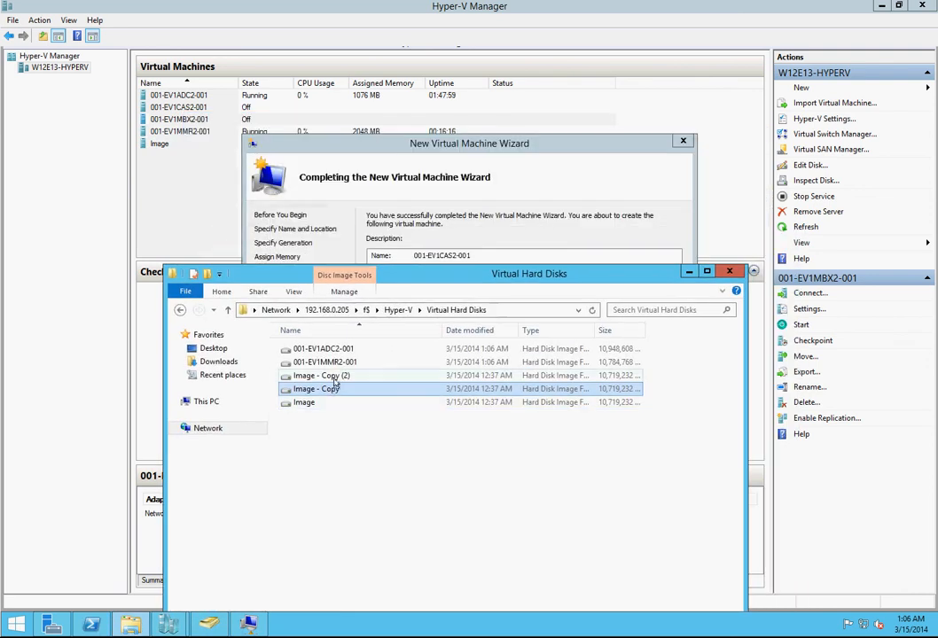
Step: Rename the copied disk file "Image - Copy (2)" as 001-EV1MBX2-001 in the Virtual Hard Disks folder
{"action": "left_click", "coordinate": [335, 379]}
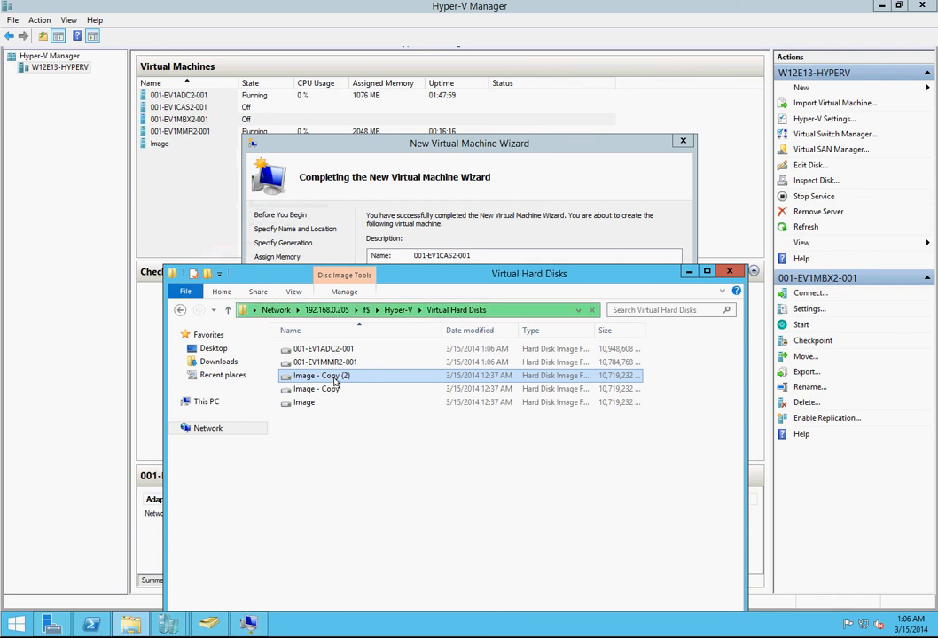
{"action": "left_click", "coordinate": [335, 378]}
{"action": "type", "text": "001"}
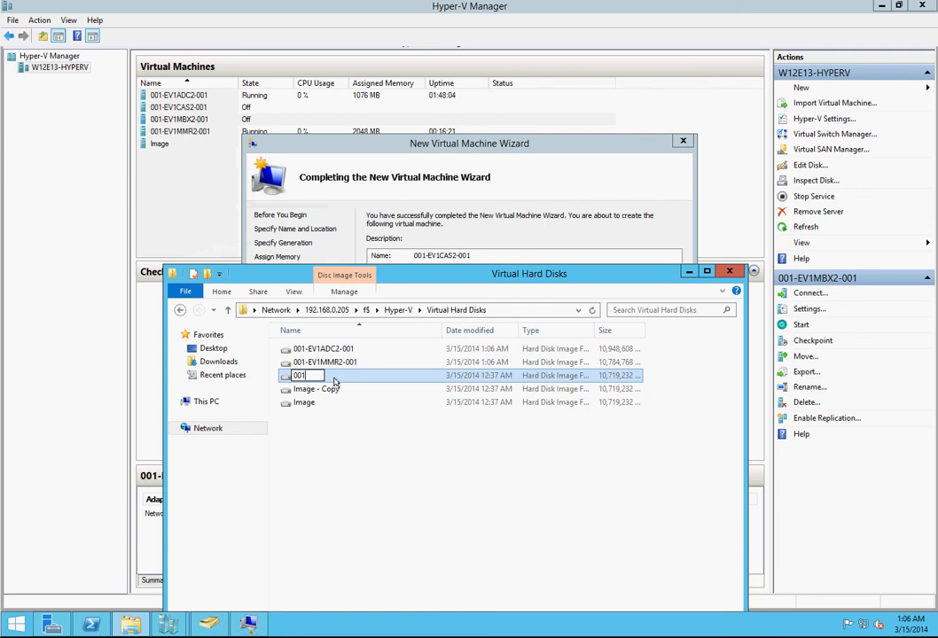
{"action": "type", "text": "-EV1"}
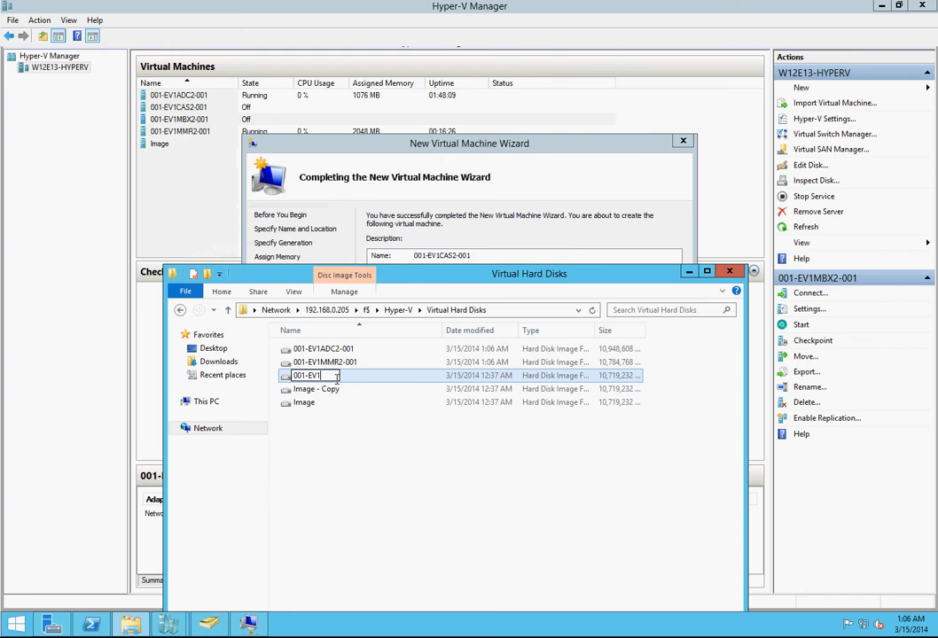
{"action": "type", "text": "MBX2-001"}
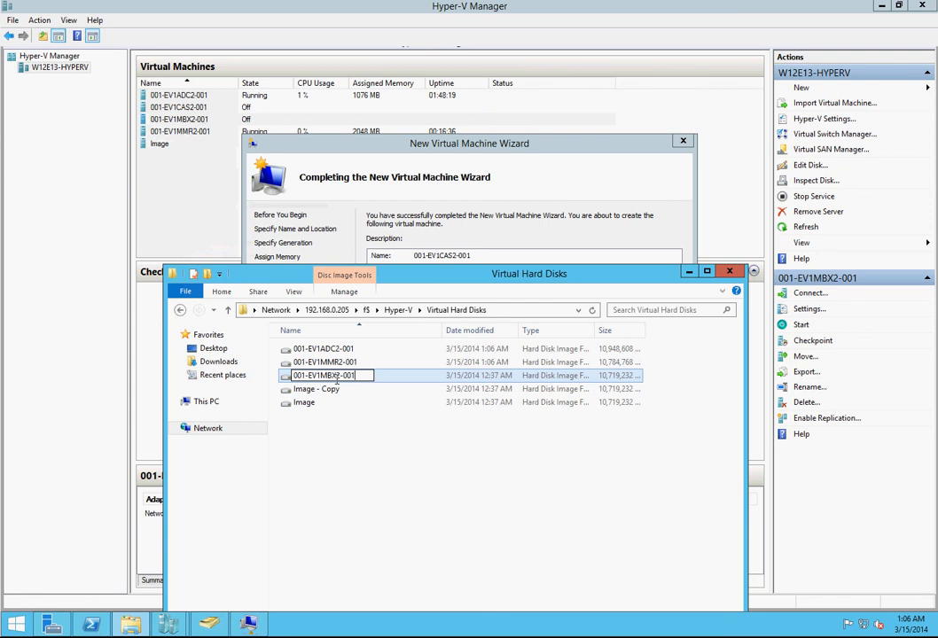
{"action": "key", "text": "Return"}
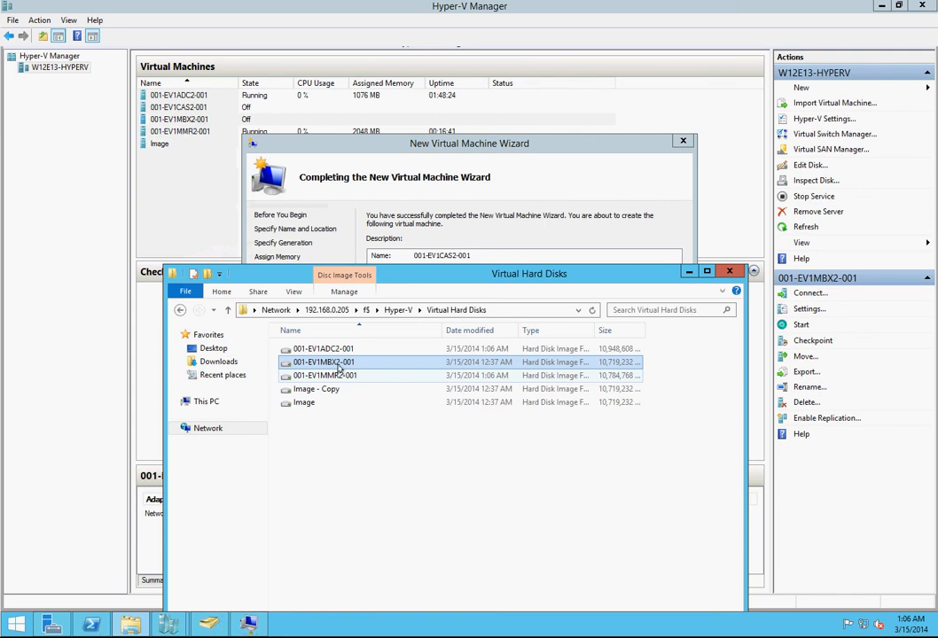
Step: Copy the file name of the 001-EV1MMR2-001 disk without renaming that file
{"action": "left_click", "coordinate": [331, 395]}
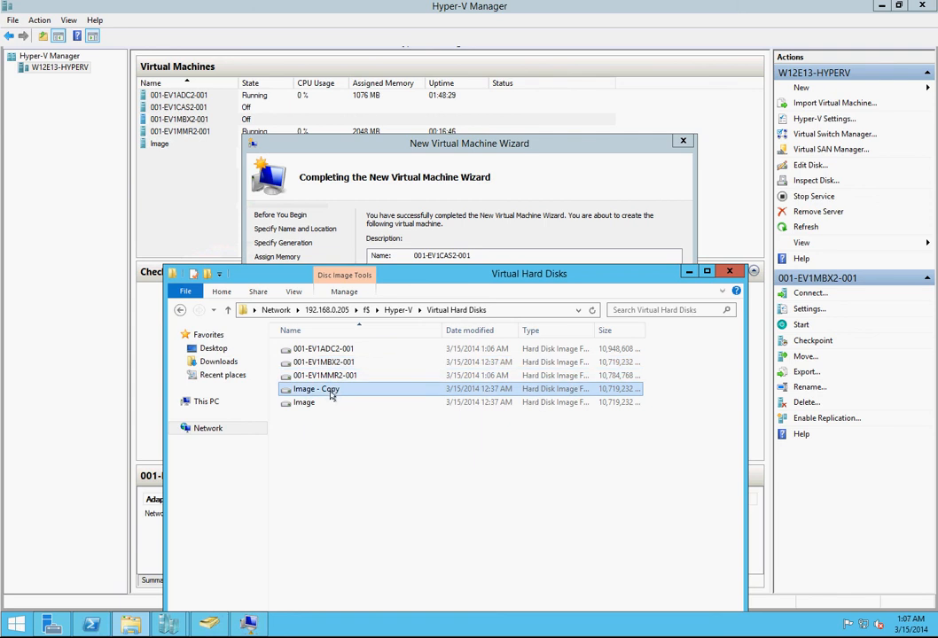
{"action": "left_click", "coordinate": [332, 395]}
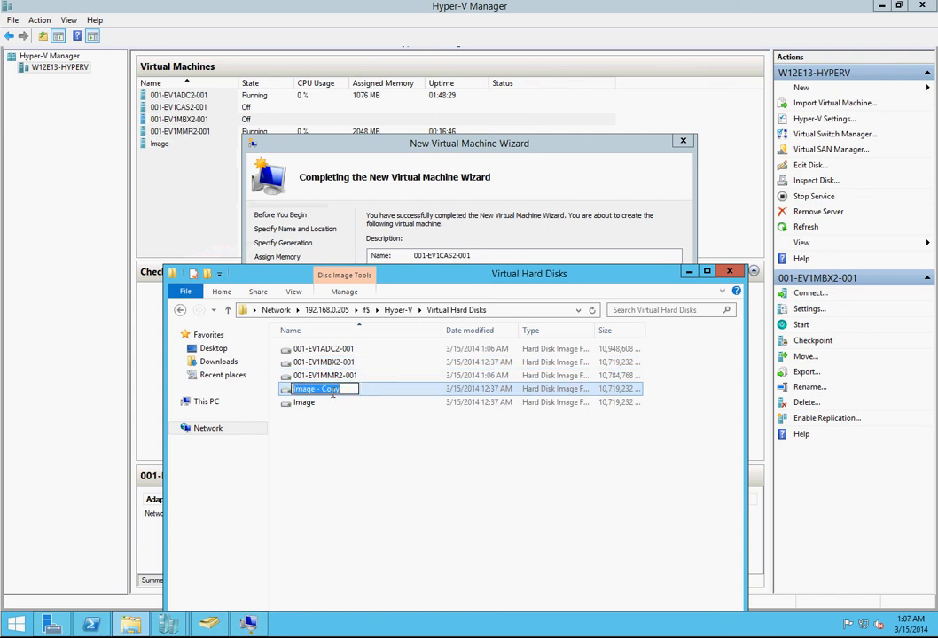
{"action": "key", "text": "Escape"}
{"action": "key", "text": "Up"}
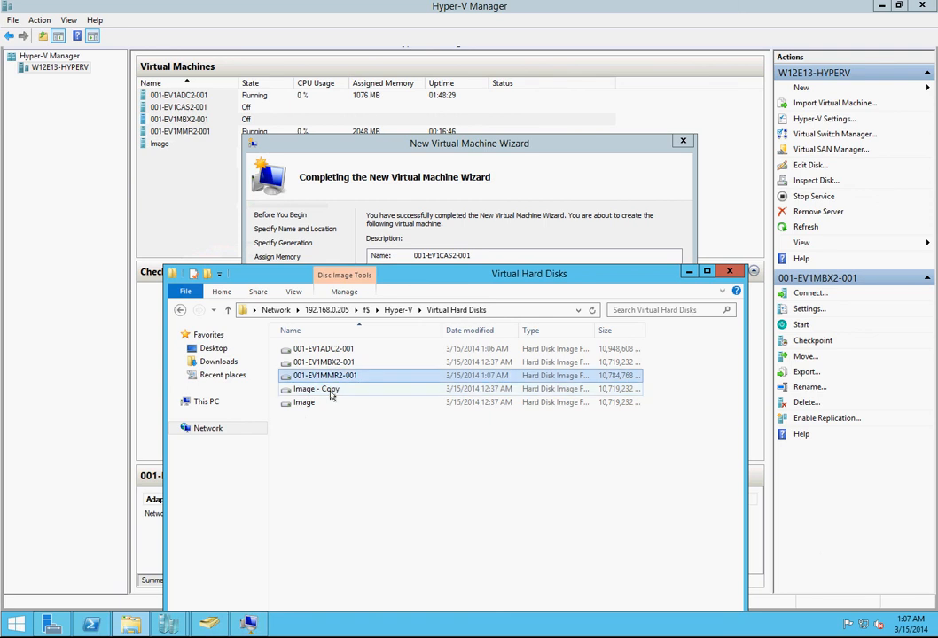
{"action": "key", "text": "F2"}
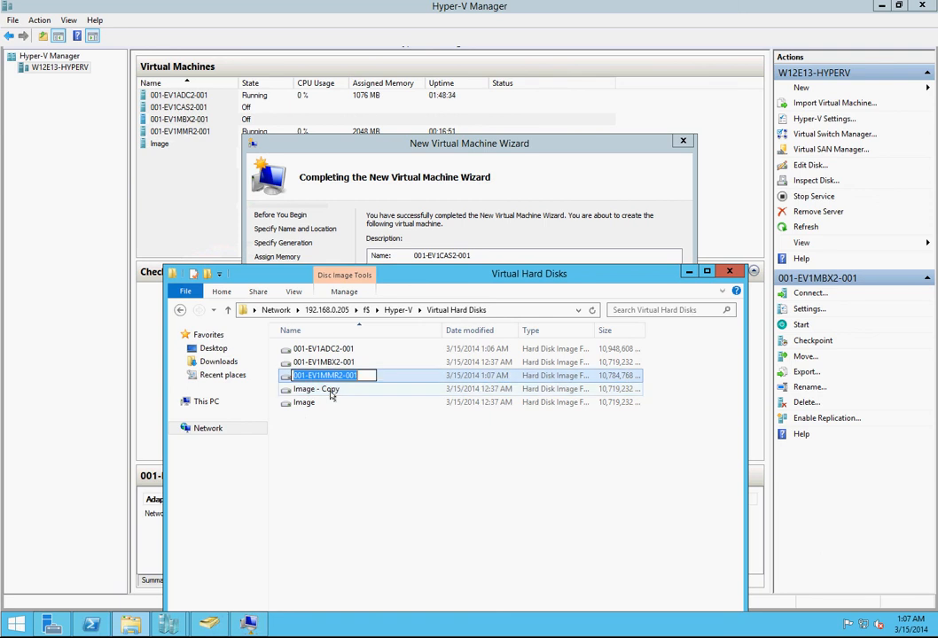
{"action": "key", "text": "Escape"}
Step: Rename the disk file "Image - Copy" as 001-EV1CAS2-001, reusing the copied name with MMR replaced by CAS
{"action": "left_click", "coordinate": [331, 390]}
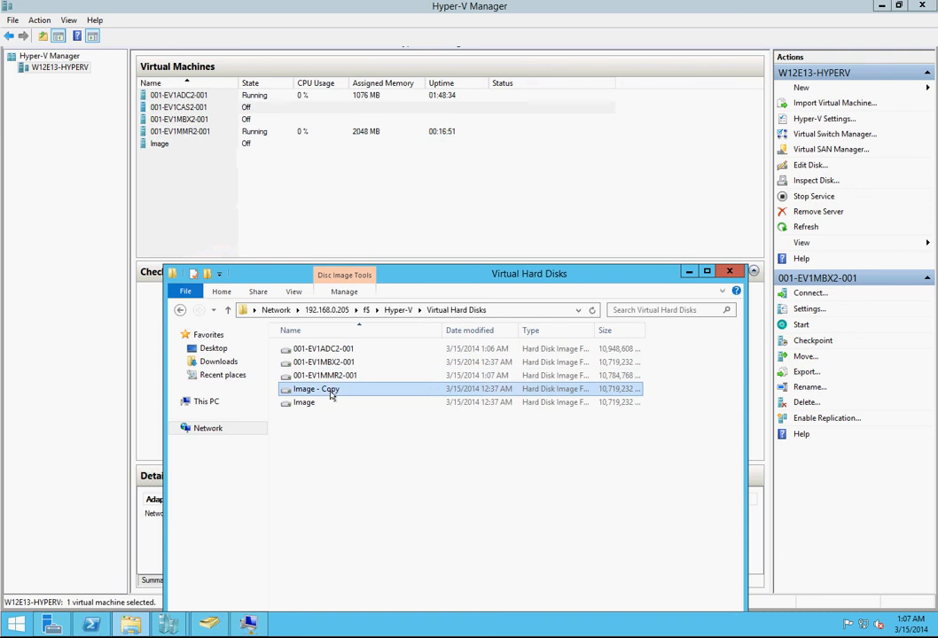
{"action": "key", "text": "F2"}
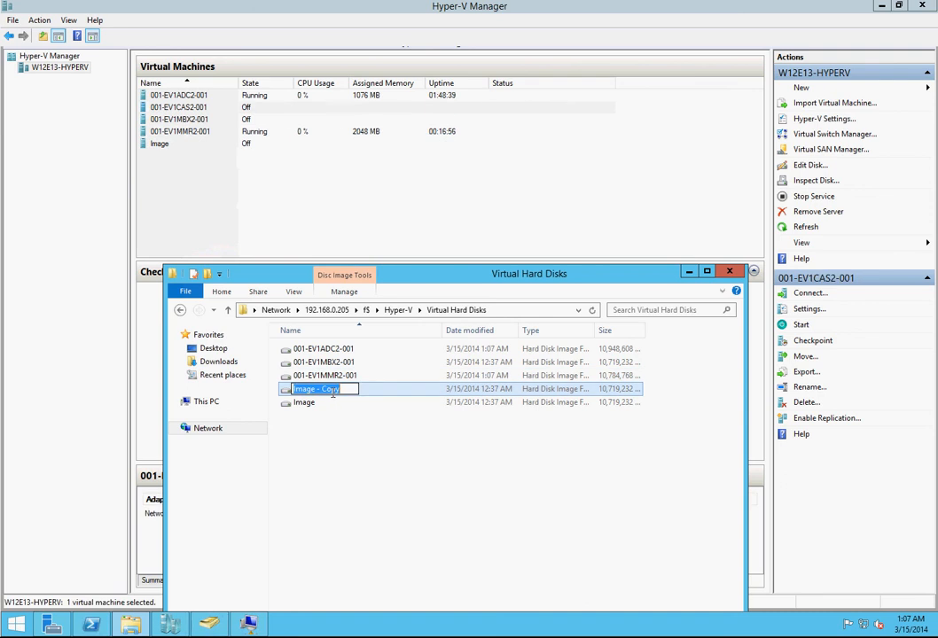
{"action": "key", "text": "ctrl+v"}
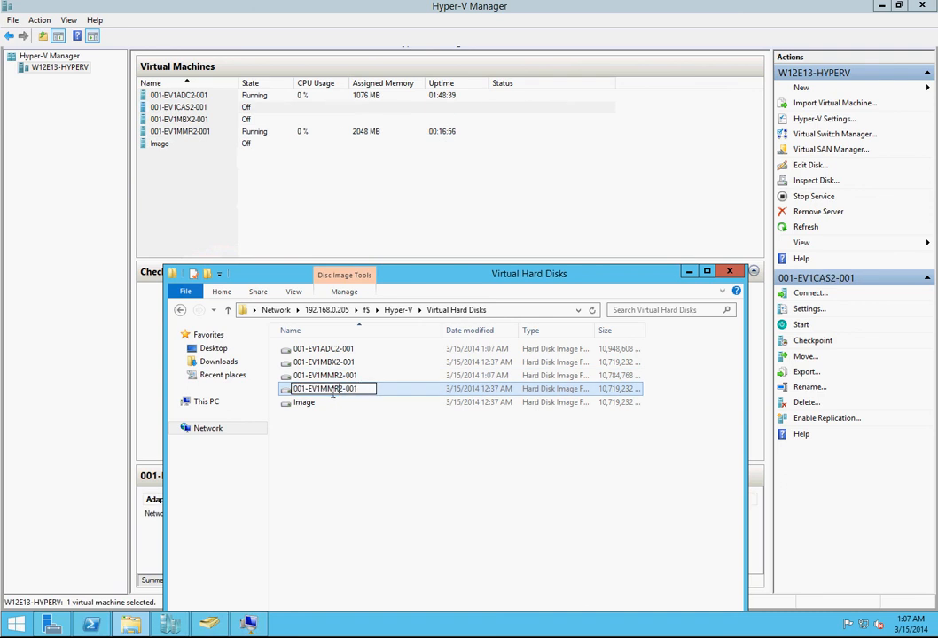
{"action": "key", "text": "BackSpace"}
{"action": "key", "text": "BackSpace"}
{"action": "key", "text": "BackSpace"}
{"action": "type", "text": "CAS"}
{"action": "key", "text": "Return"}
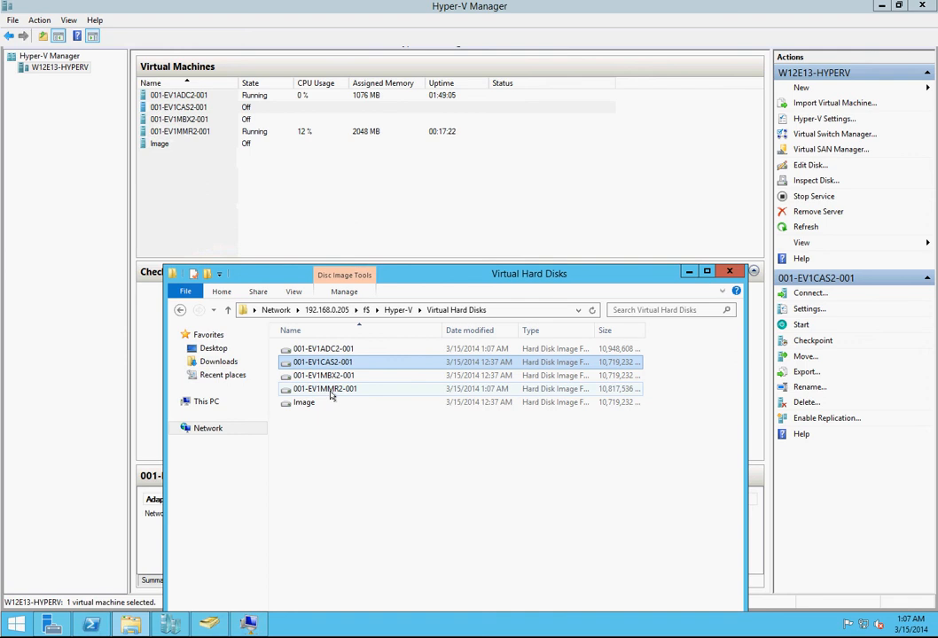
Step: Return to Hyper-V Manager, open the settings of 001-EV1CAS2-001 and add a SCSI controller to it
{"action": "left_click", "coordinate": [688, 272]}
{"action": "left_click", "coordinate": [227, 107]}
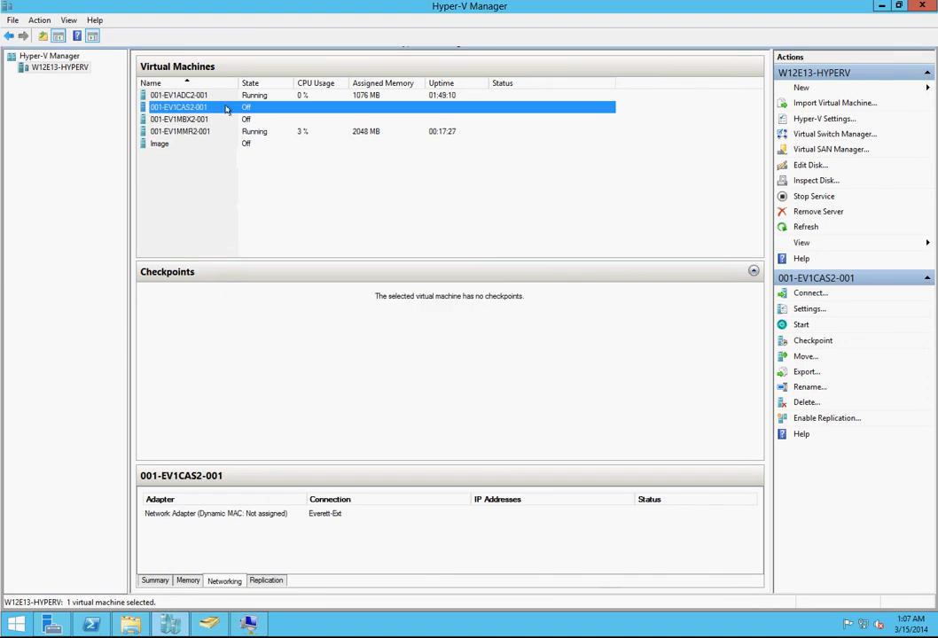
{"action": "left_click", "coordinate": [800, 308]}
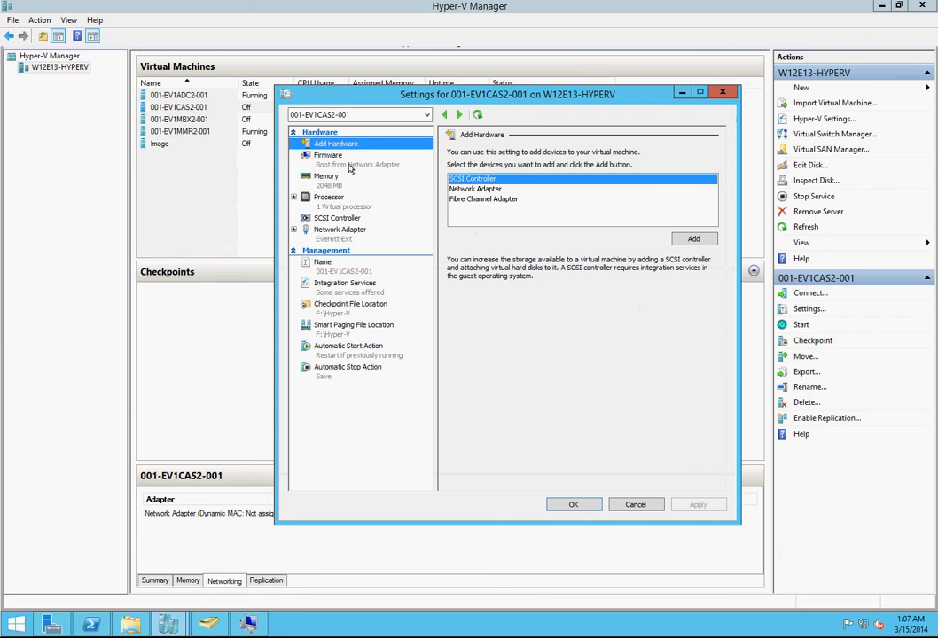
{"action": "left_click", "coordinate": [477, 181]}
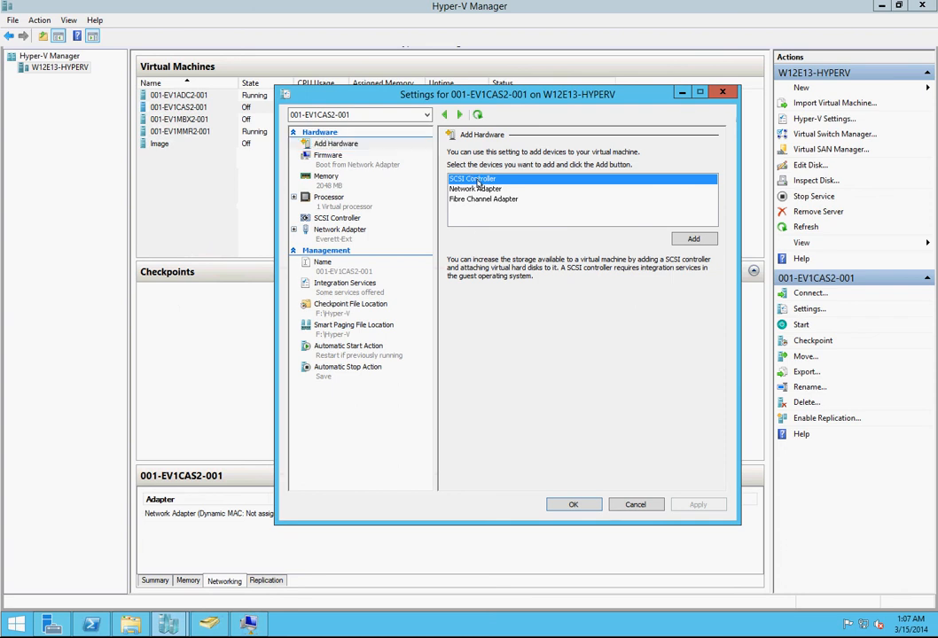
{"action": "left_click", "coordinate": [695, 239]}
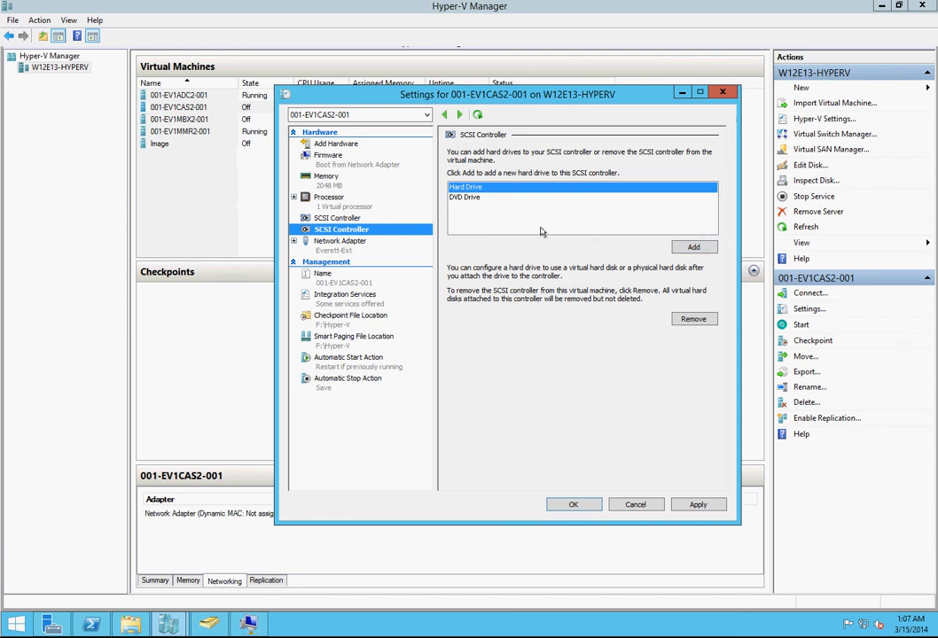
Step: Add a hard drive to the new SCSI controller of 001-EV1CAS2-001, using the existing virtual disk 001-ev1cas2-001.vhdx
{"action": "left_click", "coordinate": [693, 247]}
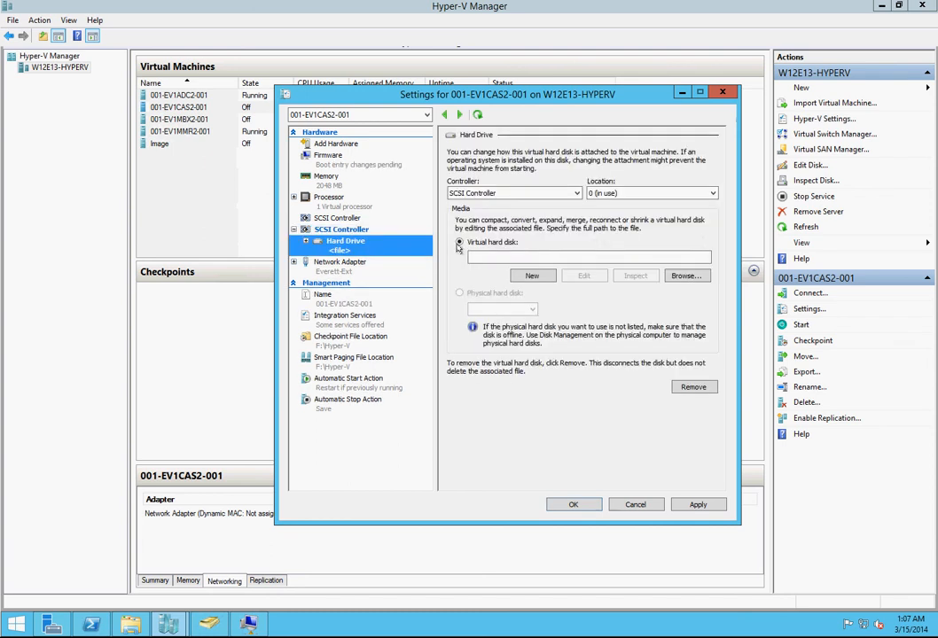
{"action": "left_click", "coordinate": [695, 277]}
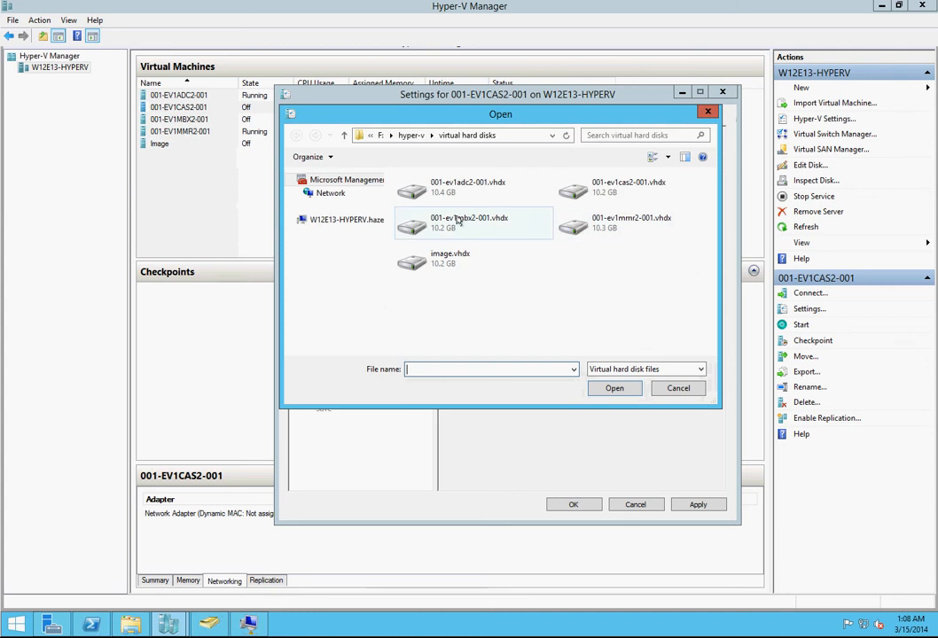
{"action": "left_click", "coordinate": [602, 189]}
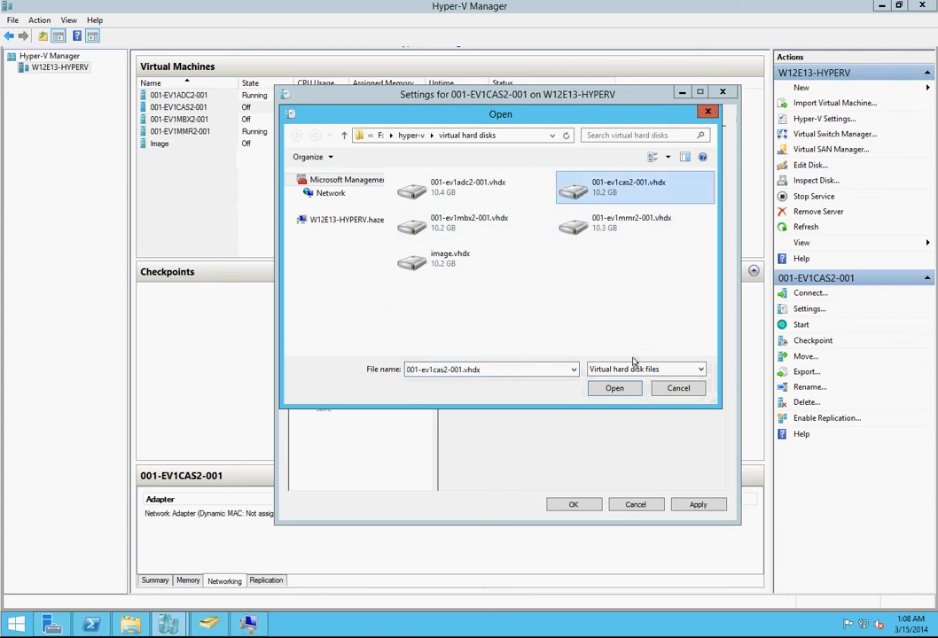
{"action": "left_click", "coordinate": [616, 389]}
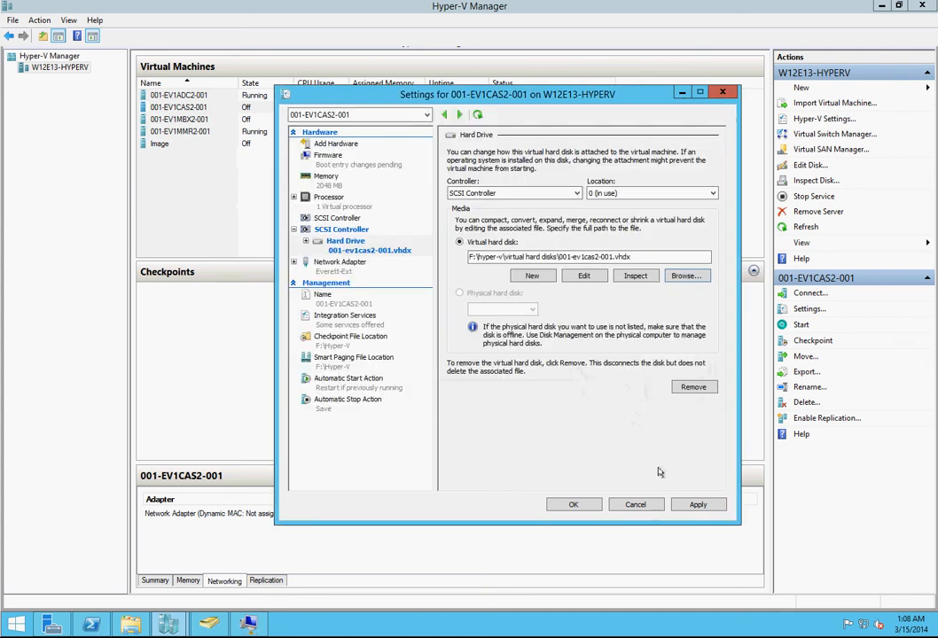
Step: Give 001-EV1CAS2-001 2 virtual processors and set its dynamic memory to a 2048 MB minimum and 4096 MB maximum
{"action": "left_click", "coordinate": [346, 201]}
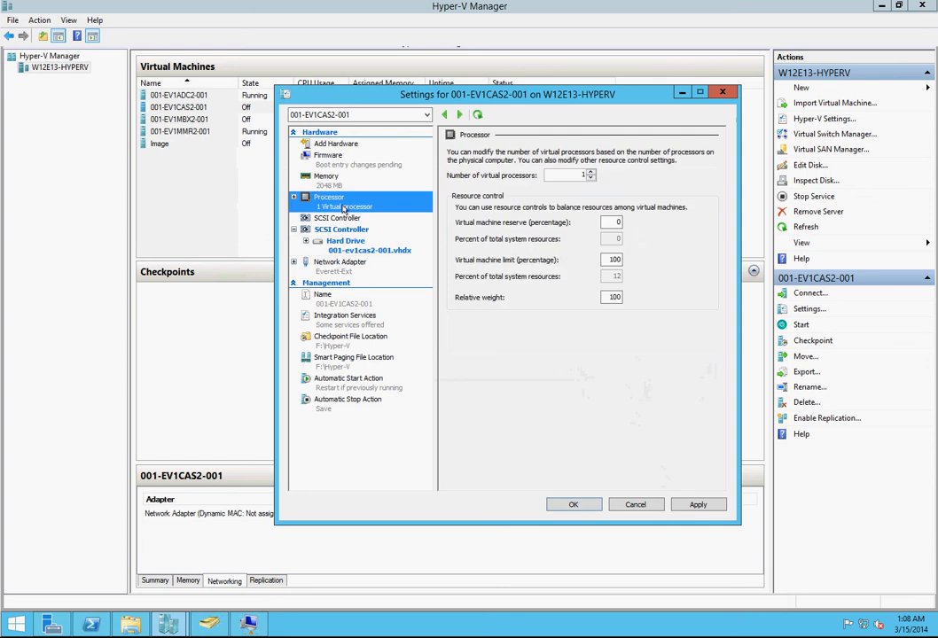
{"action": "left_click", "coordinate": [589, 173]}
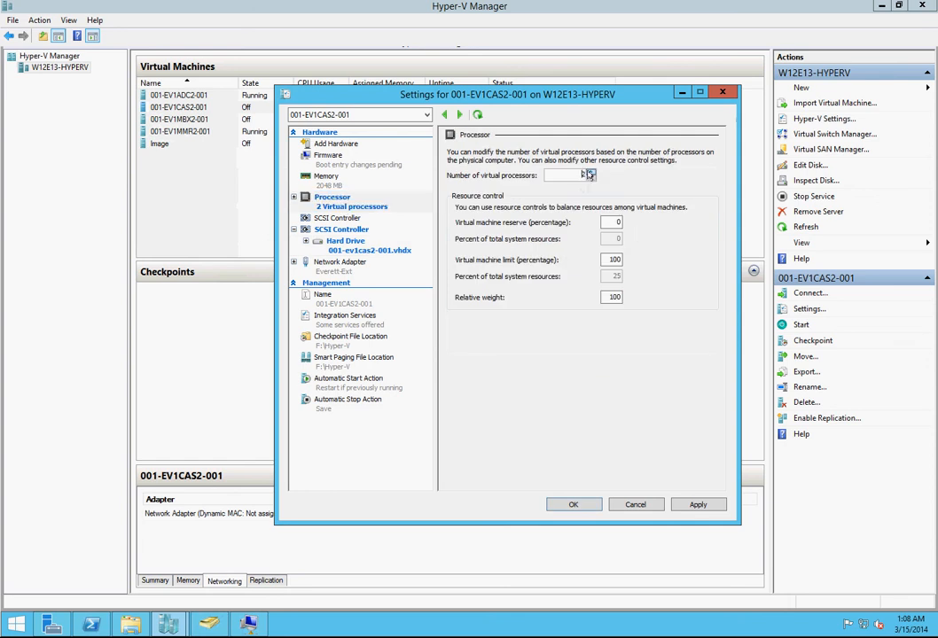
{"action": "left_click", "coordinate": [323, 178]}
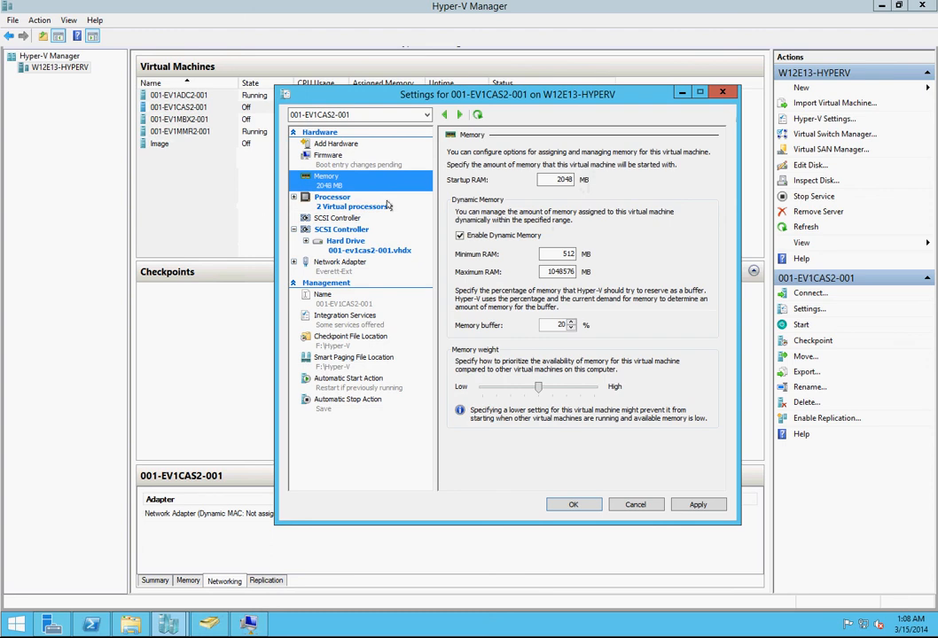
{"action": "left_click_drag", "start_coordinate": [551, 254], "coordinate": [607, 255]}
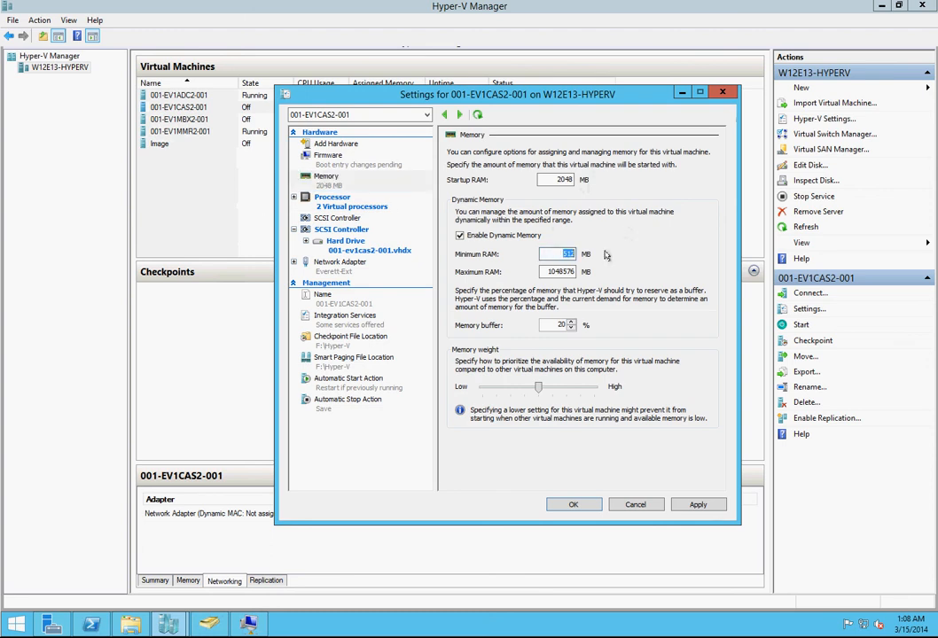
{"action": "type", "text": "2048"}
{"action": "key", "text": "Tab"}
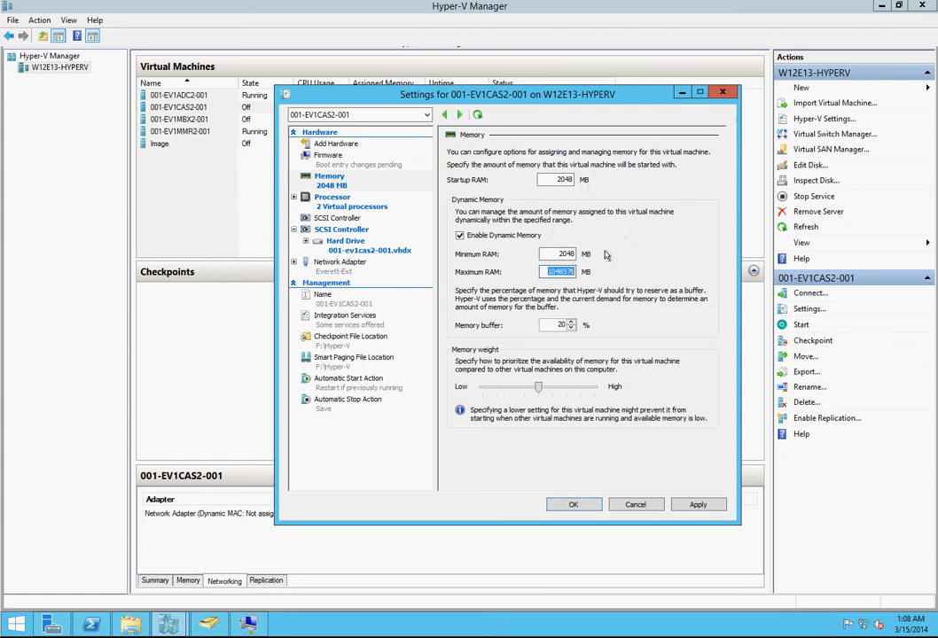
{"action": "type", "text": "4096"}
Step: Apply the pending changes, then put the hard drive first in the boot order of 001-EV1CAS2-001 and apply that
{"action": "left_click", "coordinate": [348, 166]}
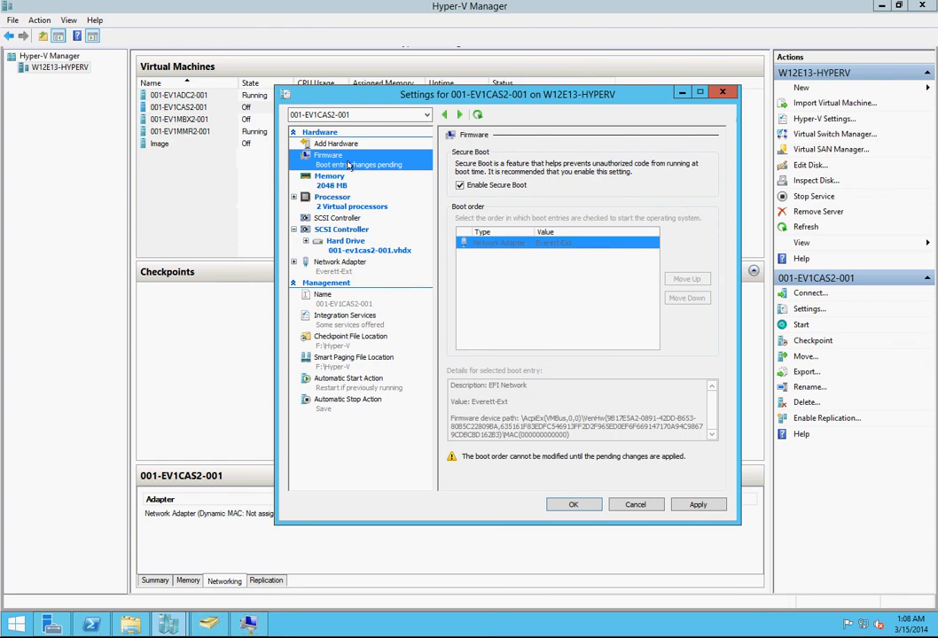
{"action": "left_click", "coordinate": [690, 506]}
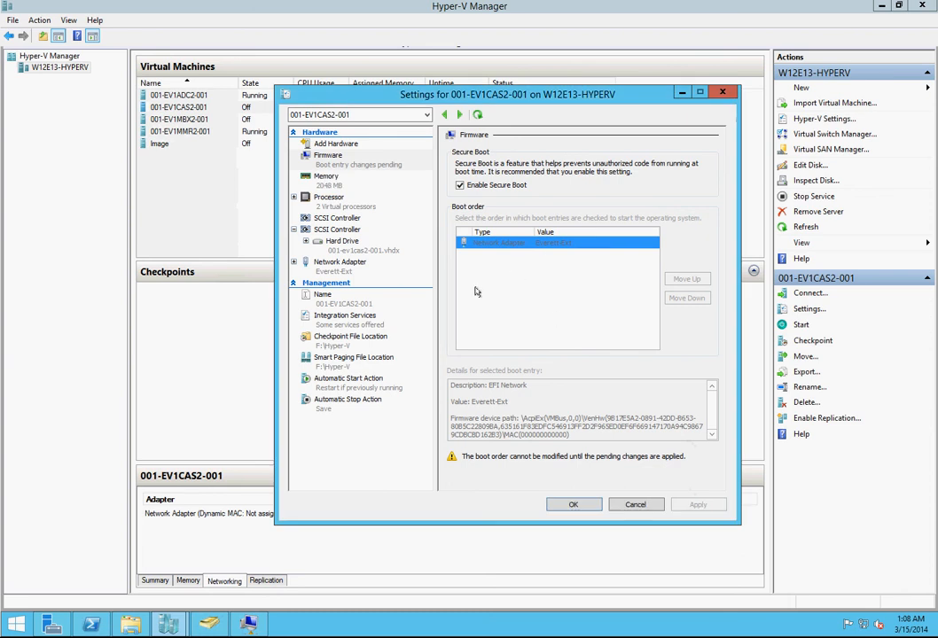
{"action": "left_click", "coordinate": [343, 241]}
{"action": "left_click", "coordinate": [342, 219]}
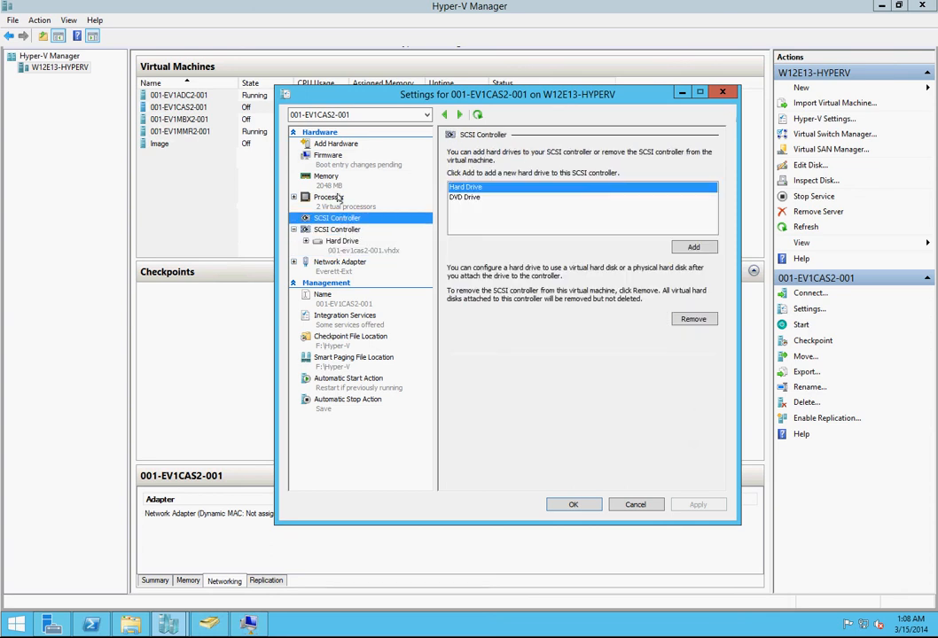
{"action": "left_click", "coordinate": [342, 161]}
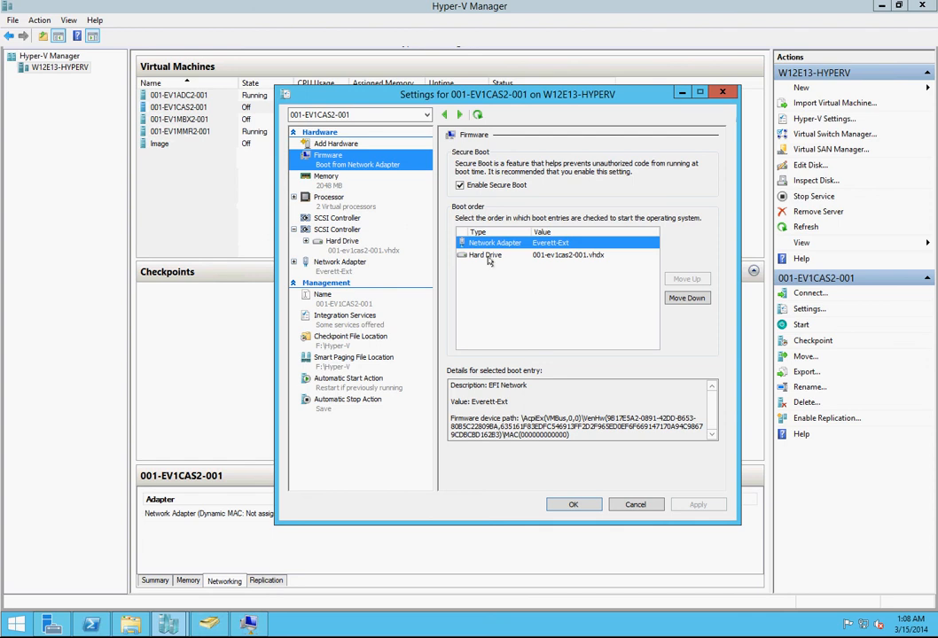
{"action": "left_click", "coordinate": [532, 254]}
{"action": "left_click", "coordinate": [690, 281]}
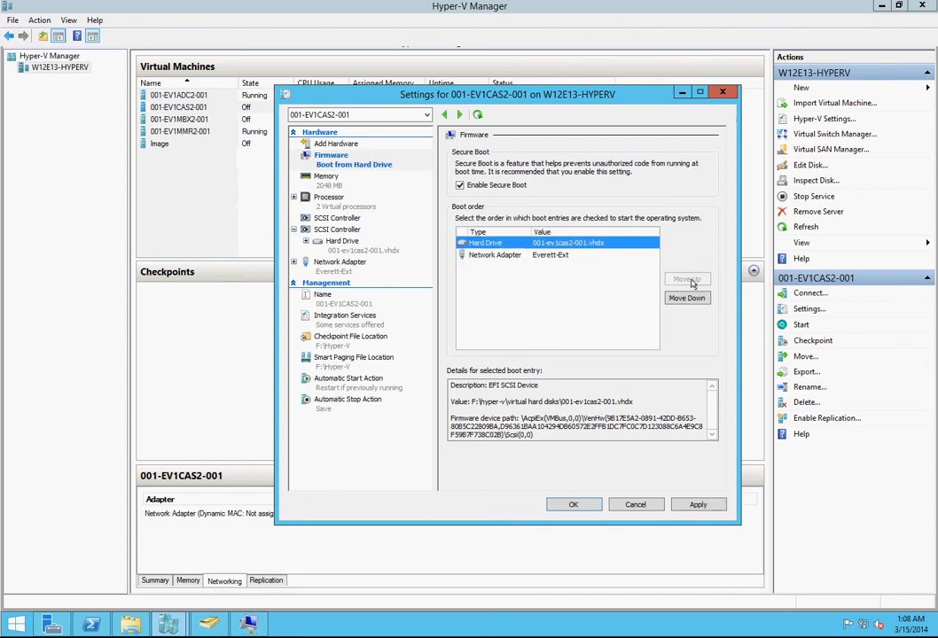
{"action": "left_click", "coordinate": [700, 503]}
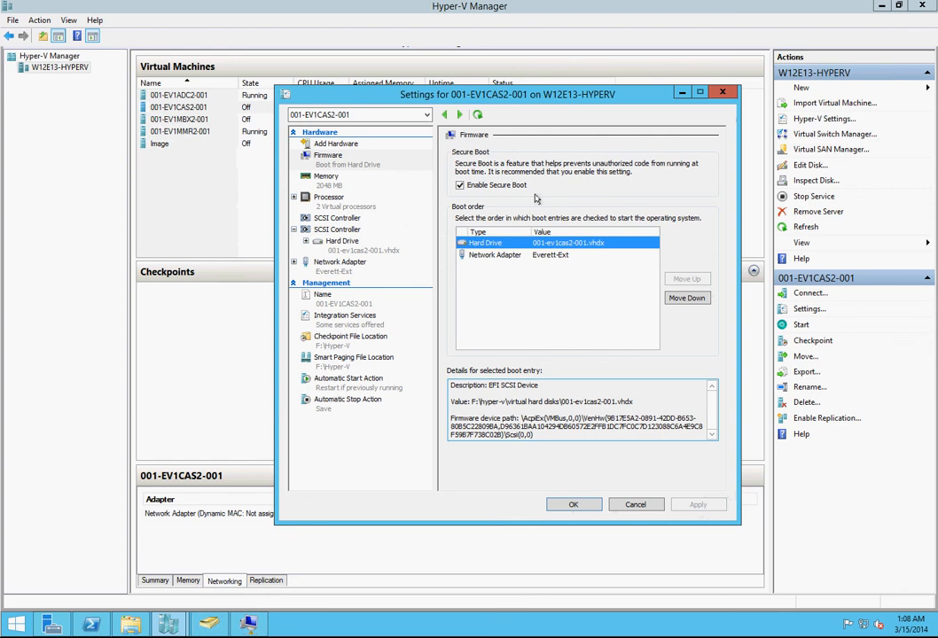
Step: Switch to the settings of 001-EV1MBX2-001 and add a SCSI controller to it
{"action": "left_click", "coordinate": [459, 115]}
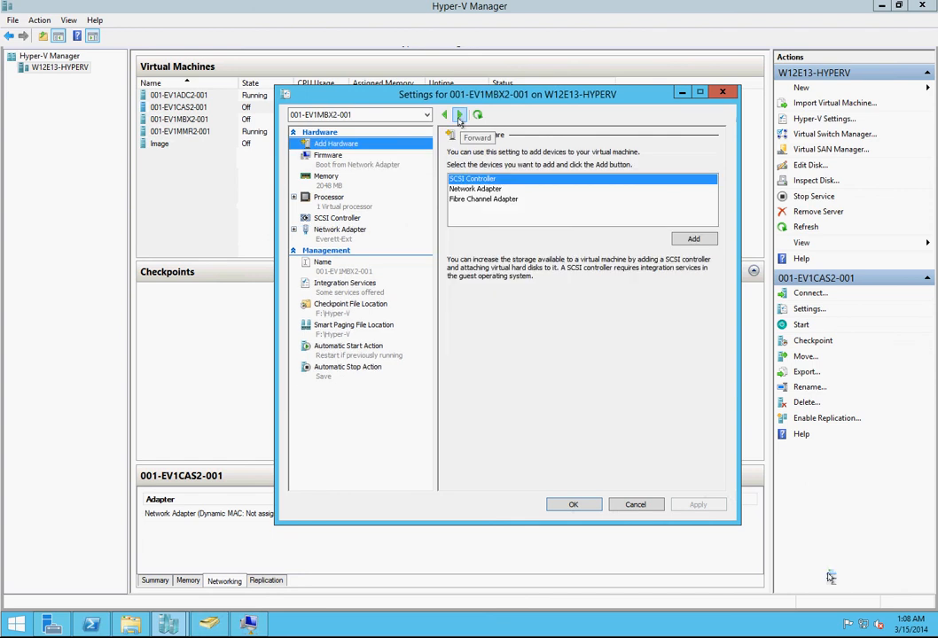
{"action": "left_click", "coordinate": [328, 183]}
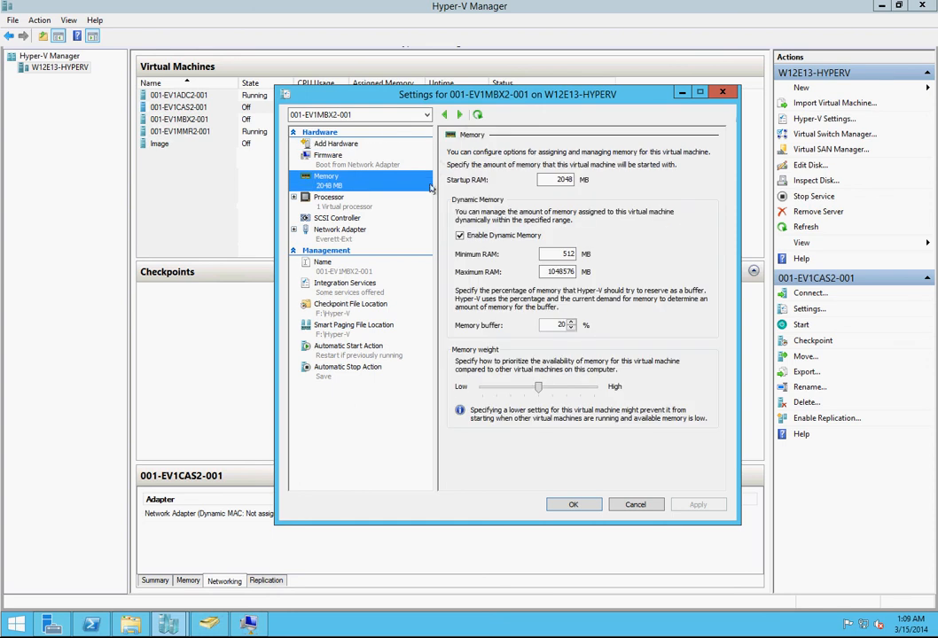
{"action": "left_click", "coordinate": [329, 156]}
{"action": "left_click", "coordinate": [337, 144]}
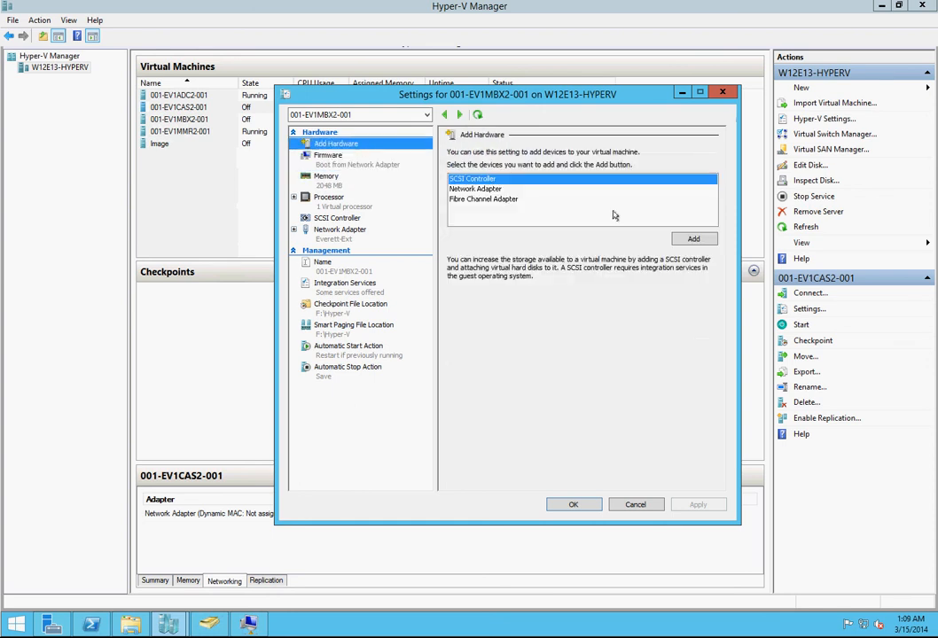
{"action": "left_click", "coordinate": [509, 178]}
{"action": "left_click", "coordinate": [693, 240]}
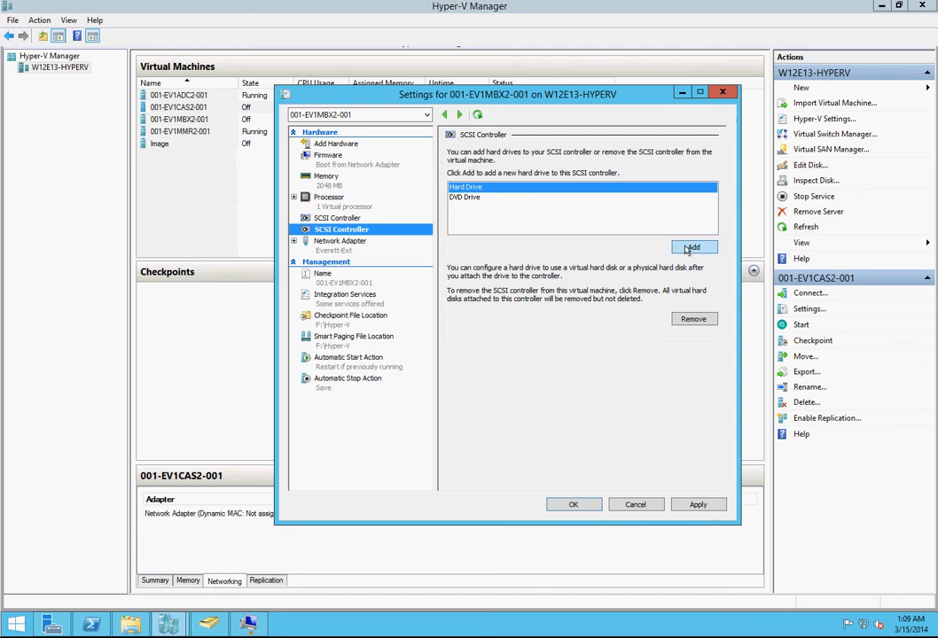
Step: Add a hard drive to the new SCSI controller of 001-EV1MBX2-001, using the existing virtual disk 001-ev1mbx2-001.vhdx
{"action": "left_click", "coordinate": [692, 248]}
{"action": "left_click", "coordinate": [623, 273]}
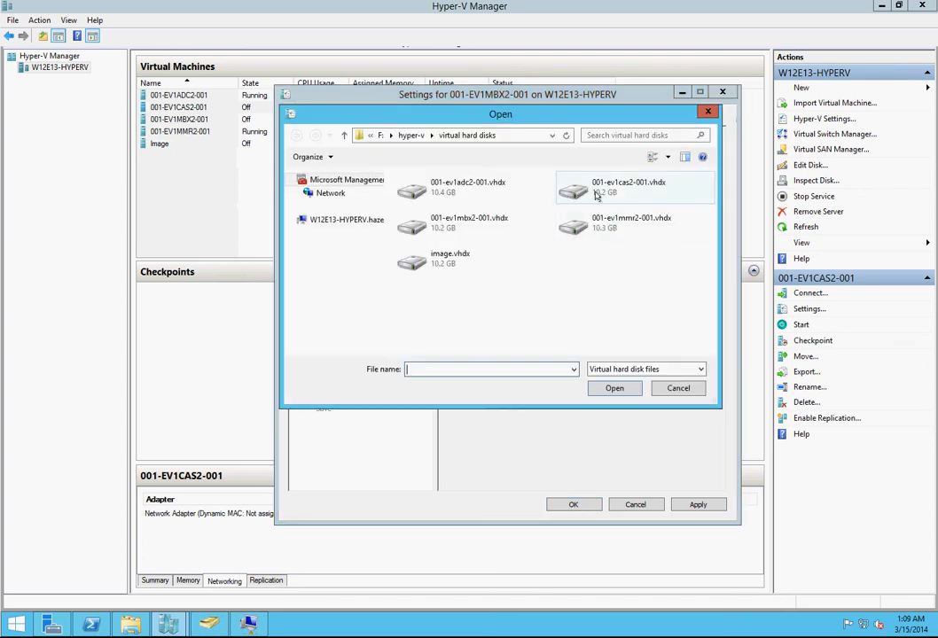
{"action": "left_click", "coordinate": [458, 219]}
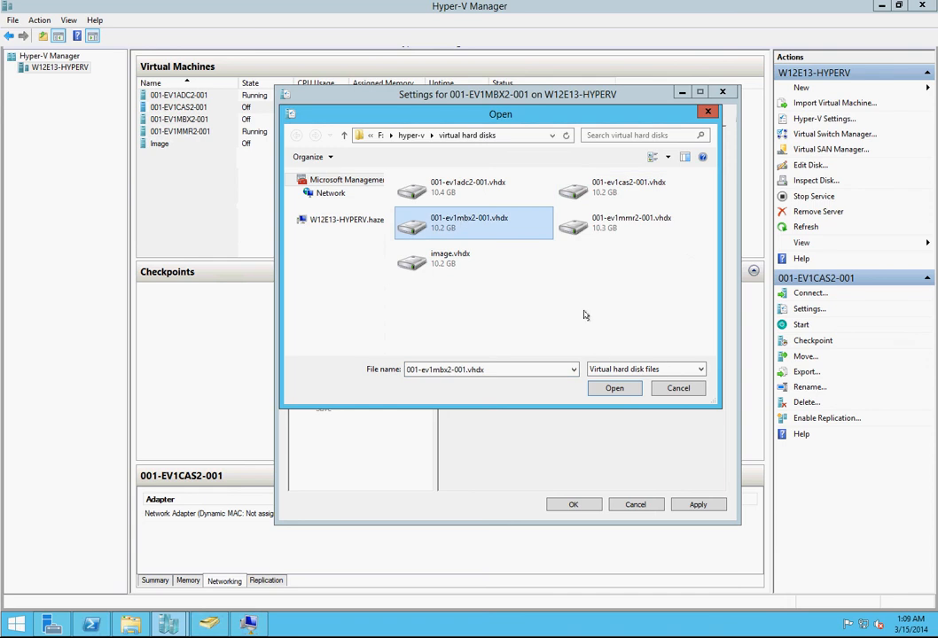
{"action": "left_click", "coordinate": [615, 389]}
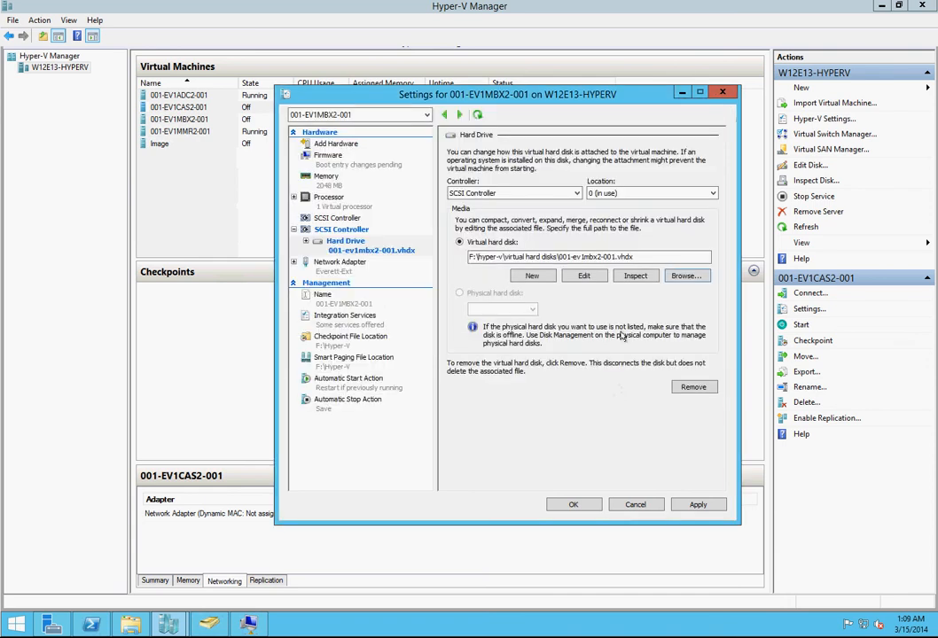
Step: Set 001-EV1MBX2-001 to 2 virtual processors and try to apply a minimum RAM of 22048 MB and maximum RAM of 4096 MB
{"action": "left_click", "coordinate": [348, 207]}
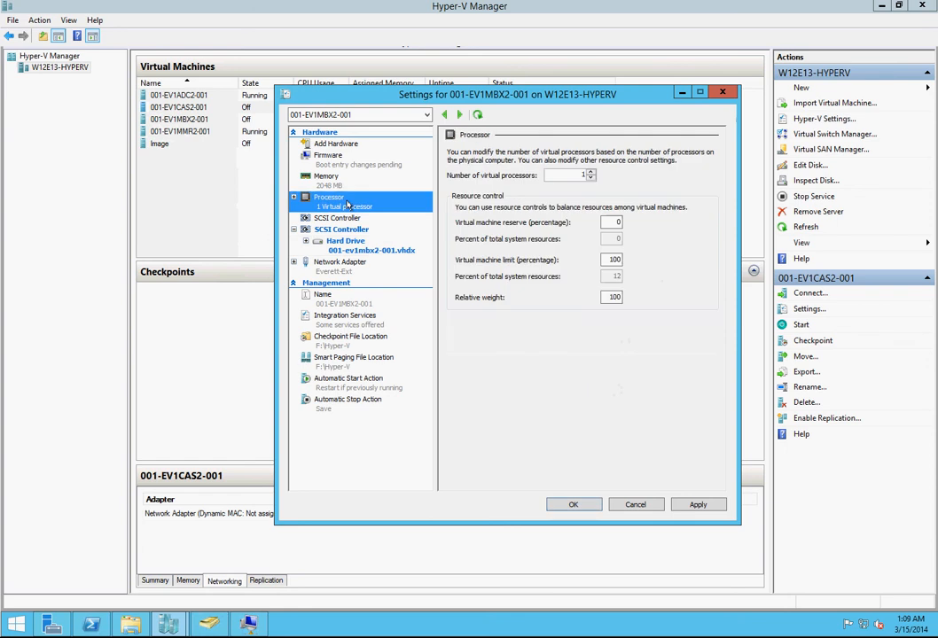
{"action": "left_click", "coordinate": [591, 174]}
{"action": "left_click", "coordinate": [326, 177]}
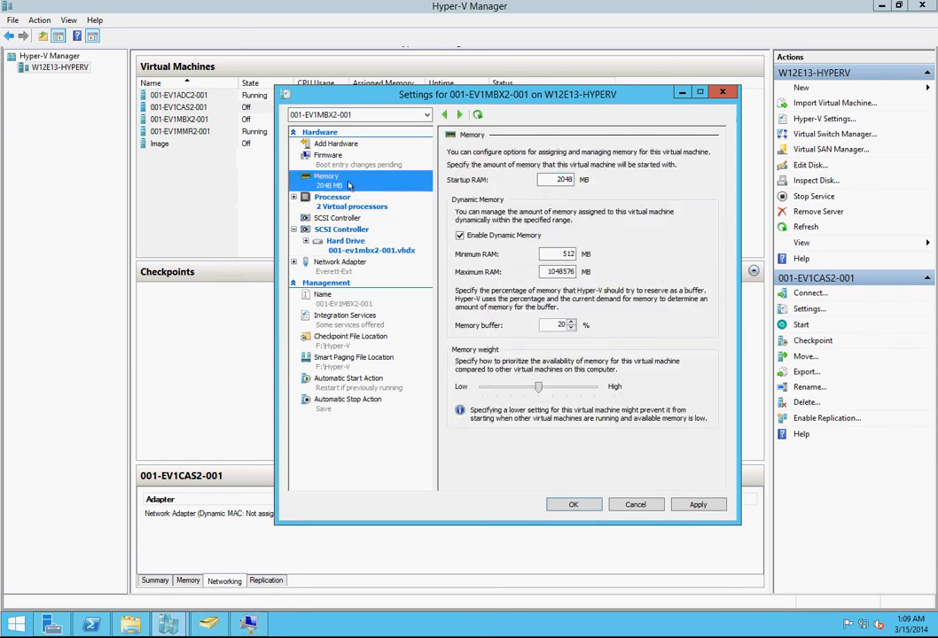
{"action": "left_click", "coordinate": [559, 182]}
{"action": "left_click_drag", "start_coordinate": [553, 253], "coordinate": [596, 256]}
{"action": "type", "text": "22048"}
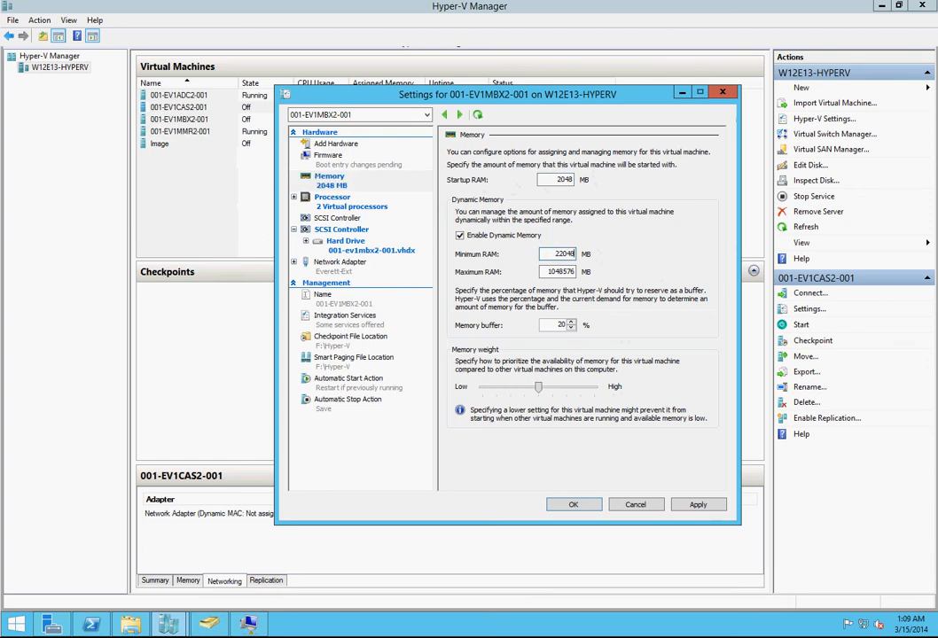
{"action": "key", "text": "Tab"}
{"action": "type", "text": "4096"}
{"action": "left_click", "coordinate": [696, 505]}
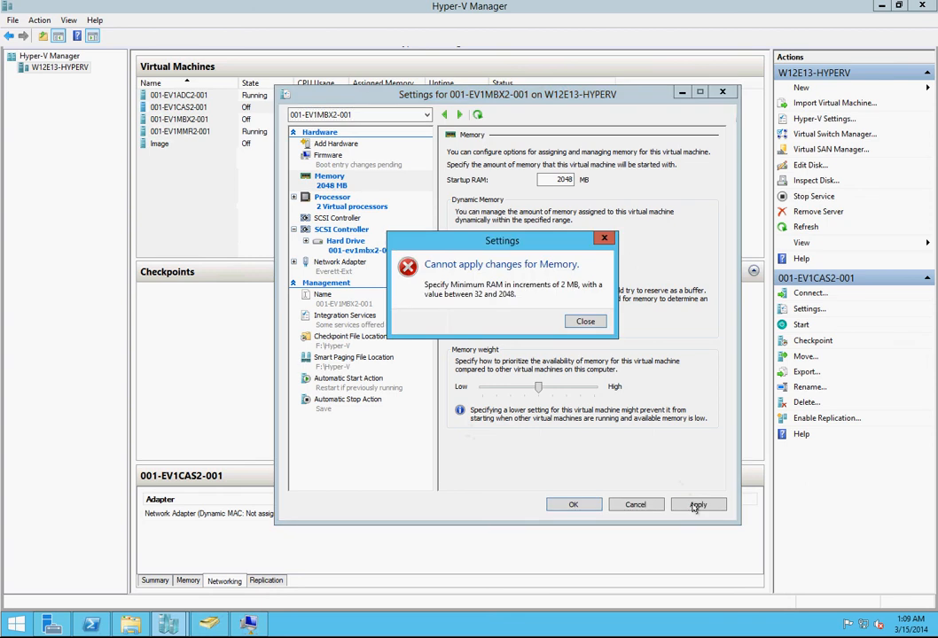
{"action": "left_click", "coordinate": [586, 322]}
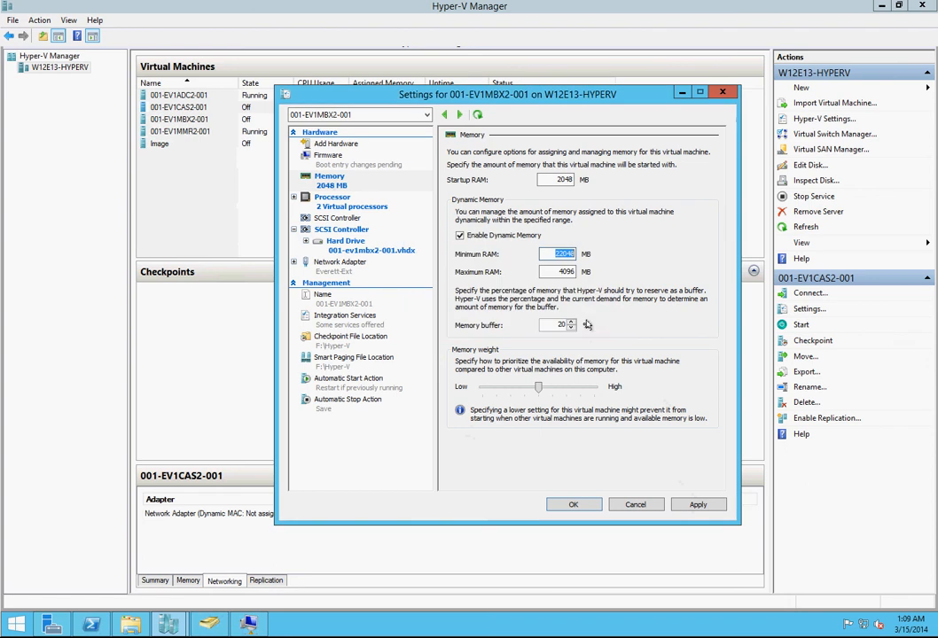
Step: Correct the minimum RAM of 001-EV1MBX2-001 to 2048 MB and apply the settings
{"action": "left_click", "coordinate": [560, 255]}
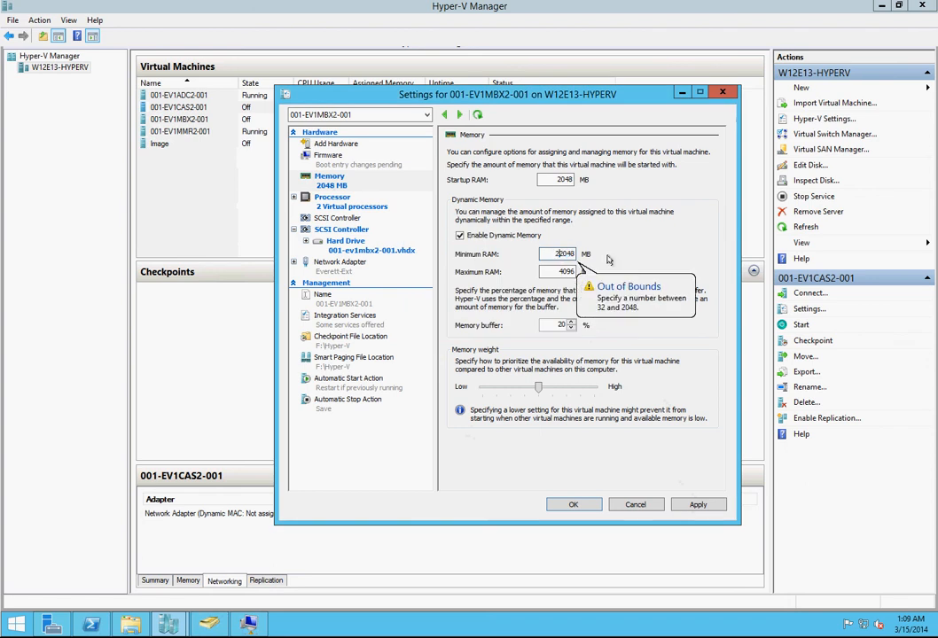
{"action": "key", "text": "BackSpace"}
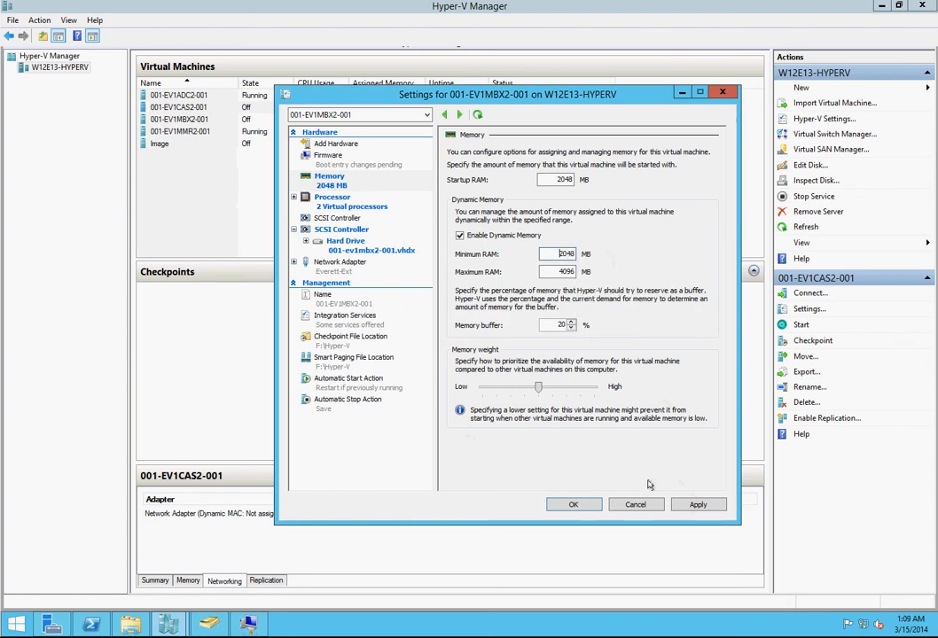
{"action": "left_click", "coordinate": [691, 504]}
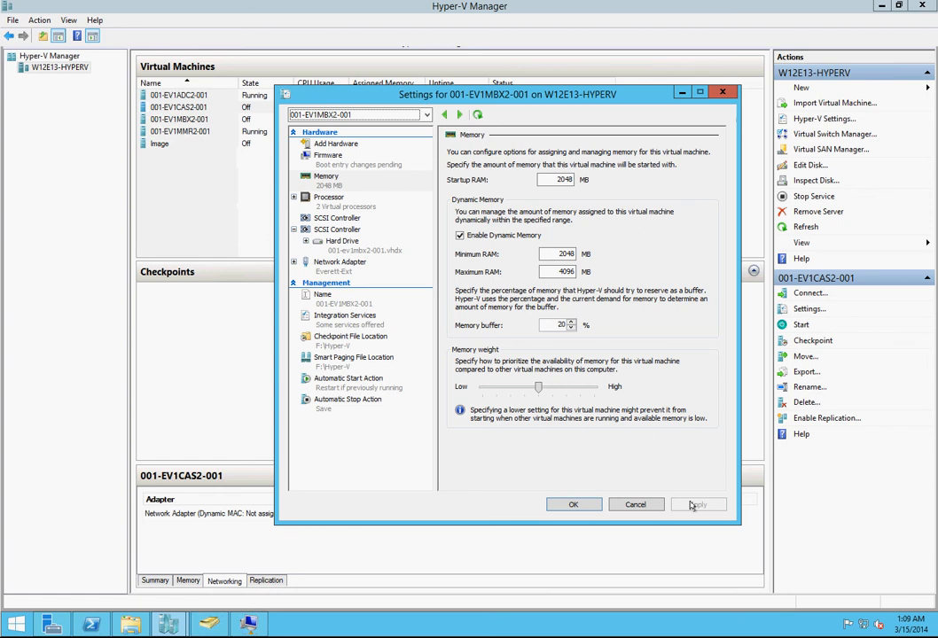
Step: Put the hard drive first in the boot order of 001-EV1MBX2-001, apply the change and close the settings
{"action": "left_click", "coordinate": [359, 166]}
{"action": "left_click", "coordinate": [567, 254]}
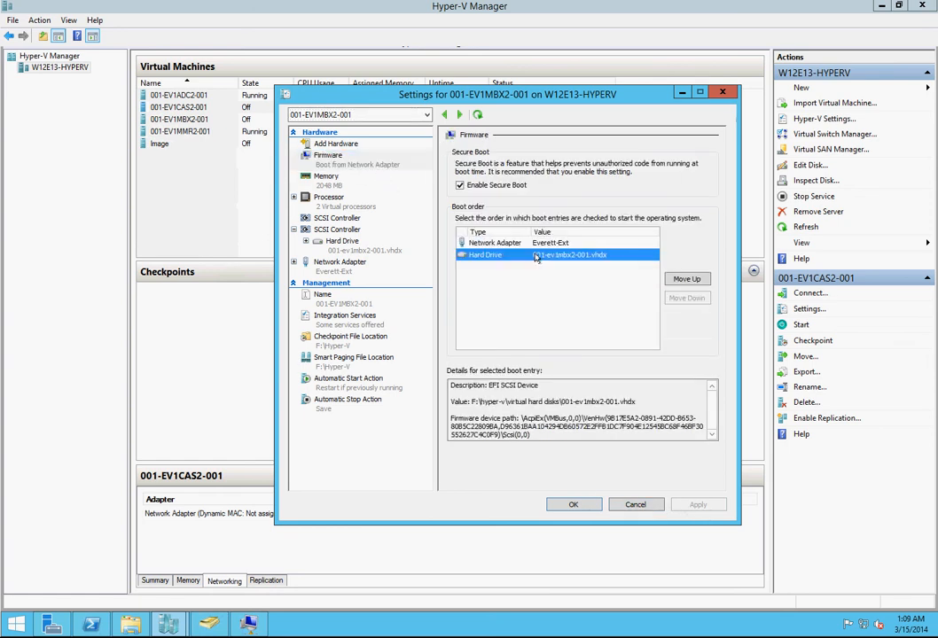
{"action": "left_click", "coordinate": [684, 278]}
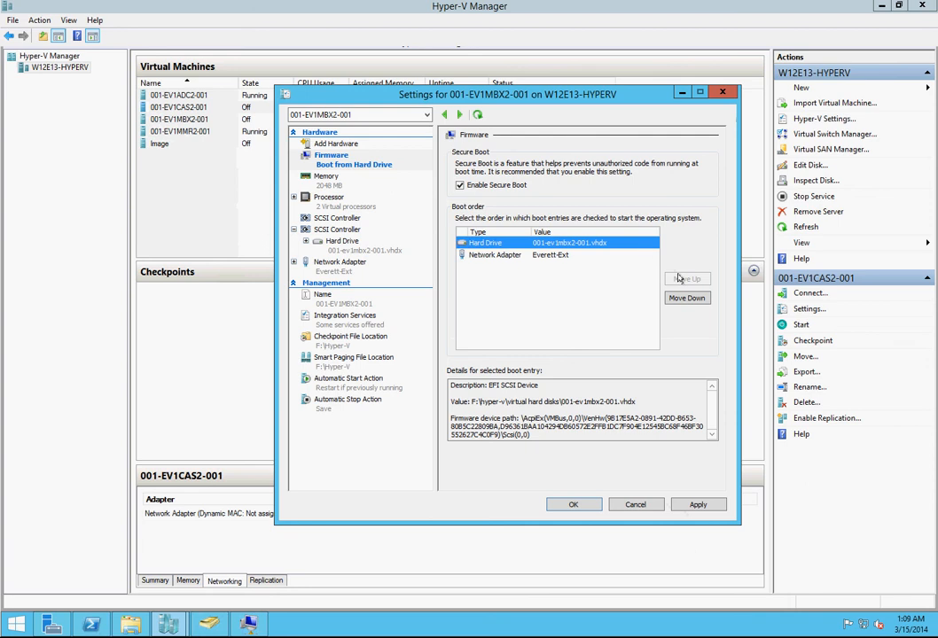
{"action": "left_click", "coordinate": [698, 505]}
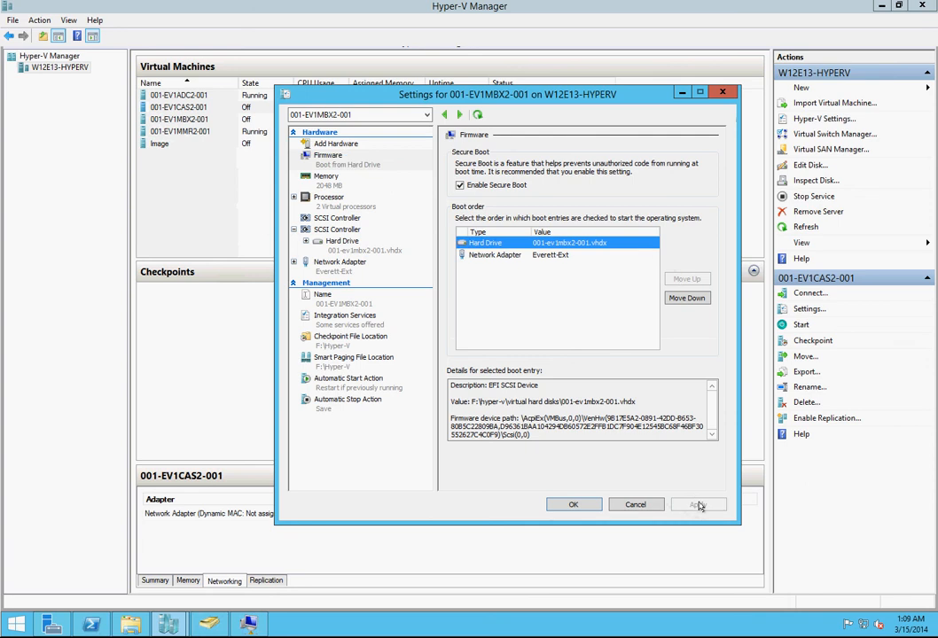
{"action": "left_click", "coordinate": [569, 505]}
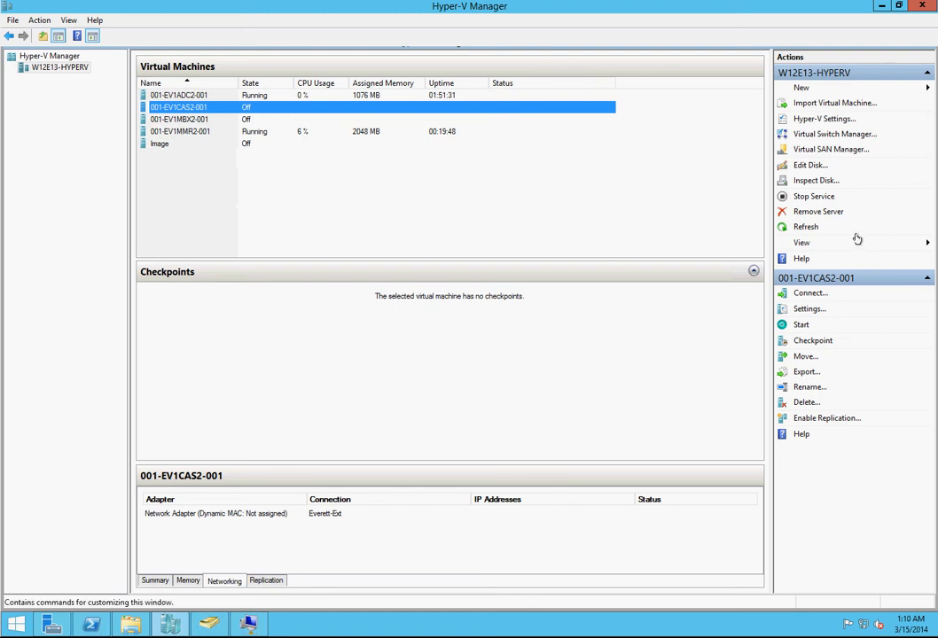
Step: Start the virtual machines 001-EV1CAS2-001 and 001-EV1MBX2-001
{"action": "left_click", "coordinate": [803, 326]}
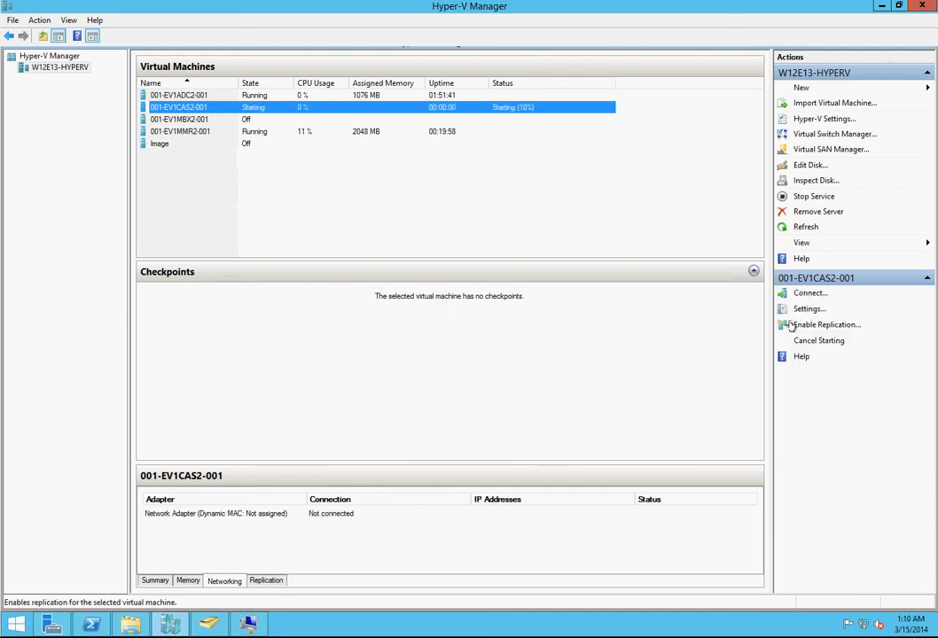
{"action": "left_click", "coordinate": [260, 121]}
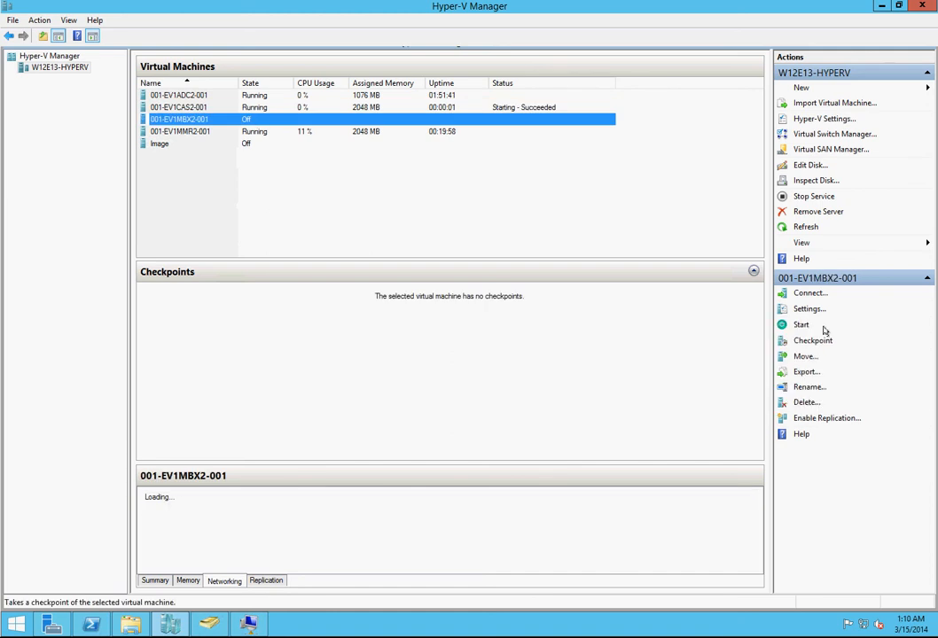
{"action": "left_click", "coordinate": [797, 326]}
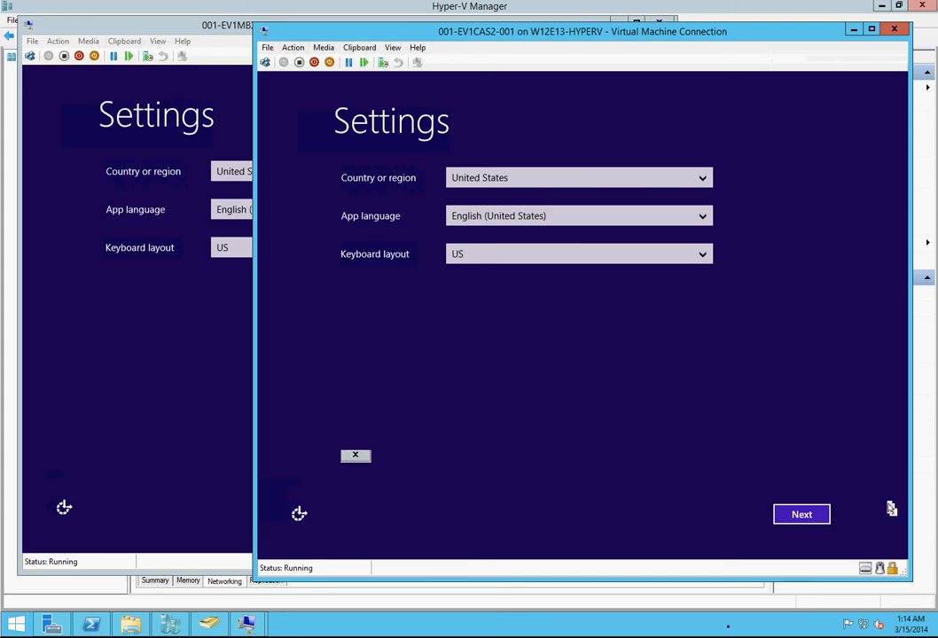
Step: Accept the default United States regional settings and the license terms in the Windows setup of 001-EV1MBX2-001 and 001-EV1CAS2-001
{"action": "left_click", "coordinate": [226, 25]}
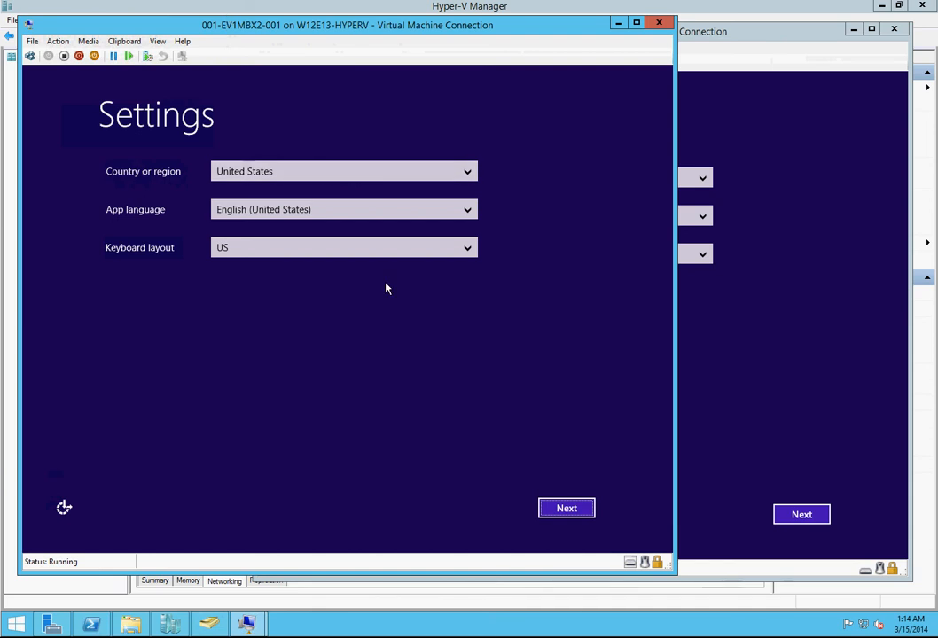
{"action": "left_click", "coordinate": [567, 508]}
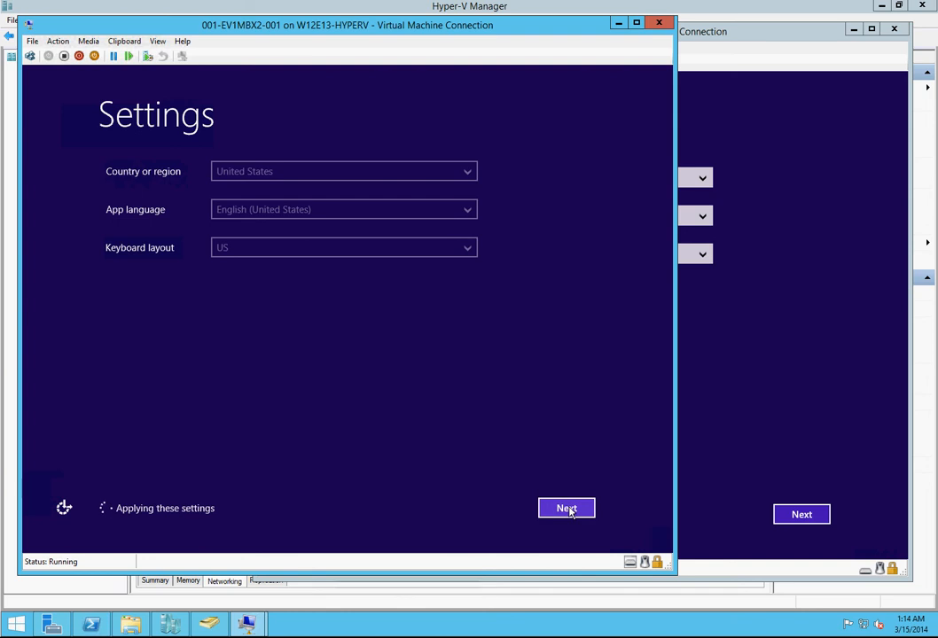
{"action": "left_click", "coordinate": [799, 524]}
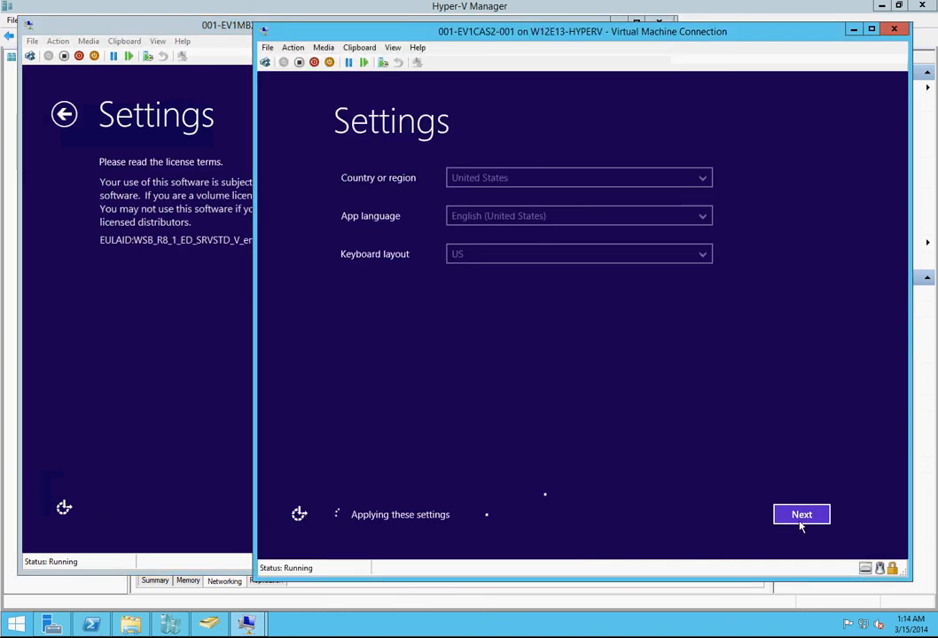
{"action": "left_click", "coordinate": [90, 327]}
{"action": "left_click", "coordinate": [566, 509]}
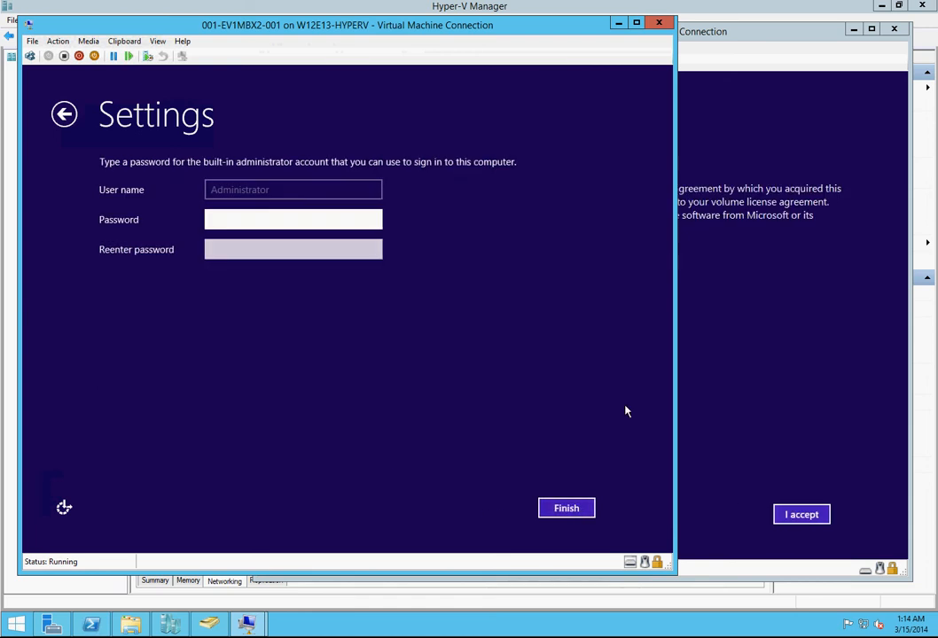
{"action": "left_click", "coordinate": [793, 501]}
{"action": "left_click", "coordinate": [800, 516]}
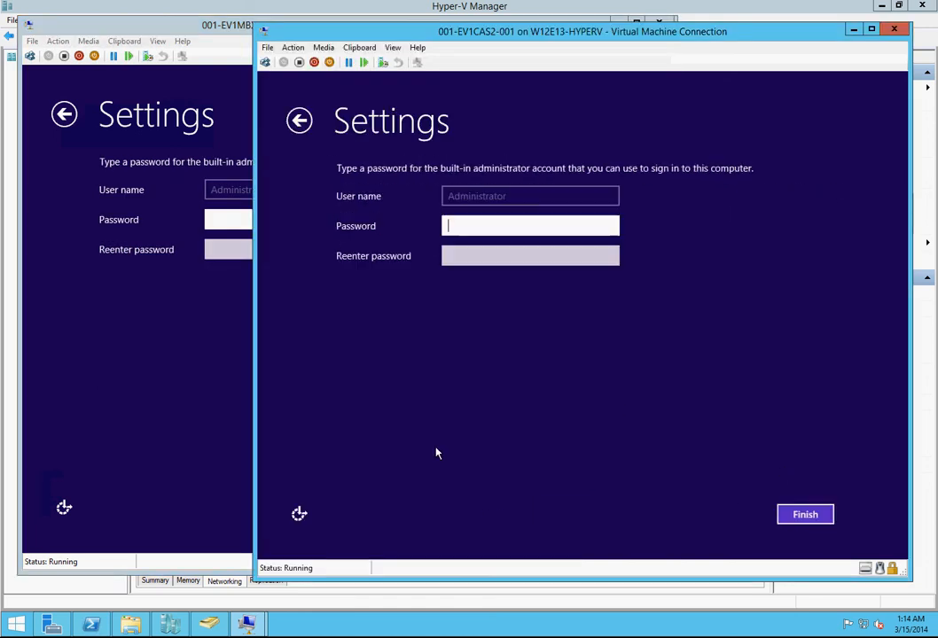
Step: Enter and re-enter the built-in administrator account password on 001-EV1MBX2-001 and finish its Windows setup
{"action": "left_click", "coordinate": [234, 431]}
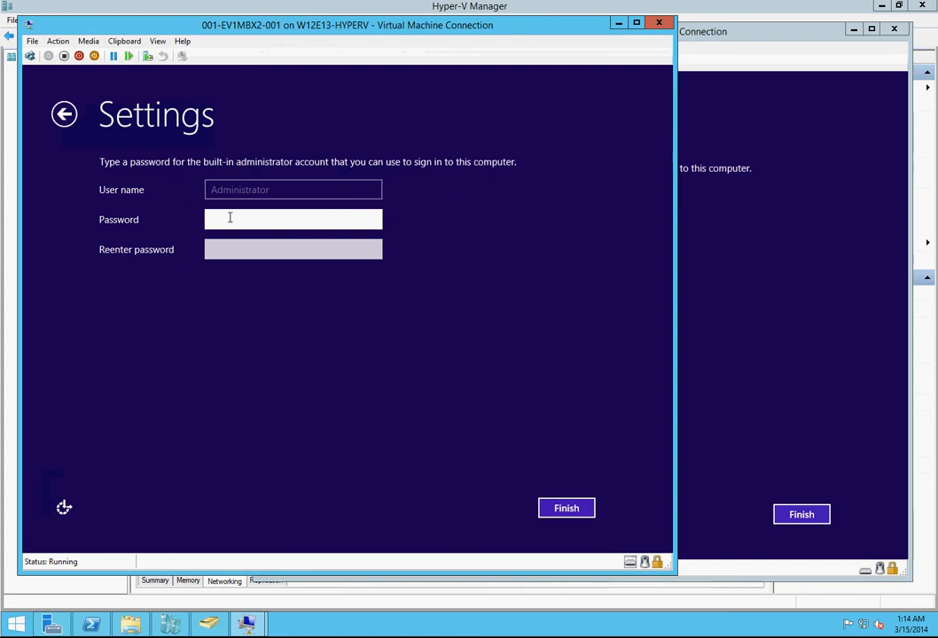
{"action": "type", "text": "Pa$$w0rd"}
{"action": "key", "text": "Tab"}
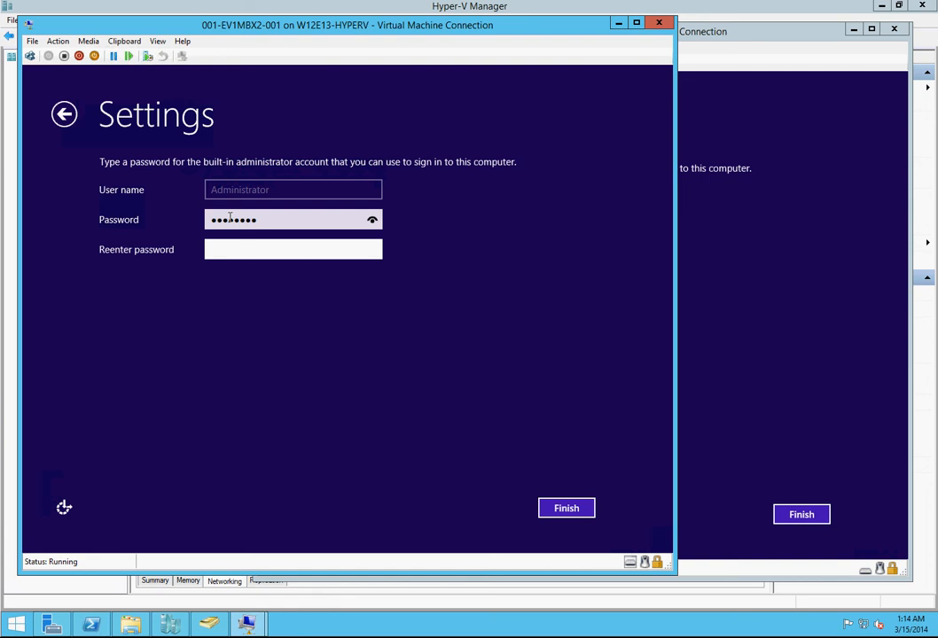
{"action": "type", "text": "Pa$$w0rd"}
{"action": "left_click", "coordinate": [562, 514]}
Step: Enter and re-enter the built-in administrator account password on 001-EV1CAS2-001 and finish its Windows setup
{"action": "left_click", "coordinate": [794, 426]}
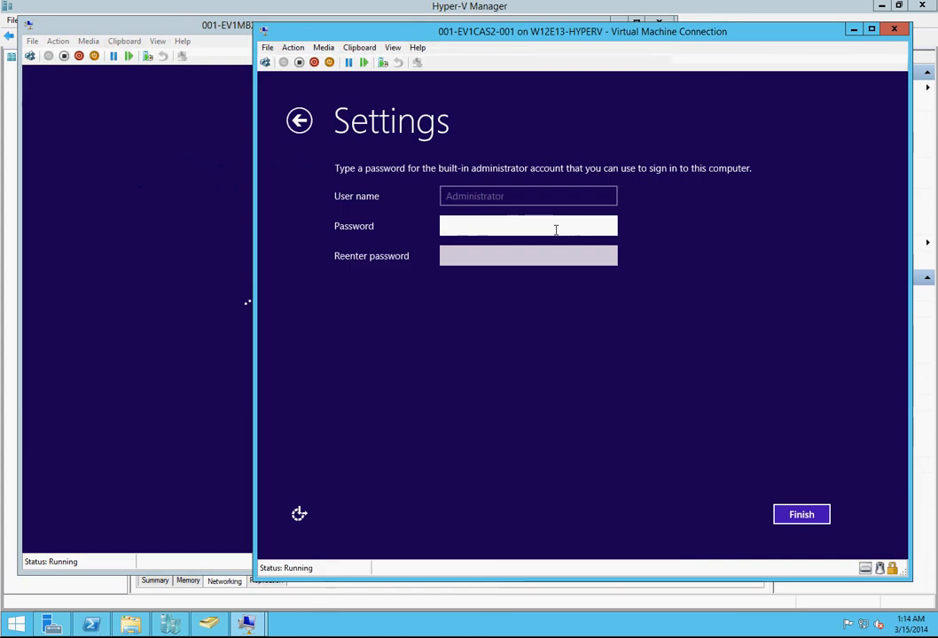
{"action": "type", "text": "Pa$$w0rd"}
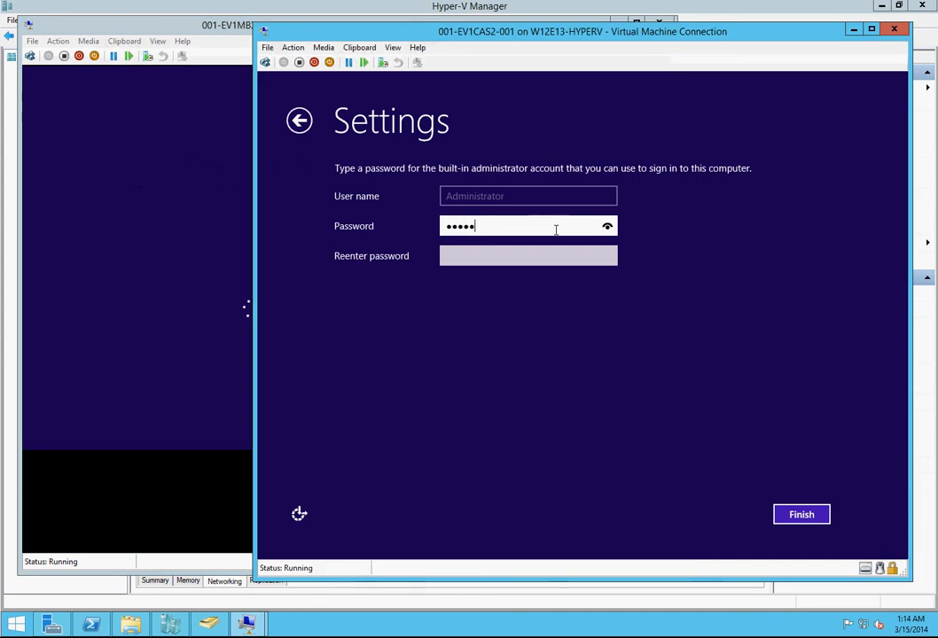
{"action": "key", "text": "Tab"}
{"action": "type", "text": "Pa$$w0rd"}
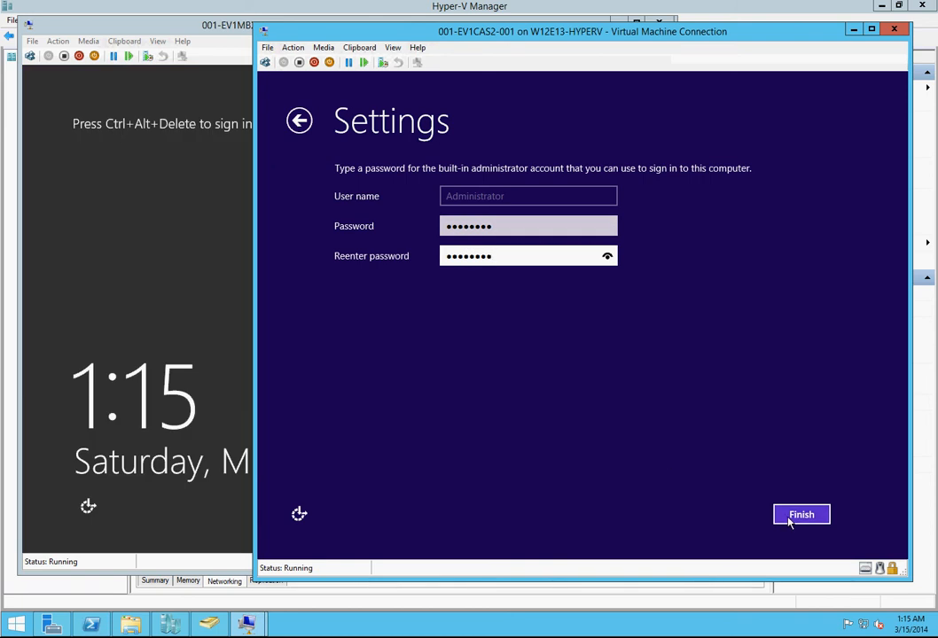
{"action": "left_click", "coordinate": [794, 521]}
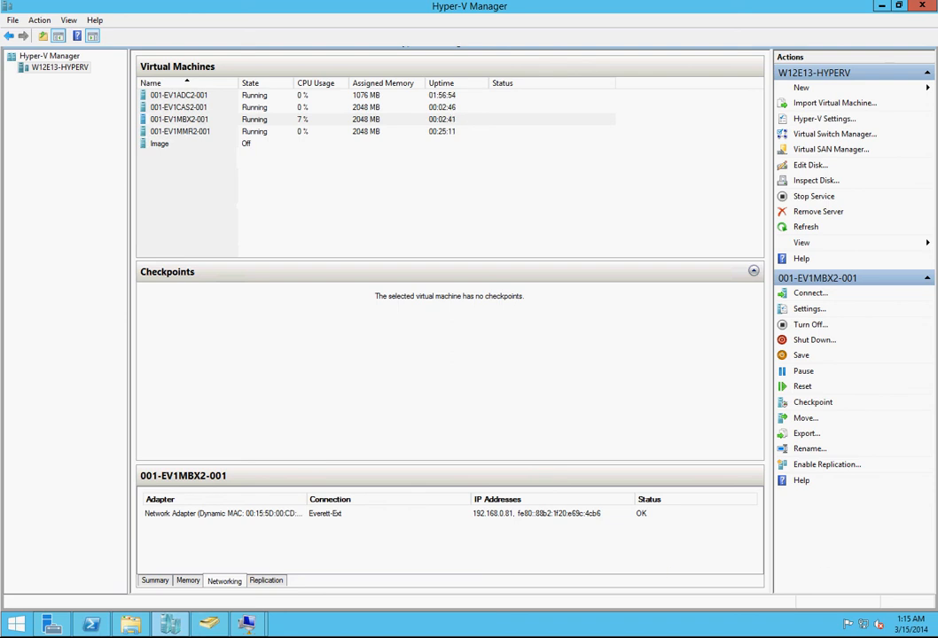
Step: Check both new virtual machines' IP addresses and create a remote desktop server entry in the Virtual Servers group with server name 192.168.0.81
{"action": "left_click", "coordinate": [192, 108]}
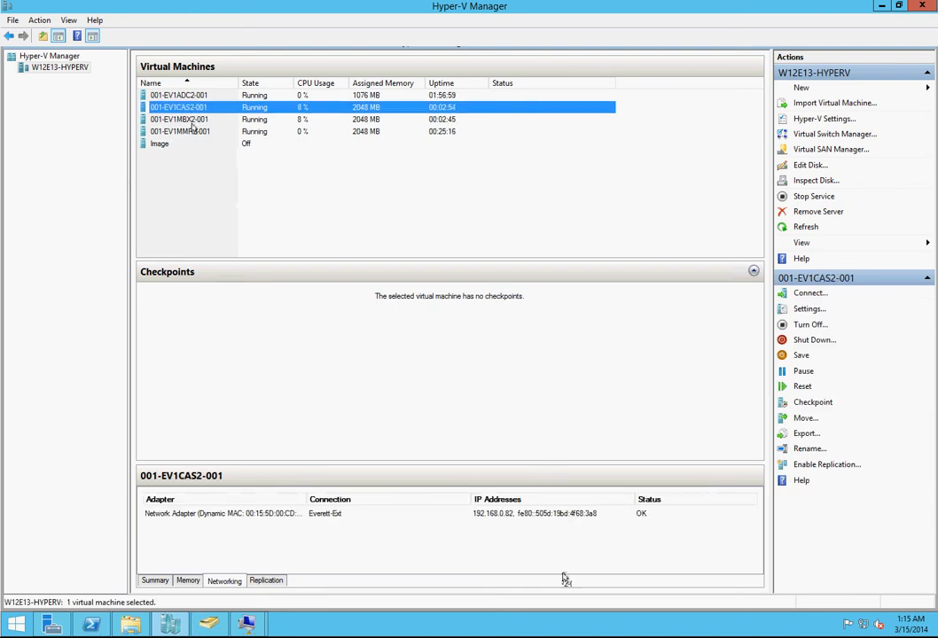
{"action": "left_click", "coordinate": [193, 118]}
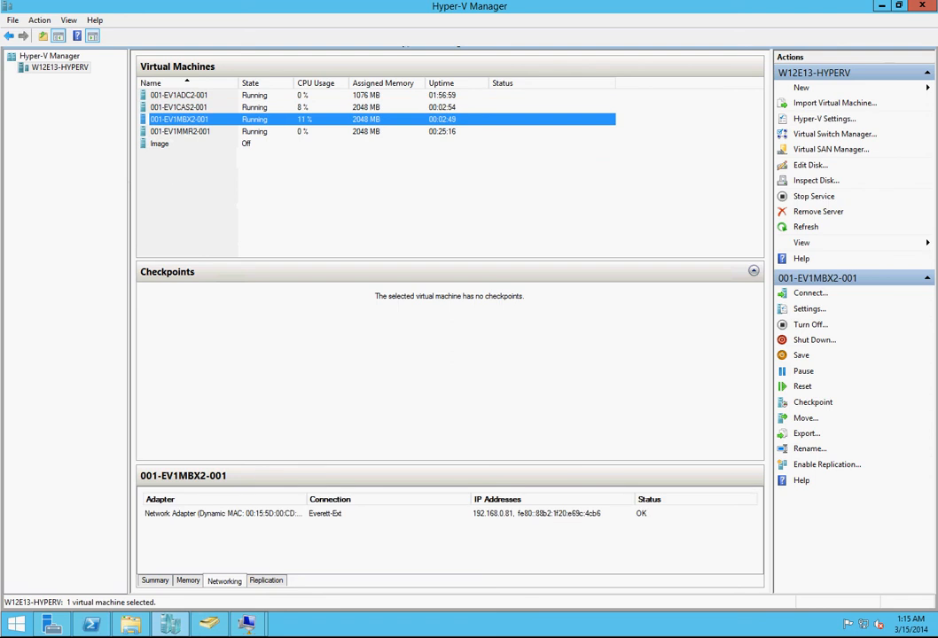
{"action": "right_click", "coordinate": [0, 261]}
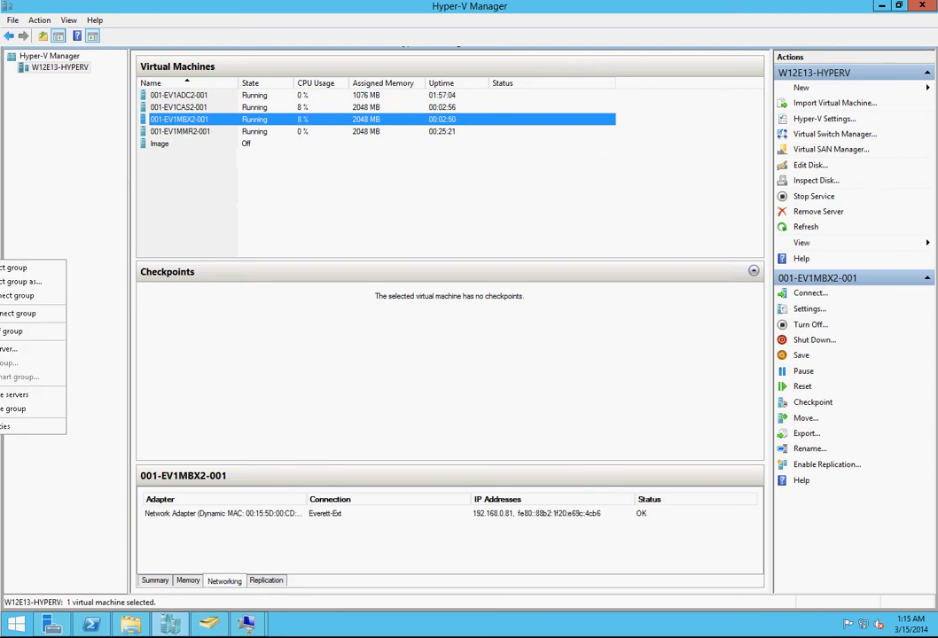
{"action": "left_click", "coordinate": [9, 349]}
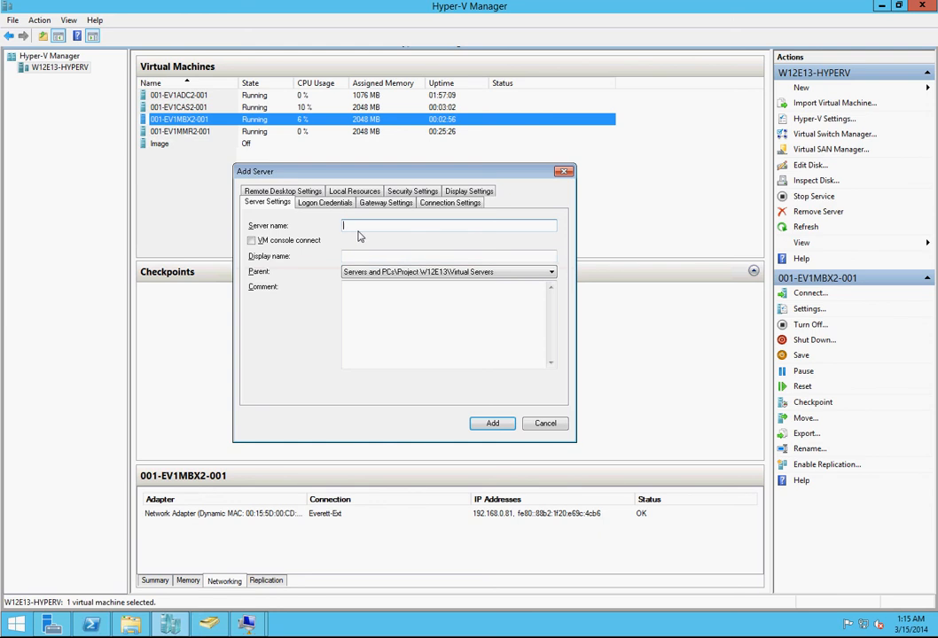
{"action": "type", "text": "192.168.0.81"}
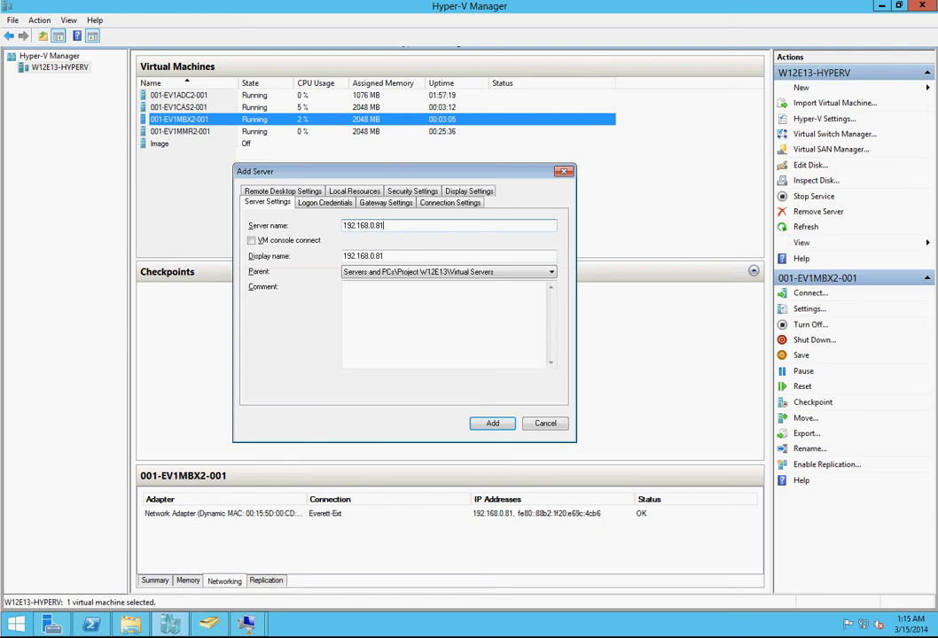
Step: Set the display name of the 192.168.0.81 entry to 001-EV1MBX2-001 and add the server
{"action": "key", "text": "ctrl+a"}
{"action": "key", "text": "Tab"}
{"action": "key", "text": "Tab"}
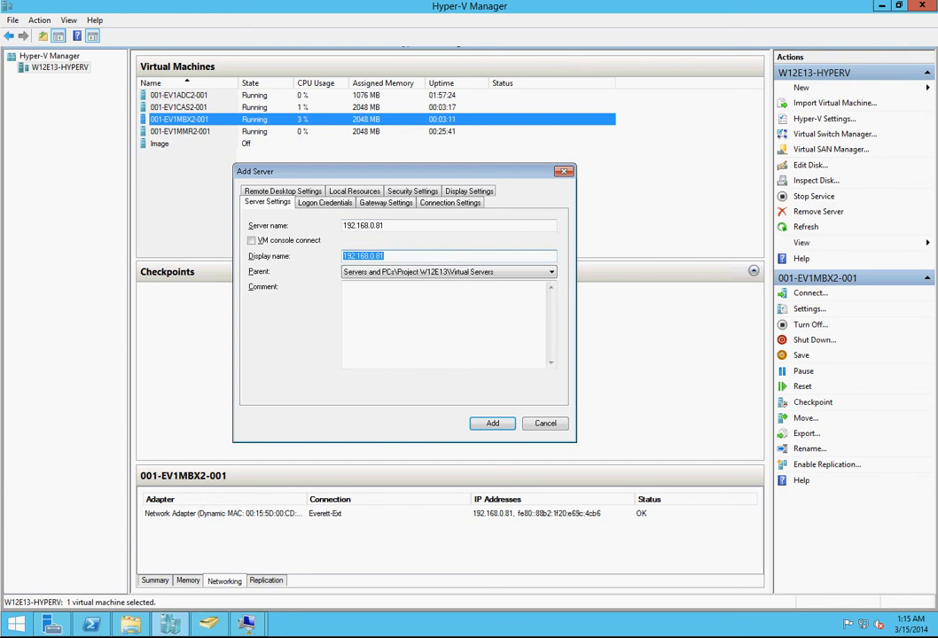
{"action": "type", "text": "001-EV1MBX2-001"}
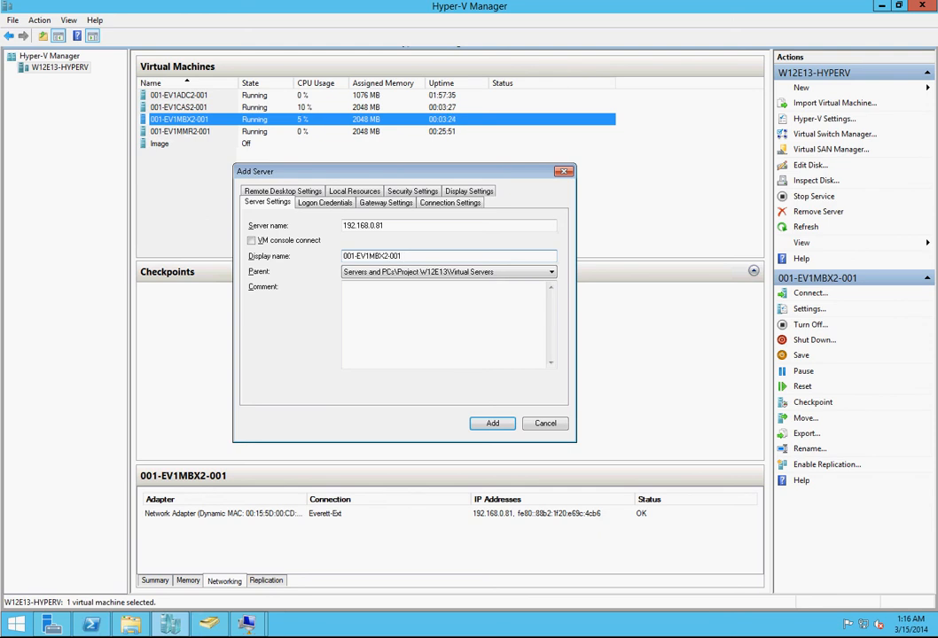
{"action": "left_click", "coordinate": [490, 424]}
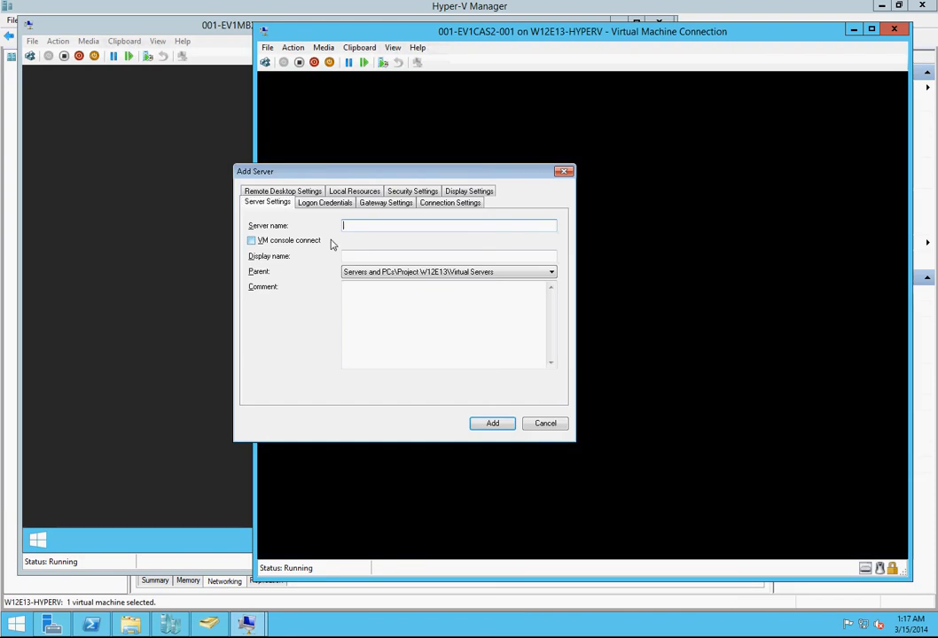
Step: Fill in another server entry in the Virtual Servers group with server name 192.168.0.82 and display name 001-EV1CAS2-001
{"action": "type", "text": "192.168.0.81"}
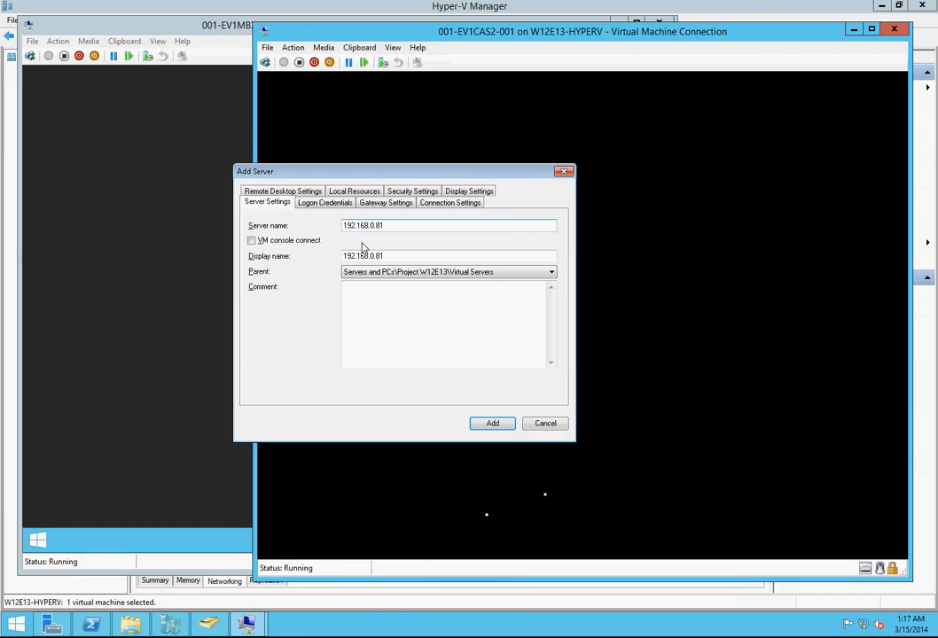
{"action": "key", "text": "BackSpace"}
{"action": "type", "text": "2"}
{"action": "key", "text": "Tab"}
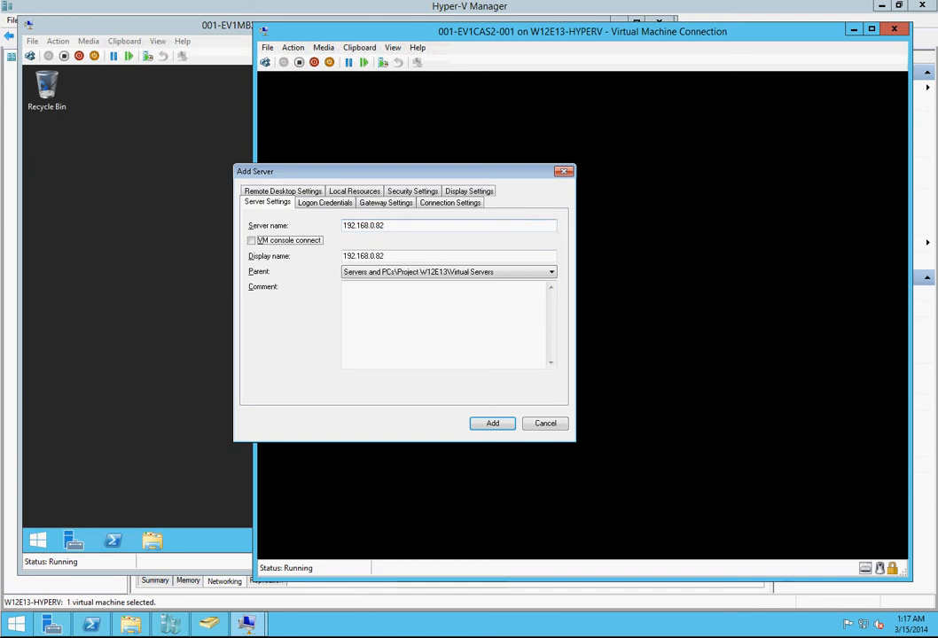
{"action": "key", "text": "Tab"}
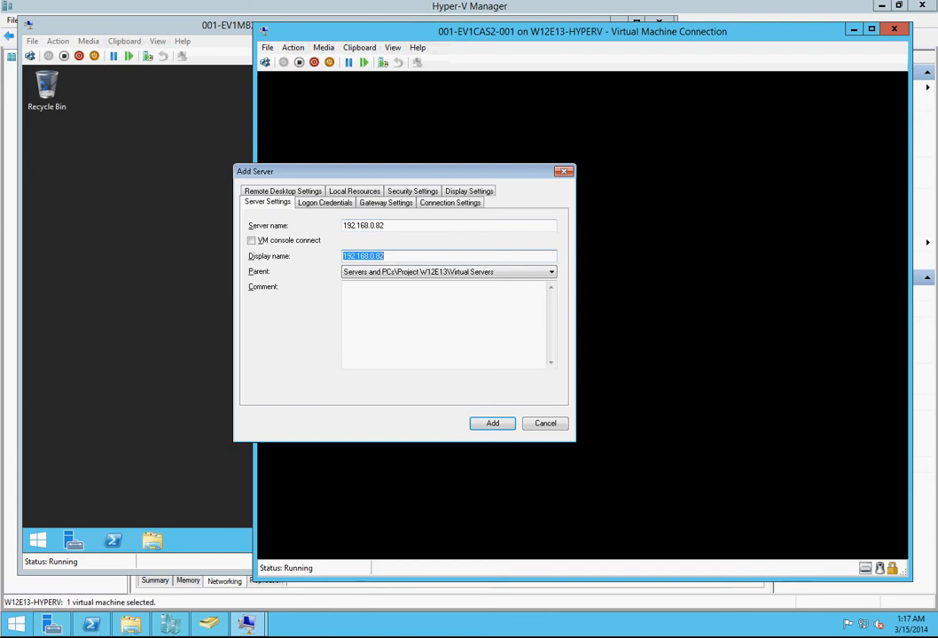
{"action": "type", "text": "0"}
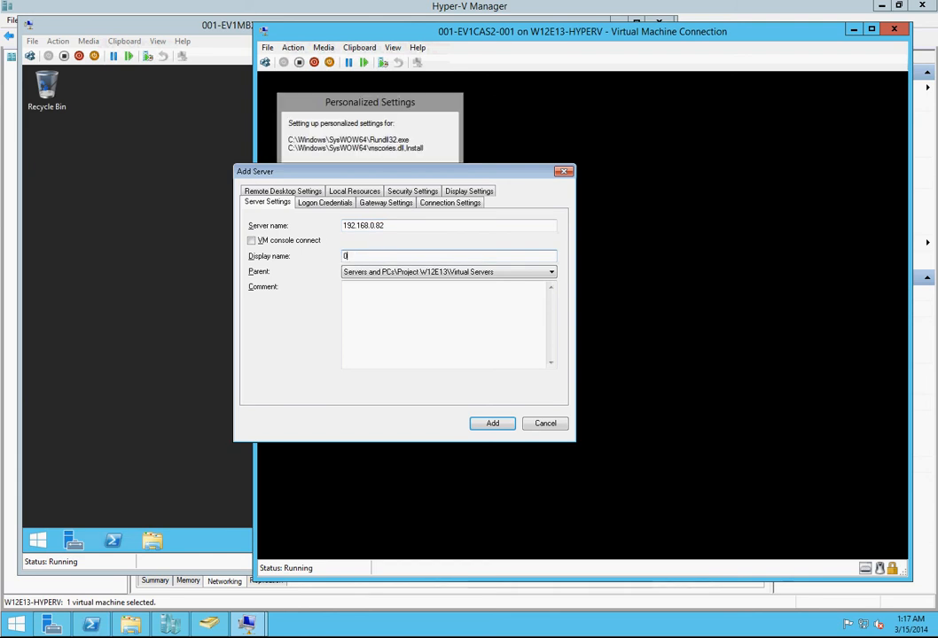
{"action": "type", "text": "01-"}
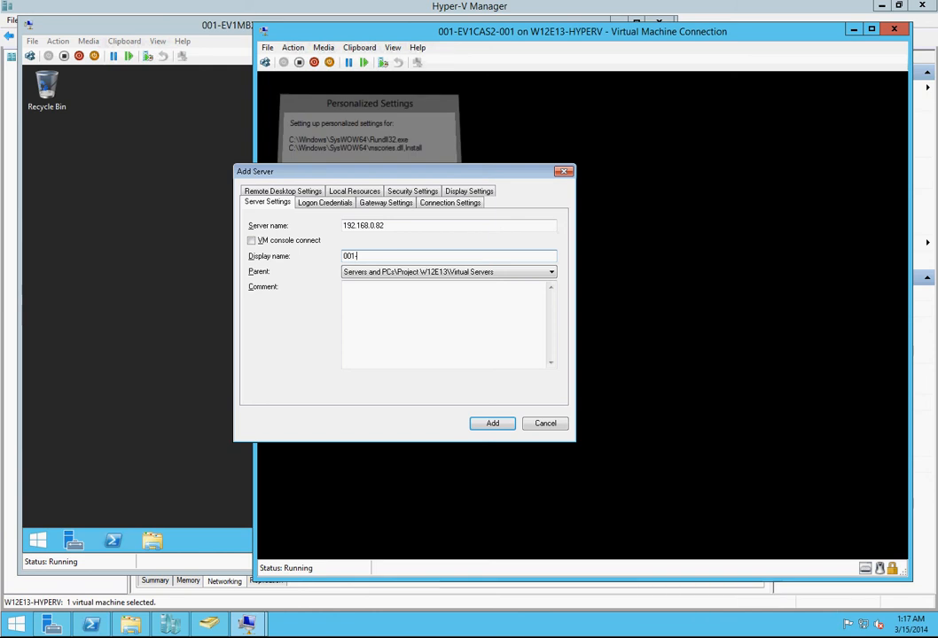
{"action": "type", "text": "EV1CAS"}
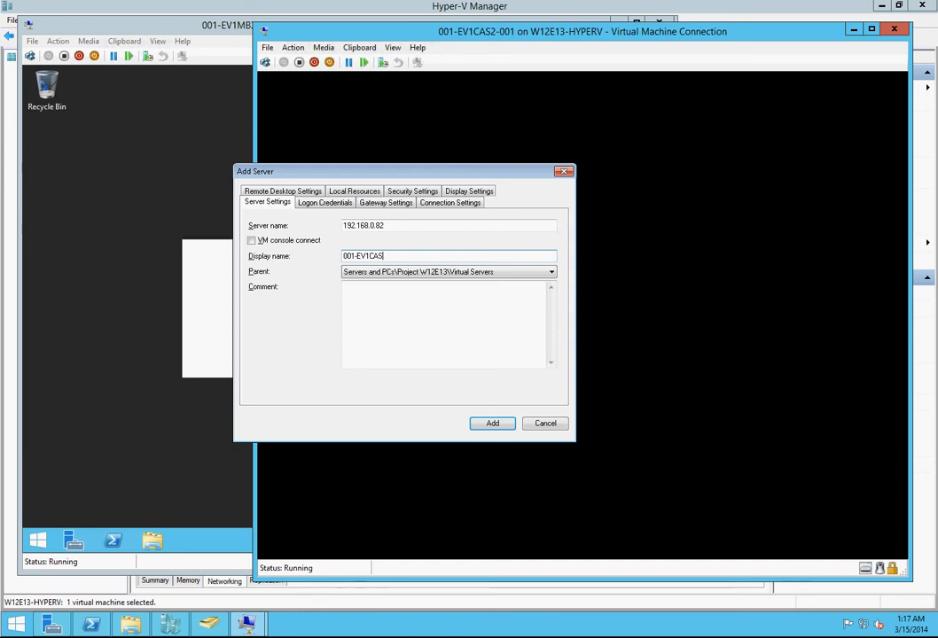
{"action": "type", "text": "2-001"}
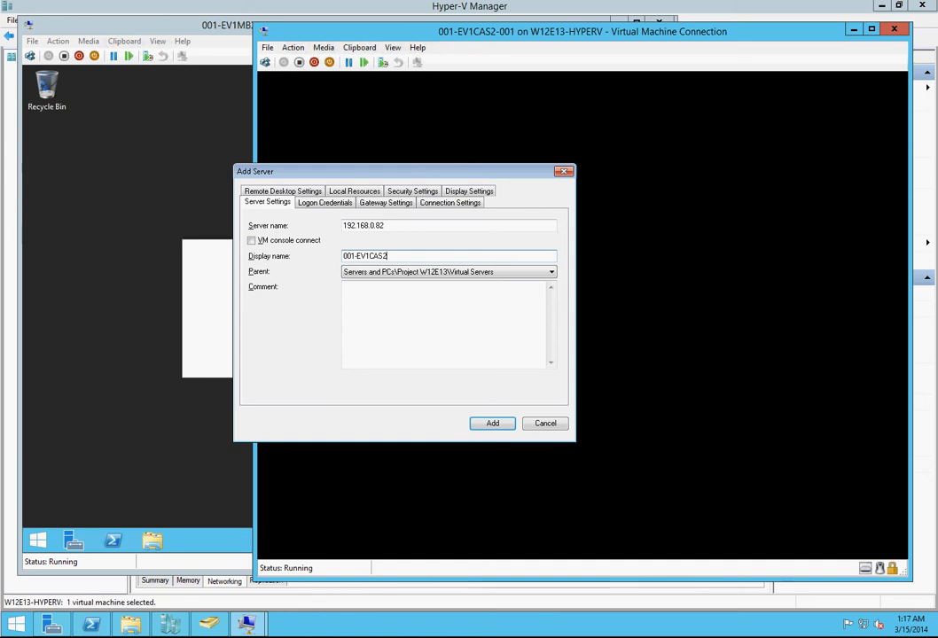